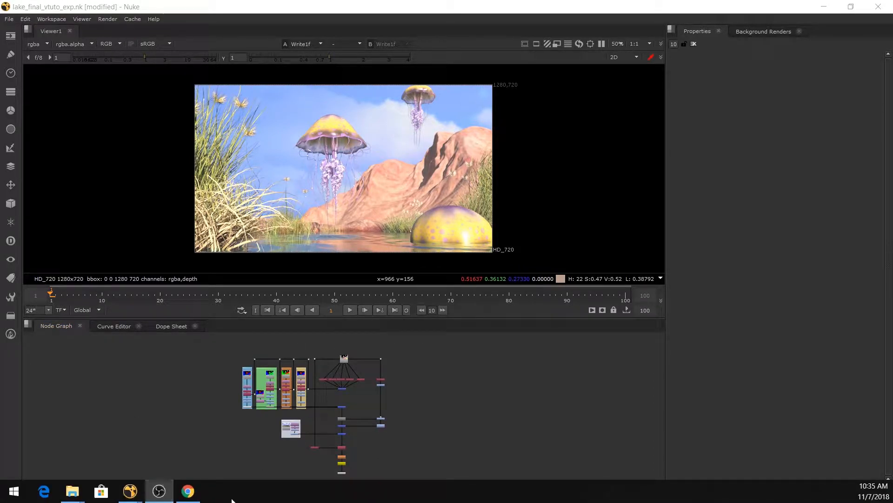
Step: Switch to the browser and review the Jelly Wander project page, from the video and concept art to the post-production stills
left_click(189, 491)
scroll(46, 298, "down", 4)
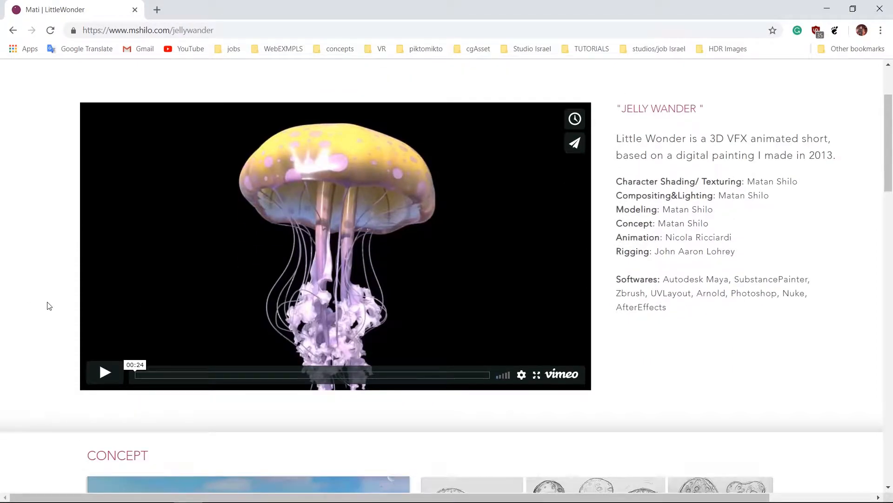
scroll(46, 307, "down", 5)
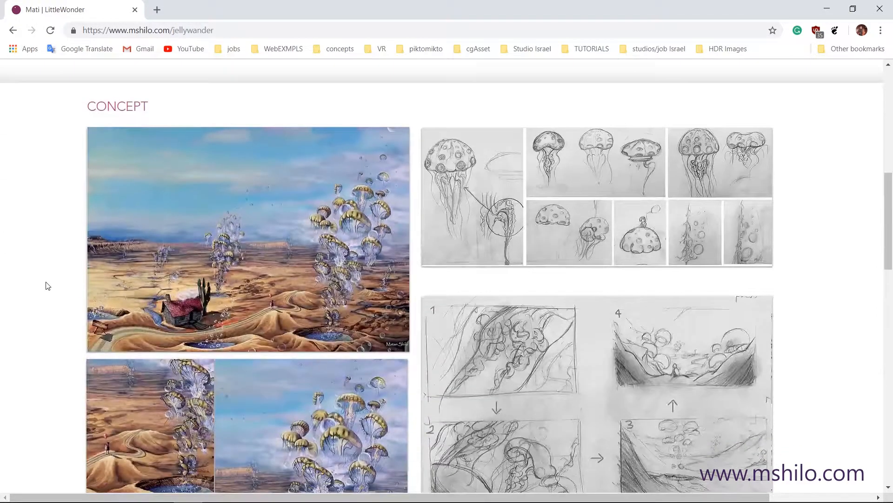
scroll(44, 293, "up", 5)
scroll(42, 312, "down", 4)
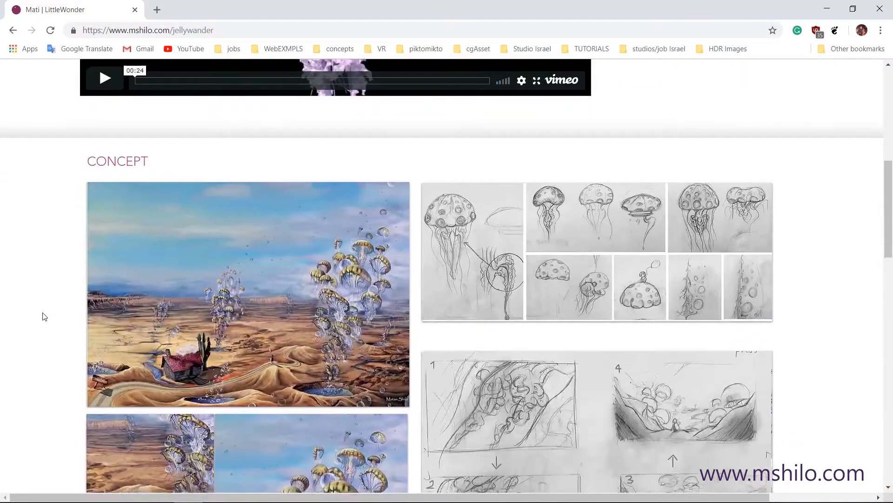
scroll(49, 303, "down", 3)
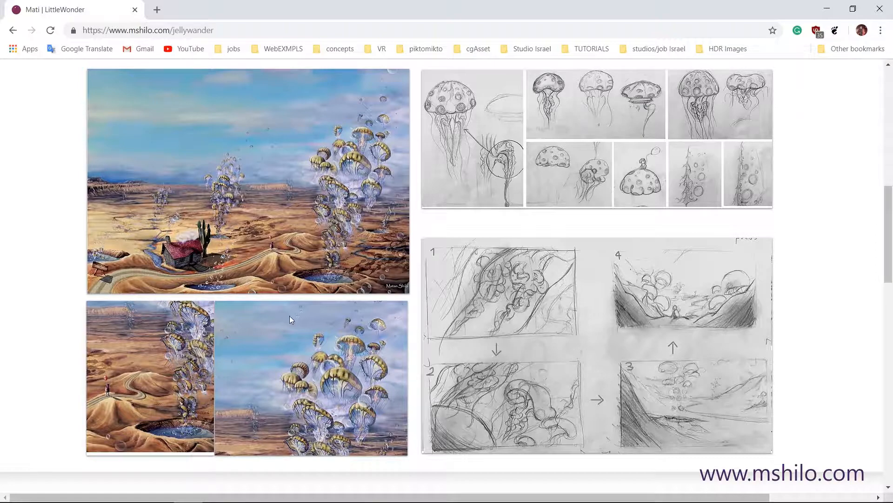
scroll(289, 316, "down", 5)
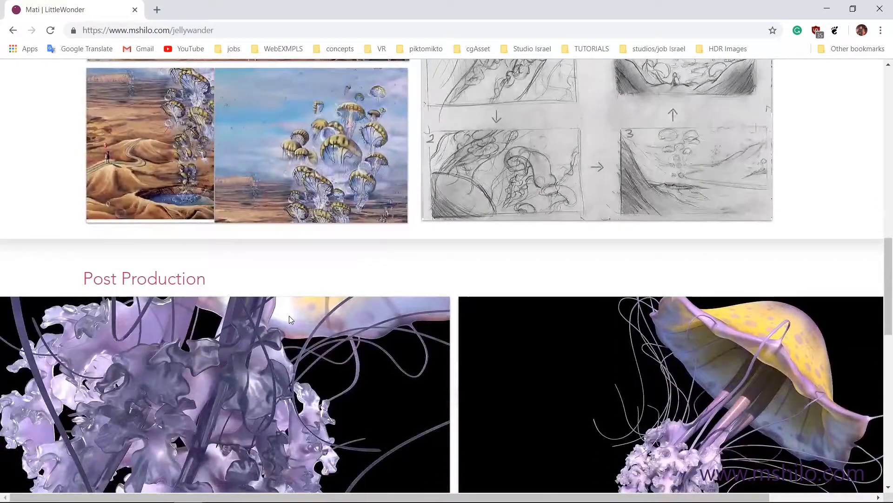
scroll(289, 316, "down", 5)
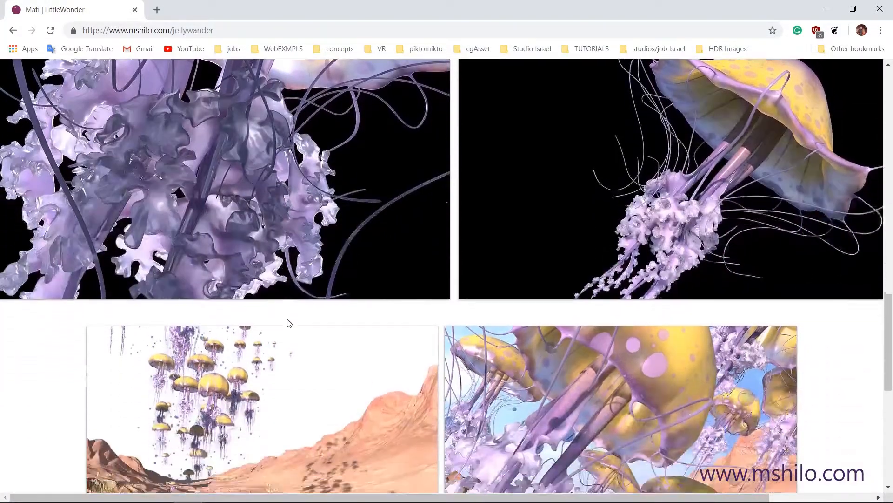
scroll(288, 323, "down", 3)
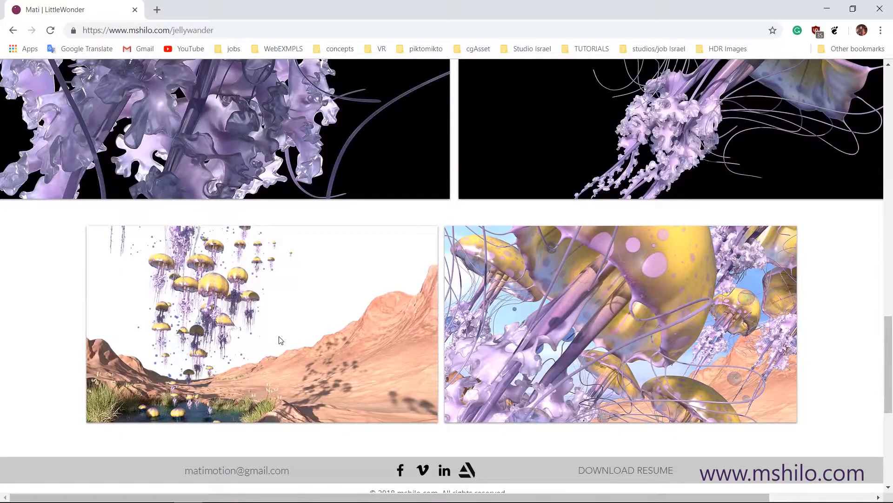
scroll(279, 341, "up", 8)
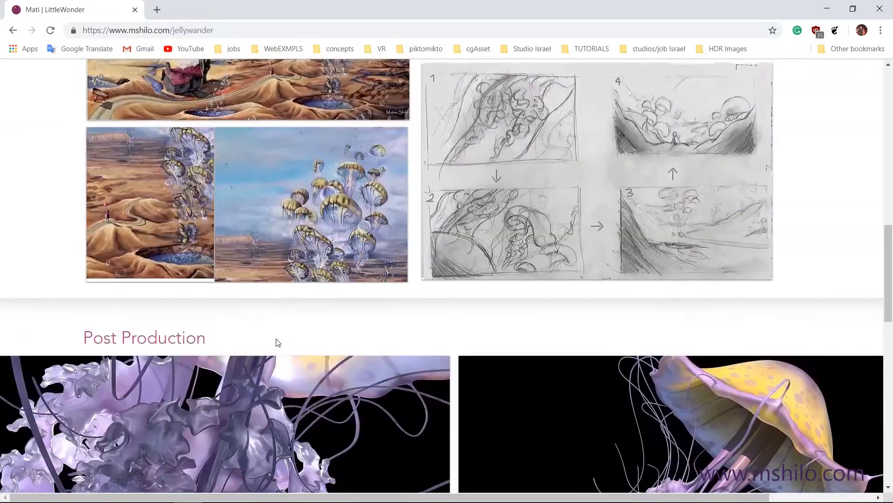
scroll(278, 342, "up", 10)
Step: Switch back to the Nuke lake composite, enlarge the node graph and inspect the coat, spec and sss nodes below the lake.exr read
mouse_move(126, 499)
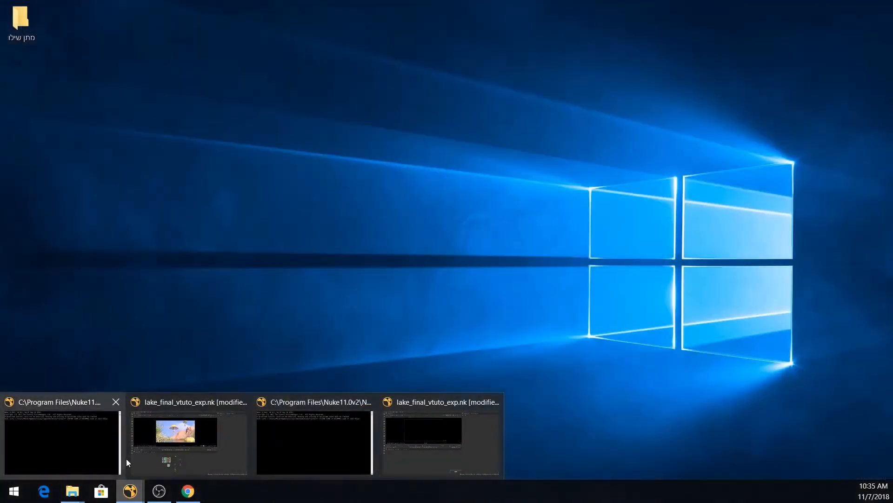
left_click(171, 444)
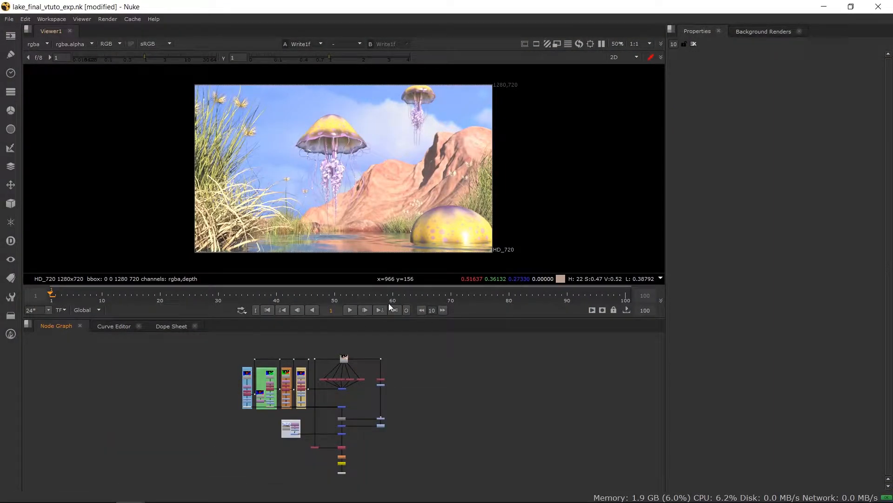
scroll(378, 367, "up", 6)
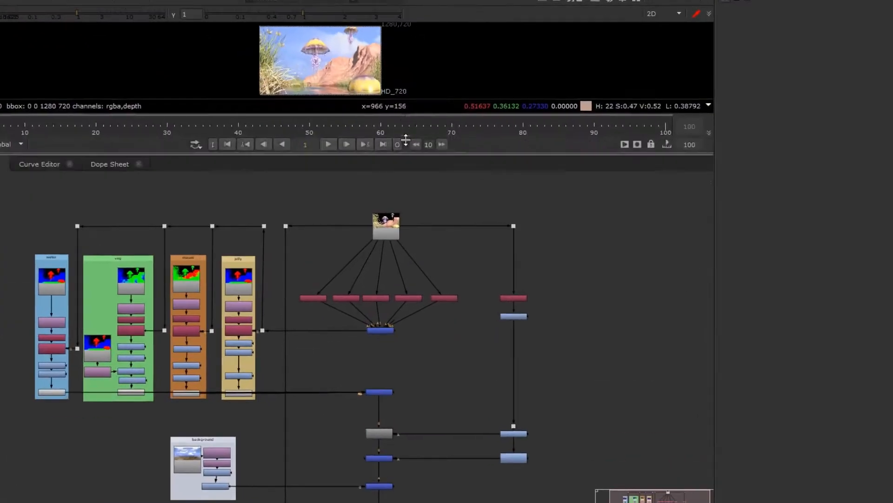
left_click_drag(406, 153, 406, 139)
scroll(424, 237, "up", 2)
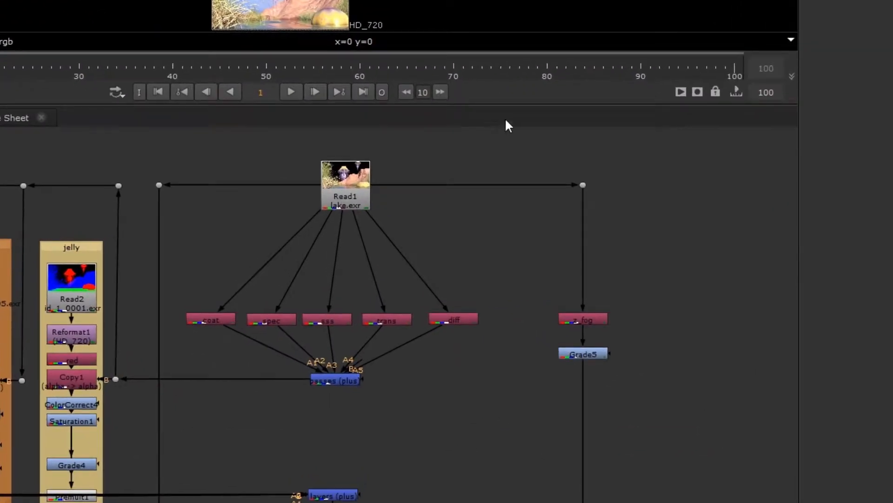
left_click(211, 319)
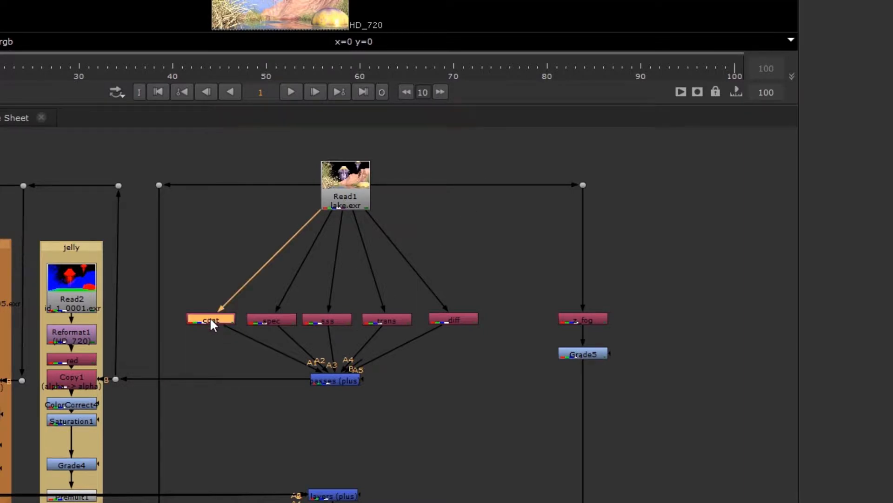
left_click(270, 319)
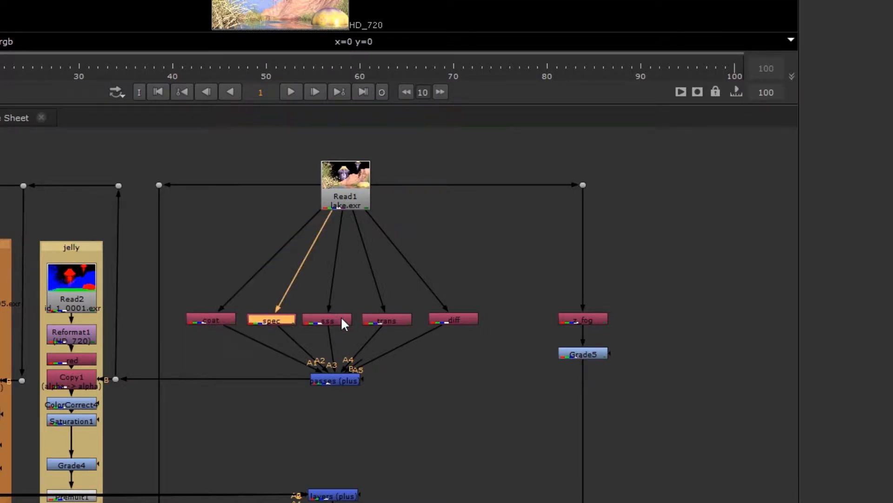
left_click(342, 319)
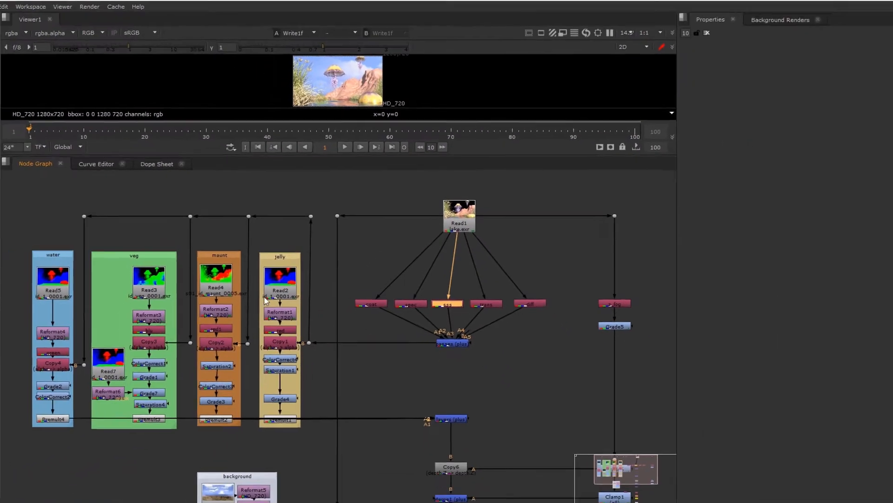
Step: Examine the jelly, maunt, veg and water ID-mask groups and follow their branches down to the layers merge and background group
left_click(277, 279)
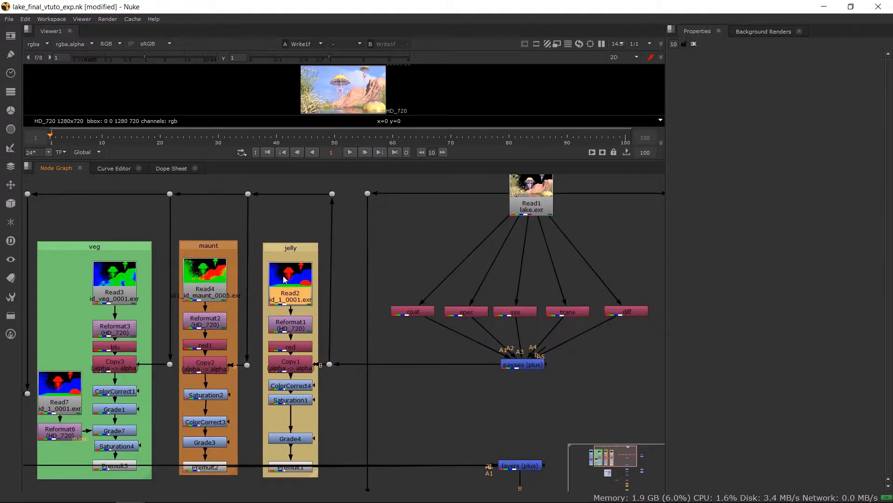
middle_click_drag(364, 256, 478, 254)
scroll(484, 326, "down", 2)
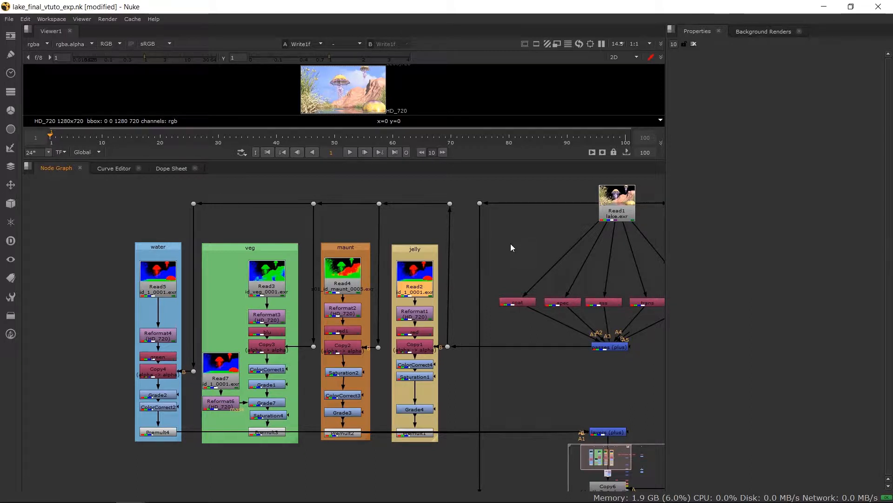
middle_click_drag(507, 247, 430, 268)
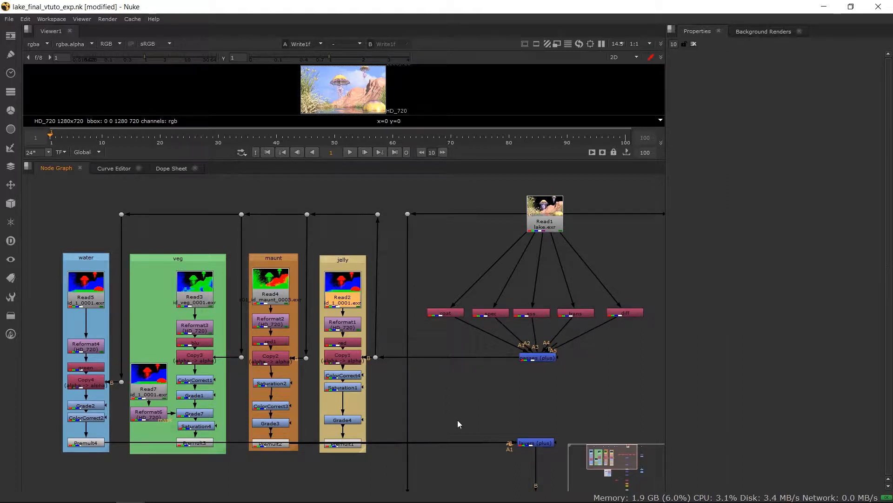
middle_click_drag(466, 394, 379, 296)
scroll(425, 329, "down", 1)
middle_click_drag(373, 396, 371, 303)
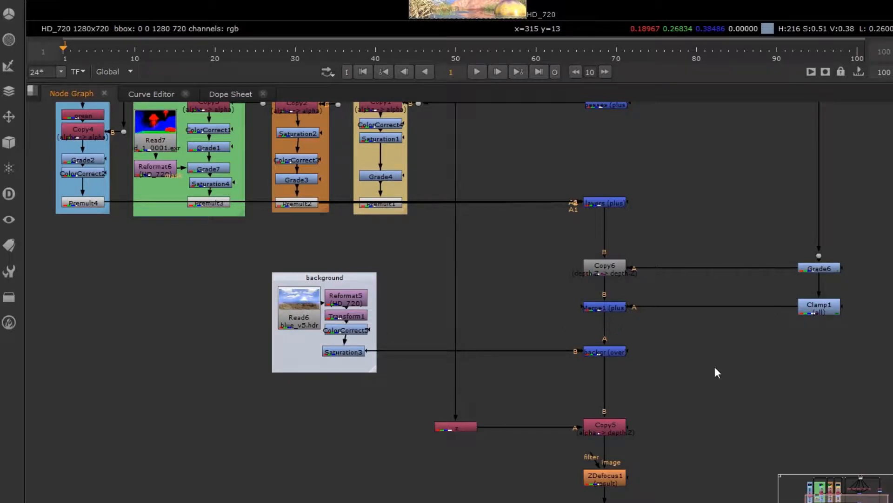
Step: Inspect the ZDefocus node ahead of the final Write node and trace the tree back up to the lake.exr read
left_click(612, 480)
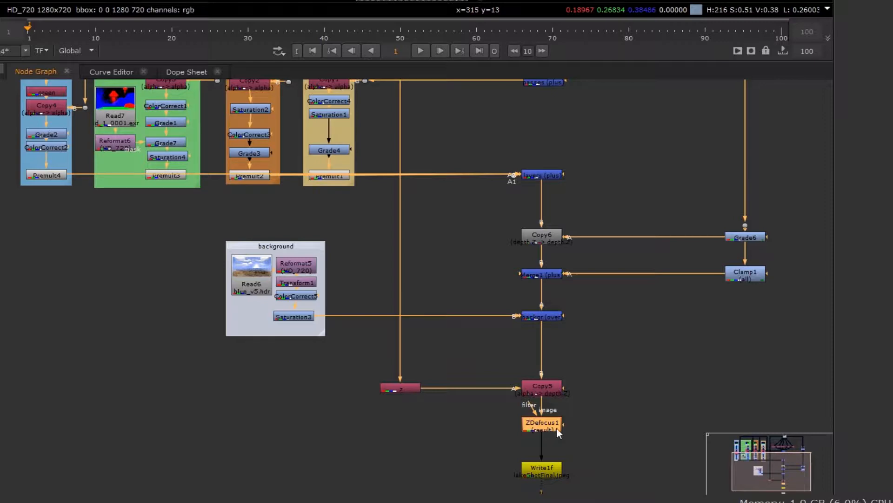
middle_click_drag(623, 277, 547, 377)
middle_click_drag(543, 273, 499, 380)
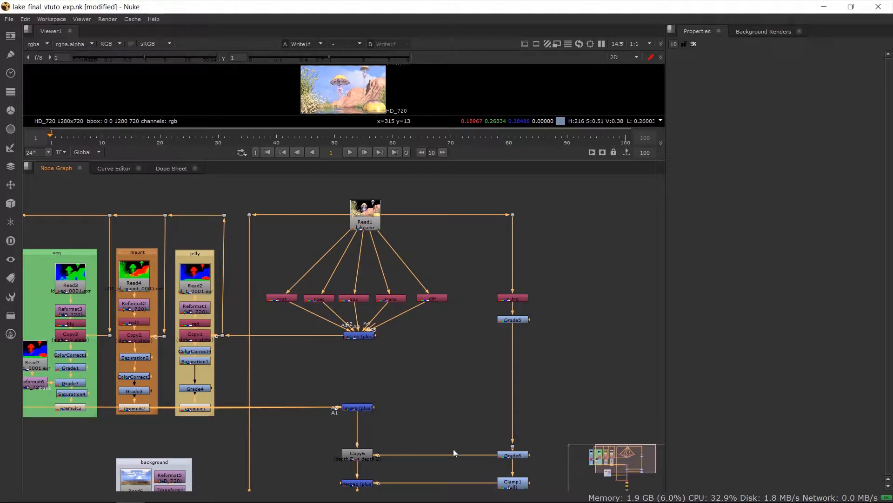
Step: Examine the fog branch from its shuffle through the Grade and Clamp nodes to the final output, and enlarge the viewer area
left_click(524, 299)
middle_click_drag(543, 424, 545, 393)
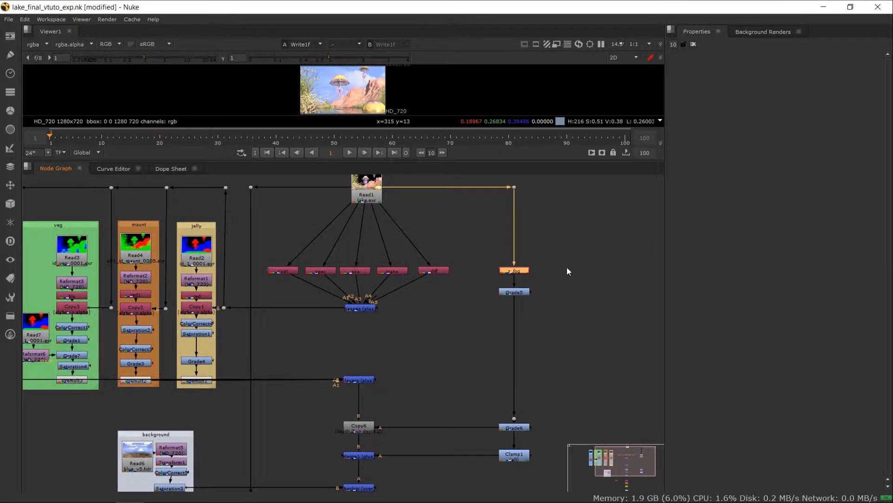
middle_click_drag(559, 401, 584, 331)
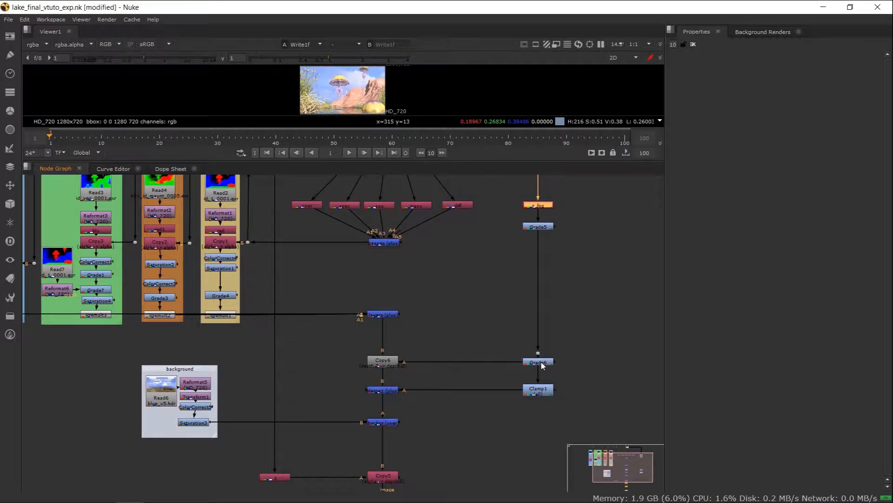
middle_click_drag(500, 424, 503, 334)
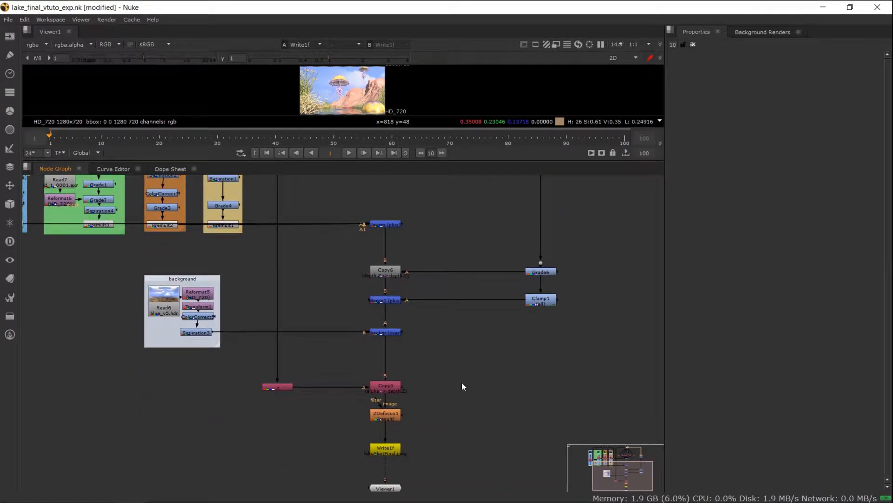
middle_click_drag(343, 238, 423, 335)
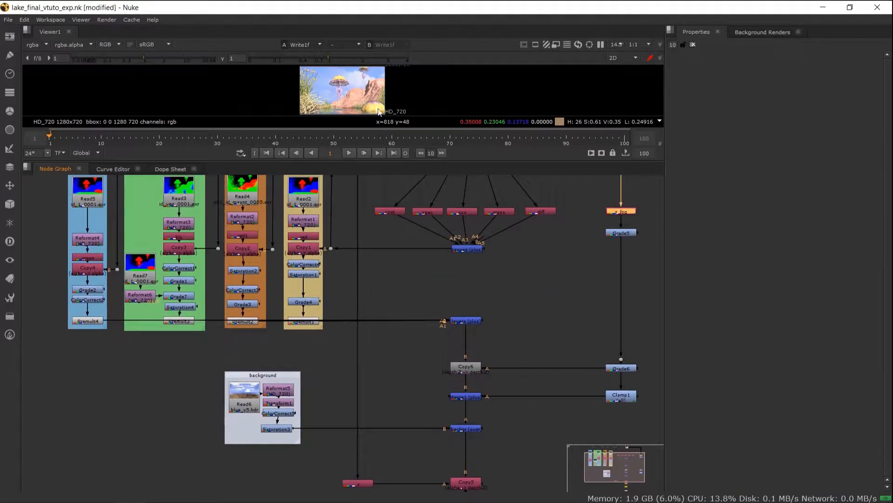
left_click_drag(351, 161, 352, 418)
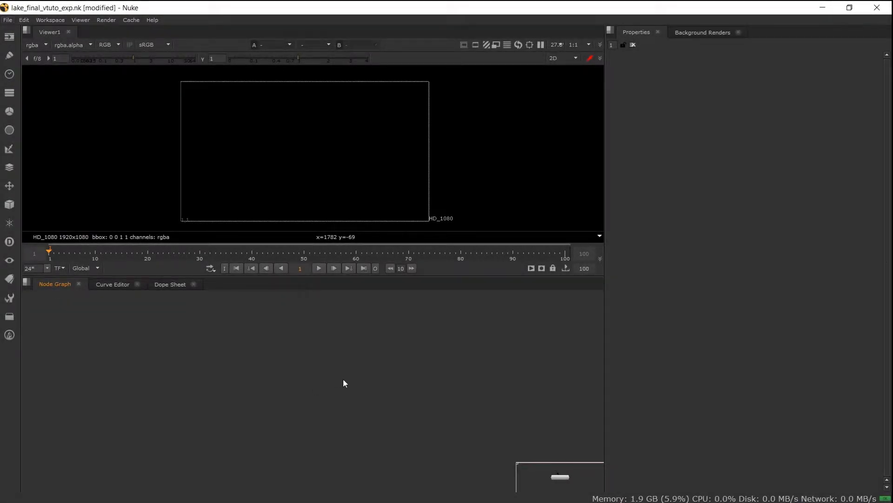
Step: Load lake.exr with a Read node in the empty node graph, connect it to the viewer and space the two nodes apart vertically
key("f")
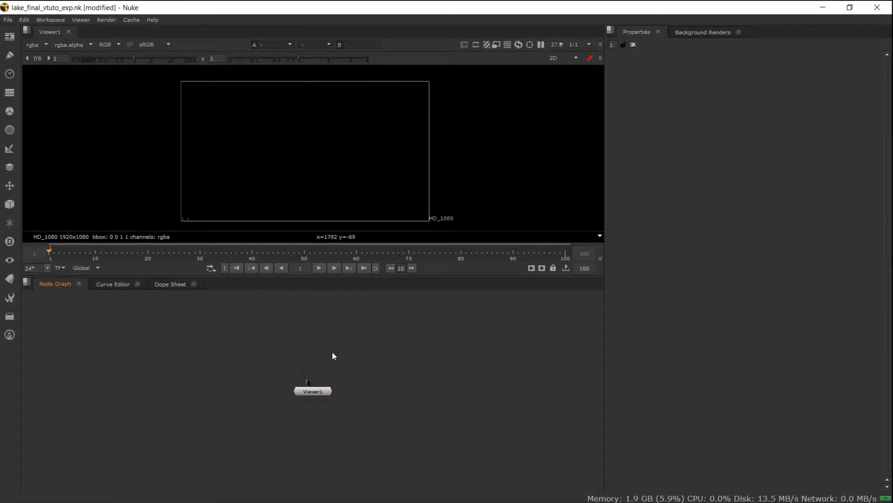
key("r")
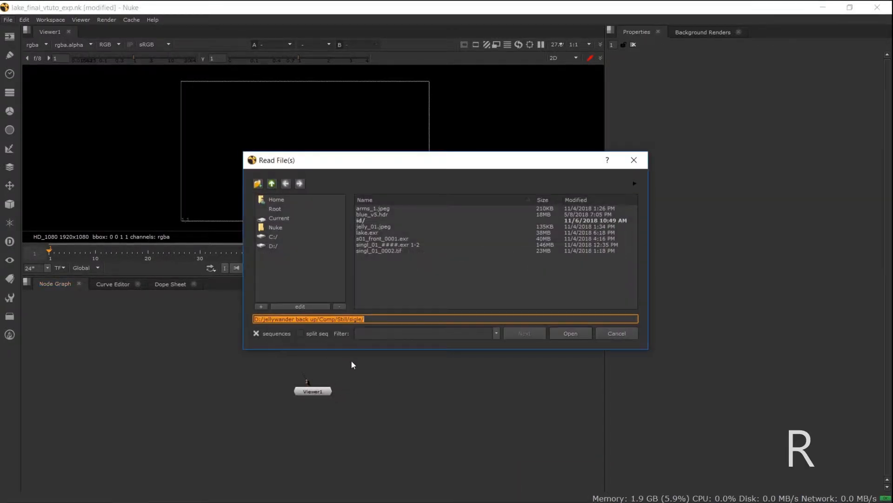
left_click(387, 231)
left_click(557, 333)
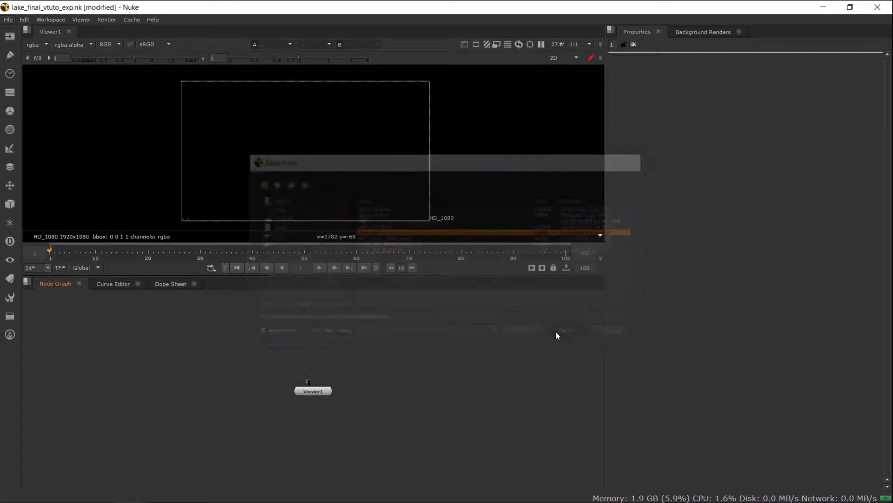
left_click(335, 326)
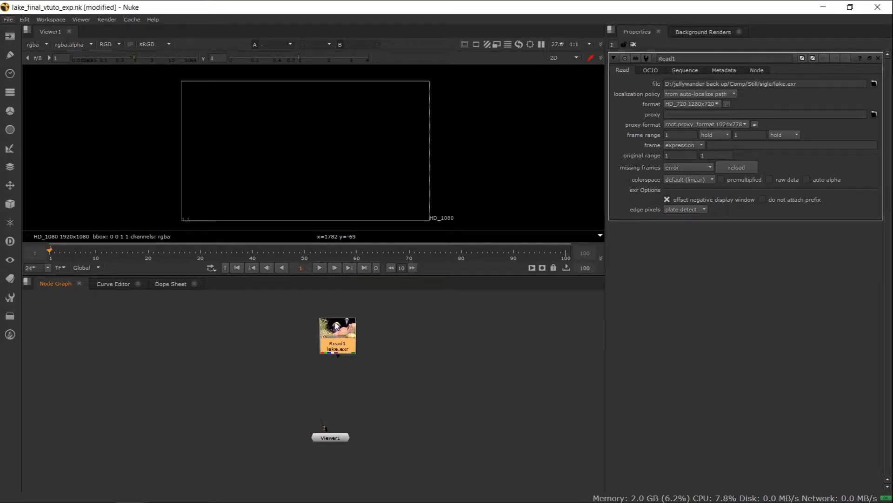
key("1")
left_click_drag(336, 326, 328, 312)
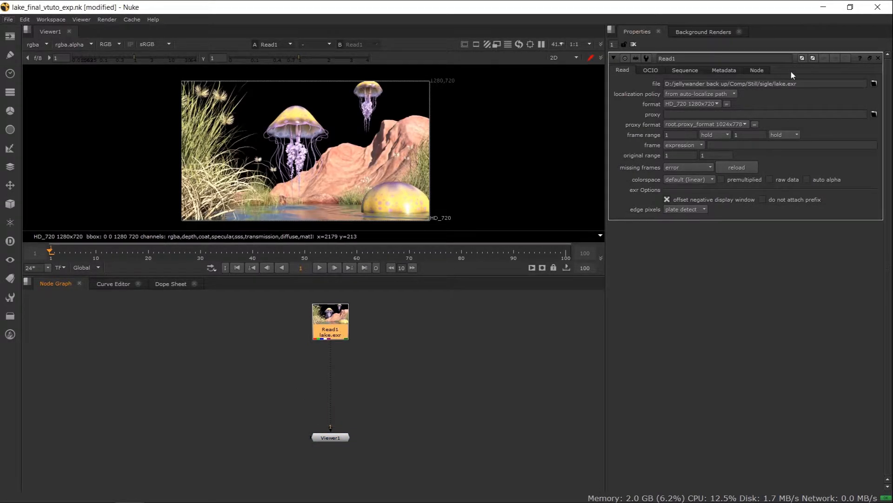
left_click_drag(332, 437, 343, 475)
Step: Add a Shuffle node and place it on the connection between the lake.exr Read node and the viewer
left_click(236, 334)
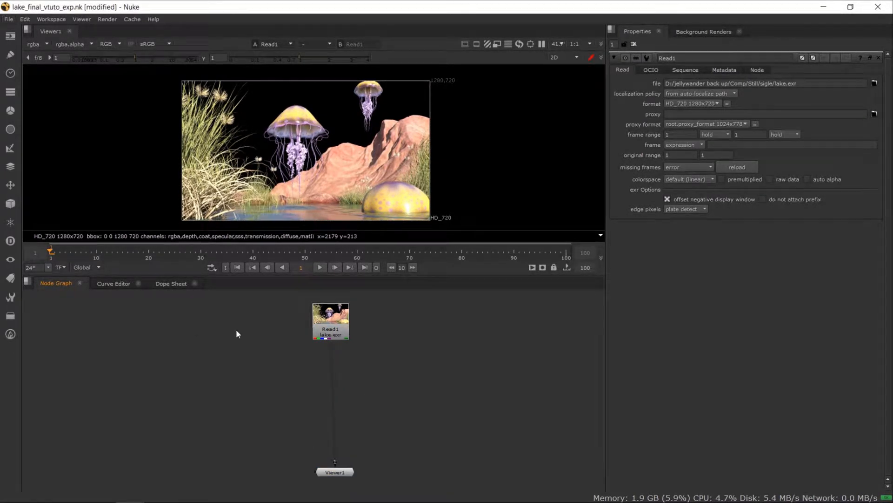
key("Tab")
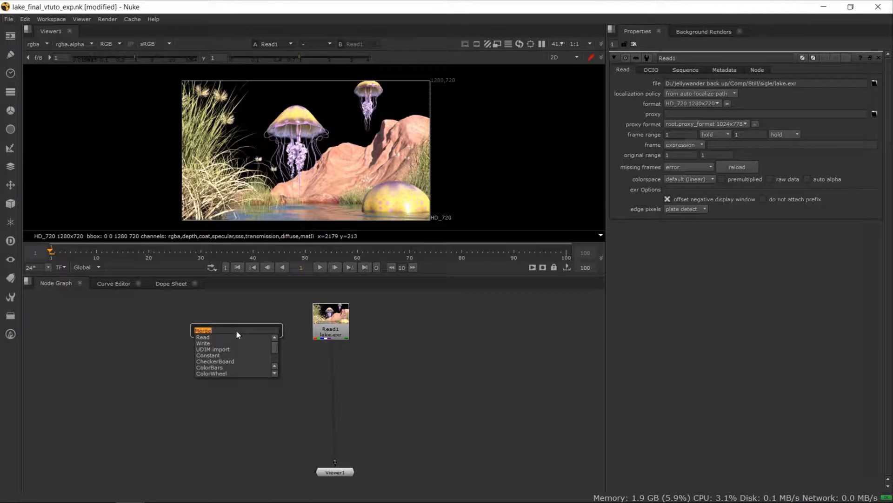
type("sh")
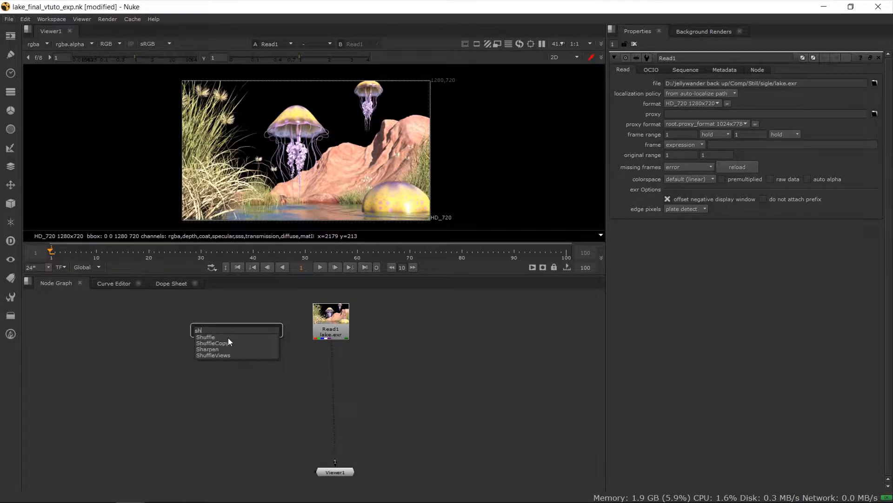
left_click(218, 336)
left_click_drag(244, 327, 340, 363)
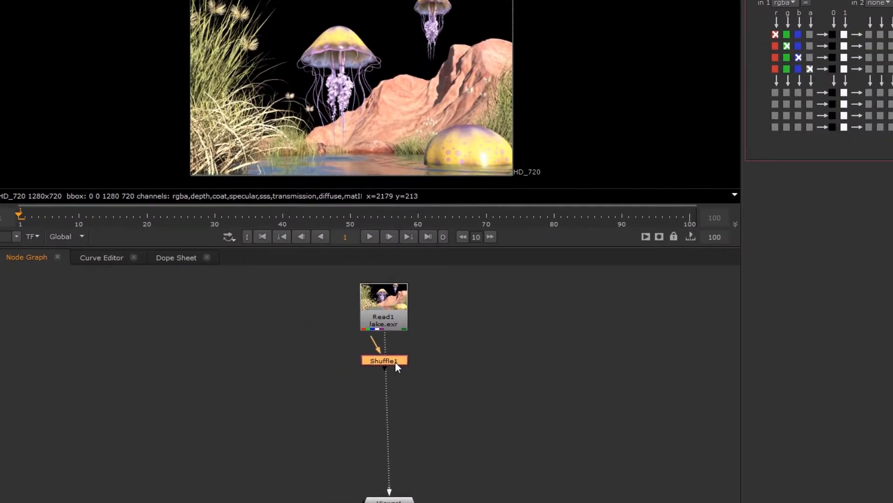
Step: Insert the Shuffle node between the lake.exr Read node and the viewer, and create four unconnected copies of it
left_click_drag(395, 361, 392, 362)
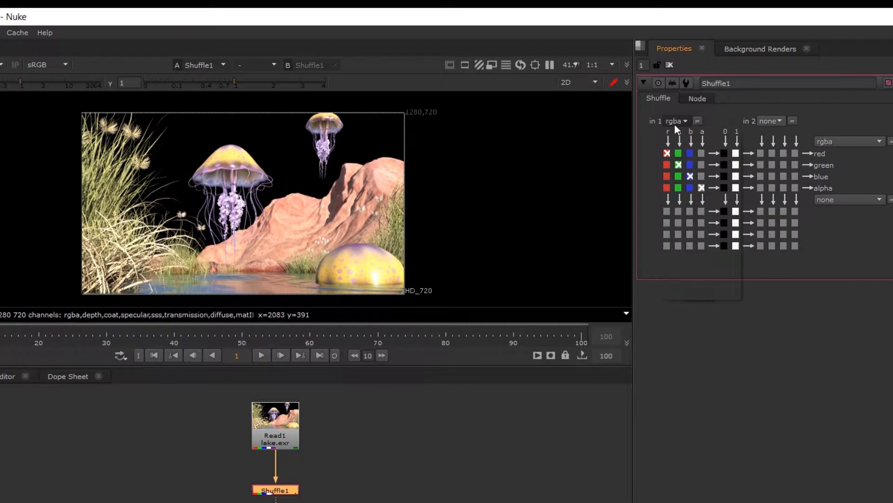
left_click(783, 3)
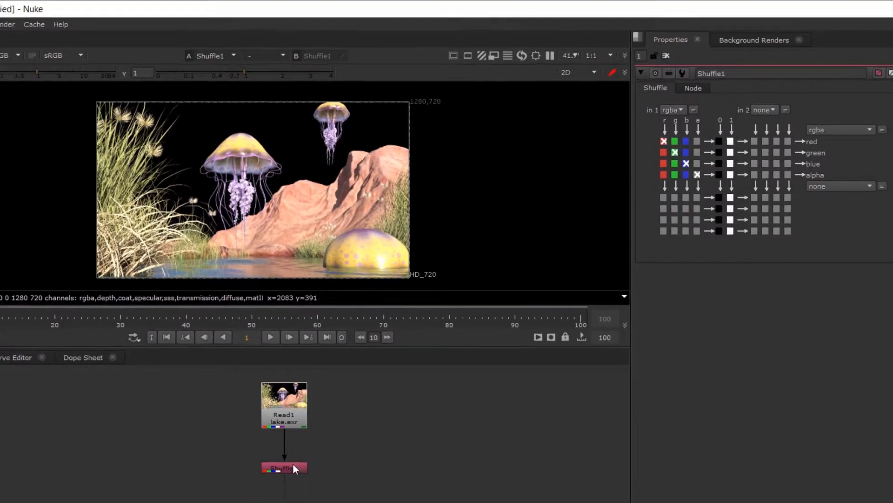
left_click(276, 490)
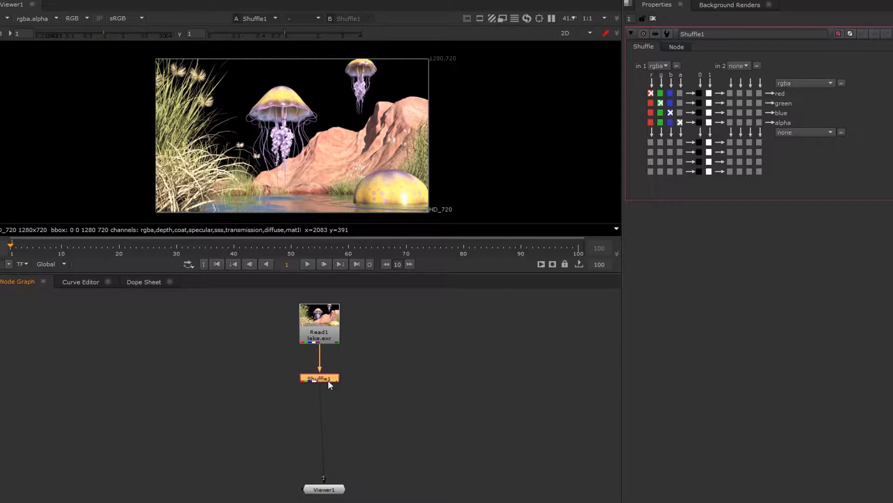
key("alt+c")
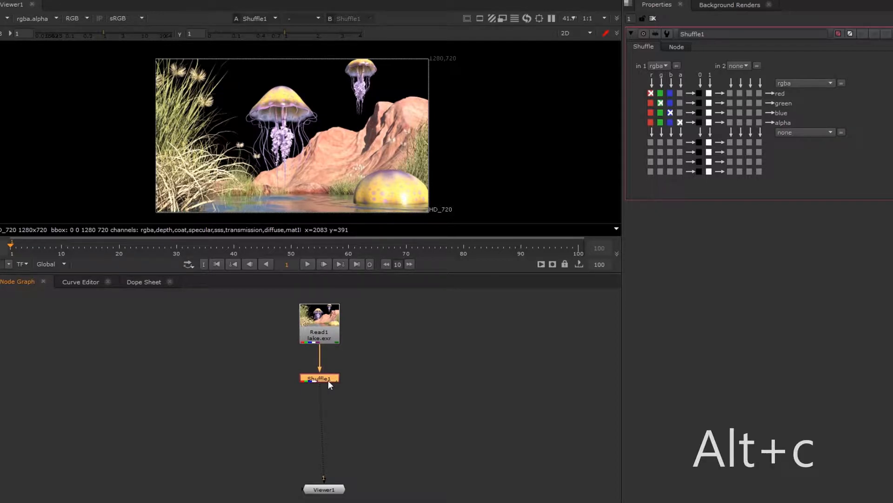
key("alt+c")
key("alt+c")
key("alt+c")
key("alt+c")
Step: Spread the five Shuffle nodes out in a horizontal row beneath the lake.exr Read node
left_click_drag(375, 401, 225, 380)
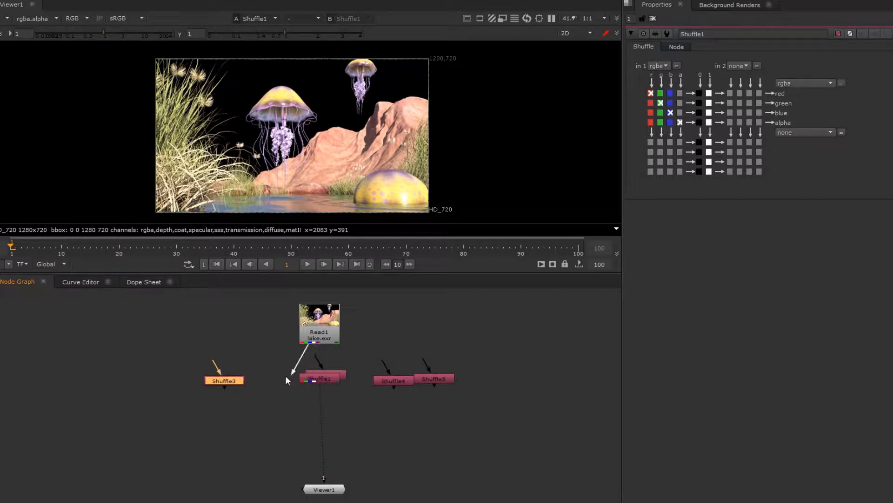
left_click_drag(312, 369, 272, 378)
left_click_drag(331, 376, 336, 382)
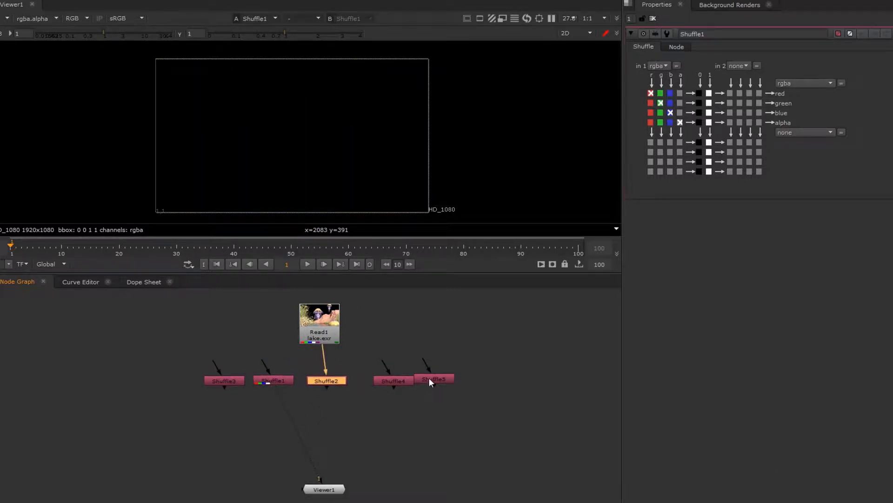
left_click_drag(429, 378, 439, 380)
left_click(226, 380)
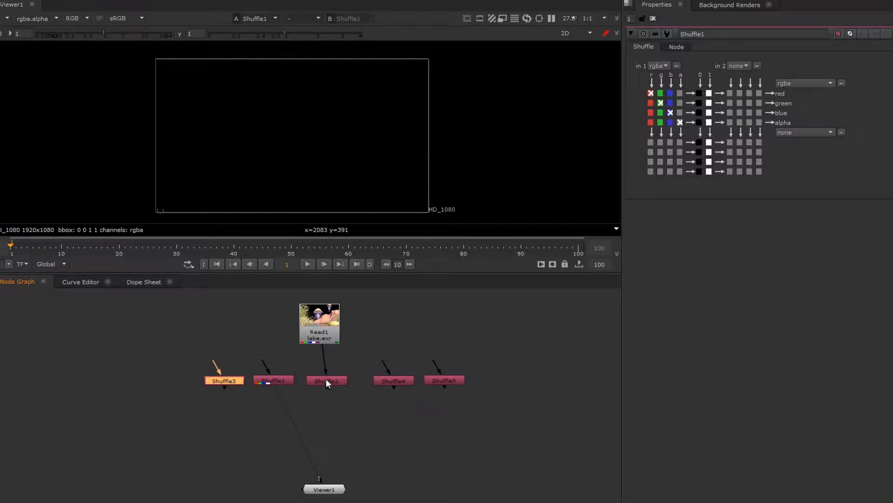
Step: Connect the inputs of the unconnected Shuffle nodes in the row to the lake.exr Read node
left_click_drag(260, 362, 321, 324)
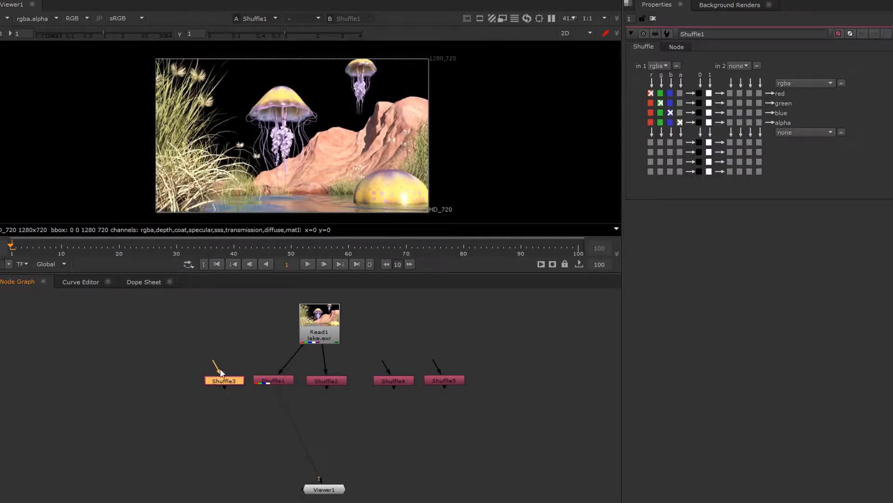
left_click_drag(221, 372, 316, 328)
left_click_drag(385, 367, 334, 329)
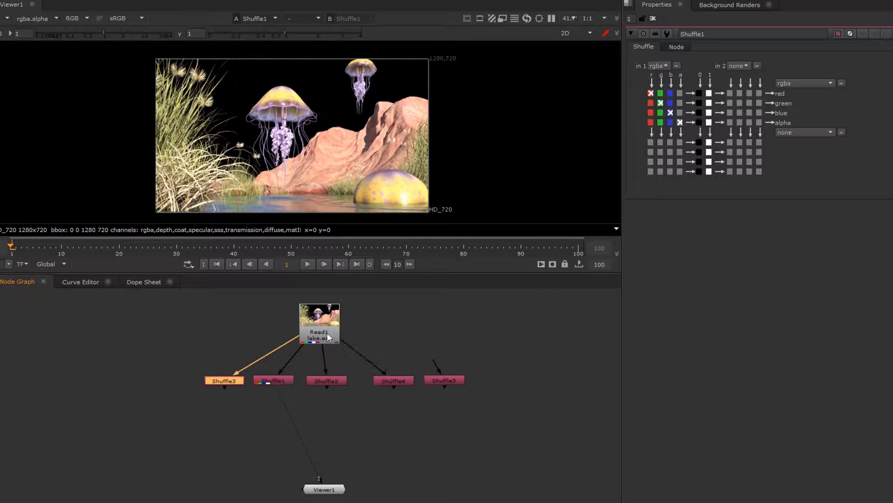
left_click_drag(425, 363, 336, 325)
Step: Set the first input layer of the Shuffle1 node to specular
double_click(262, 380)
left_click(661, 65)
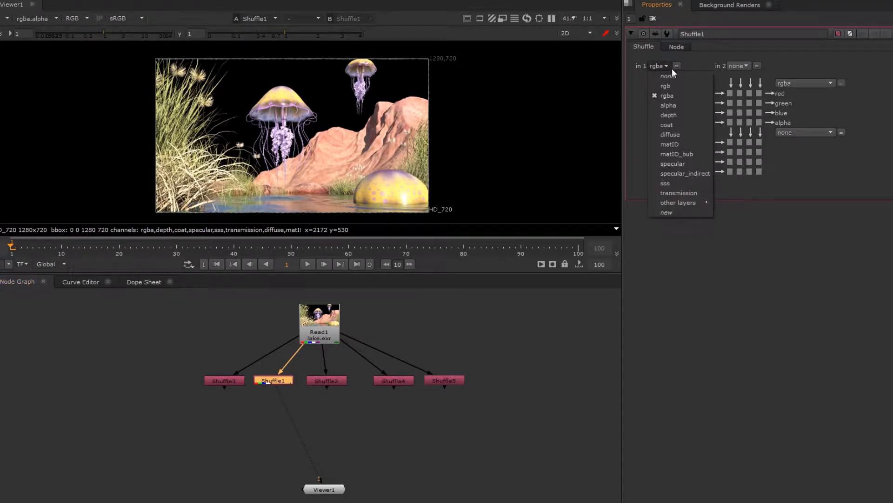
left_click(690, 164)
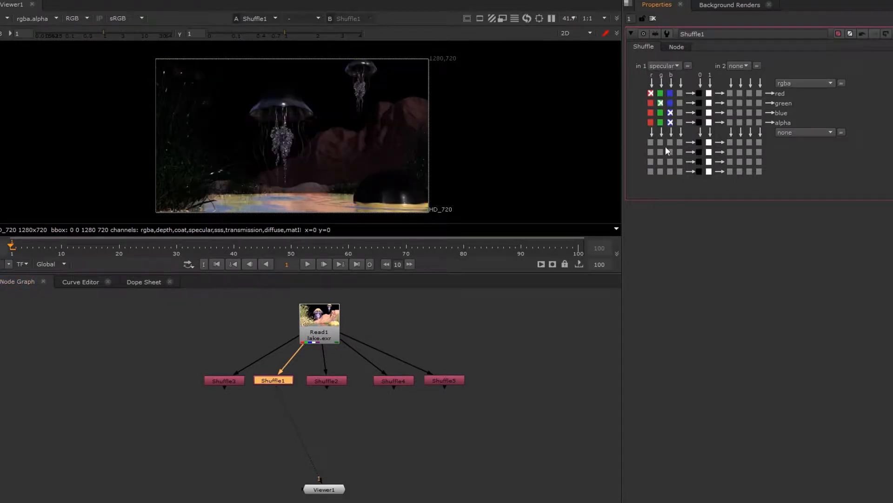
Step: Rename the Shuffle node that outputs the specular layer as spec
double_click(329, 378)
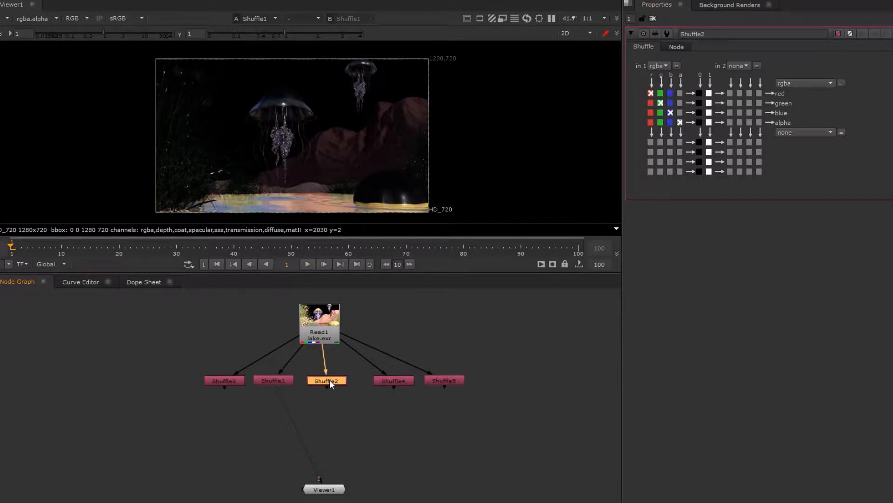
double_click(268, 378)
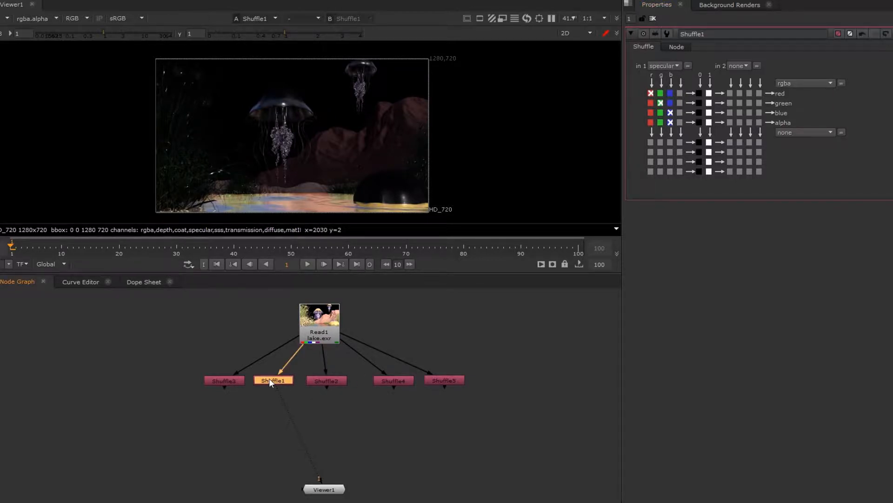
key("n")
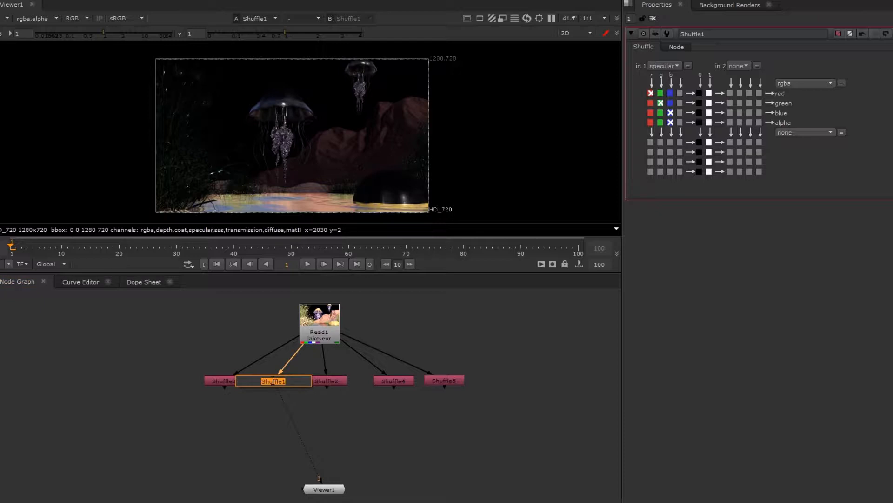
key("BackSpace")
type("spec")
key("Return")
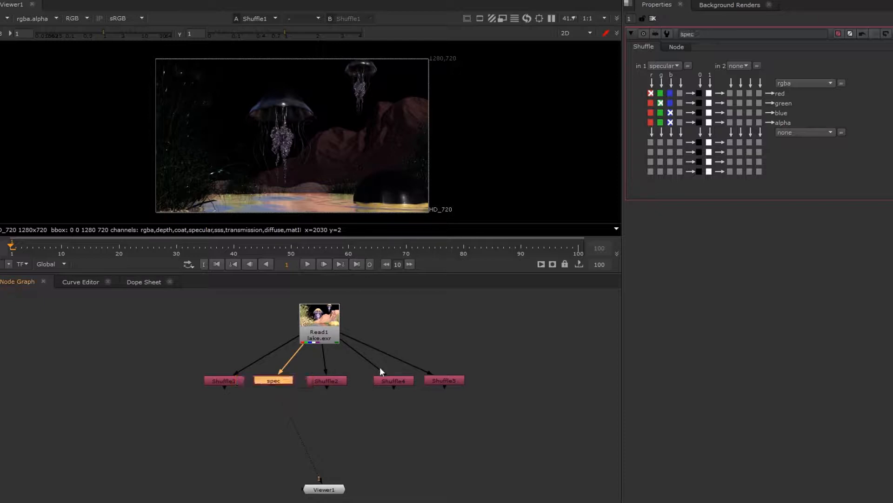
Step: Set the first input layer of the Shuffle2 node to diffuse and rename the node diff
double_click(328, 381)
key("1")
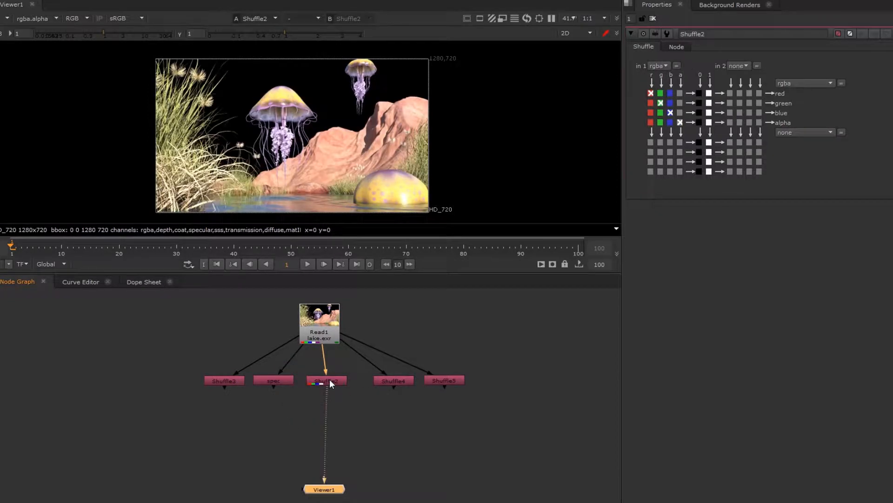
left_click(658, 65)
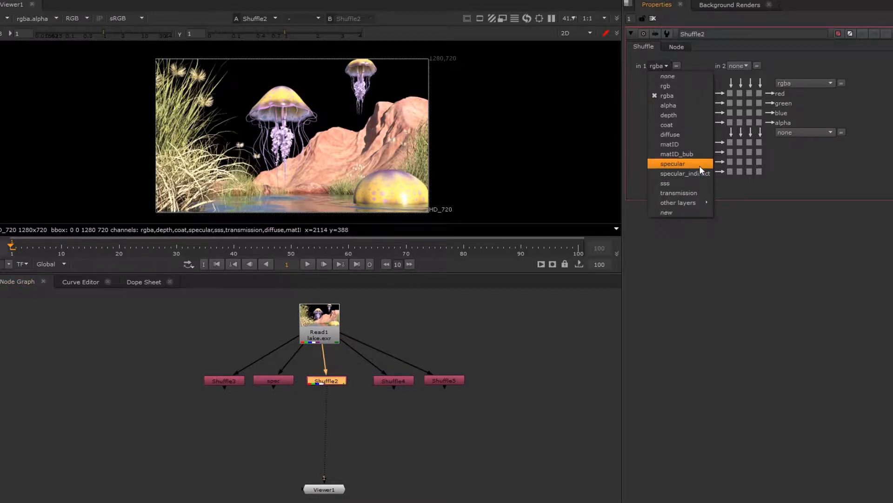
left_click(685, 134)
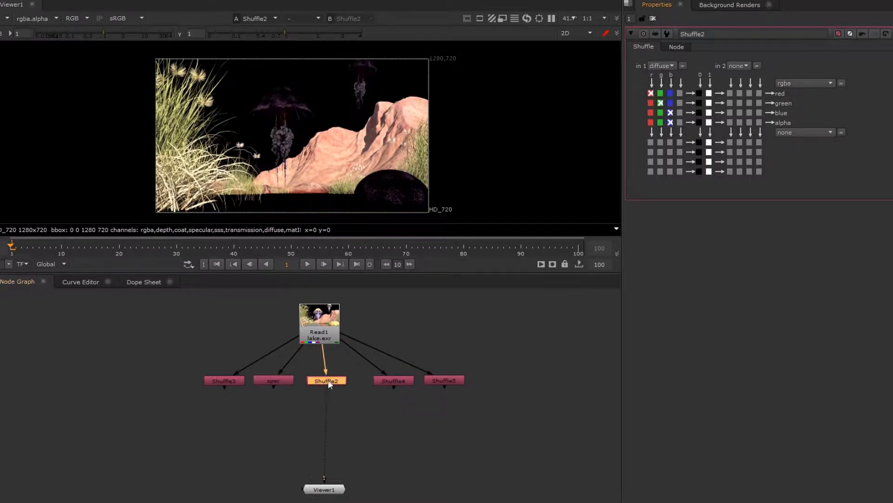
type("n")
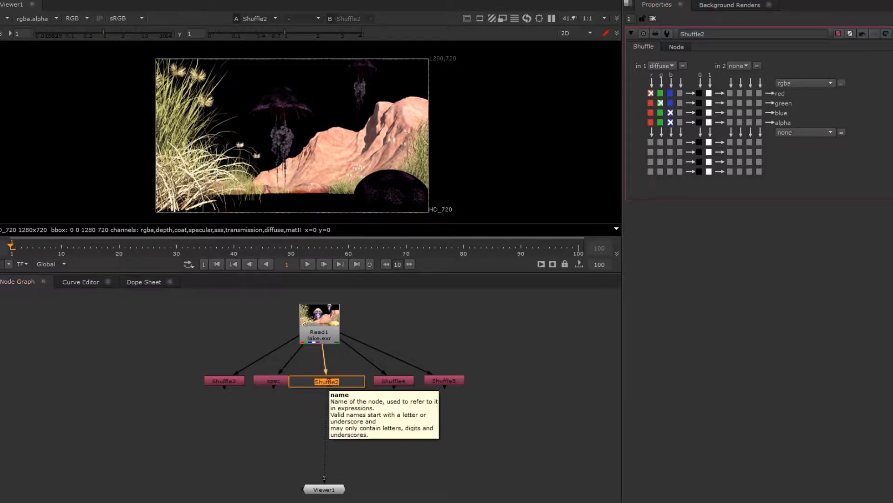
type("diff")
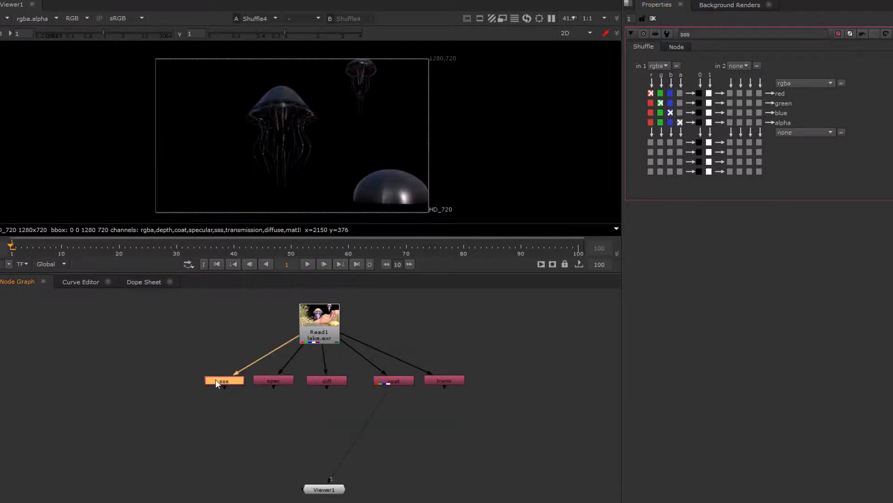
Step: Show the sss, spec, diff, coat and trans Shuffle nodes in the viewer one after another to check each pass
key("1")
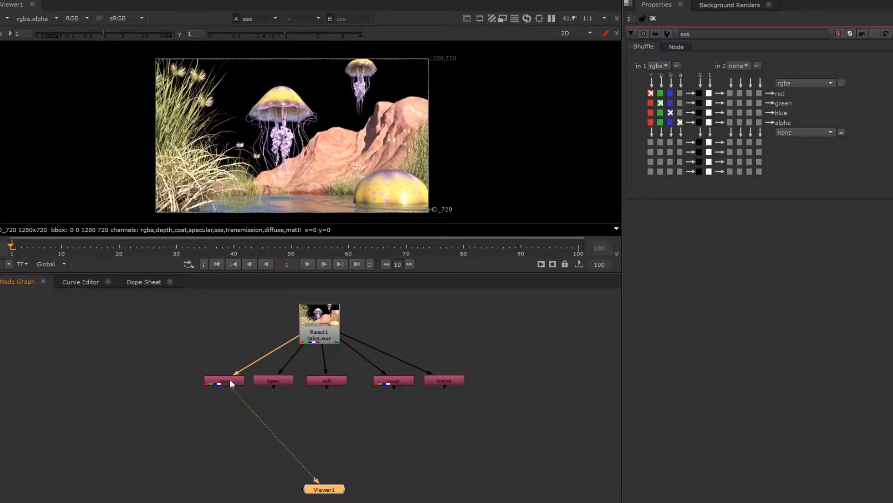
left_click(270, 380)
key("1")
left_click(311, 379)
key("1")
left_click(406, 381)
key("1")
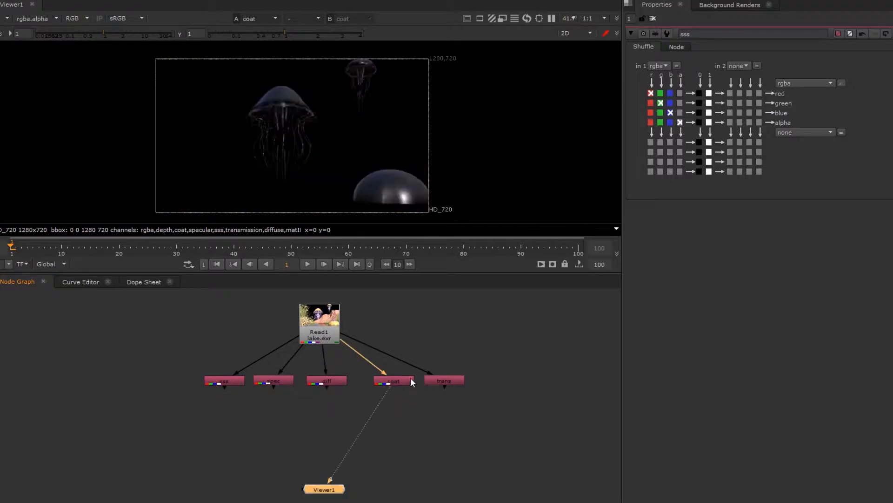
left_click(438, 379)
key("1")
left_click(419, 421)
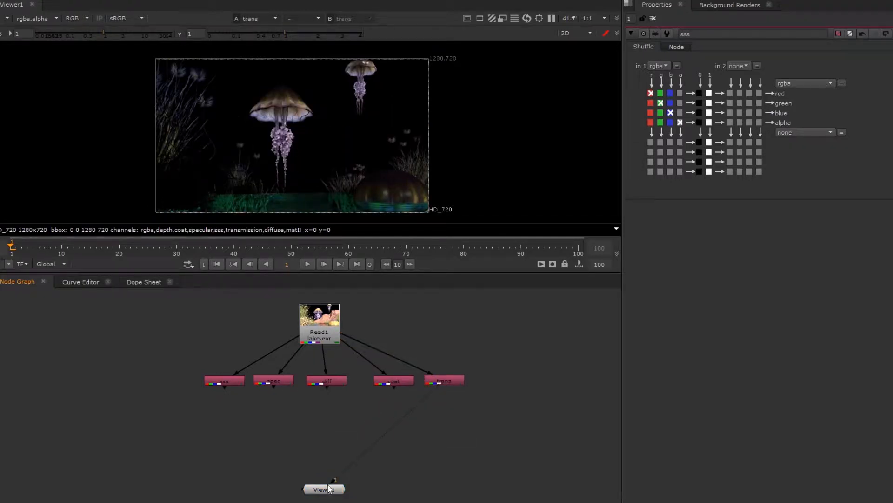
Step: Enlarge the node row and compare the shuffled passes in the viewer again, from sss across to trans
scroll(358, 410, "up", 1)
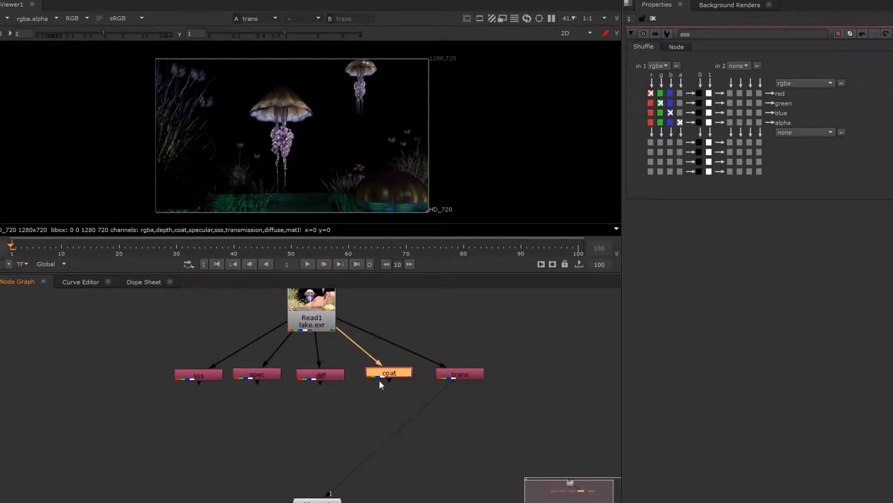
left_click(184, 374)
key("1")
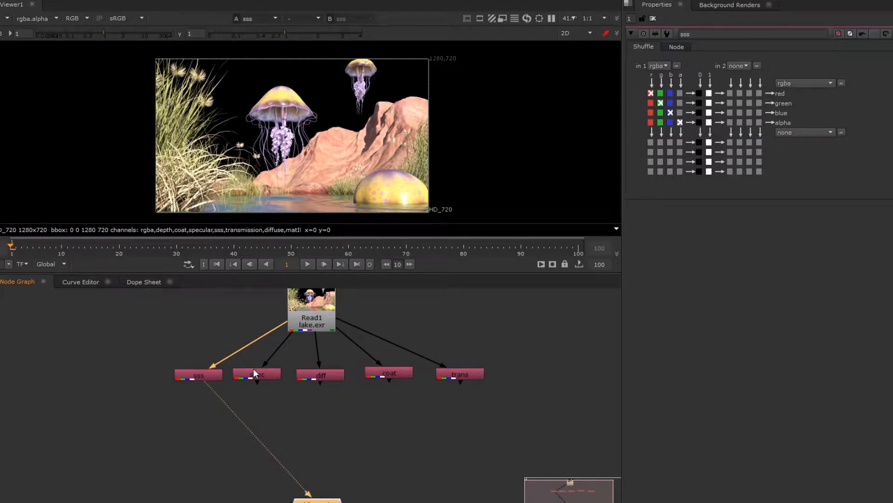
left_click(249, 373)
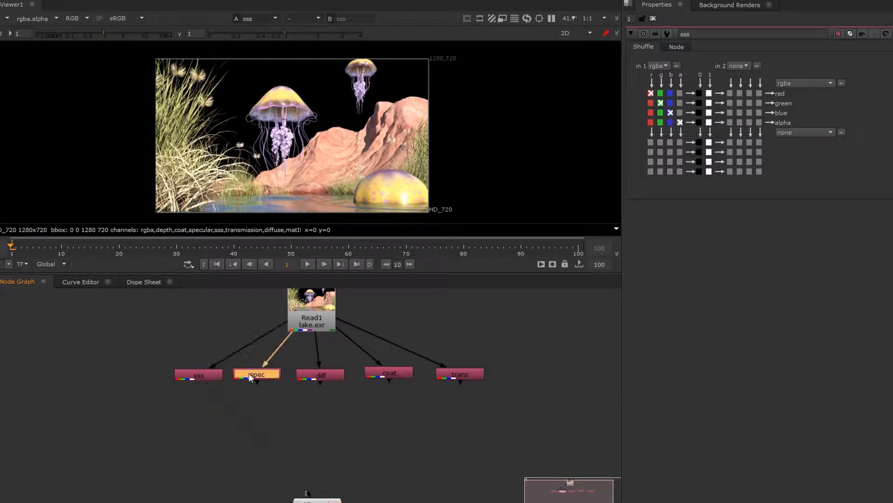
left_click_drag(198, 371, 197, 371)
left_click(322, 373)
key("1")
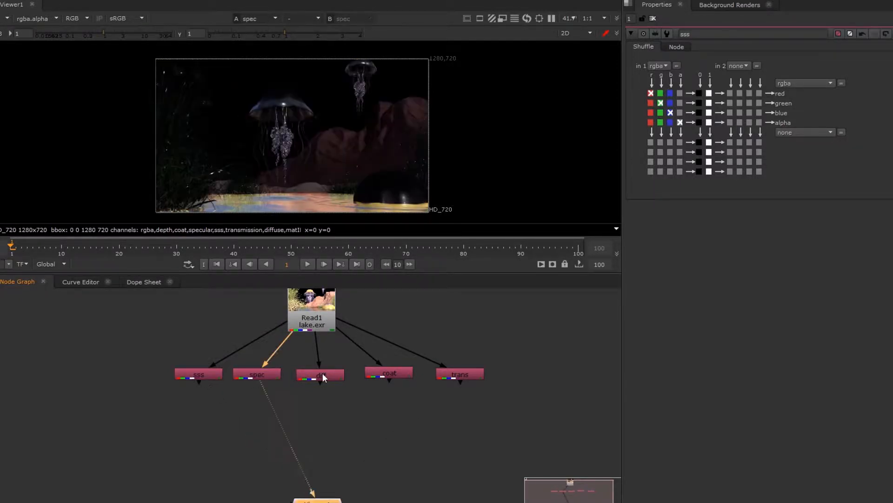
left_click(399, 372)
key("1")
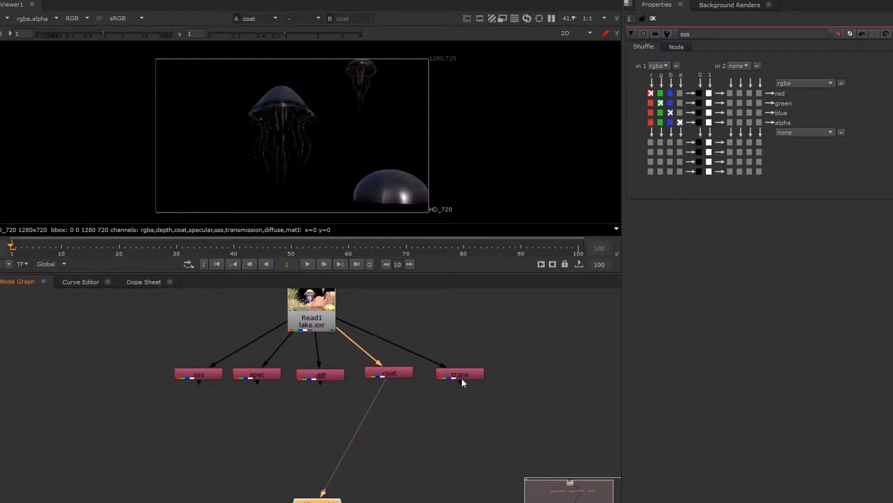
left_click(461, 377)
key("1")
scroll(389, 389, "down", 3)
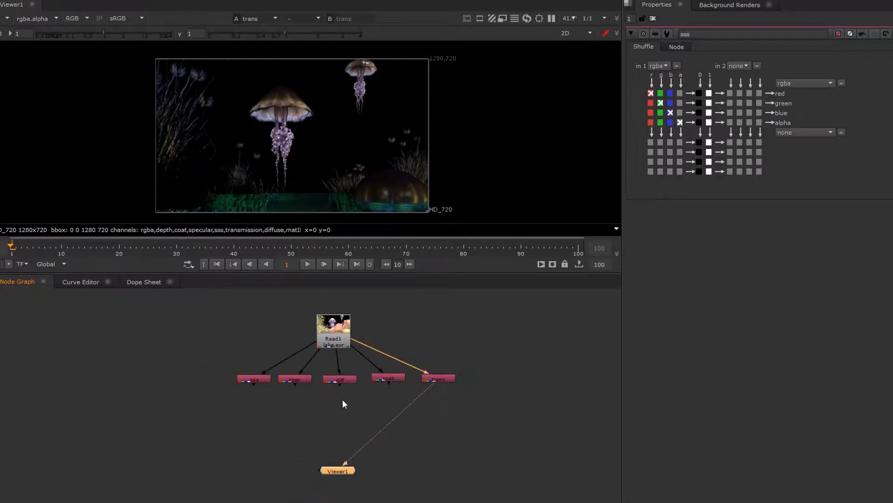
Step: Add a Merge node to the empty area between the Shuffle row and the viewer node
left_click(330, 401)
key("Tab")
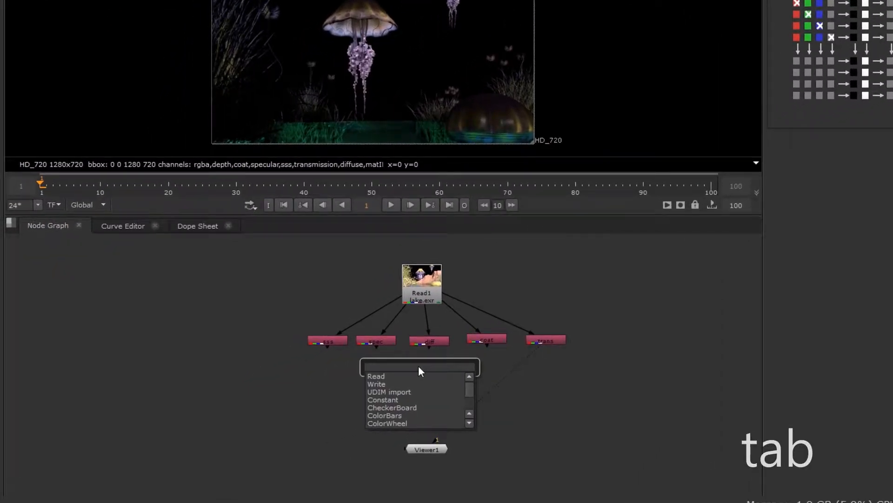
type("merg")
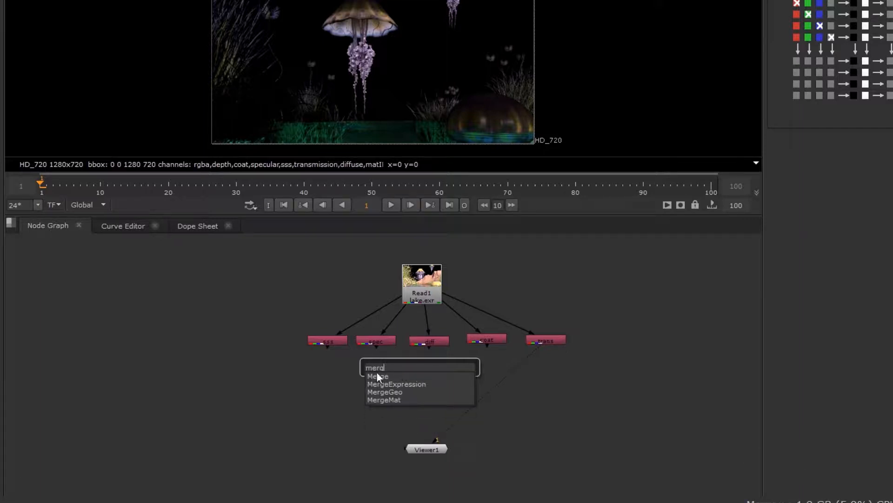
left_click(377, 375)
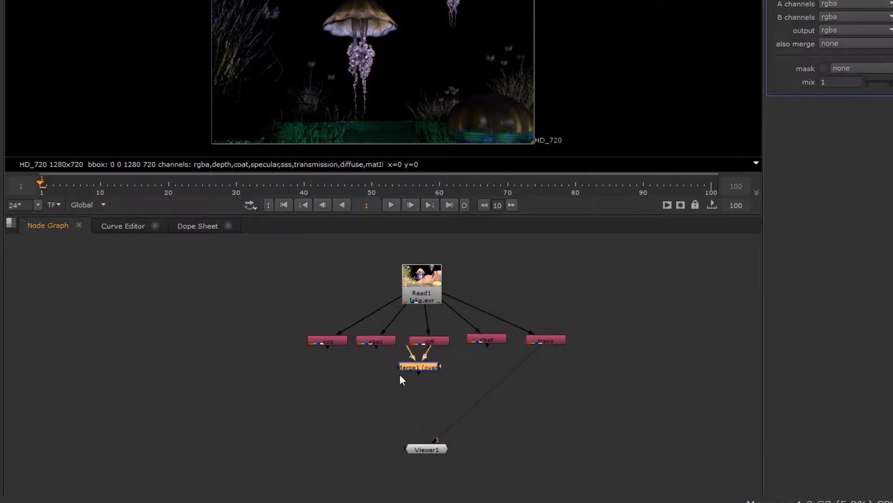
left_click_drag(403, 372, 400, 388)
scroll(400, 389, "up", 2)
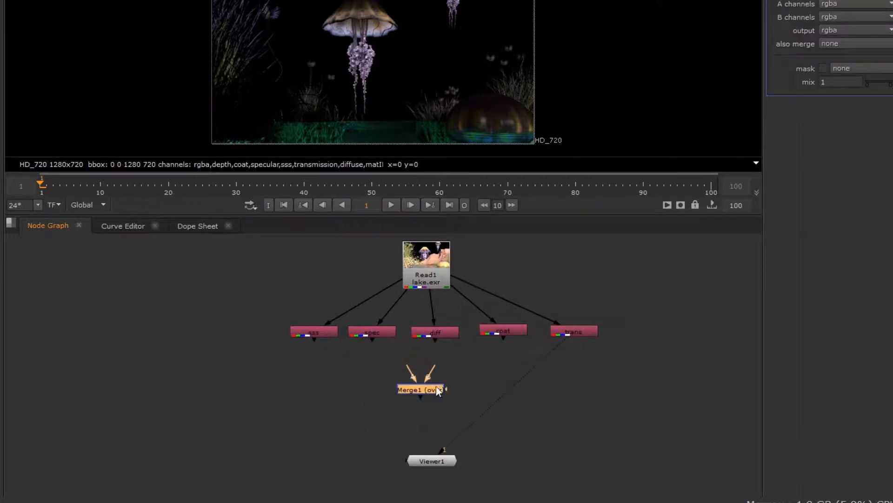
Step: Connect the Merge node to the viewer and wire its two inputs to the sss and spec Shuffle nodes
key("1")
left_click_drag(408, 369, 311, 332)
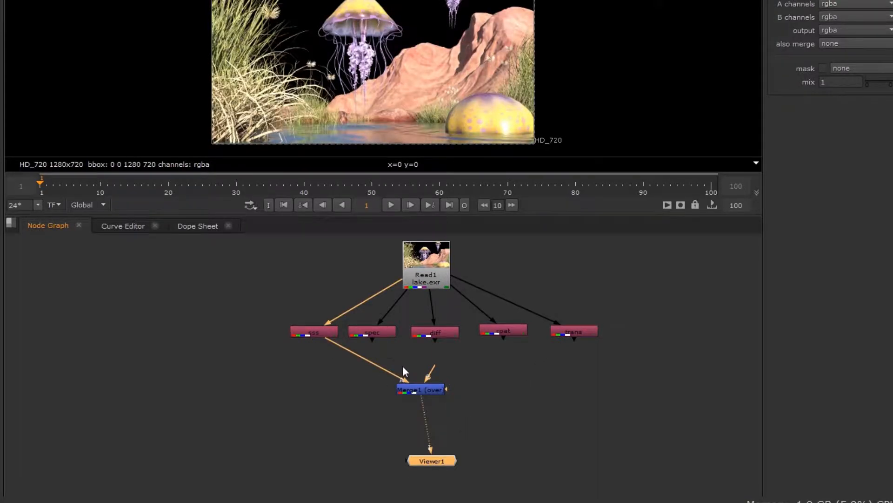
left_click_drag(373, 342, 383, 348)
left_click_drag(403, 395, 409, 390)
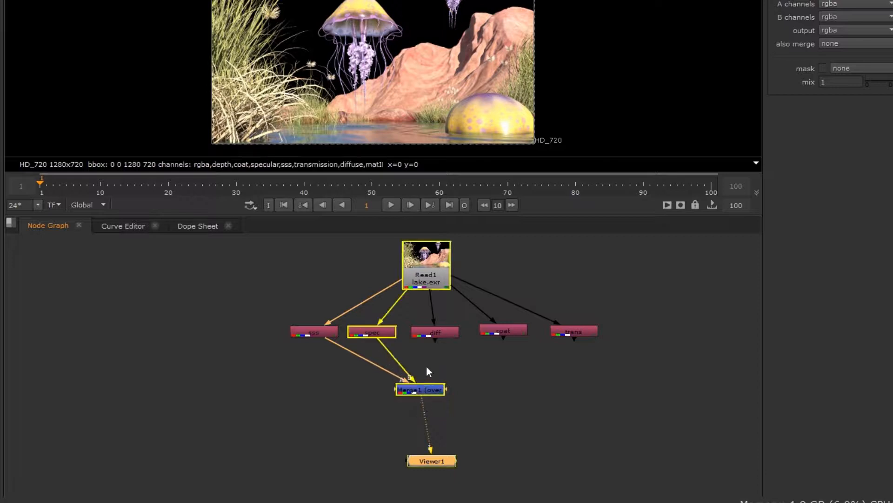
Step: Connect the diff, coat and trans Shuffle nodes to the Merge node as additional inputs
left_click_drag(435, 340, 424, 389)
left_click_drag(503, 337, 431, 388)
left_click_drag(573, 338, 435, 388)
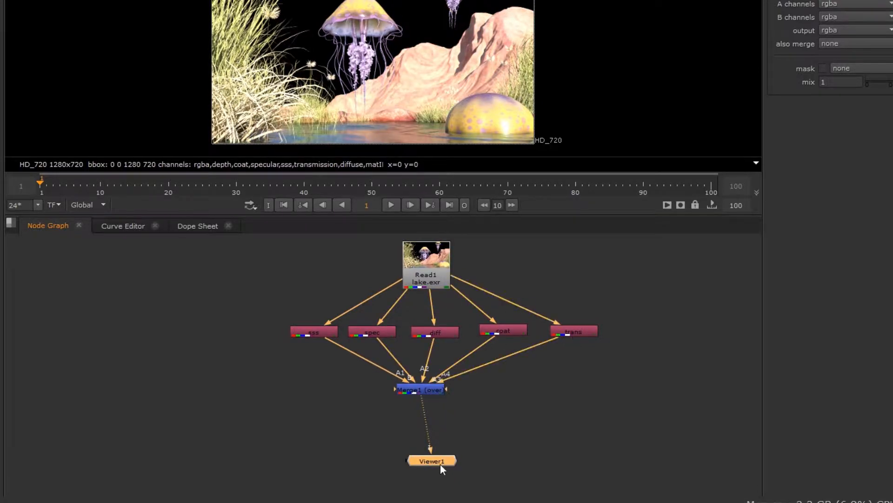
Step: Set the Merge node's operation to plus
double_click(423, 389)
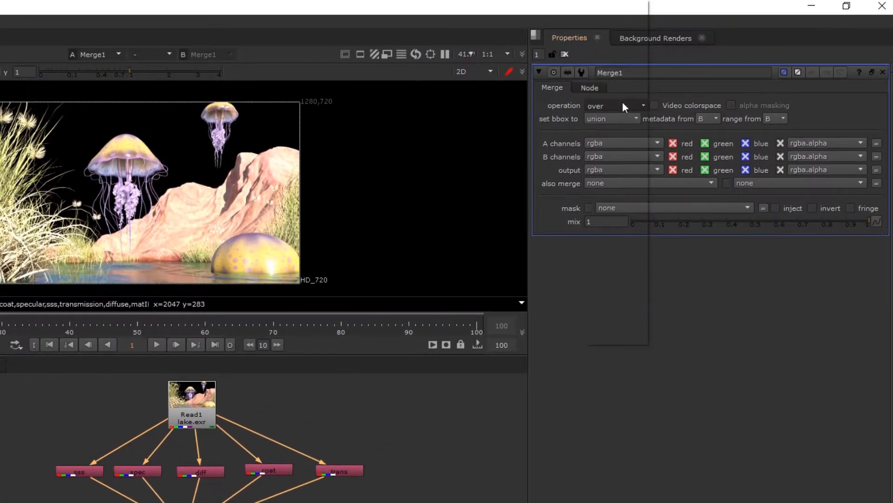
left_click(622, 105)
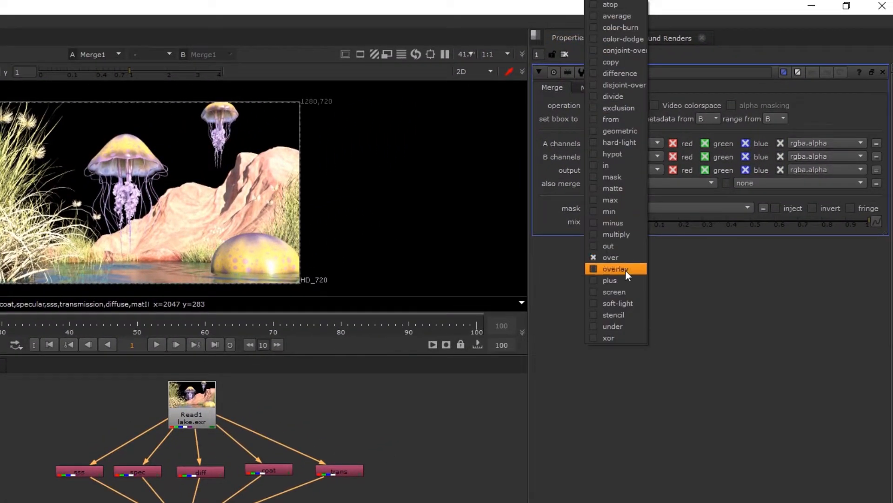
left_click(624, 281)
Step: Check the settings of the diff, coat, trans and spec Shuffle nodes, and set the sss Shuffle's first input layer to sss
left_click_drag(207, 413, 223, 405)
double_click(210, 474)
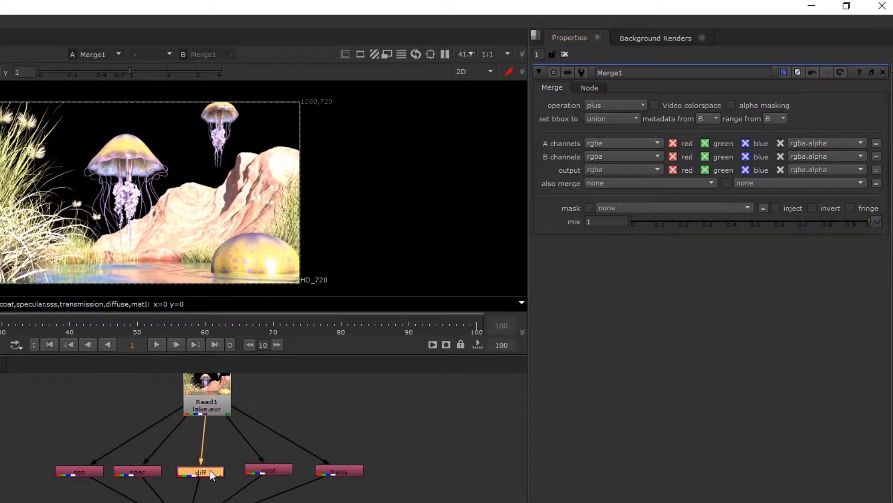
double_click(277, 472)
double_click(334, 473)
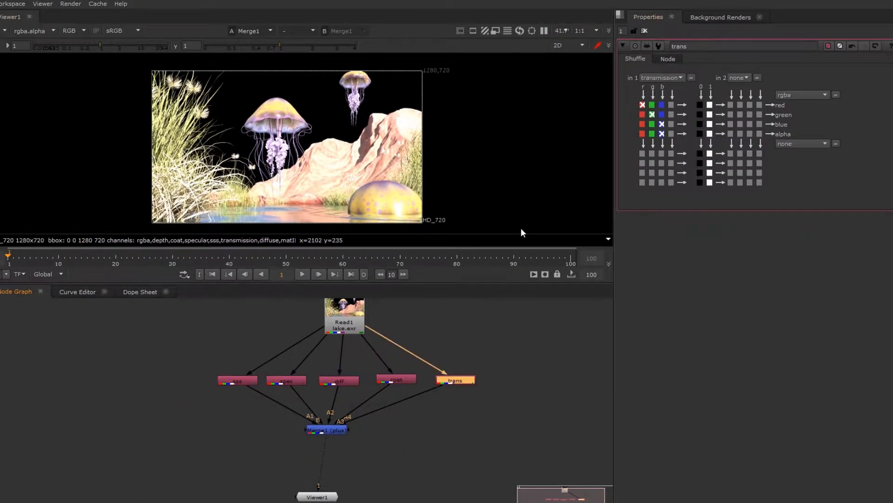
double_click(283, 380)
double_click(251, 378)
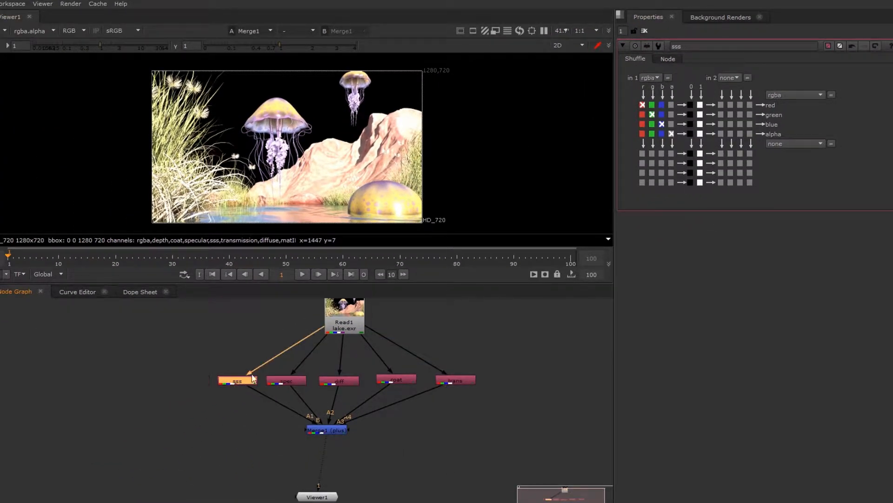
left_click(652, 77)
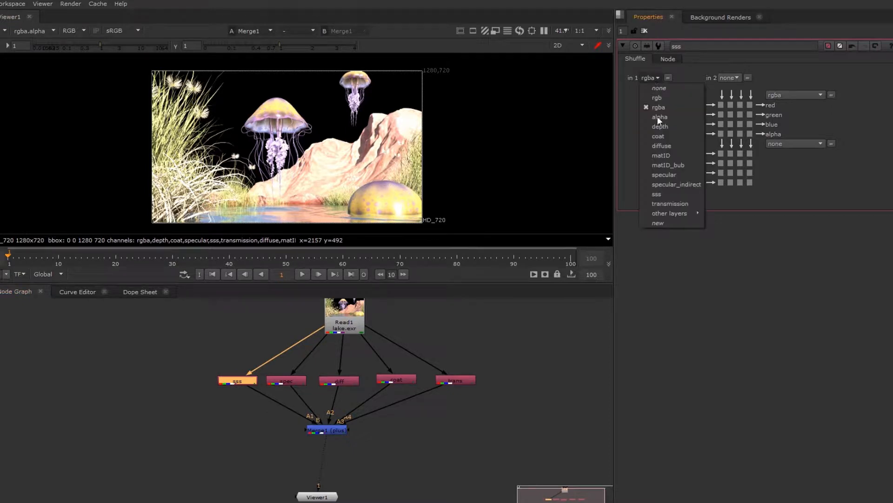
left_click(662, 194)
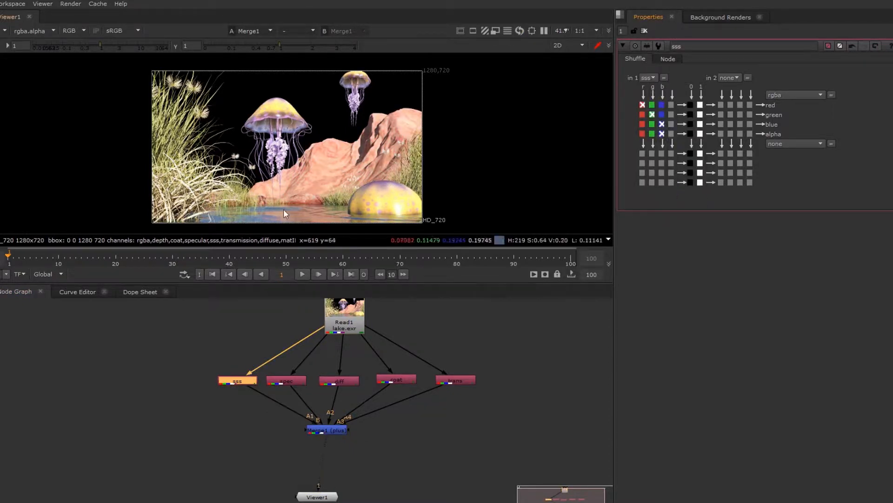
Step: Compare the lake.exr Read node with the plus Merge in the viewer, and align the Merge and viewer nodes beneath the Shuffle row
left_click(347, 319)
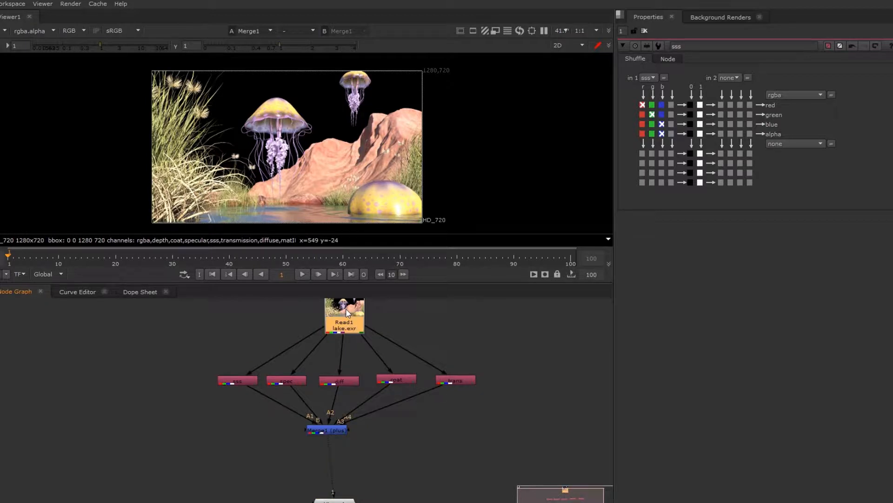
key("1")
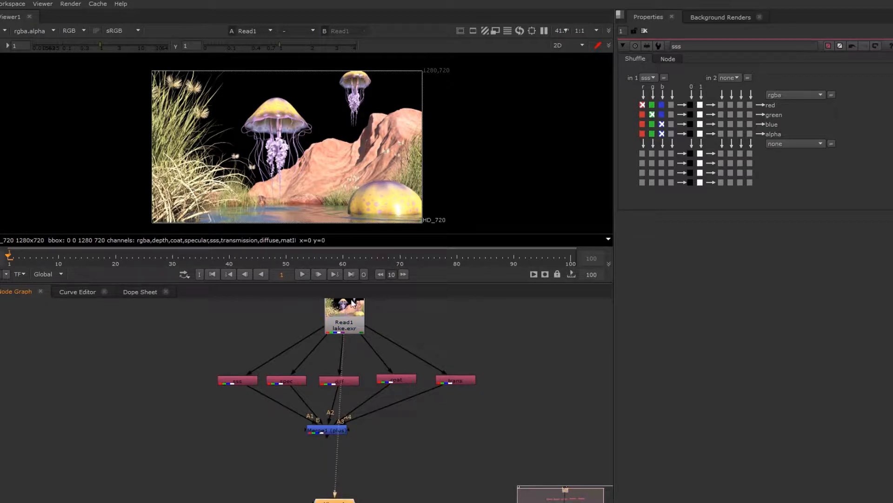
left_click(318, 432)
key("1")
left_click_drag(317, 430, 333, 444)
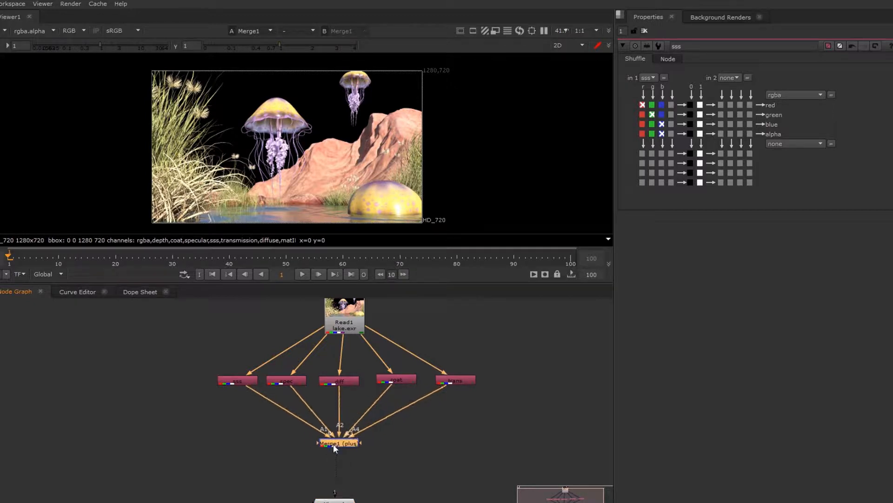
left_click_drag(334, 500, 339, 501)
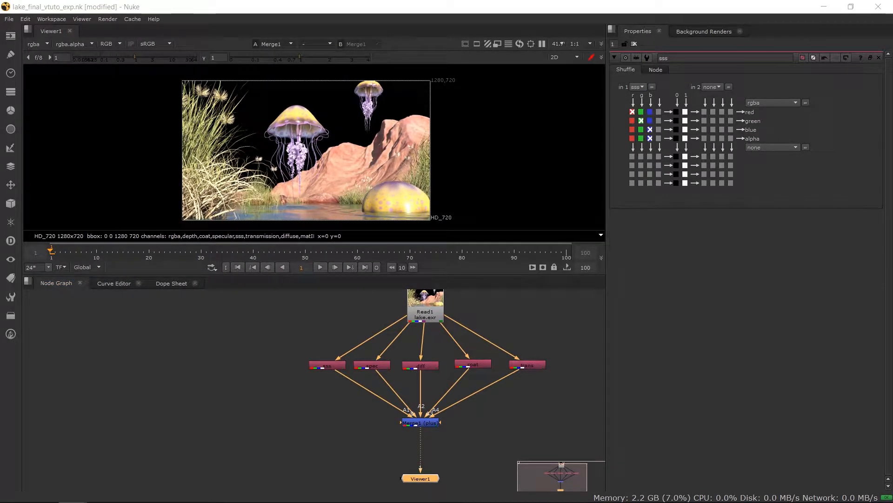
Step: Line up the three ID-pass Read nodes in a row beside the lake.exr node tree
left_click_drag(9, 347, 253, 302)
left_click_drag(154, 347, 61, 321)
middle_click_drag(150, 311, 130, 339)
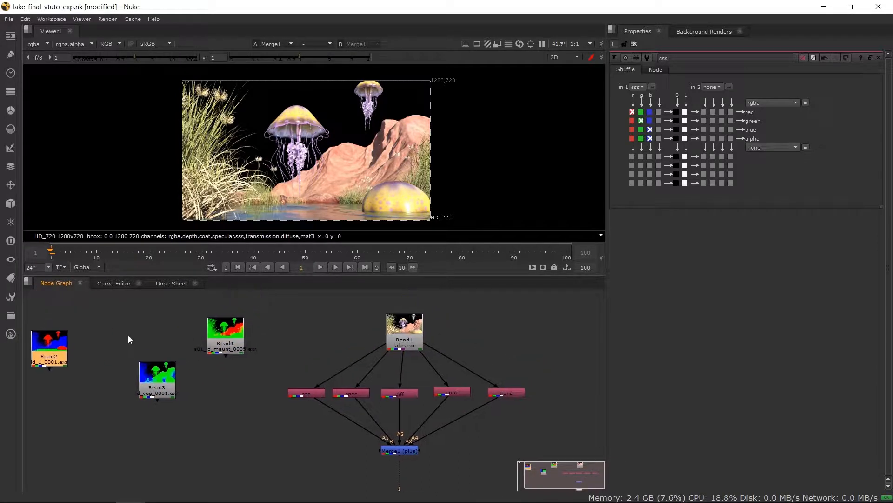
left_click_drag(156, 372, 126, 334)
left_click_drag(225, 333, 205, 347)
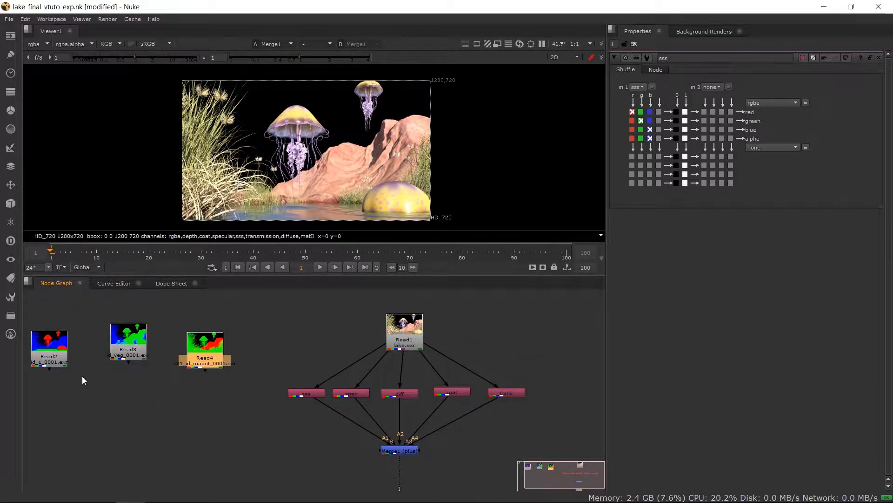
Step: Reorder the ID Read nodes so that Read2 sits nearest the lake.exr tree, with Read3 and Read4 grouped apart from it
left_click_drag(48, 346, 254, 338)
left_click_drag(190, 340, 56, 347)
left_click_drag(154, 342, 127, 348)
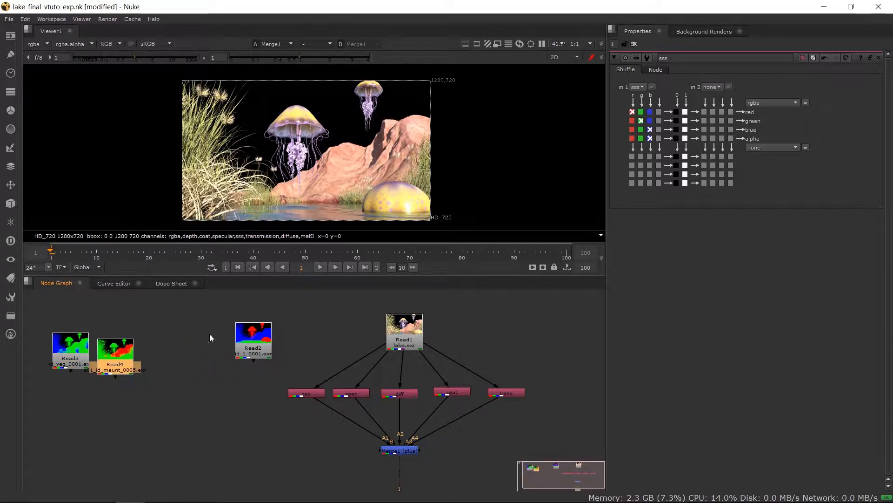
left_click_drag(239, 337, 193, 351)
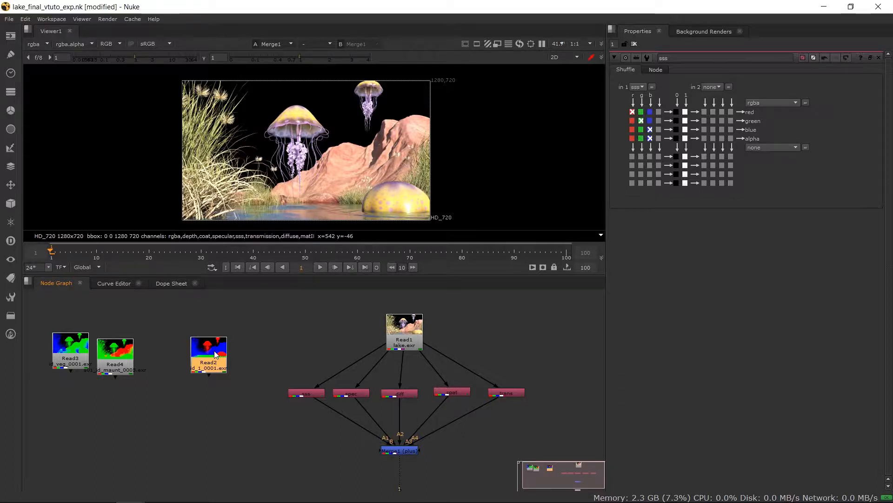
Step: Show the Read2 ID pass in the viewer and add a Shuffle node beneath it
key("1")
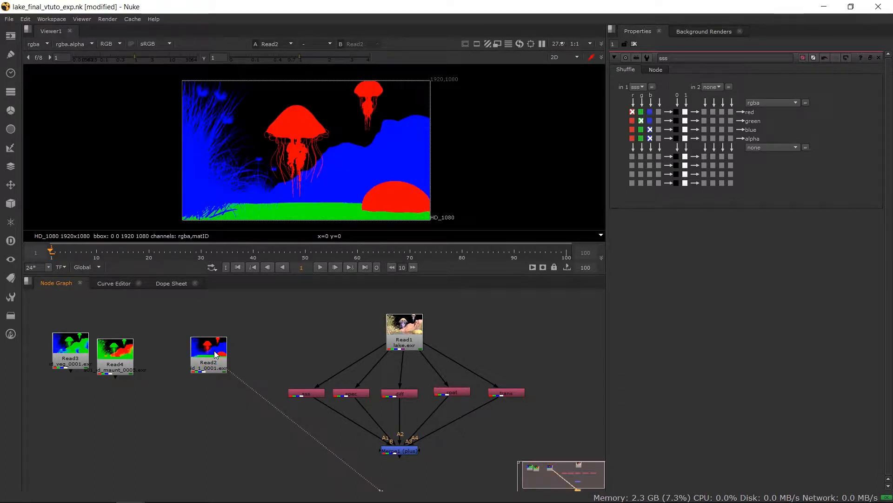
key("Tab")
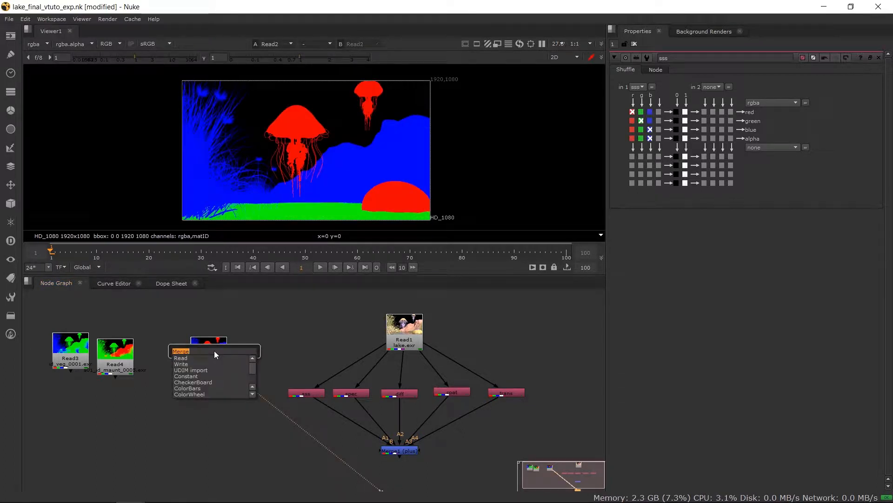
type("sh")
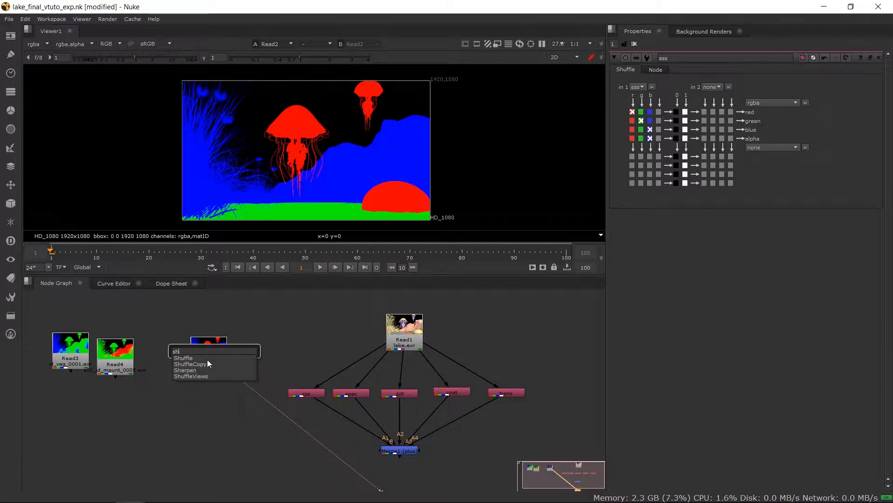
left_click(182, 357)
left_click_drag(206, 352, 205, 395)
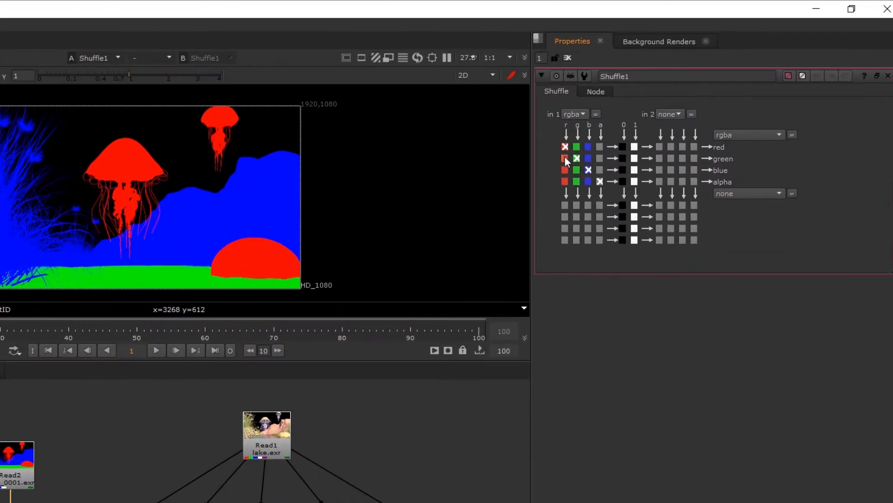
Step: Route the red input channel of the ID Shuffle node to the green, blue and alpha outputs
left_click(565, 159)
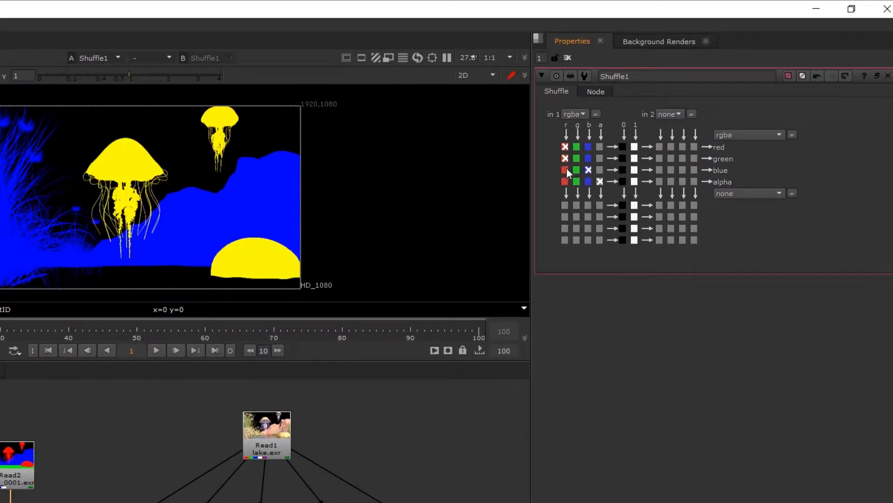
left_click(564, 169)
left_click(564, 181)
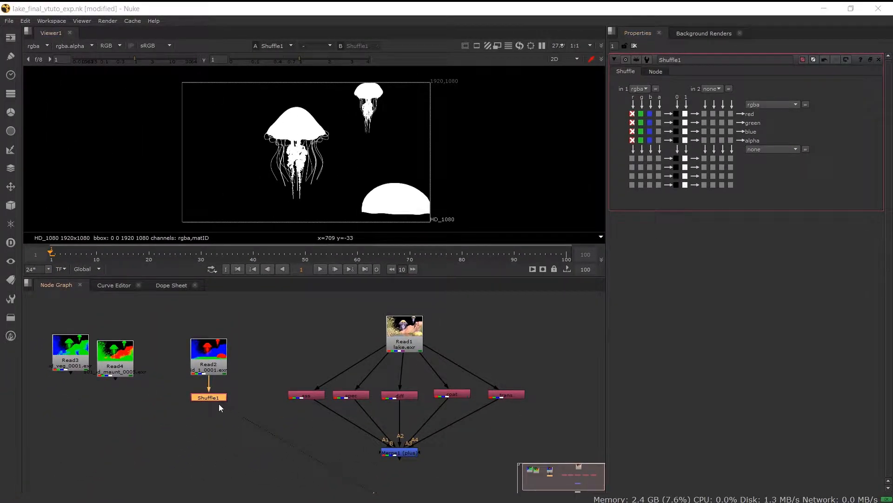
Step: Add a Premult node after the ID Shuffle node
key("Tab")
type("p")
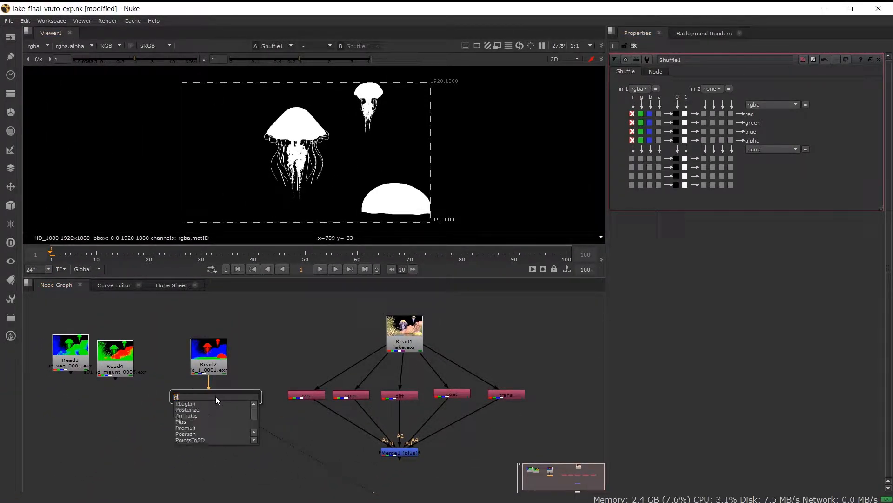
type("re")
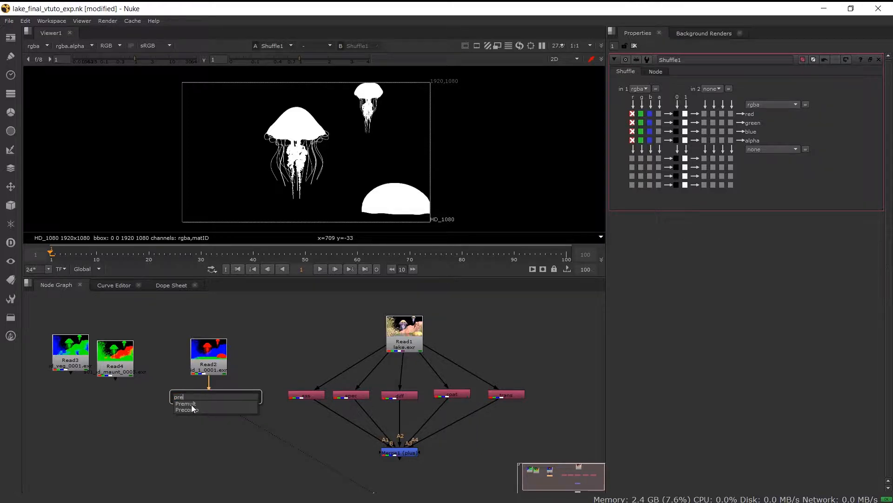
left_click(191, 405)
Step: Move the lake.exr node tree up to free space between its Merge node and the viewer node
middle_click_drag(250, 431, 261, 367)
scroll(456, 459, "down", 3)
left_click_drag(545, 313, 340, 413)
left_click_drag(420, 410, 420, 374)
left_click(411, 407)
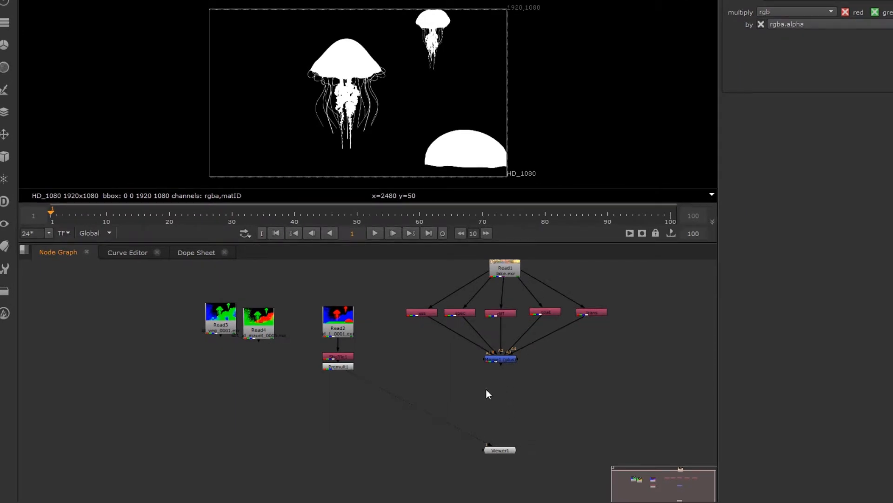
Step: Add a second Merge node between the existing Merge and the viewer node, and set its operation to plus
scroll(486, 389, "up", 3)
key("Tab")
type("mere")
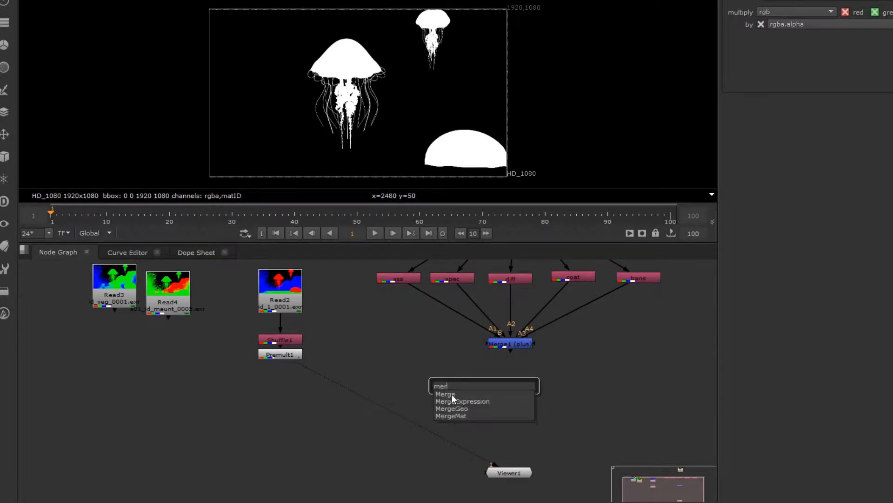
left_click(454, 394)
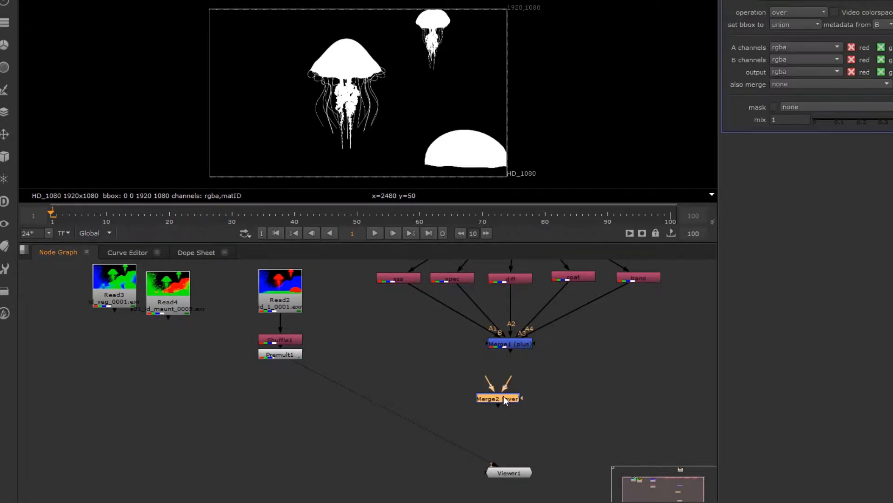
left_click(793, 11)
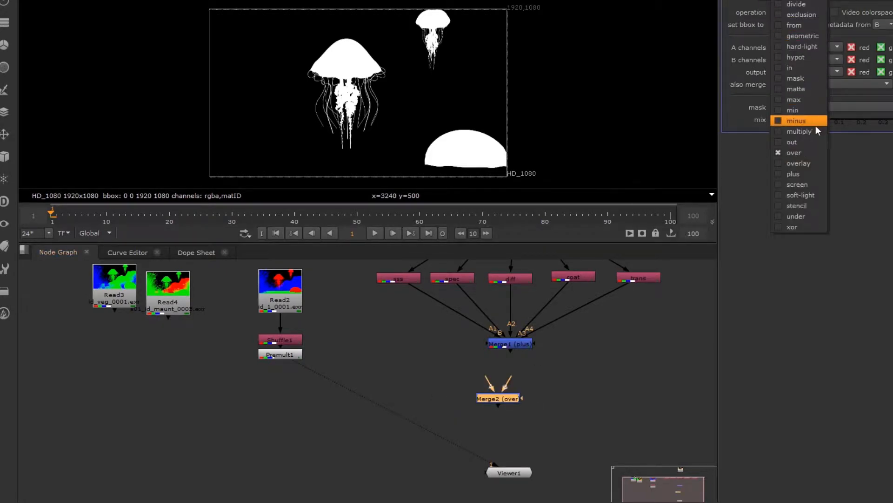
left_click(793, 174)
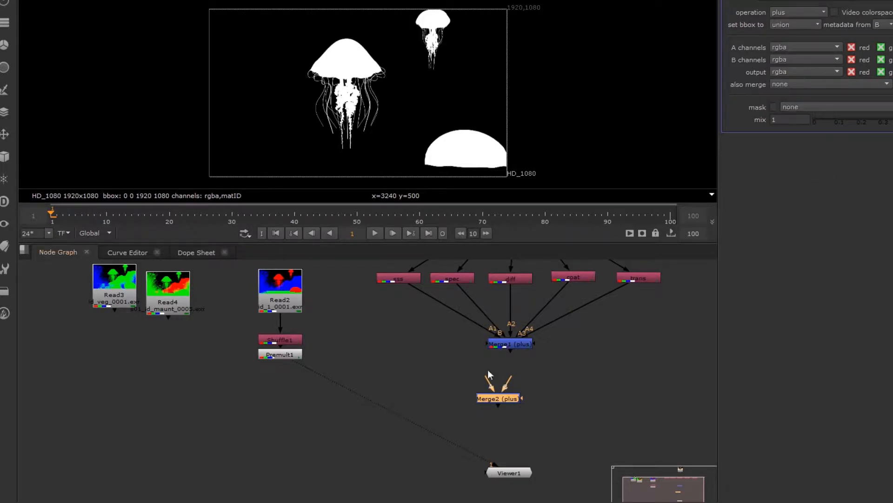
Step: Connect the new Merge node's A input to the Premult node and show the Merge in the viewer
left_click_drag(489, 375, 281, 354)
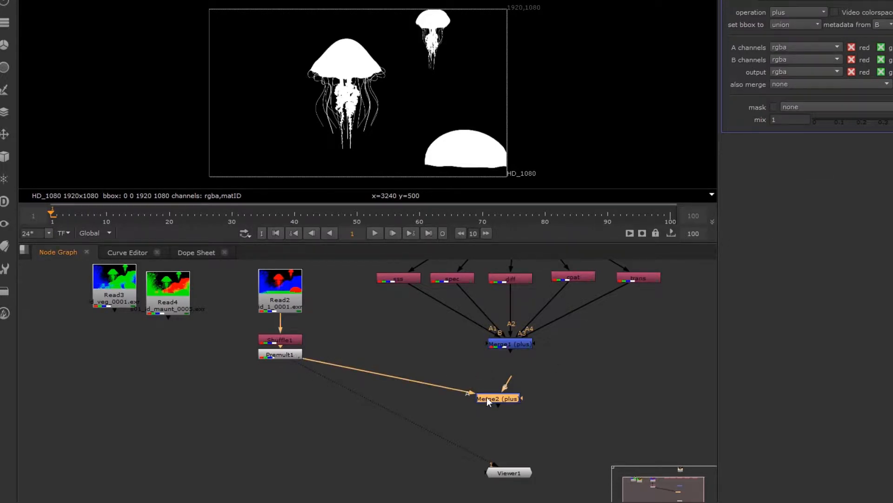
key("1")
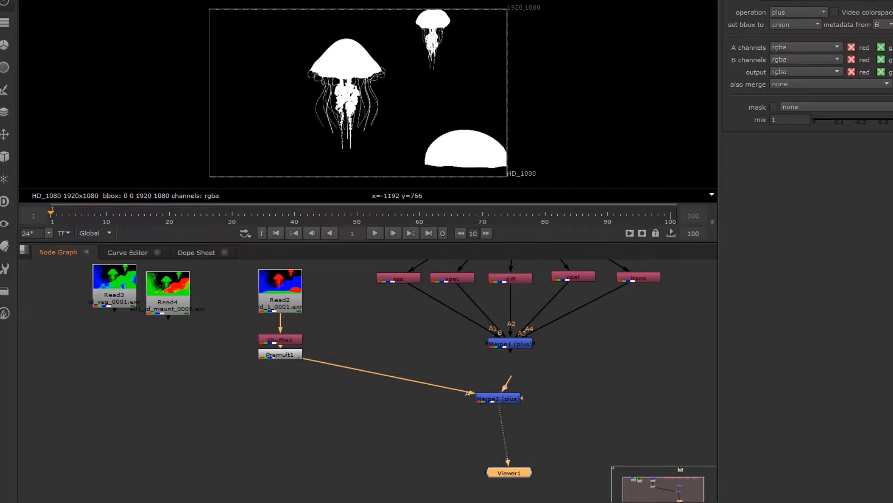
Step: Insert a Copy node between the ID Shuffle and Premult nodes, and connect its free input to the Merge that combines the render passes
left_click_drag(279, 346, 284, 384)
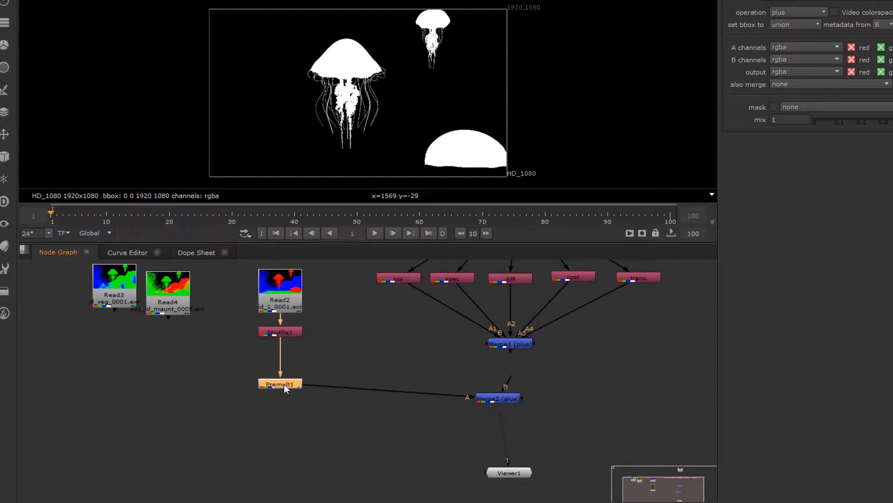
left_click(275, 332)
key("Tab")
type("co")
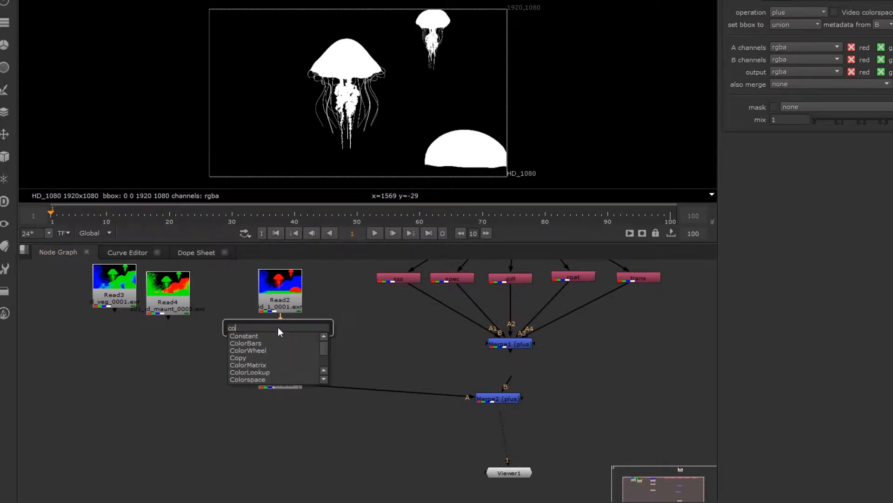
left_click(250, 357)
left_click_drag(341, 329, 289, 364)
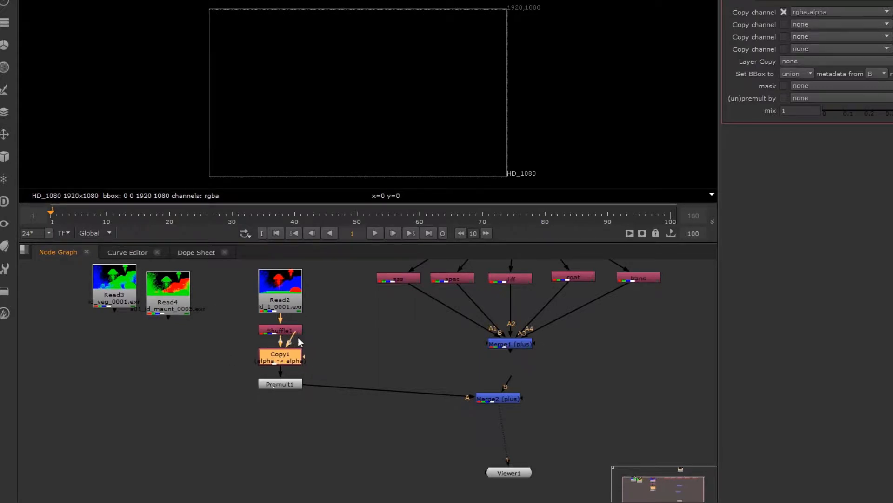
left_click_drag(289, 342, 498, 345)
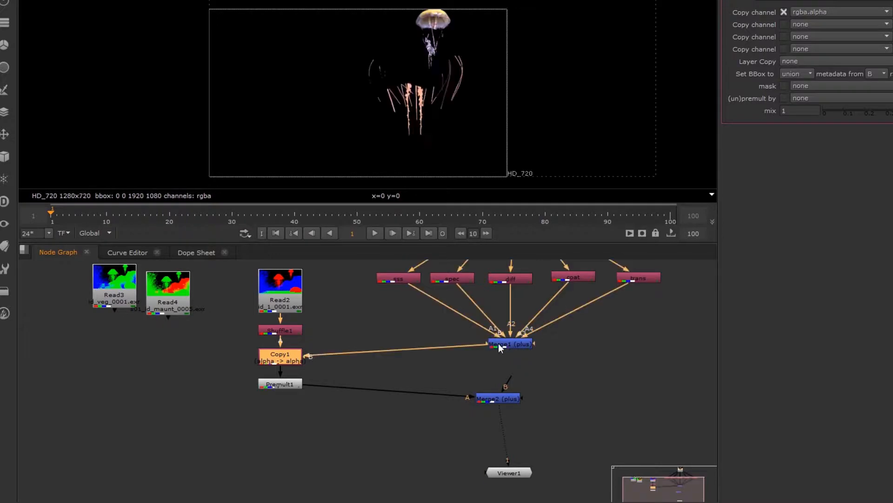
Step: Align the second Merge under the first, and spread out the id_1 branch so its Premult sits level with the second Merge
mouse_move(499, 395)
left_mouse_down()
mouse_move(512, 408)
mouse_move(515, 391)
left_mouse_up()
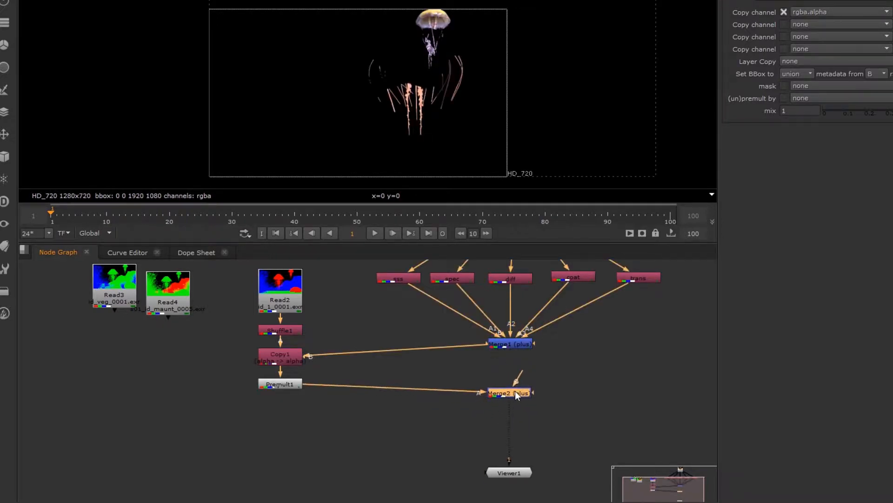
scroll(523, 408, "down", 1)
left_click_drag(574, 374, 318, 406)
left_click(359, 370)
left_click_drag(331, 363, 332, 356)
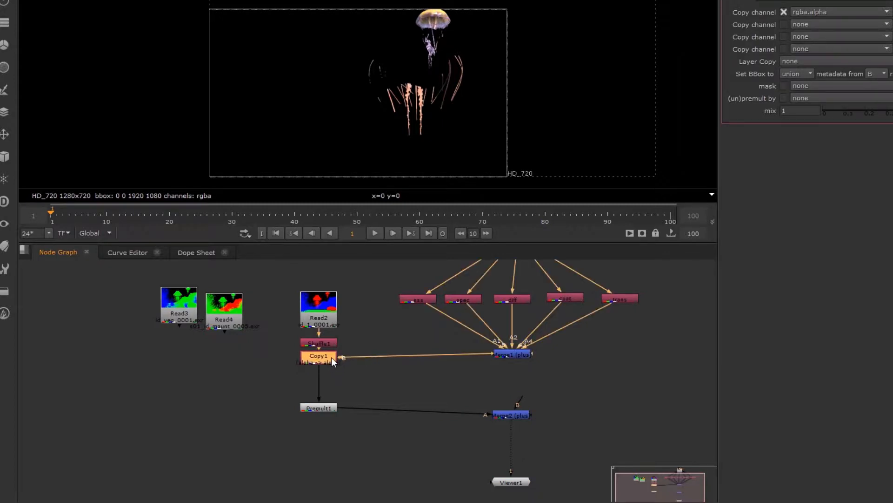
left_click_drag(353, 288, 314, 348)
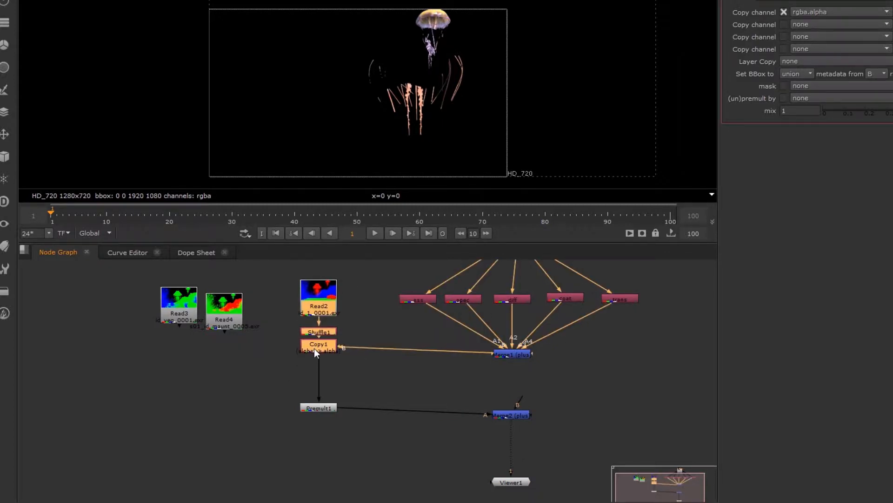
left_click_drag(309, 405, 316, 415)
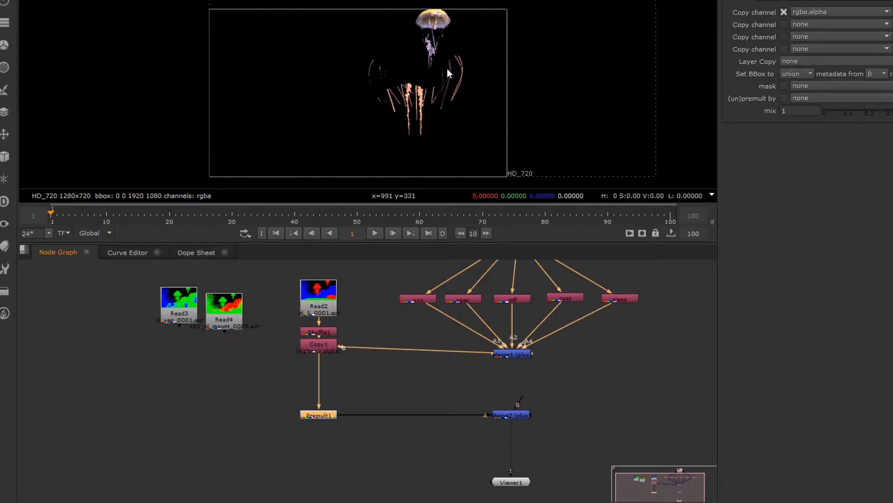
Step: Move the id_1 Read node up to make room above its Shuffle node
scroll(468, 81, "down", 1)
middle_click_drag(480, 71, 467, 108)
scroll(468, 107, "down", 1)
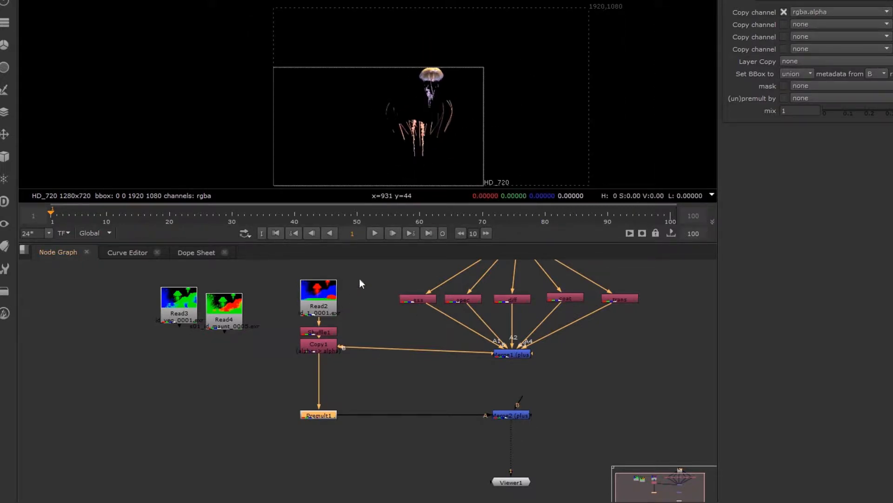
left_click_drag(327, 298, 327, 280)
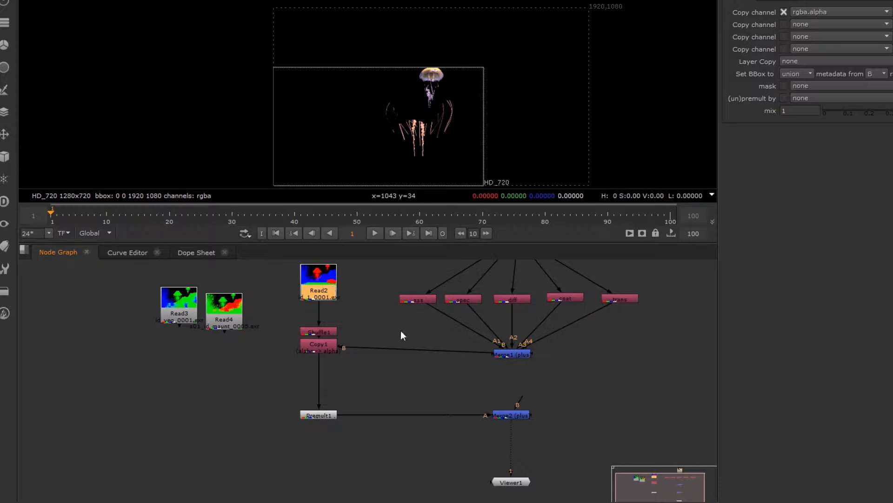
middle_click_drag(377, 317, 353, 381)
scroll(353, 381, "down", 1)
scroll(325, 329, "up", 1)
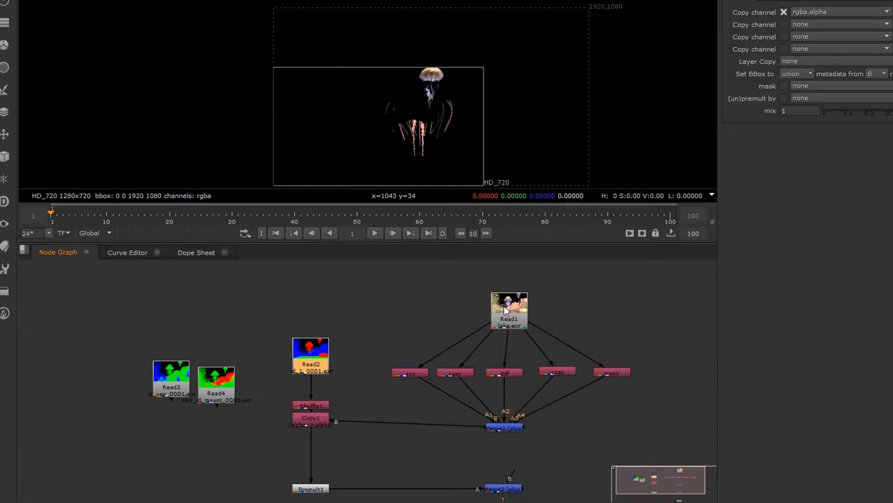
Step: Insert a Reformat node between the id_1 Read and Shuffle nodes, and set its output format to HD_720
key("Tab")
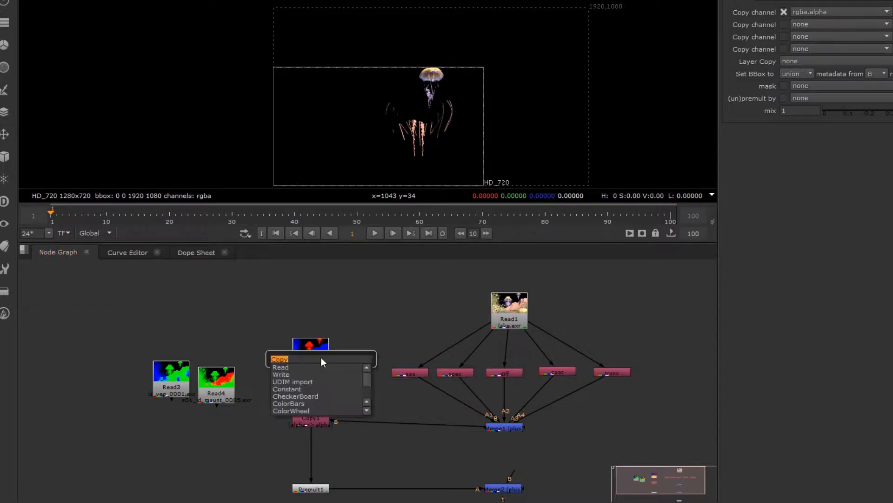
type("shuffle")
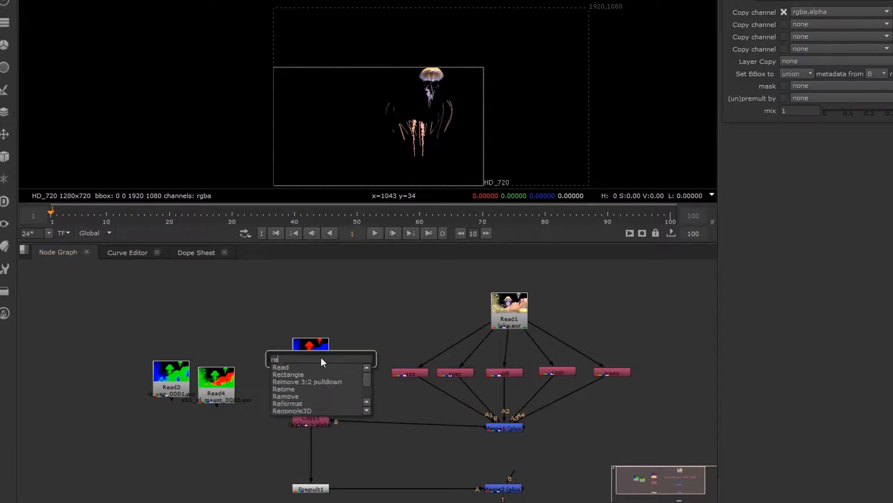
key("Return")
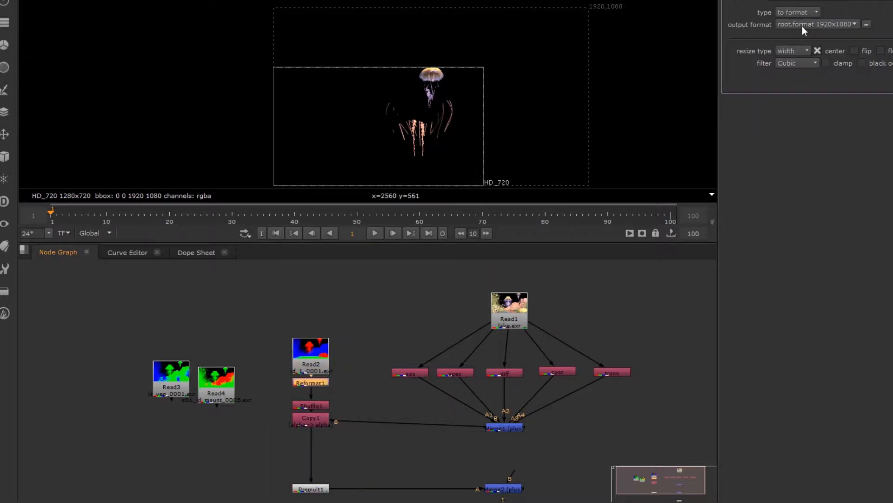
left_click(802, 26)
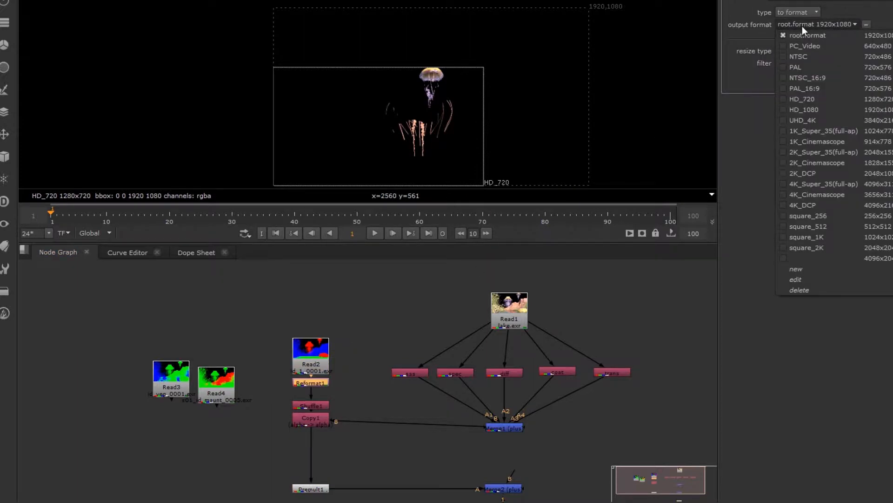
left_click(825, 101)
middle_click_drag(347, 353, 353, 328)
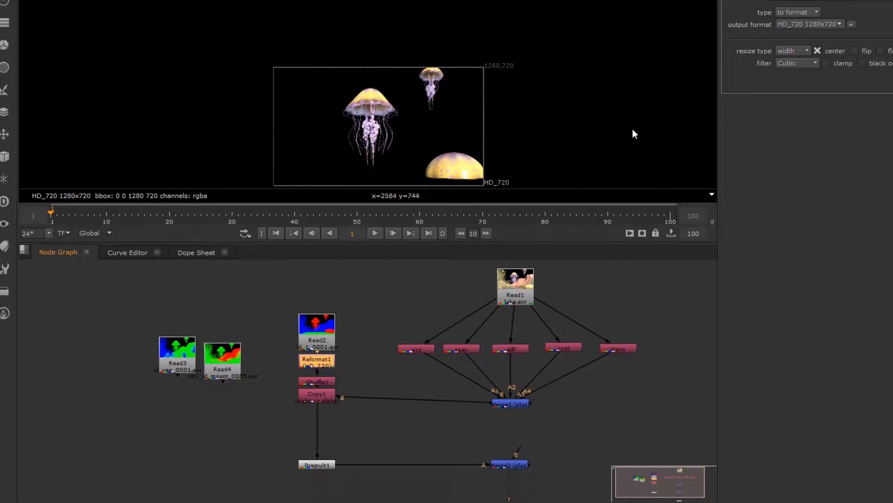
middle_click_drag(403, 139, 418, 97)
scroll(418, 97, "up", 2)
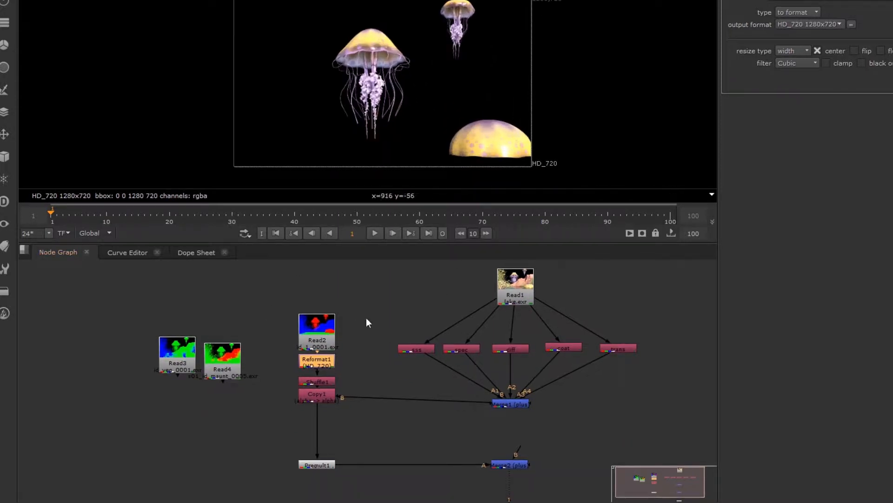
Step: Space the id_1 branch's Read and Reformat nodes evenly, and bring the Shuffle and Copy nodes up beneath them
left_click_drag(308, 333, 309, 319)
left_click_drag(315, 355, 316, 351)
left_click(316, 382)
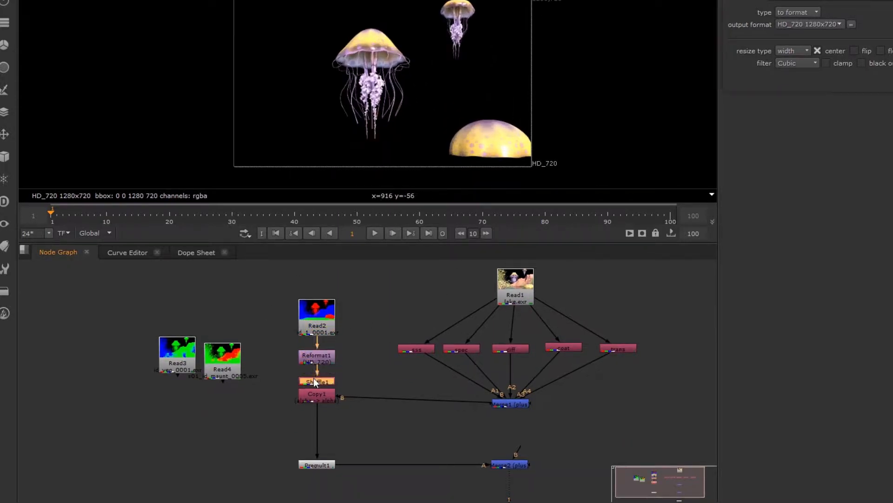
left_click_drag(309, 393, 312, 384)
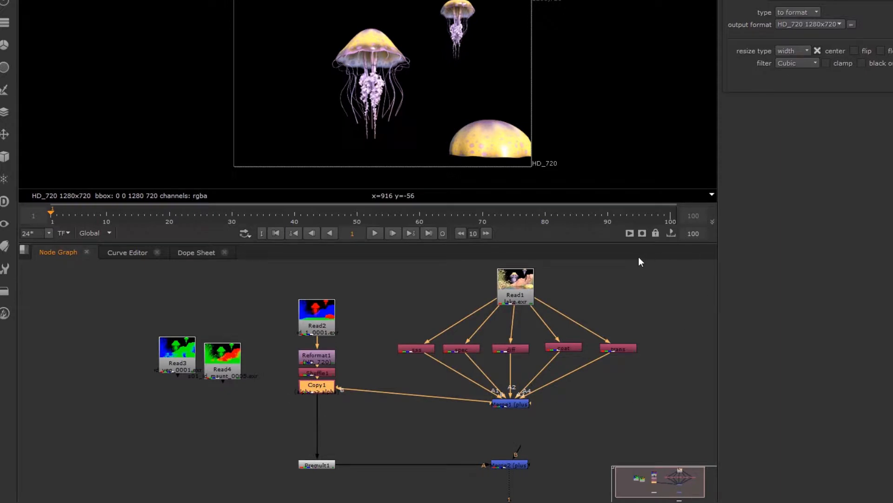
Step: Move the id_veg and id_maunt Read nodes up beside the id_1 Read, and level the first Merge with the Copy node
scroll(475, 330, "down", 2)
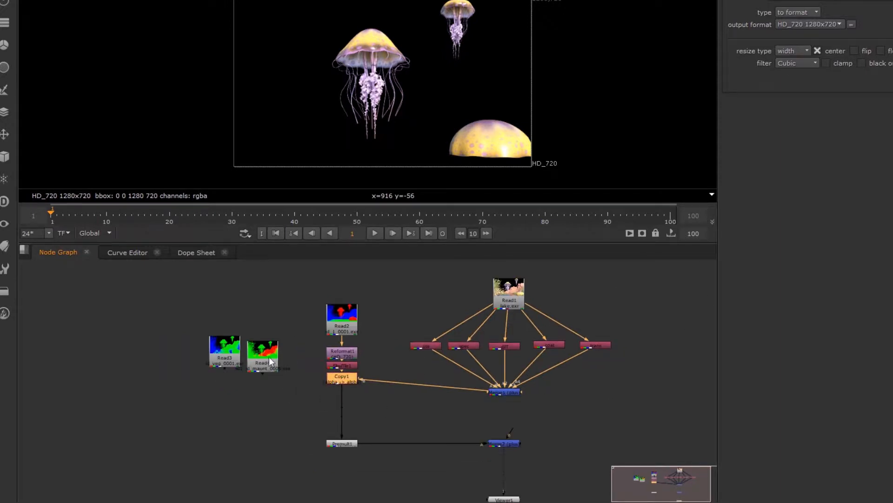
left_click_drag(283, 299, 180, 381)
left_click_drag(265, 353, 273, 324)
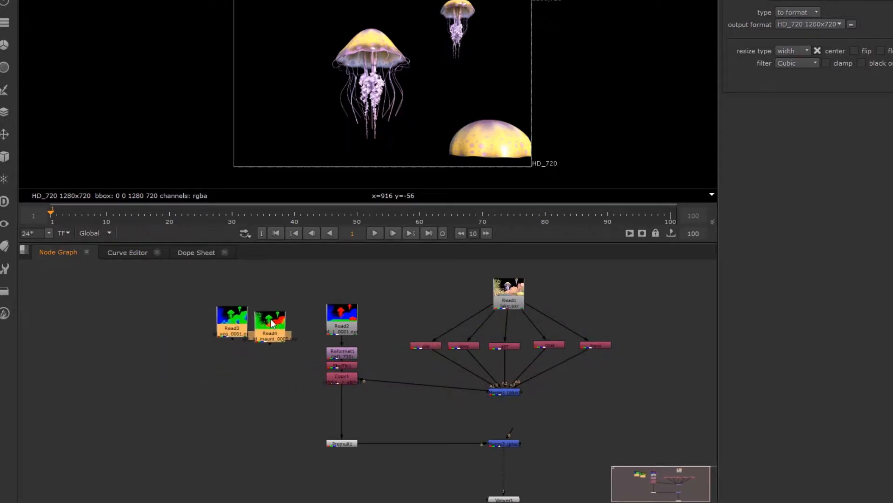
mouse_move(507, 394)
left_mouse_down()
mouse_move(495, 389)
mouse_move(503, 379)
left_mouse_up()
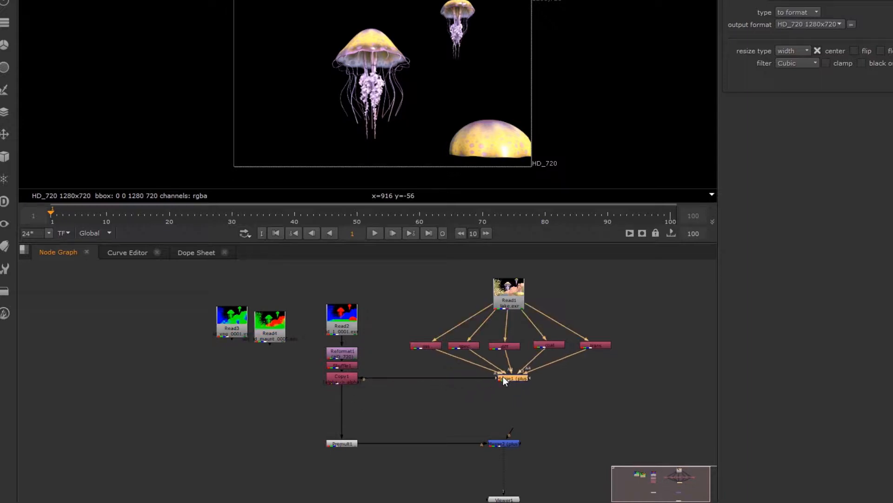
Step: Add a Backdrop around the whole id_1 branch, from its Read node down to its Premult node
left_click_drag(384, 271, 311, 471)
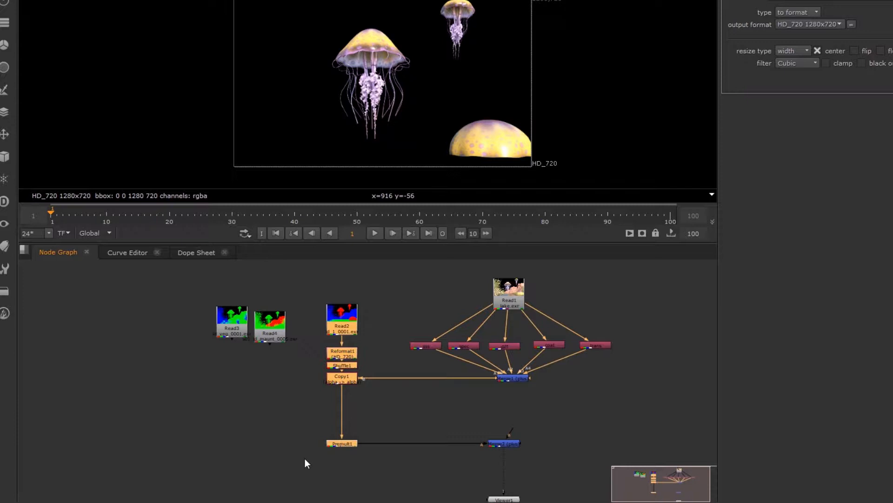
key("Tab")
type("prem")
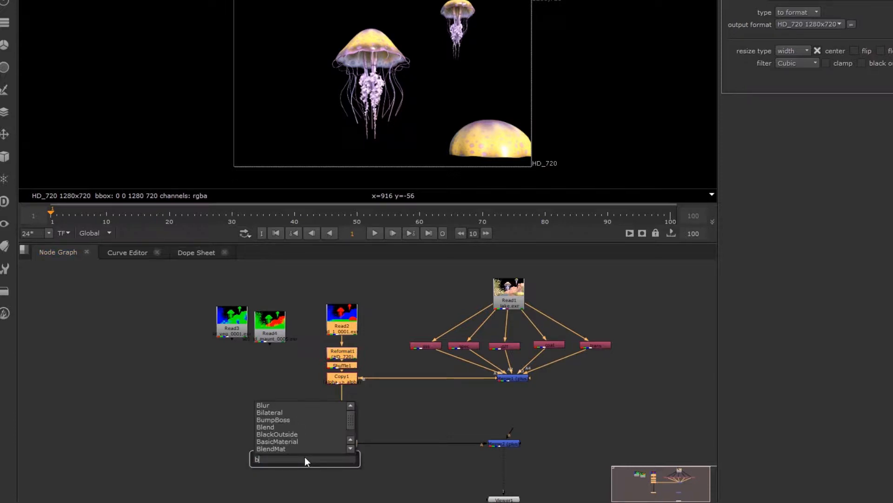
key("Return")
key("Tab")
type("back")
key("Return")
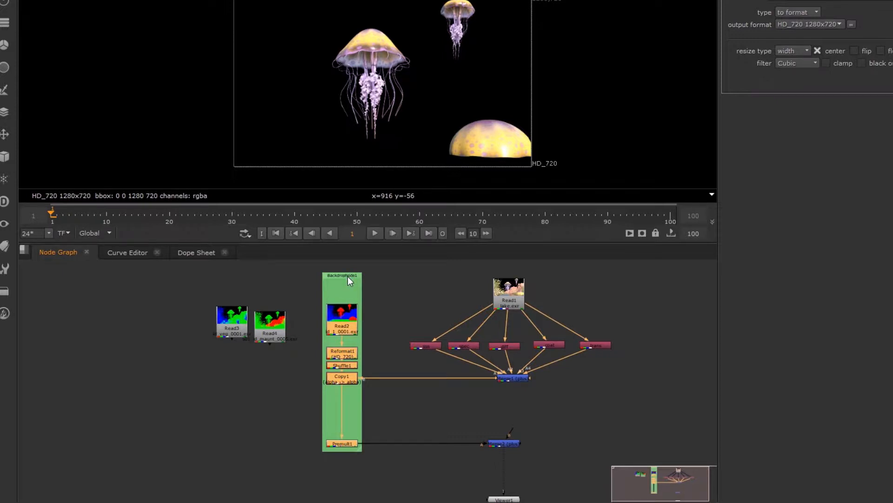
Step: Rename the backdrop around the id_1 branch to jelly
scroll(347, 279, "up", 5)
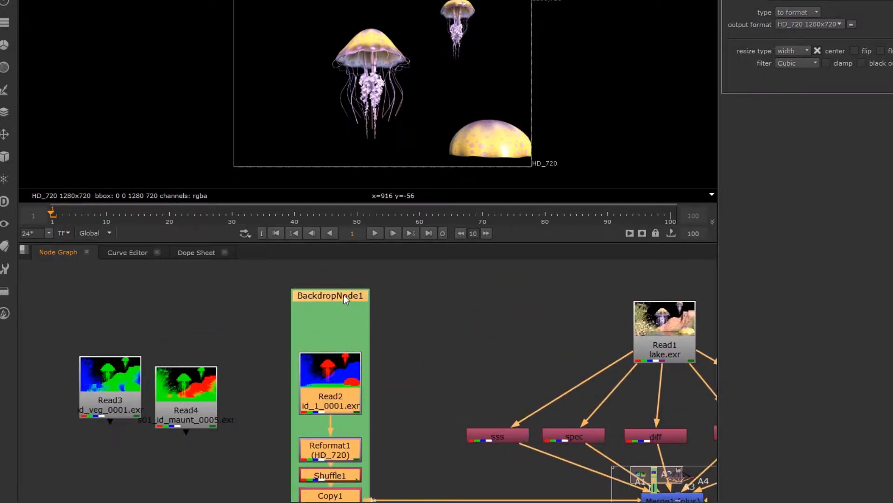
double_click(323, 296)
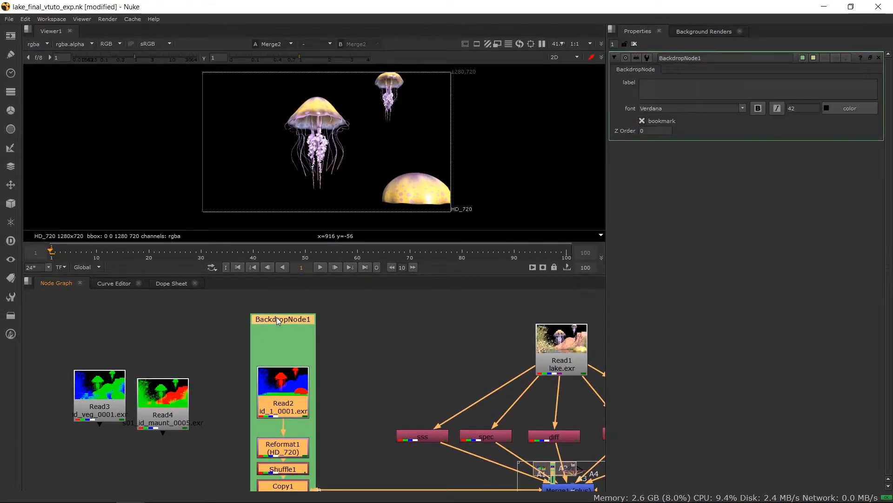
double_click(681, 58)
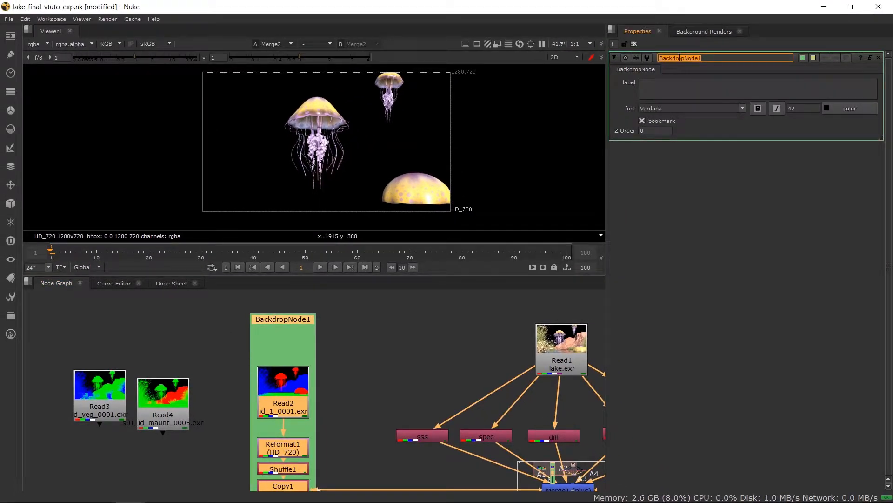
type("jell")
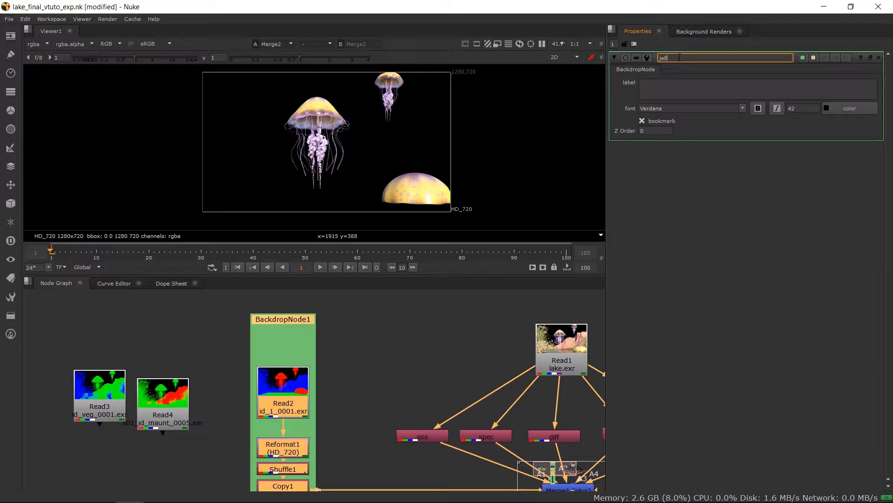
type("y")
key("Return")
left_click(433, 343)
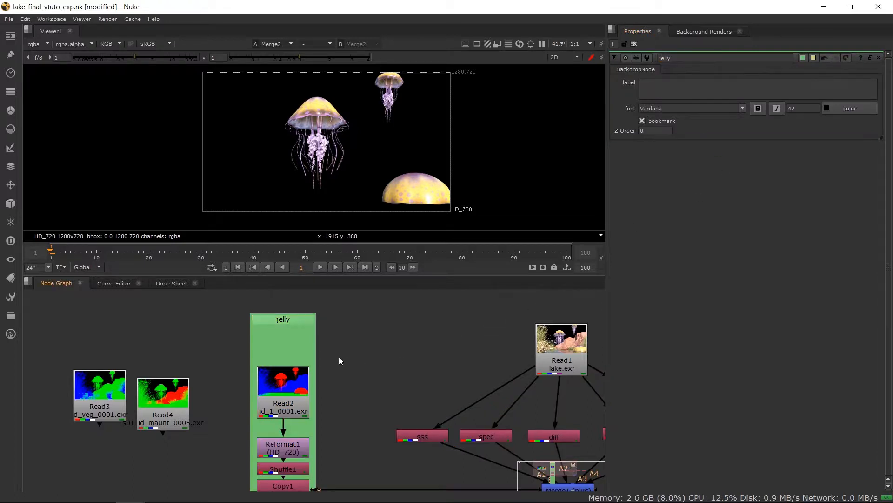
Step: Change the jelly backdrop's tile colour to a more saturated yellow
middle_click_drag(316, 340, 337, 349)
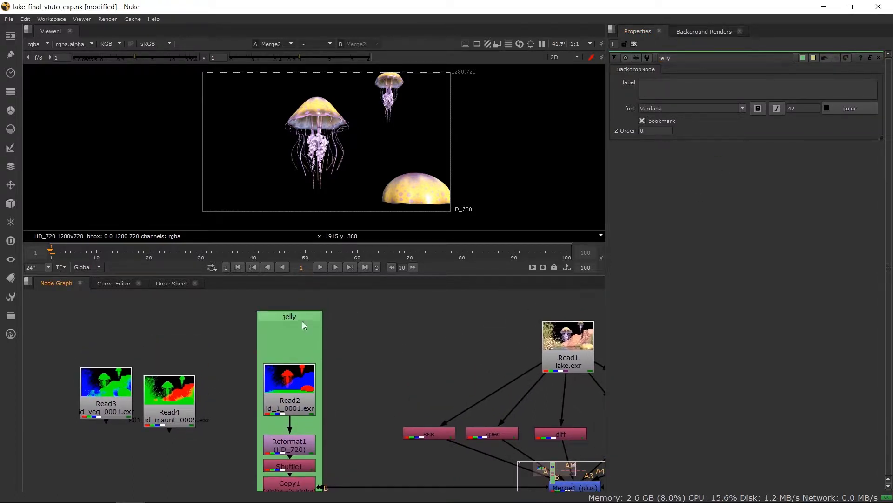
left_click(302, 318)
left_click(802, 58)
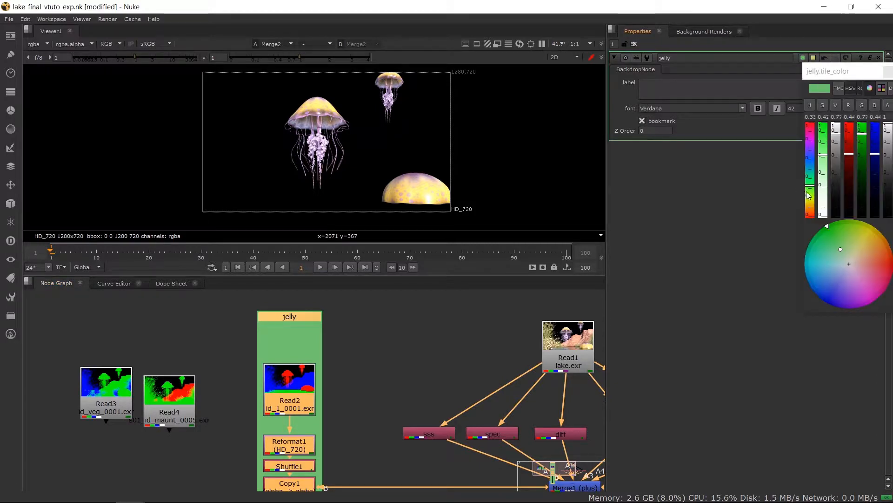
left_click_drag(809, 188, 808, 207)
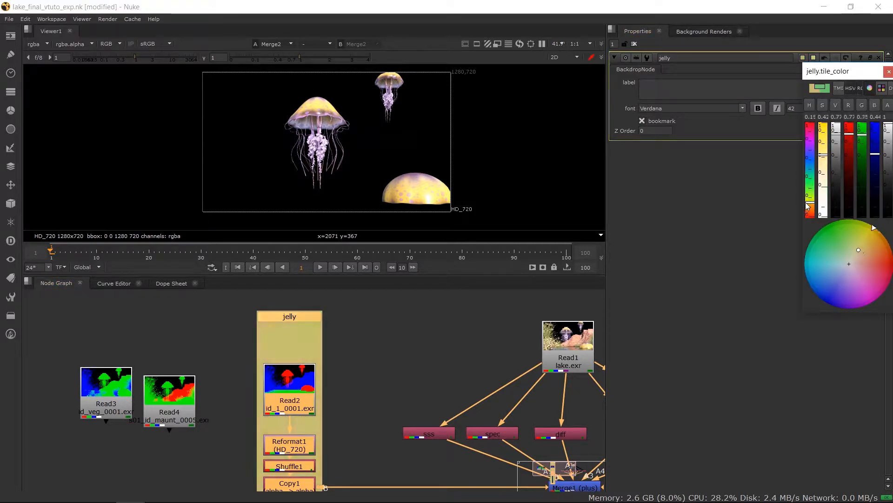
left_click_drag(821, 159, 822, 146)
left_click(433, 374)
scroll(433, 374, "down", 2)
middle_click_drag(429, 357, 396, 318)
scroll(379, 363, "down", 2)
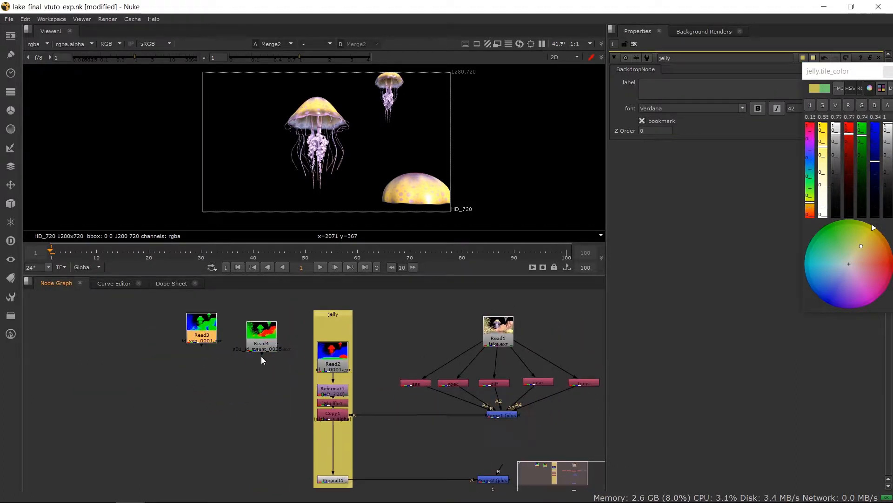
Step: Build an HD_720 Reformat, Shuffle, Copy and Premult branch under the id_maunt Read, wired to both Merges, with its Premult level with the first branch's
left_click(254, 344)
key("Tab")
type("s")
left_click(253, 358)
left_click_drag(255, 359, 256, 399)
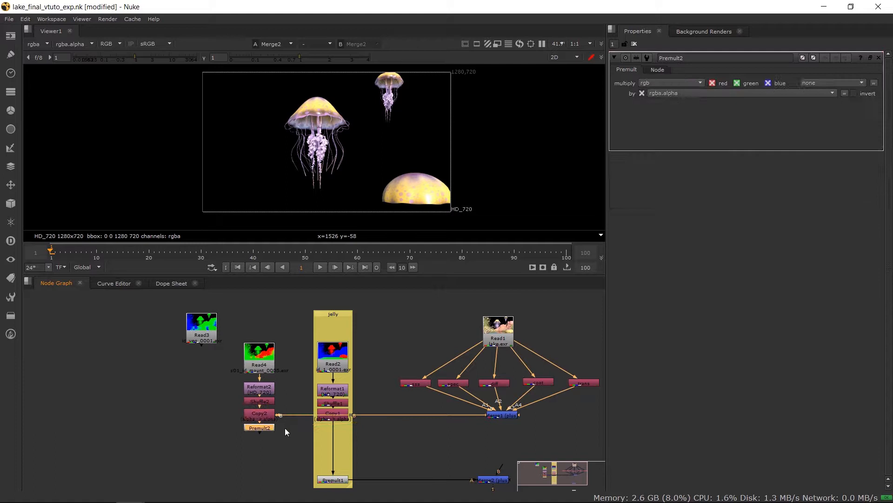
left_click_drag(285, 428, 286, 480)
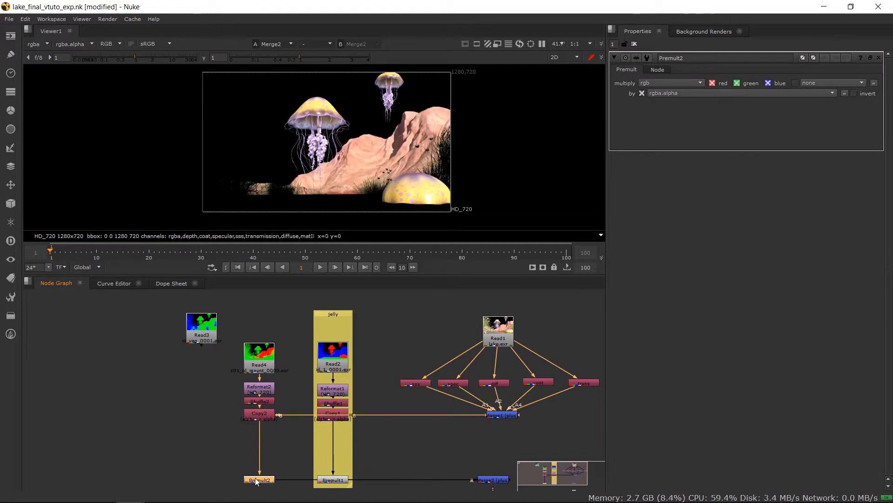
Step: Duplicate the Reformat, Shuffle, Copy and Premult chain twice, and wire one copy to the id_veg Read and both Merges
left_click_drag(219, 377, 264, 429)
key("ctrl+c")
key("ctrl+v")
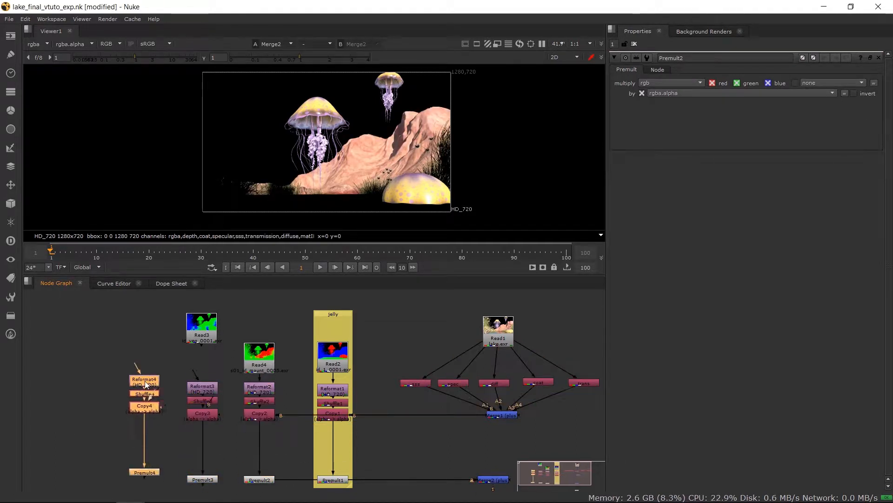
double_click(203, 401)
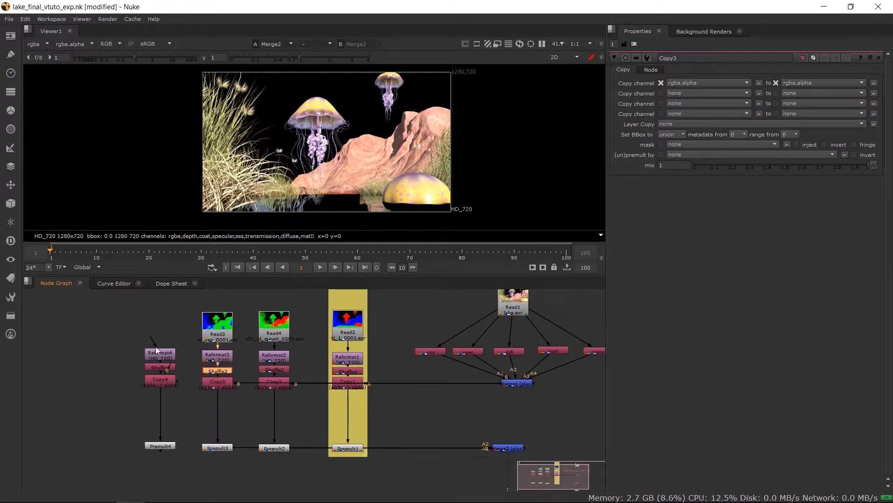
Step: Set the Shuffle in the newest id_1 branch to feed the green channel into the red, green, blue and alpha outputs
left_click_drag(504, 457, 505, 457)
scroll(149, 375, "up", 3)
double_click(168, 379)
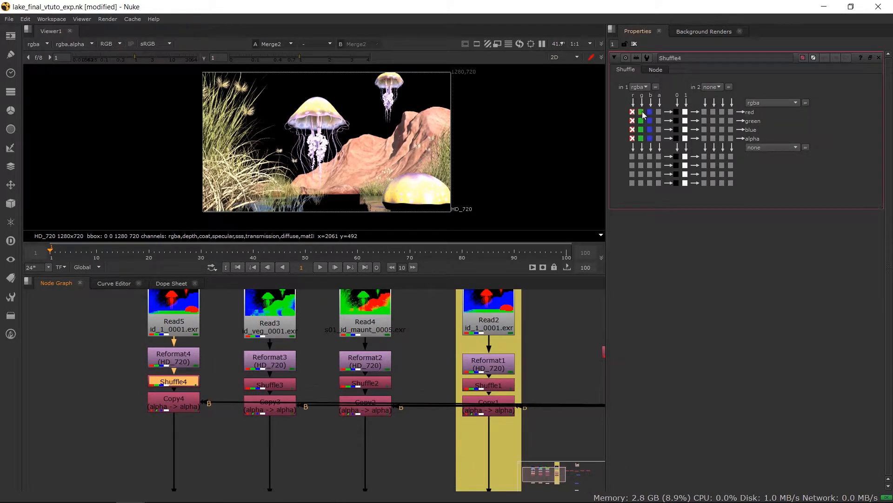
scroll(209, 431, "down", 3)
middle_click_drag(113, 403, 114, 390)
scroll(113, 390, "down", 1)
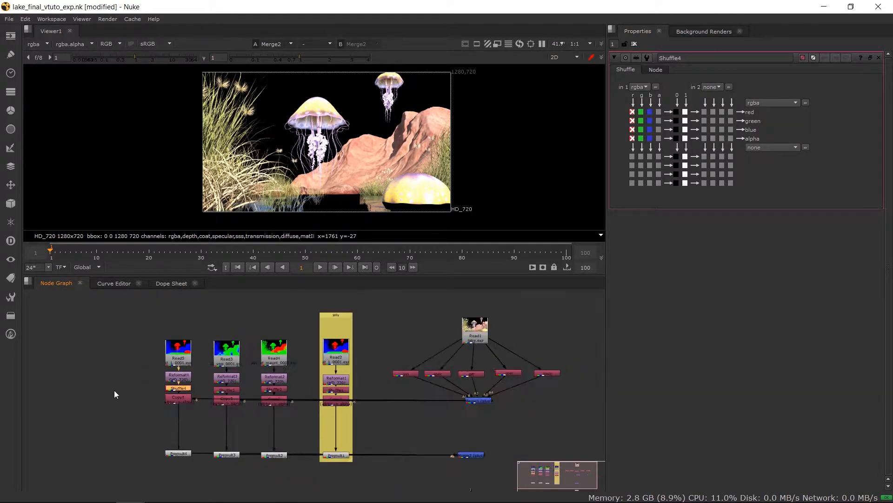
middle_click(113, 389)
scroll(105, 384, "up", 2)
middle_click_drag(79, 358, 88, 373)
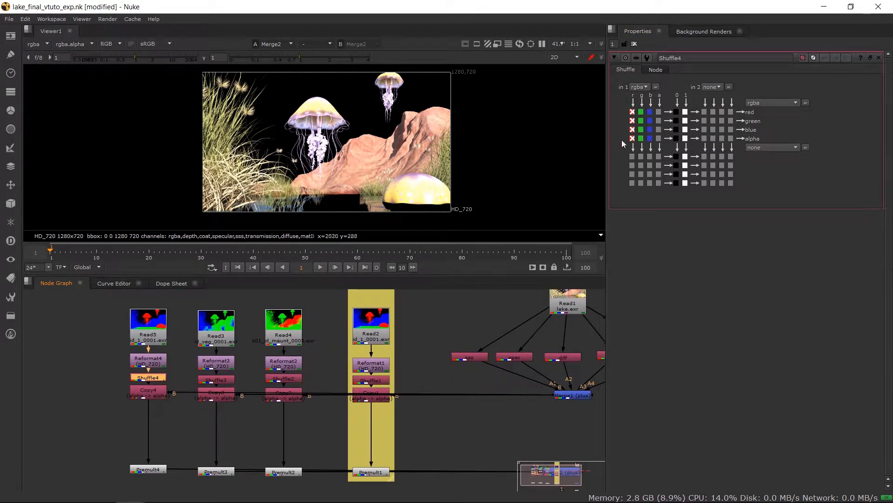
left_click(641, 112)
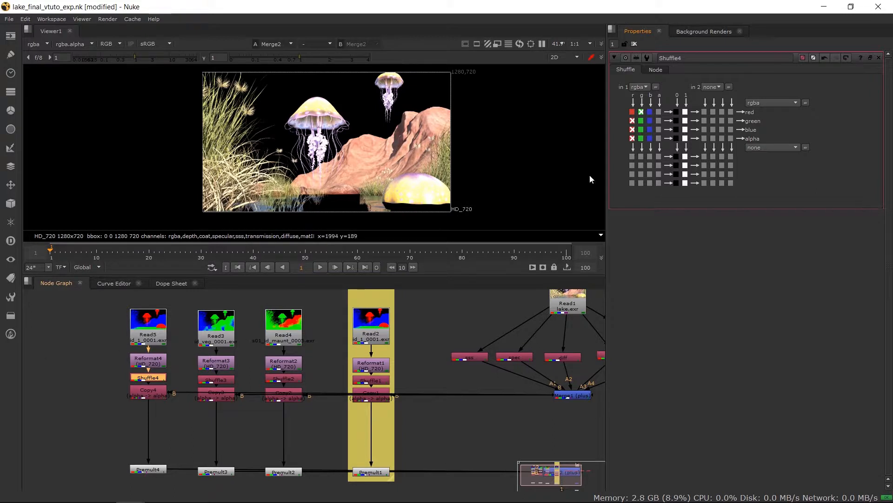
left_click(641, 121)
left_click(641, 129)
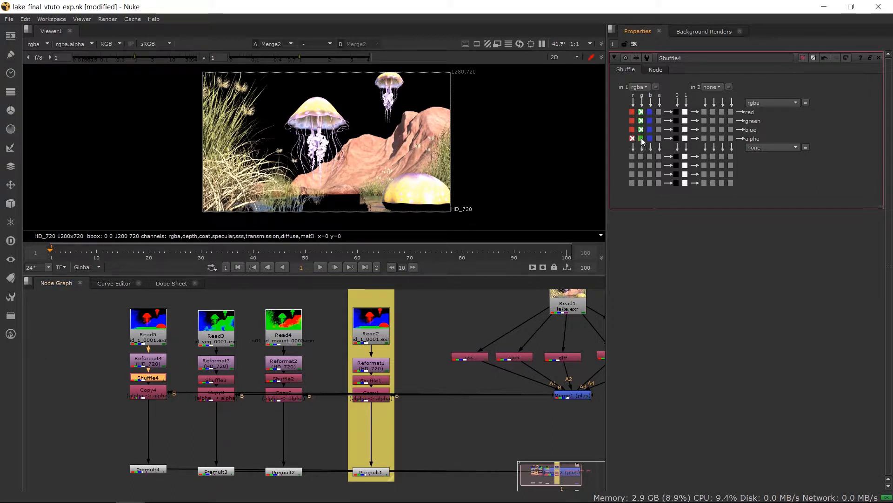
left_click(641, 139)
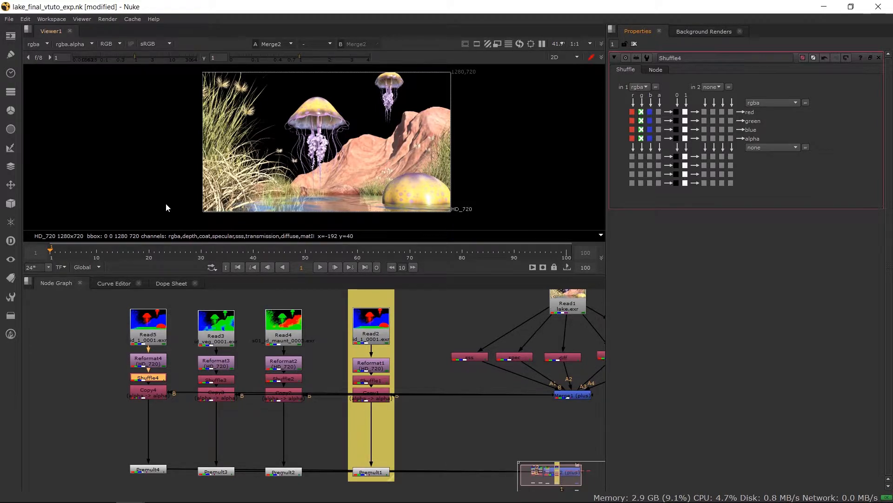
Step: Move the Viewer node further down below the second Merge to free space in the graph
scroll(166, 203, "up", 1)
middle_click_drag(383, 213, 171, 168)
scroll(421, 151, "up", 1)
scroll(431, 154, "down", 1)
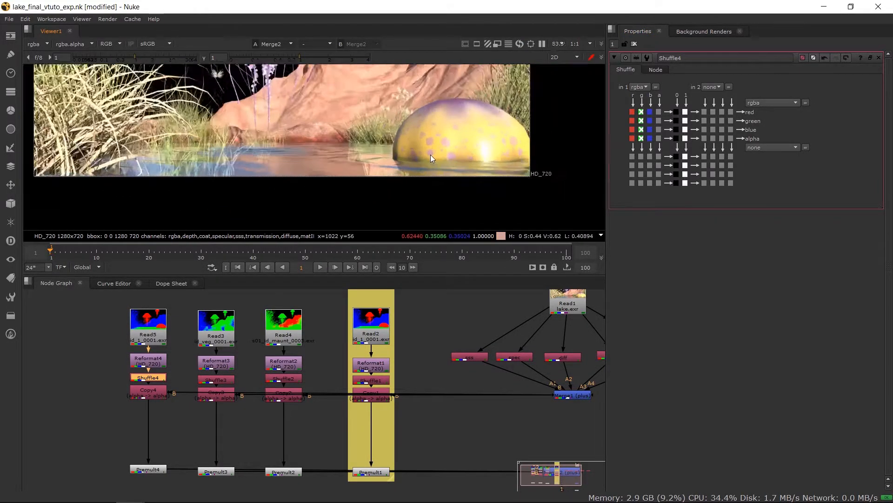
scroll(430, 155, "down", 2)
scroll(136, 141, "down", 3)
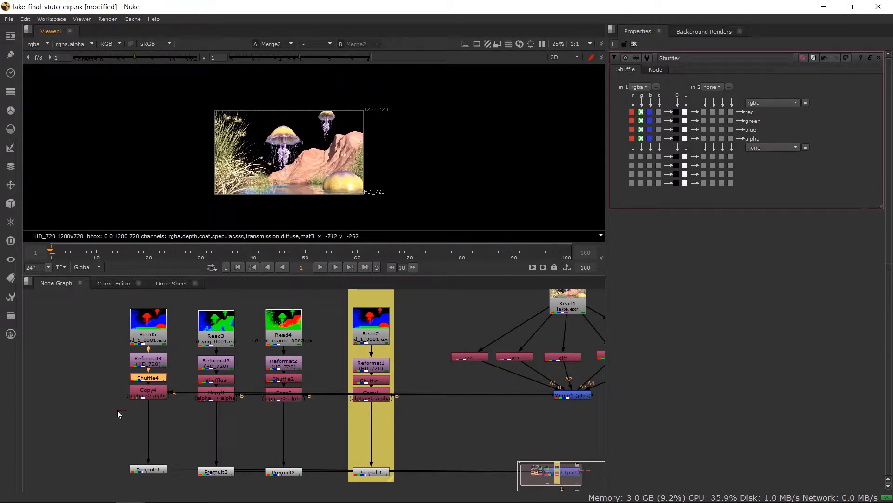
left_click(155, 395)
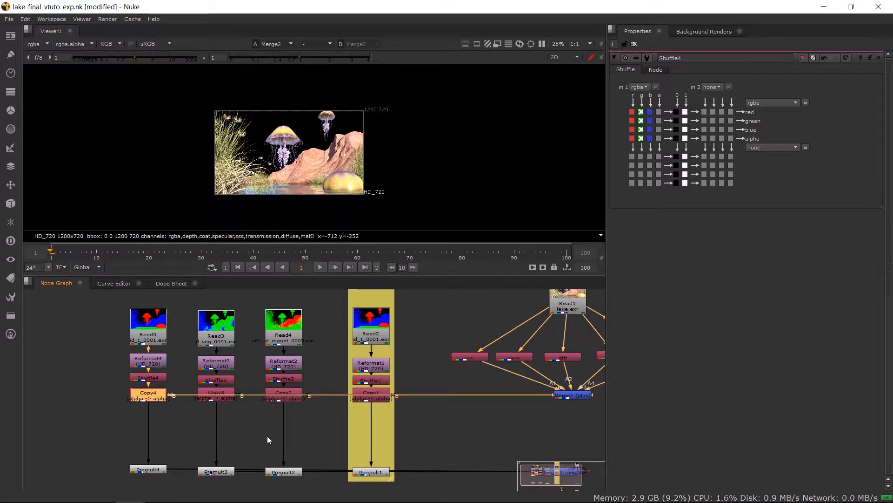
middle_click_drag(265, 435, 258, 414)
scroll(258, 414, "down", 2)
middle_click_drag(468, 473, 444, 421)
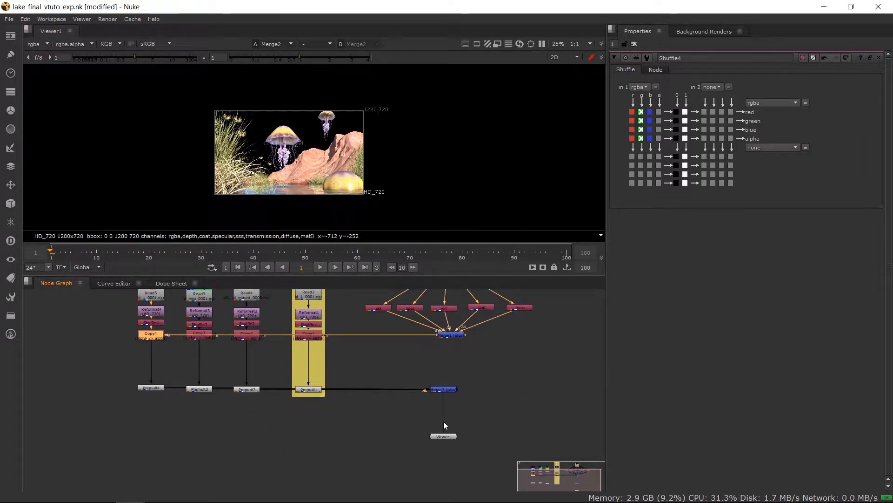
left_click_drag(445, 437, 445, 493)
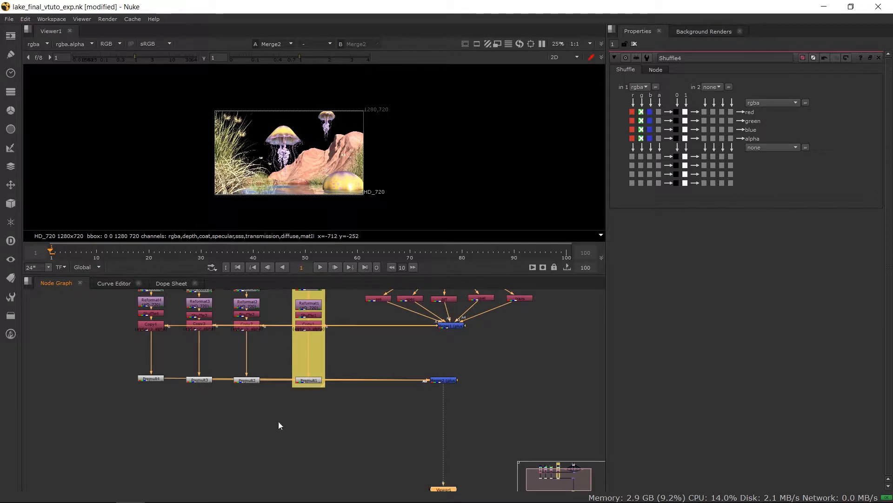
left_click(224, 442)
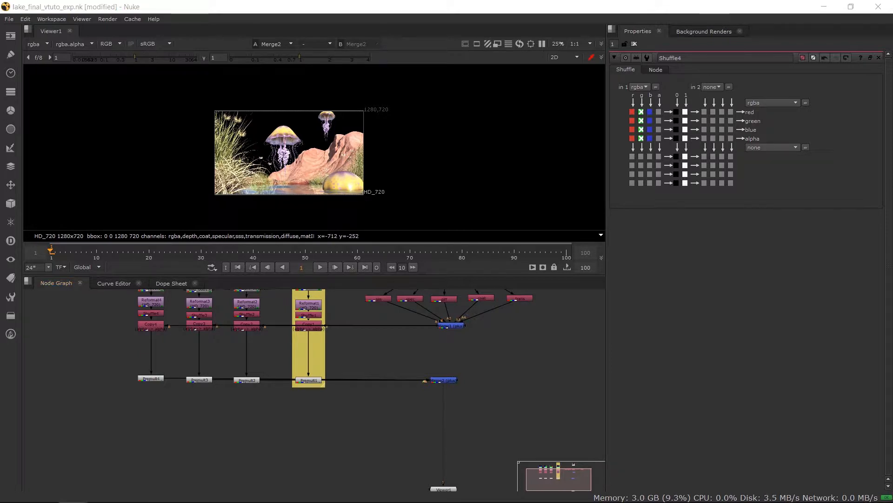
Step: Bring blue_v5.hdr in as a Read below the jelly branch and show it in the Viewer
left_click_drag(345, 345, 97, 467)
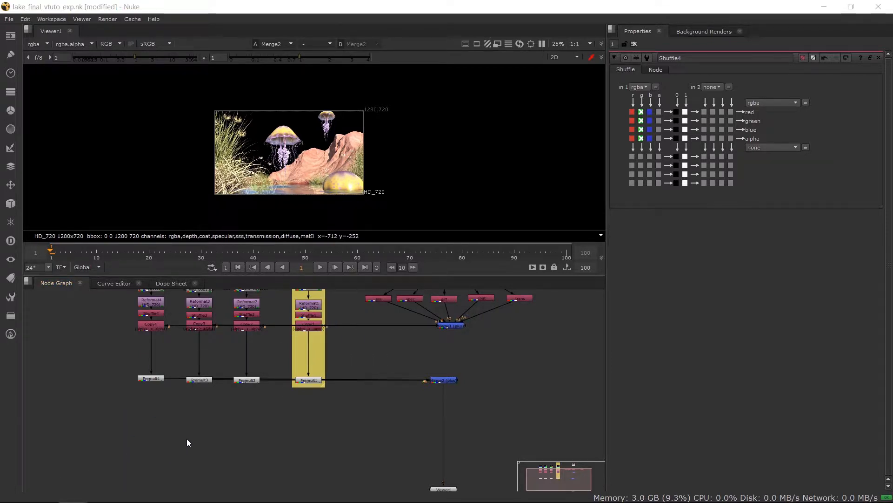
middle_click_drag(188, 431, 153, 362)
left_click_drag(44, 396, 79, 393)
left_click_drag(58, 399, 266, 373)
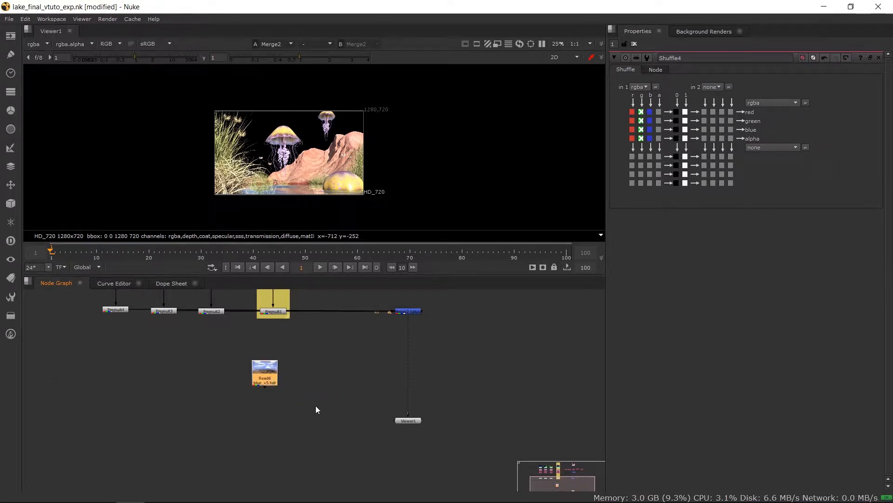
left_click_drag(264, 372, 262, 371)
key("1")
scroll(394, 106, "up", 2)
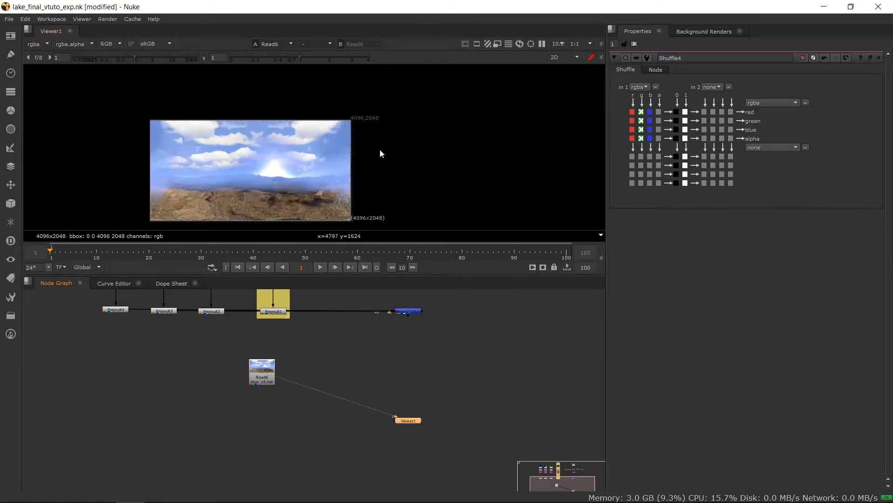
middle_click_drag(380, 156, 454, 114)
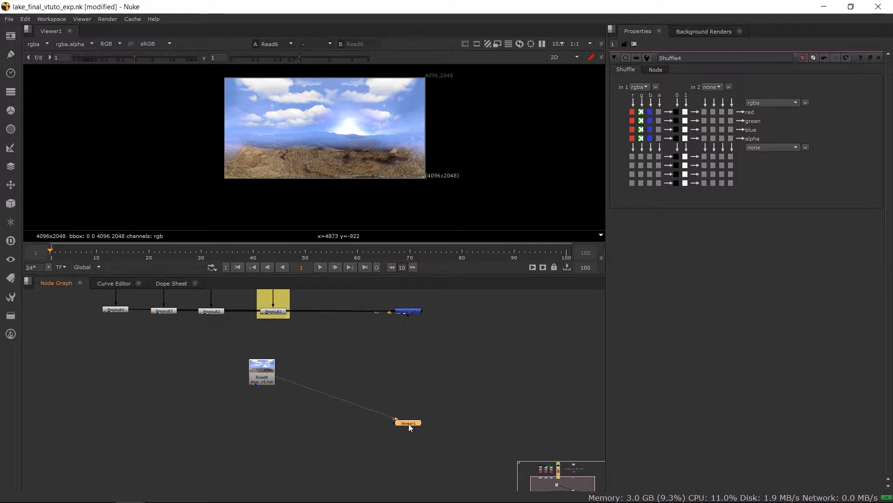
Step: Add an over Merge with the combined branches as A and the blue_v5.hdr Read as B, and view it
left_click_drag(408, 421, 406, 440)
left_click(413, 311)
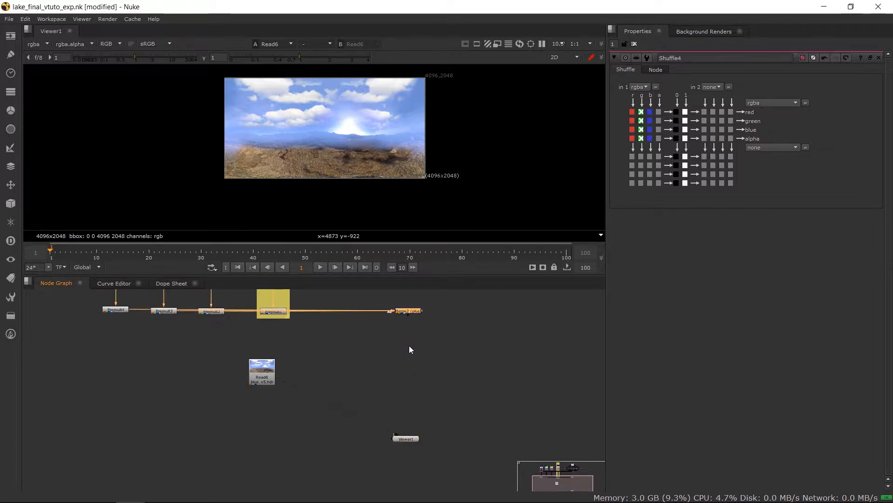
key("Tab")
type("me")
left_click(393, 359)
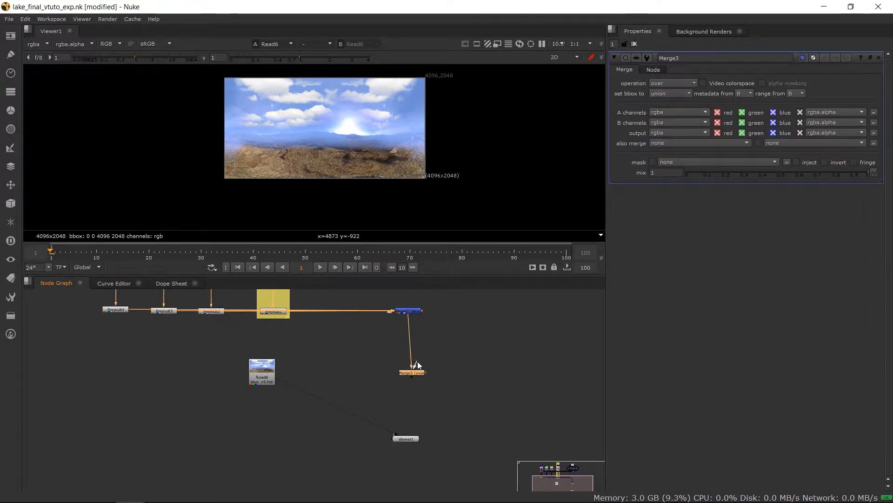
left_click_drag(396, 372, 273, 379)
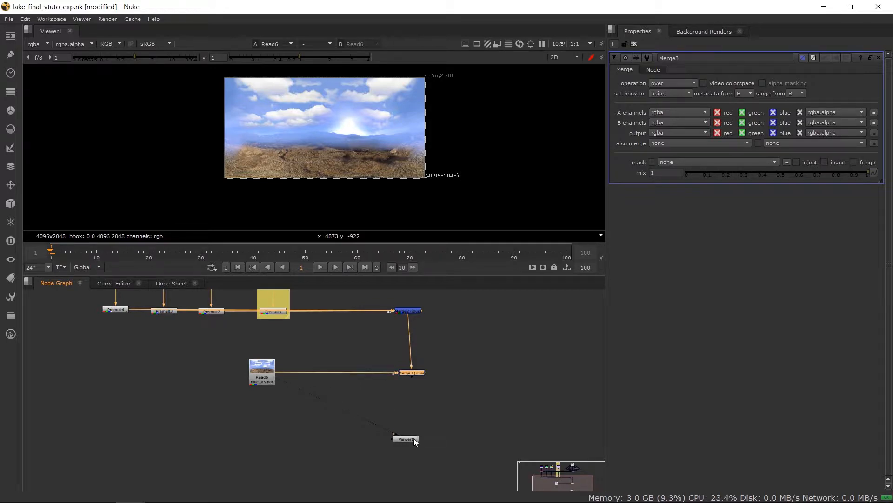
key("1")
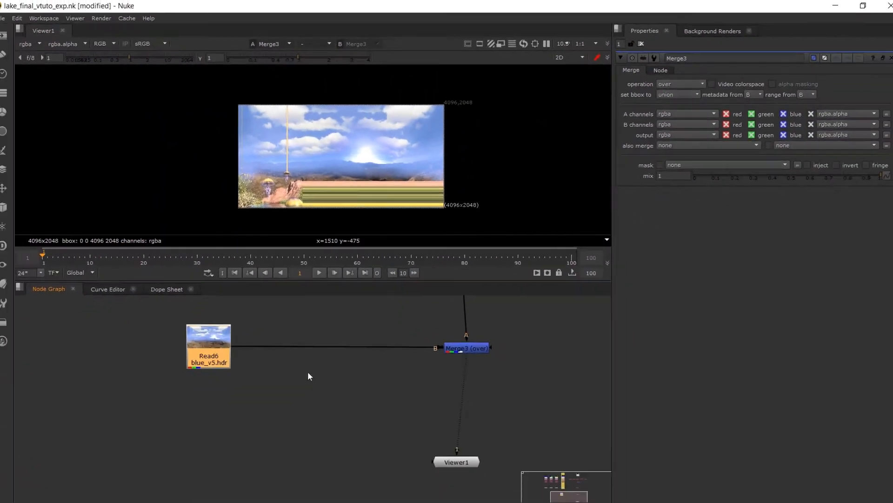
Step: Insert an HD_720 Reformat between the blue_v5.hdr Read and the over Merge, and tidy the two nodes into a stack
scroll(307, 371, "up", 3)
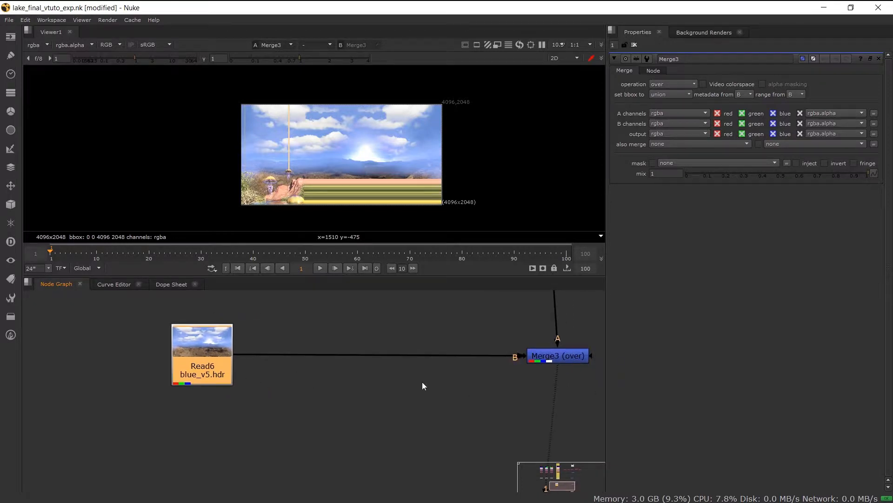
scroll(277, 353, "down", 2)
key("Tab")
type("re")
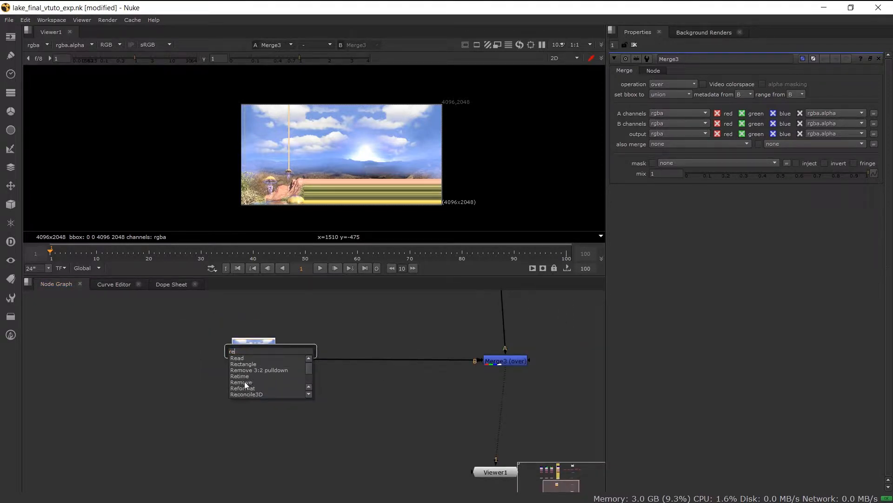
type("f")
left_click(244, 358)
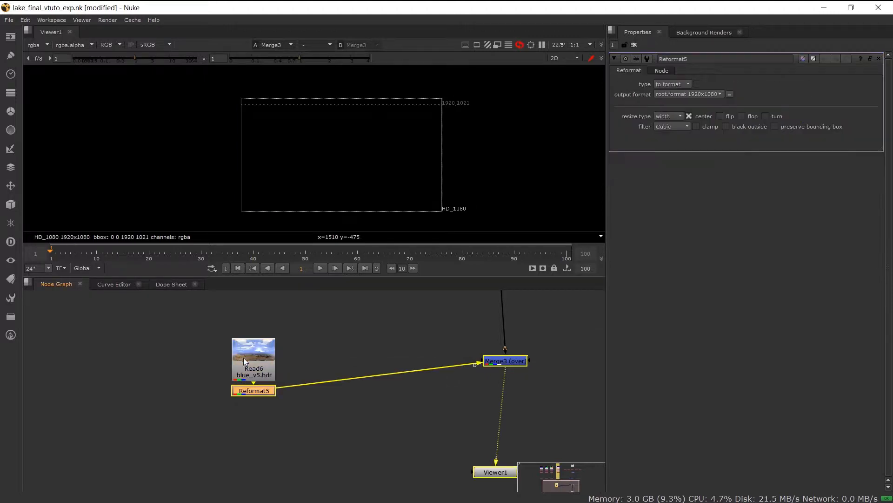
left_click(677, 92)
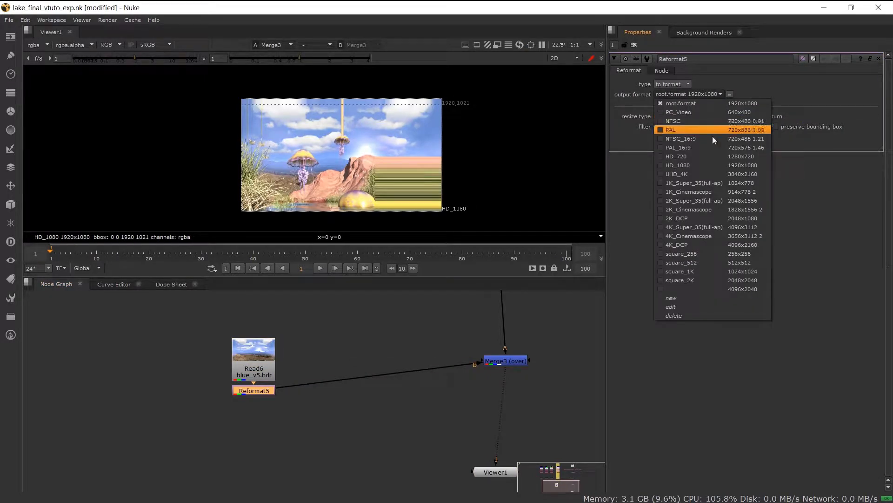
left_click(704, 156)
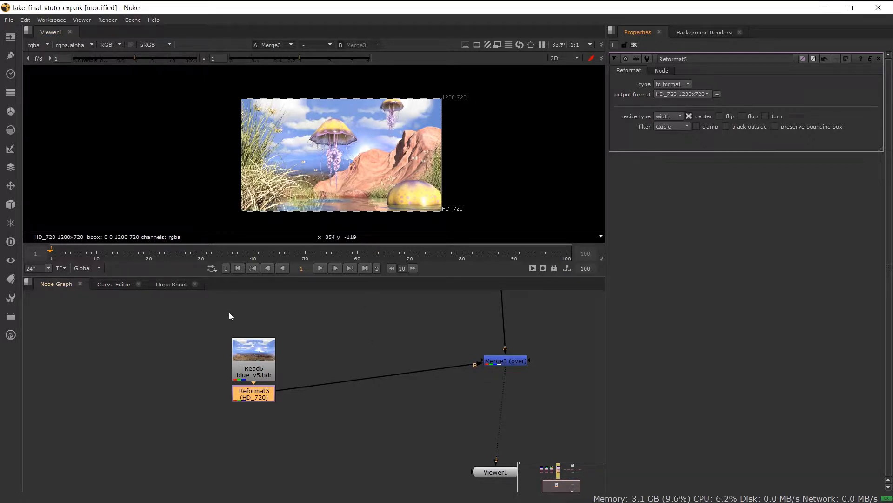
left_click_drag(247, 355, 247, 332)
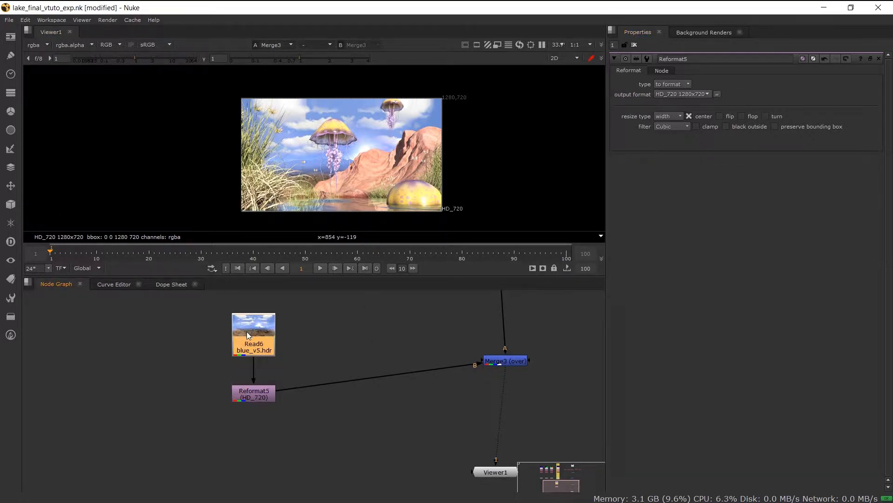
left_click_drag(258, 396, 258, 372)
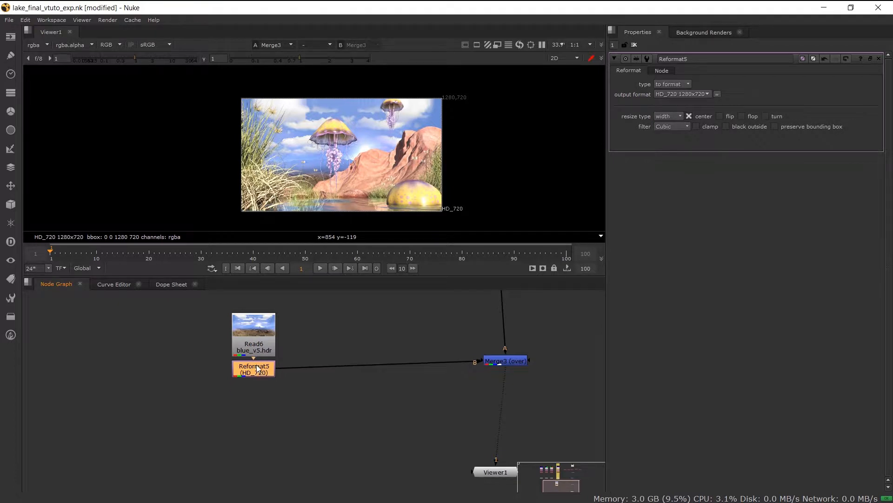
Step: Add a Transform after the sky's Reformat and set its scale to 6
key("Tab")
type("tr")
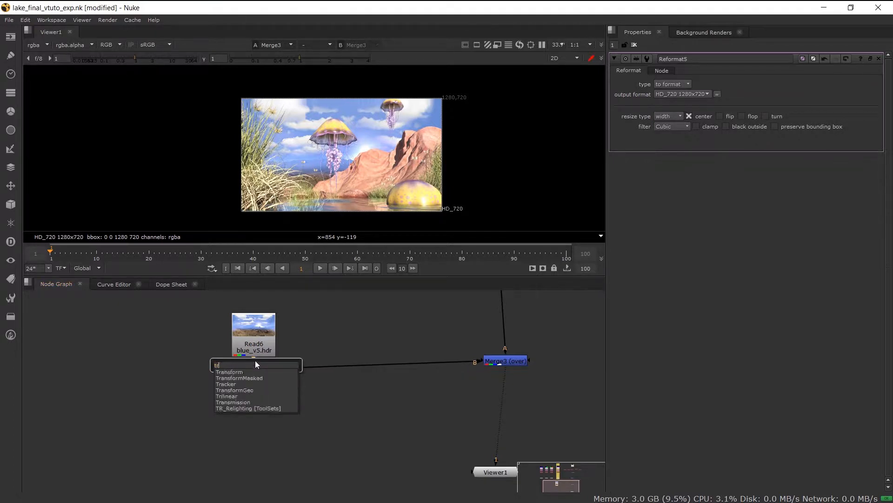
left_click(236, 372)
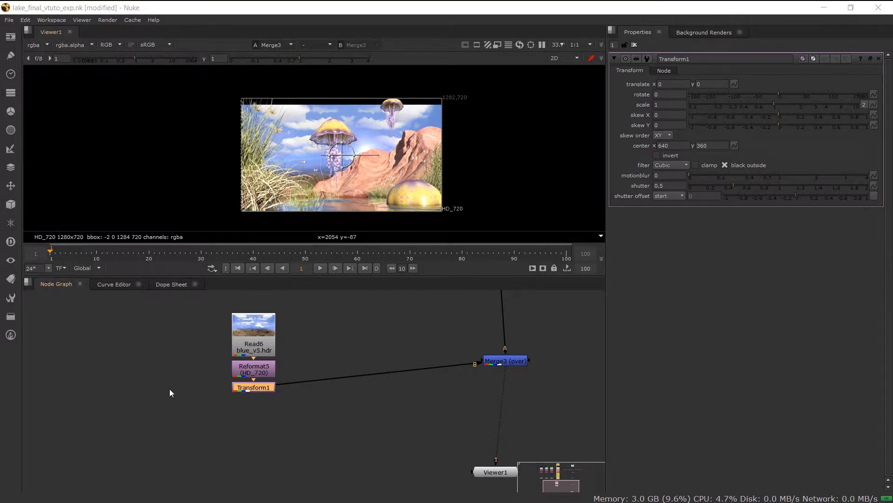
double_click(667, 103)
key("Return")
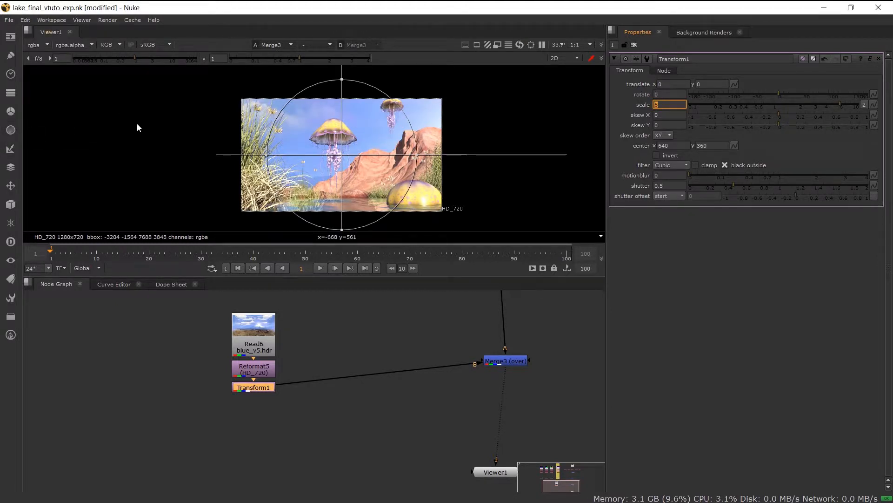
Step: Reposition the scaled sky behind the scene to a translate of about x 450, y -114
left_click_drag(321, 161, 444, 175)
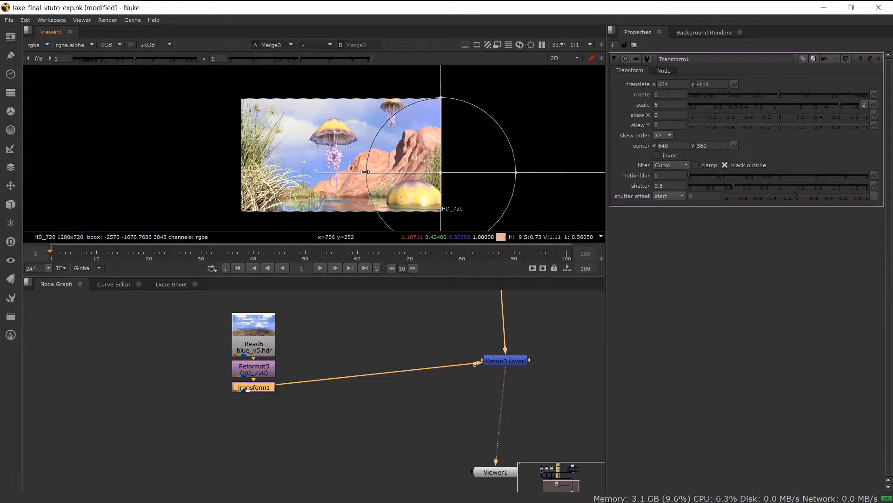
left_click_drag(376, 173, 400, 171)
key("ctrl+z")
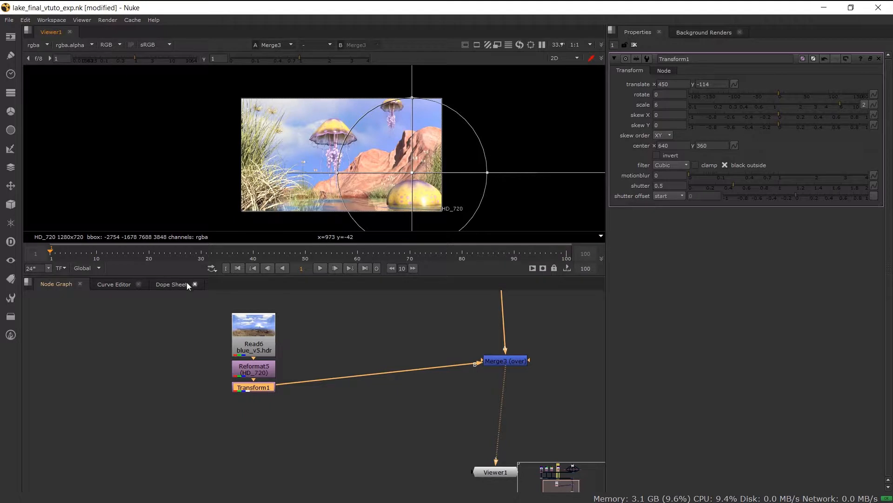
Step: Add a backdrop around the blue_v5.hdr Read, its Reformat and its Transform
left_click_drag(184, 294, 288, 396)
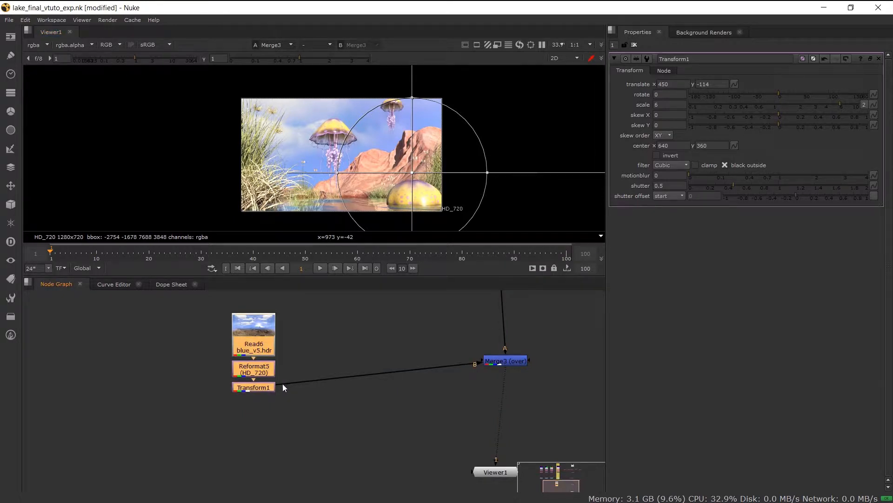
key("Tab")
type("b")
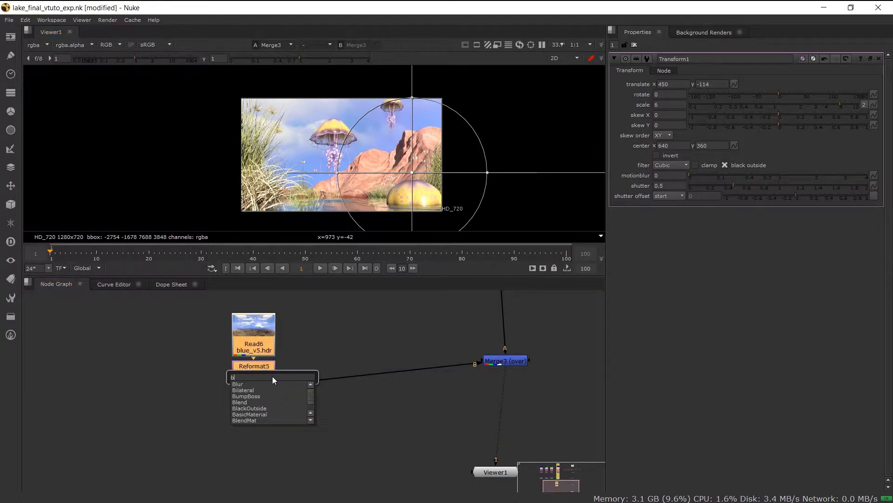
type("ack")
key("Return")
middle_click_drag(275, 304, 265, 328)
Step: Change the sky backdrop's tile colour to a very pale, nearly white green
left_click(802, 59)
left_click_drag(836, 148, 836, 126)
left_click_drag(823, 179, 823, 202)
scroll(289, 442, "down", 1)
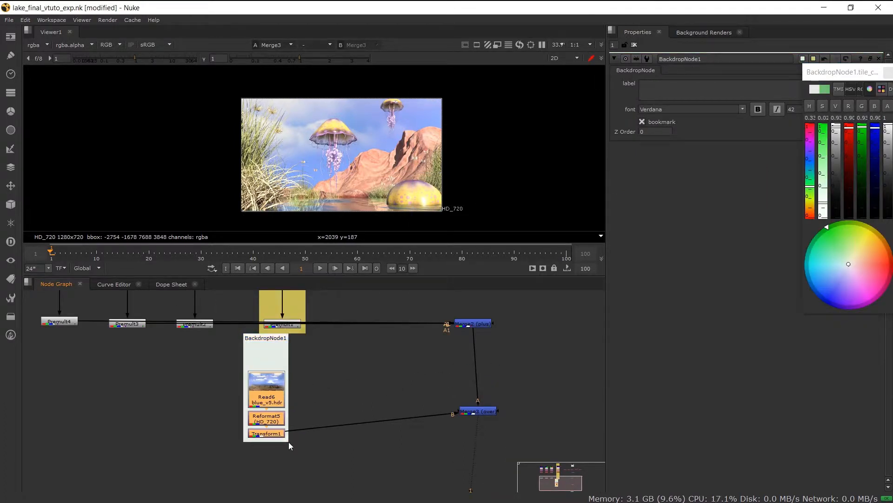
Step: Widen the sky backdrop and realign it and the over Merge beneath the plus Merge
left_click_drag(279, 433, 279, 406)
left_click_drag(287, 439, 355, 420)
left_click_drag(299, 338, 286, 367)
left_click_drag(482, 413, 476, 443)
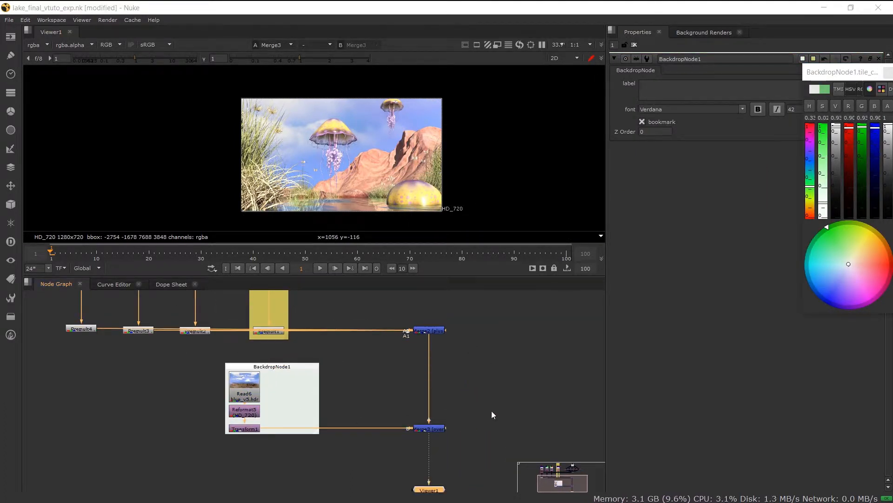
Step: Open the properties of the lake.exr Read node to examine its settings
scroll(492, 411, "down", 4)
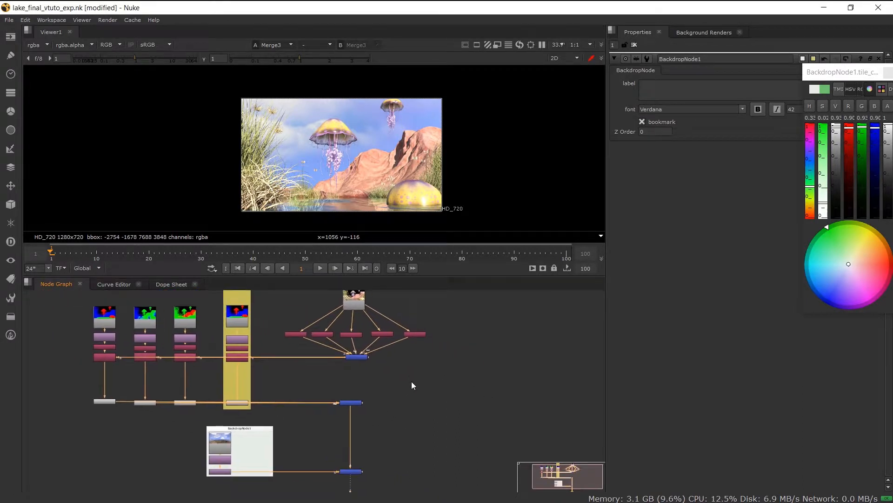
double_click(359, 294)
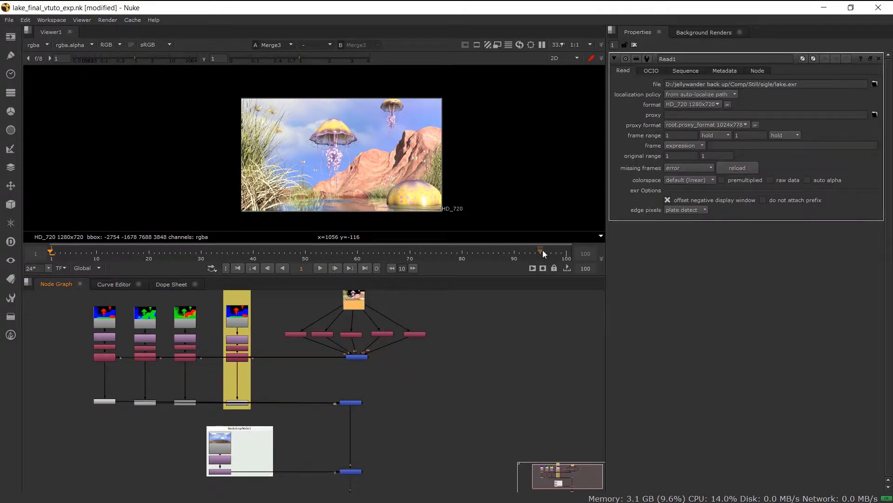
scroll(493, 375, "up", 2)
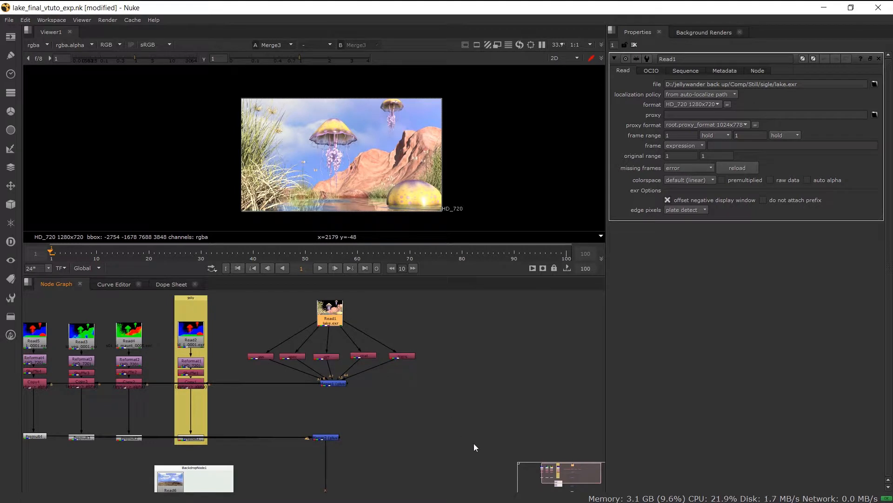
middle_click_drag(442, 436, 494, 331)
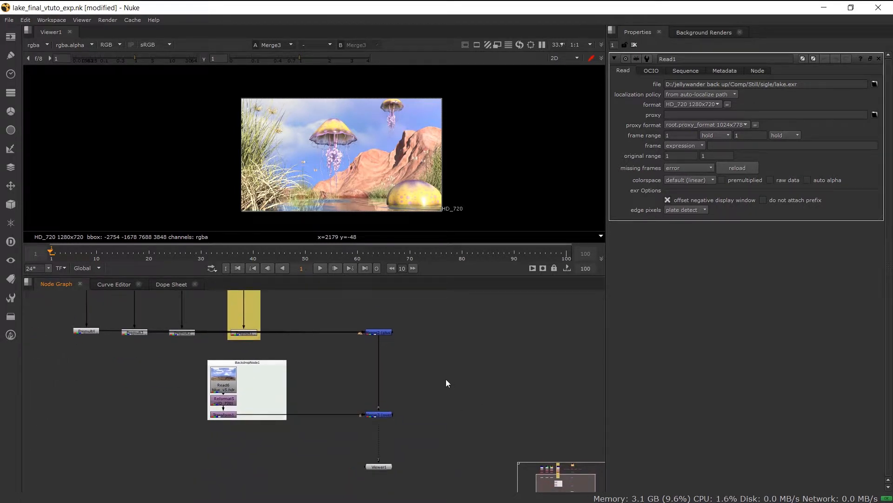
key("Tab")
type("shuf")
key("Return")
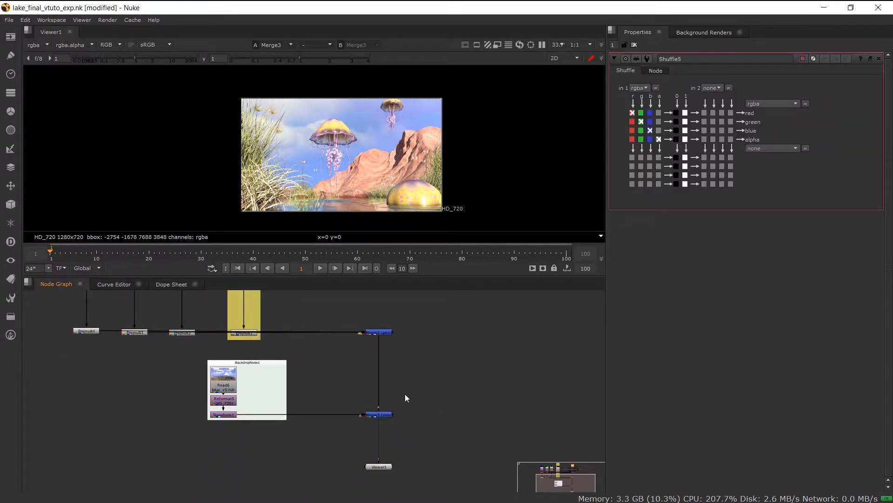
scroll(405, 394, "down", 2)
mouse_move(405, 393)
middle_mouse_down()
mouse_move(388, 441)
mouse_move(409, 363)
mouse_move(409, 392)
middle_mouse_up()
key("Delete")
scroll(420, 350, "up", 4)
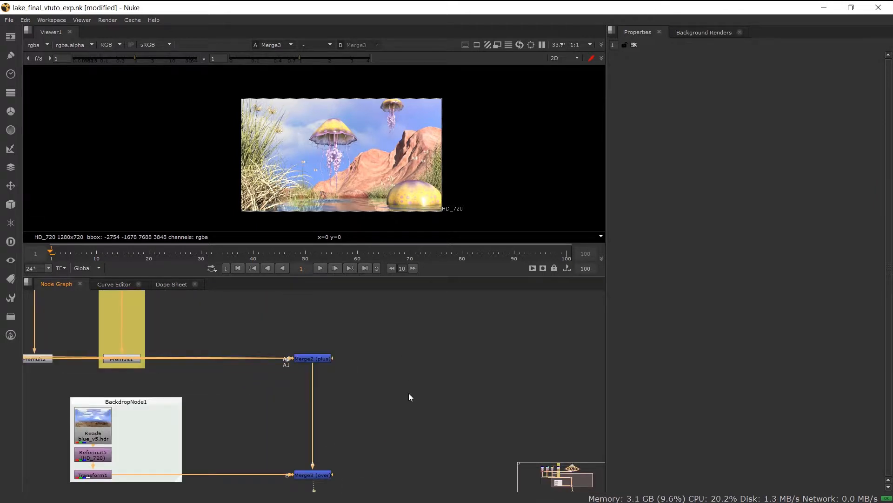
Step: Add a new Shuffle node near the Merges and connect its input to the lake.exr Read
key("Tab")
type("shuf")
key("Return")
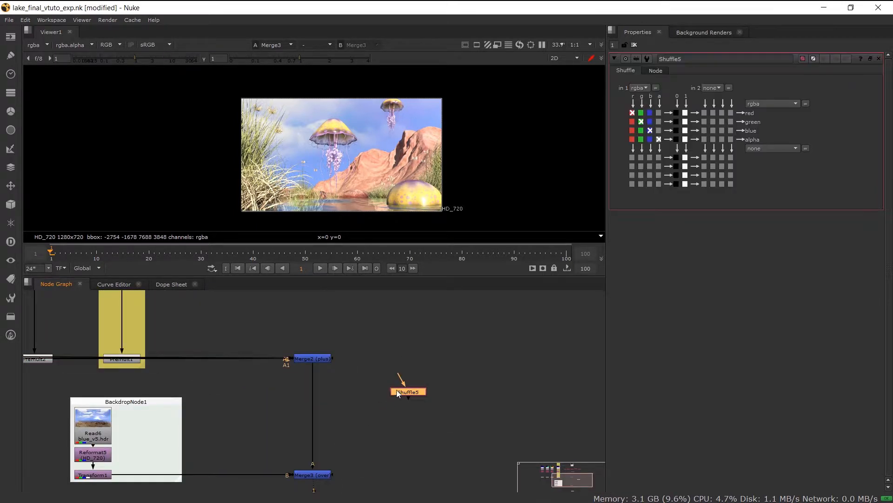
left_click_drag(396, 393, 284, 343)
scroll(269, 406, "up", 2)
scroll(266, 388, "down", 4)
scroll(265, 390, "down", 3)
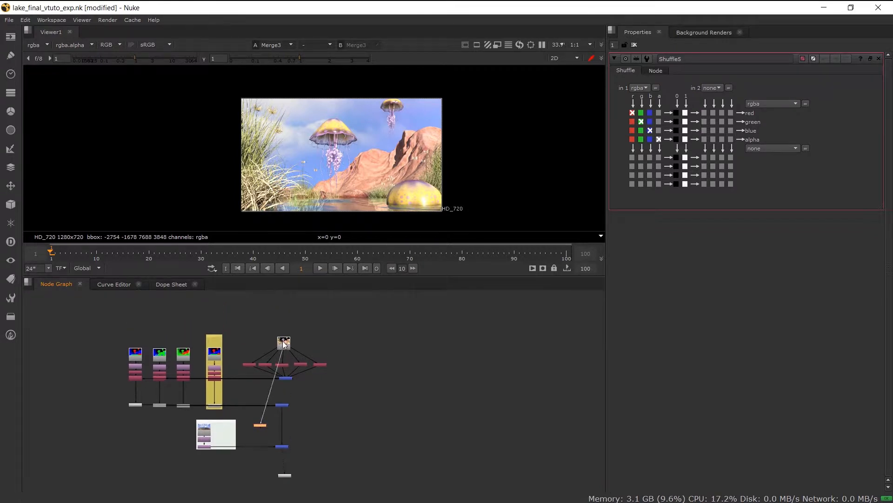
scroll(260, 425, "up", 3)
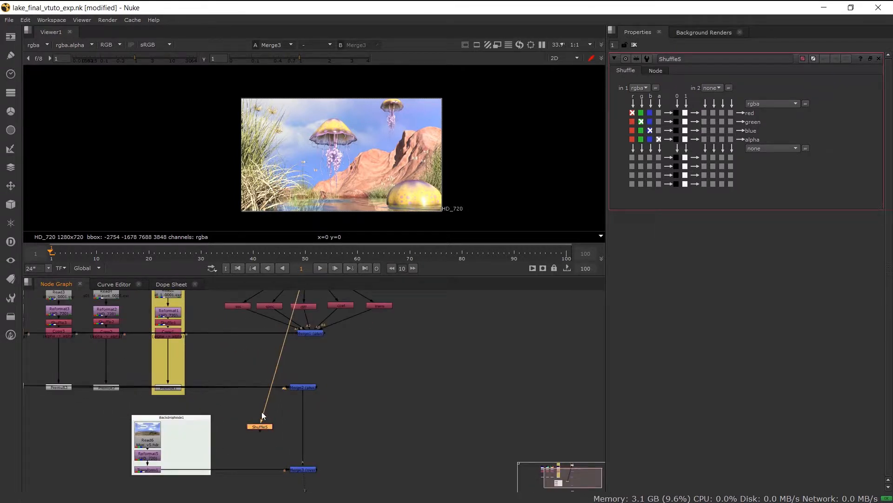
Step: Shift the sky backdrop and new Shuffle aside, and route the Shuffle's input through a Dot level with the lake.exr Read
left_click_drag(191, 417, 165, 419)
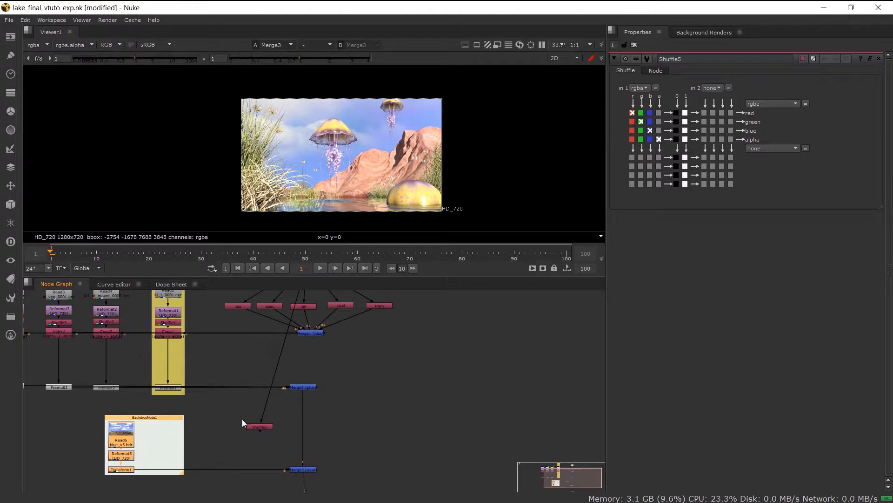
left_click_drag(250, 427, 212, 438)
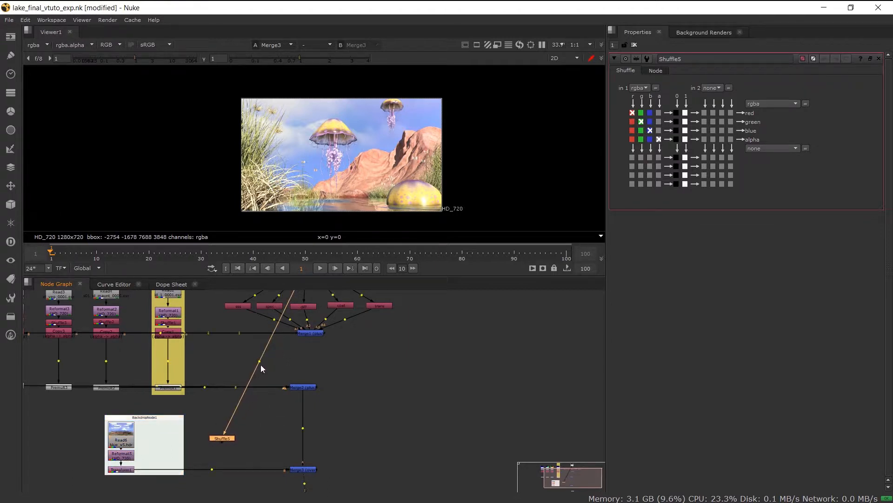
middle_click_drag(274, 364, 281, 391)
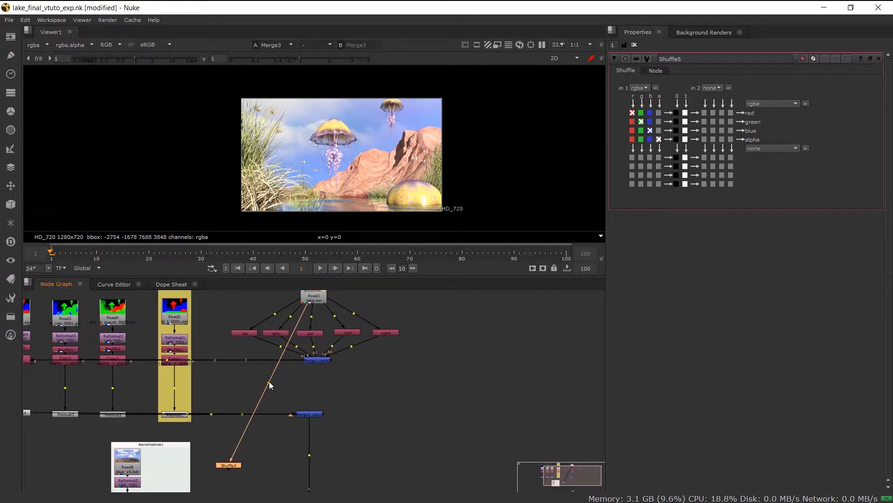
left_click_drag(269, 383, 231, 300, "ctrl")
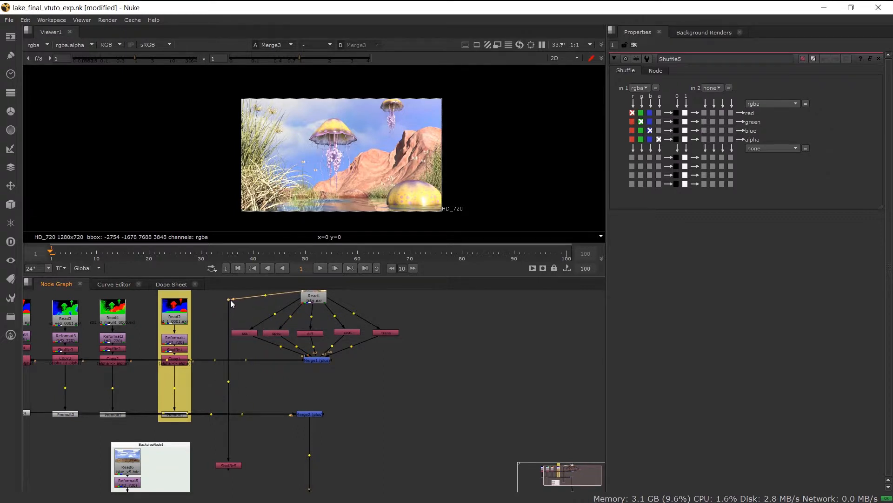
left_click_drag(230, 466, 231, 479)
middle_click_drag(231, 307, 226, 330)
left_click_drag(222, 323, 222, 312, "ctrl")
left_click(224, 320)
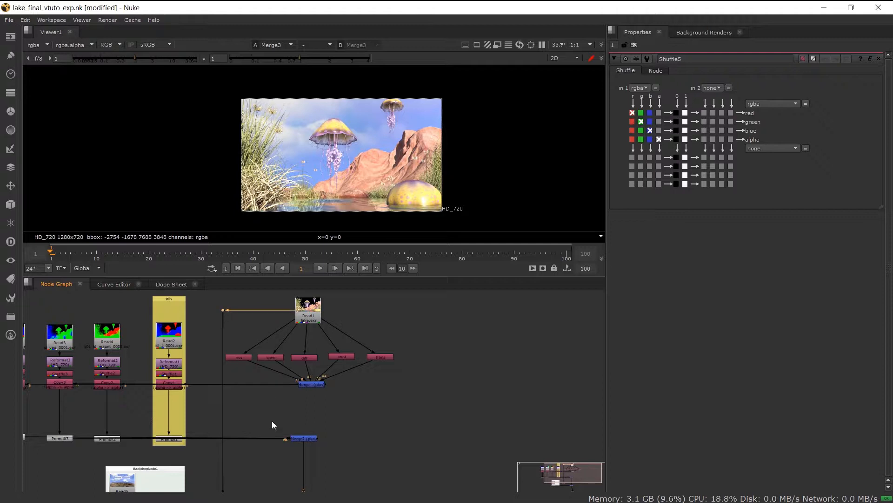
Step: Move the new Shuffle below the level of the over Merge, and lower the Viewer straight beneath that Merge
middle_click_drag(271, 421, 270, 321)
scroll(293, 430, "up", 1)
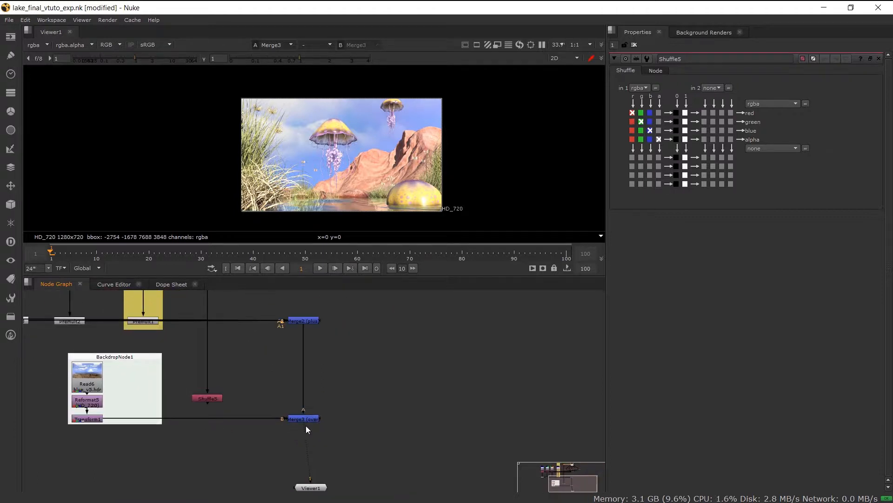
left_click_drag(217, 400, 213, 452)
middle_click_drag(213, 451, 217, 400)
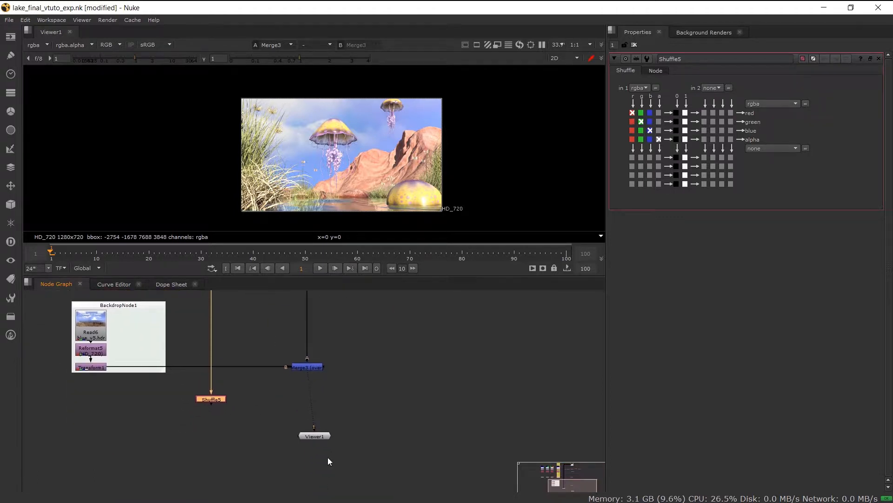
left_click_drag(315, 436, 308, 462)
Step: Set the new Shuffle's first input layer to depth and rename the node z
left_click(219, 400)
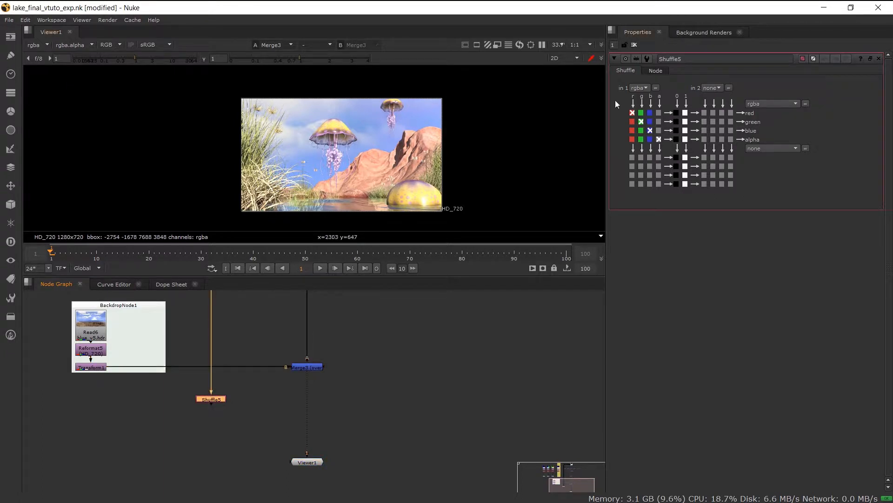
left_click(644, 87)
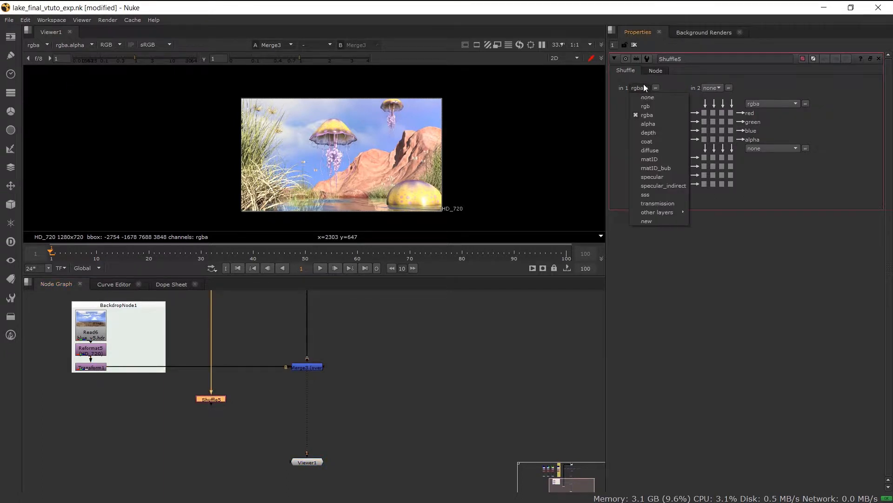
left_click(657, 133)
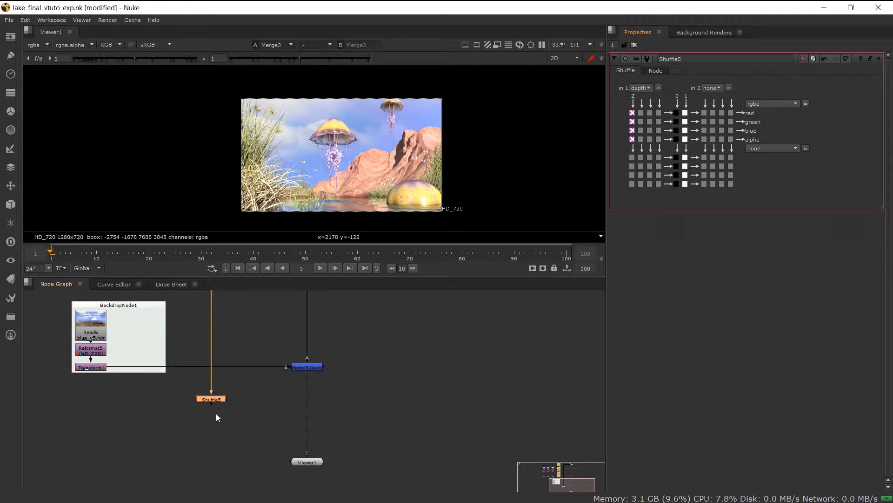
type("n")
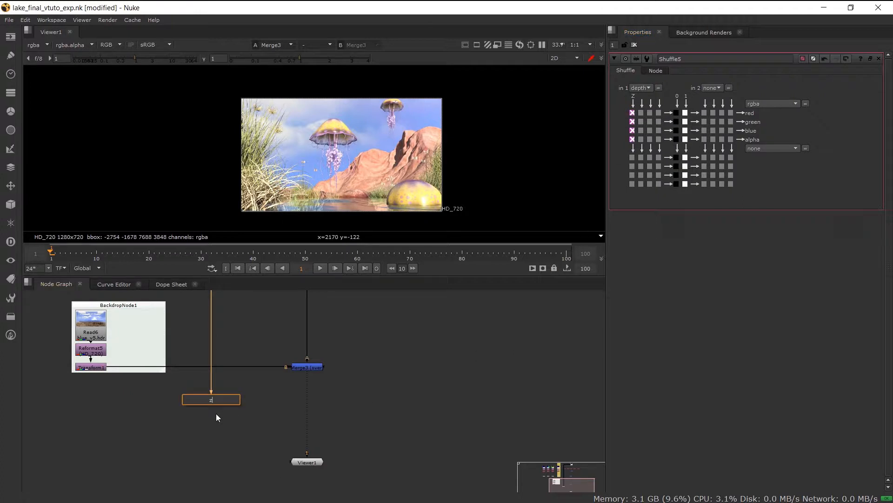
type("z")
key("Return")
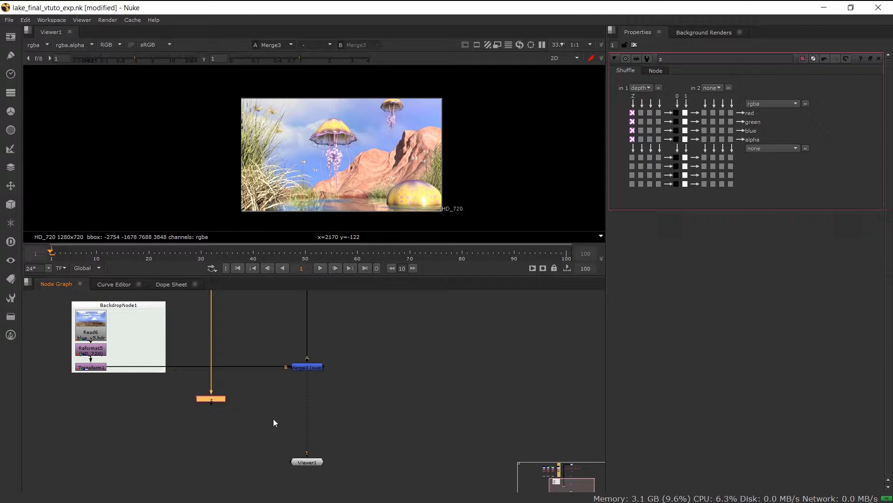
Step: Add a ZDefocus node and insert it between the over Merge and the Viewer
key("Tab")
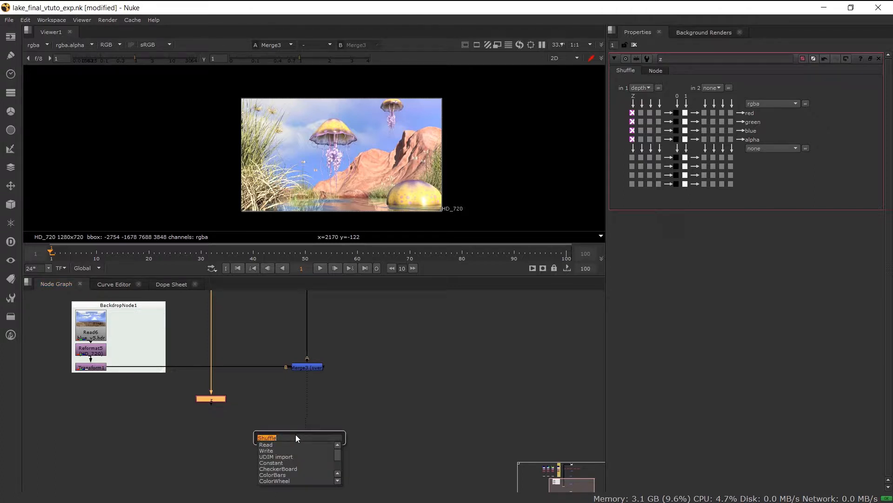
type("zd")
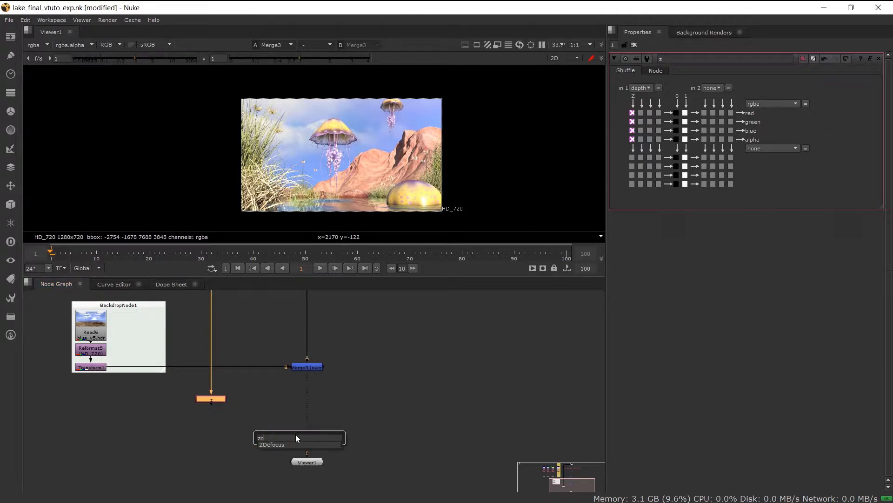
left_click(276, 445)
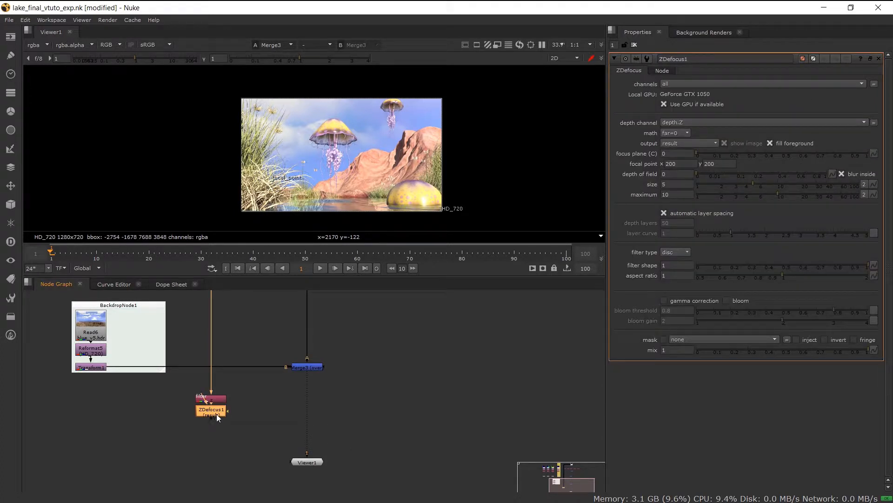
left_click_drag(216, 415, 317, 417)
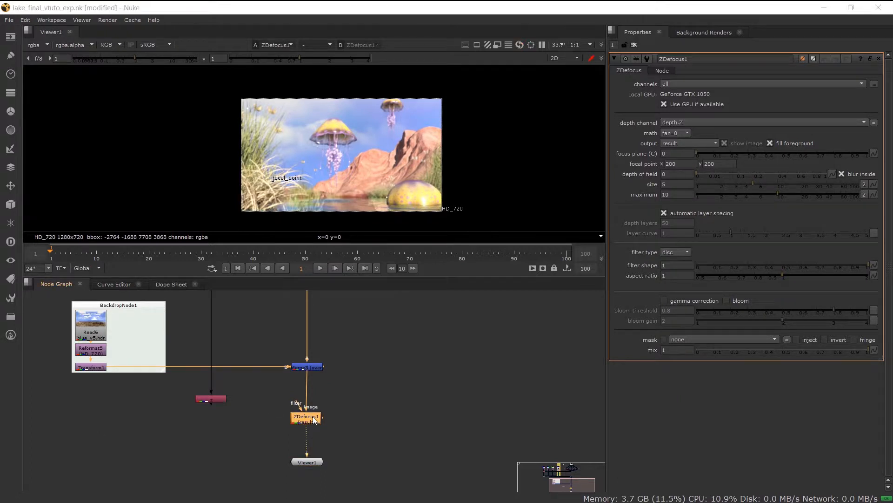
Step: Enlarge the viewer area and place the ZDefocus focal point on the yellow dome in the water, at x 1110, y 116
scroll(288, 185, "up", 1)
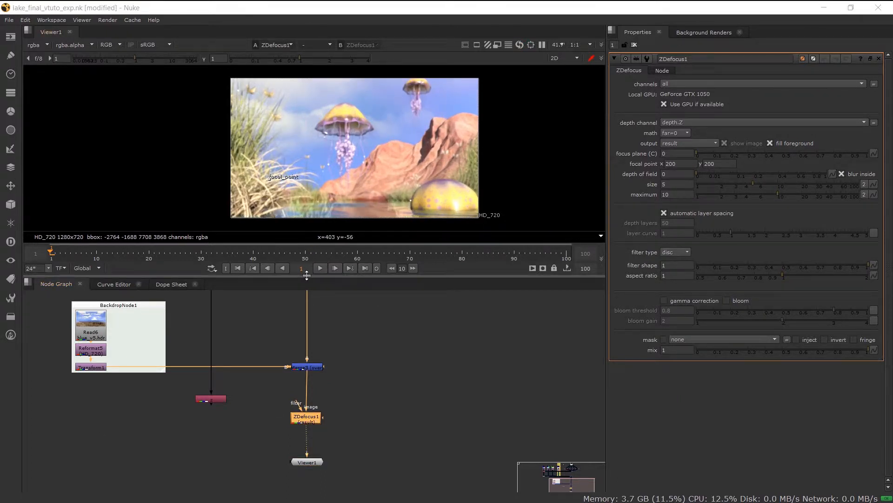
left_click_drag(306, 274, 307, 317)
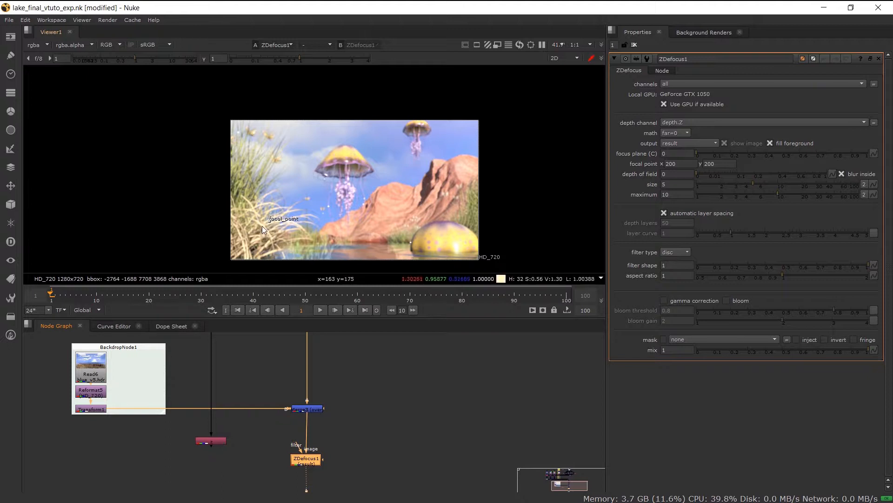
scroll(292, 222, "up", 1)
middle_click_drag(261, 221, 205, 187)
left_click_drag(210, 185, 273, 198)
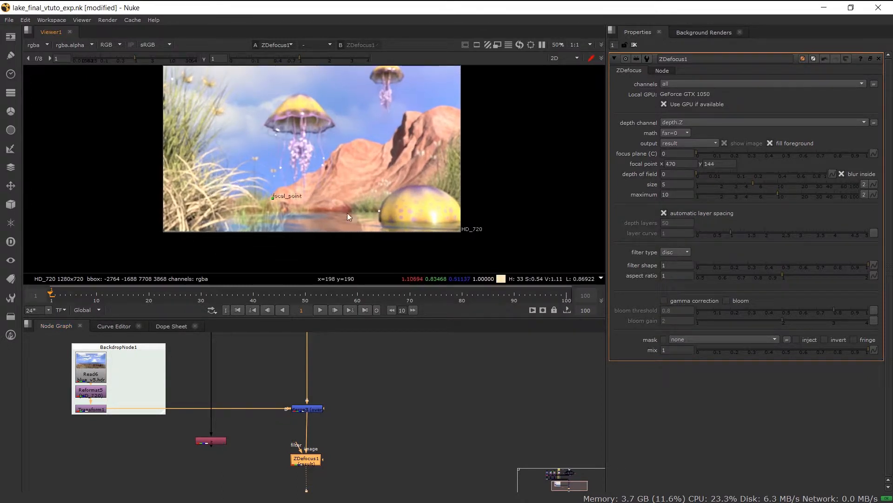
left_click_drag(347, 213, 421, 207)
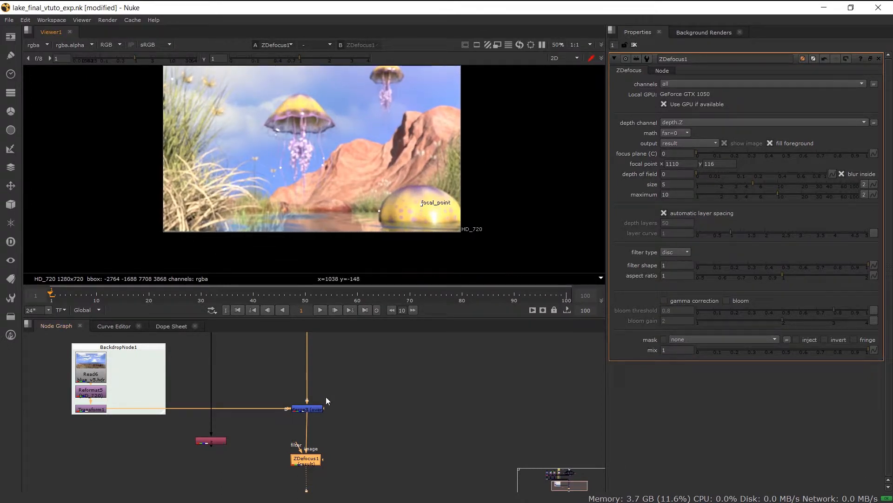
Step: Move the ZDefocus and Viewer nodes down to leave room beneath the over Merge
middle_click_drag(371, 459, 387, 428)
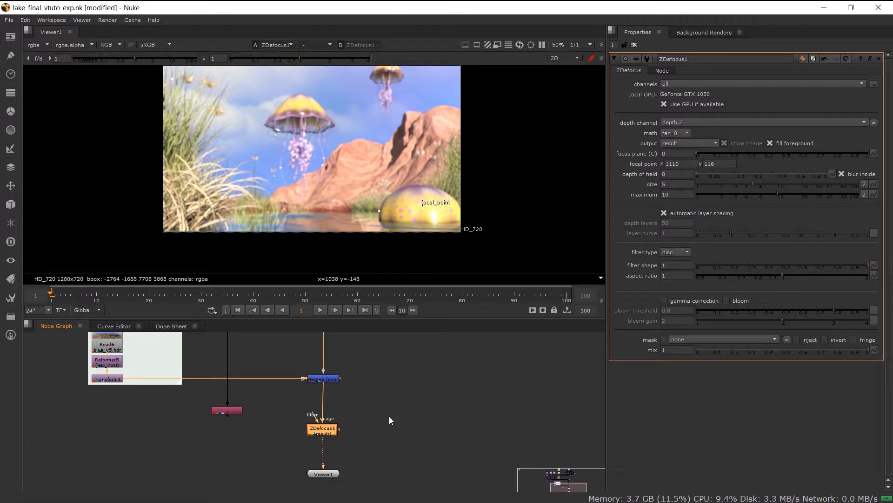
left_click_drag(349, 416, 298, 491)
left_click_drag(328, 426, 330, 464)
Step: Add a Copy node beside the over Merge's output and connect its A input to the z Shuffle
left_click(292, 393)
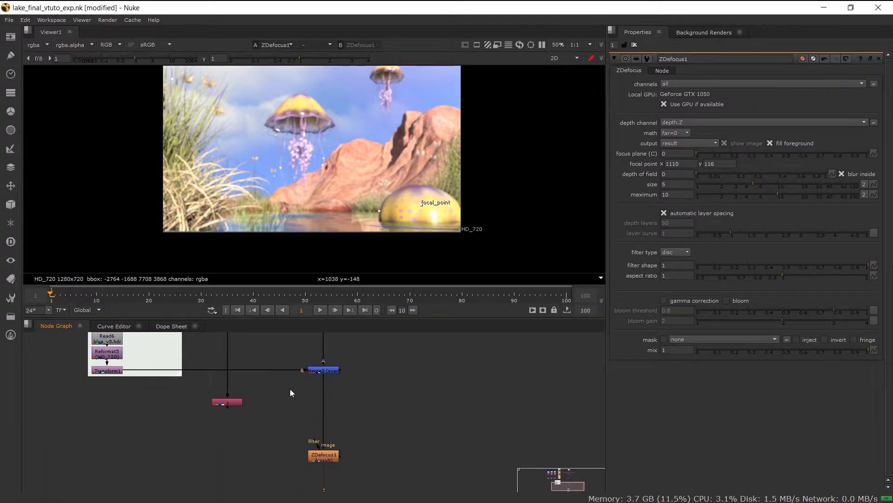
key("Tab")
type("co")
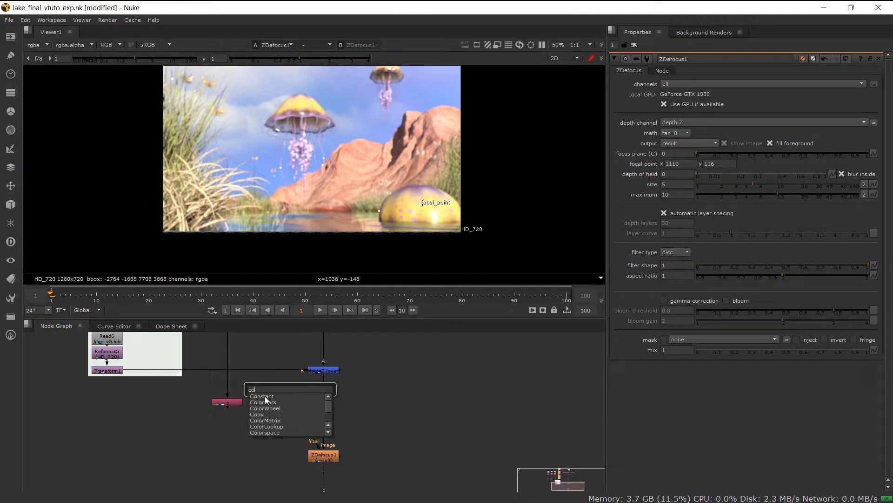
type("p")
key("Return")
left_click_drag(291, 387, 228, 402)
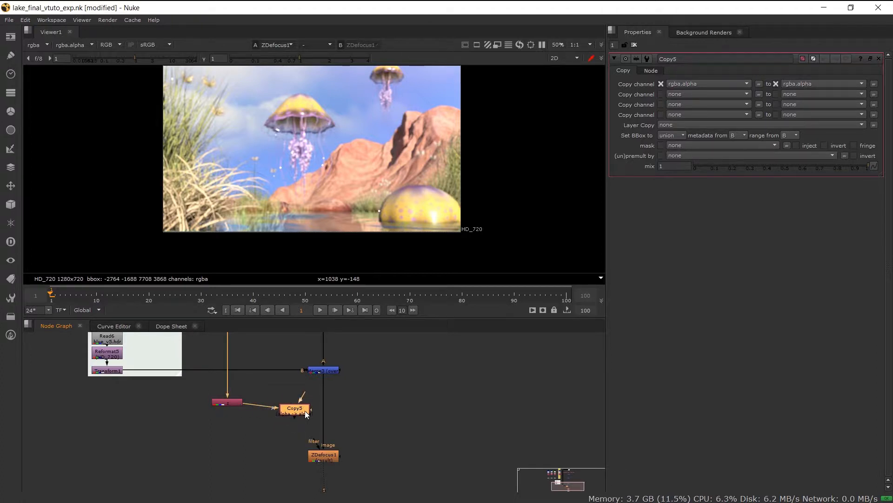
scroll(306, 414, "up", 1)
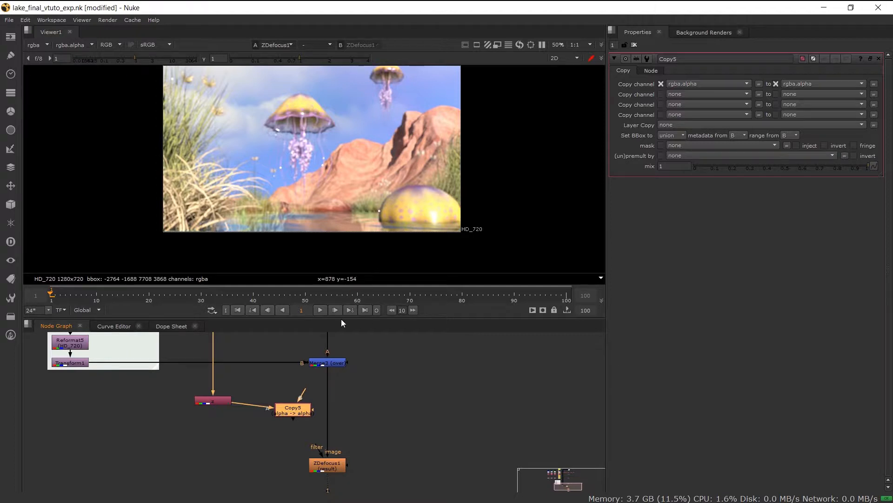
Step: Insert the Copy node between the over Merge and the ZDefocus node, keeping its A input on the z Shuffle
left_click_drag(341, 320, 344, 248)
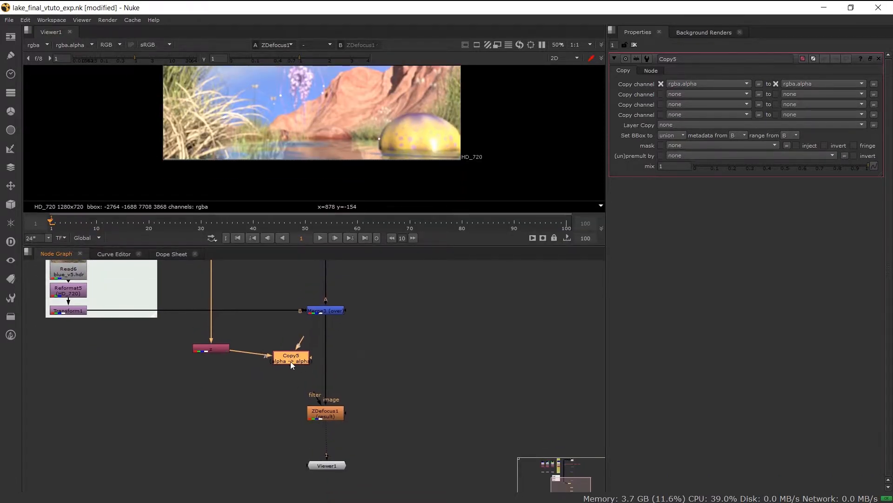
left_click_drag(294, 358, 329, 356)
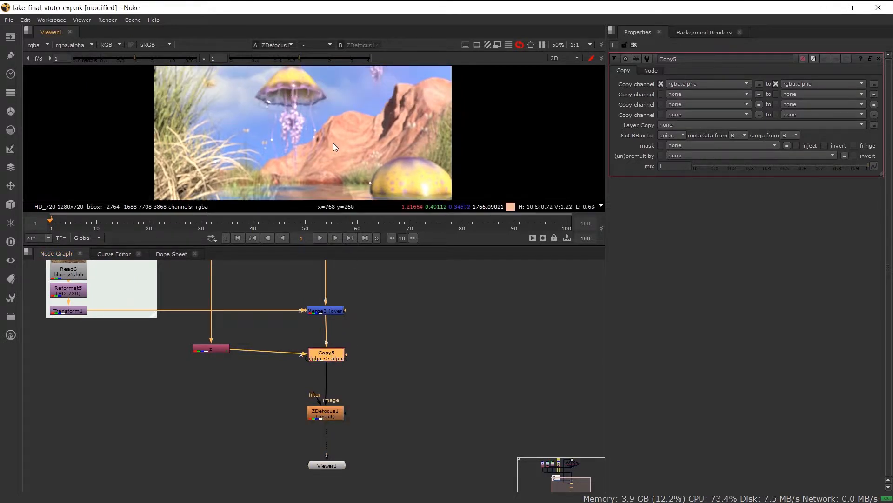
scroll(332, 141, "down", 2)
Step: Move the ZDefocus focal point across the yellow dome to x 1022, y 110
double_click(326, 413)
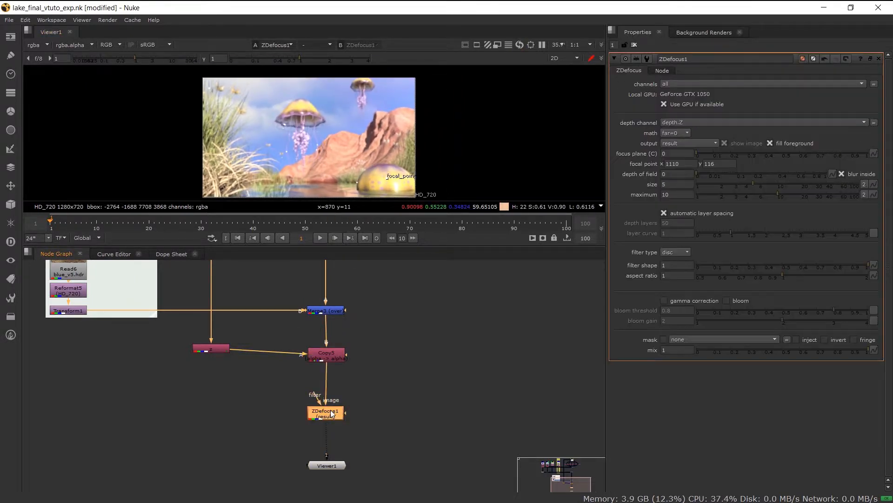
scroll(394, 154, "up", 2)
scroll(389, 168, "up", 1)
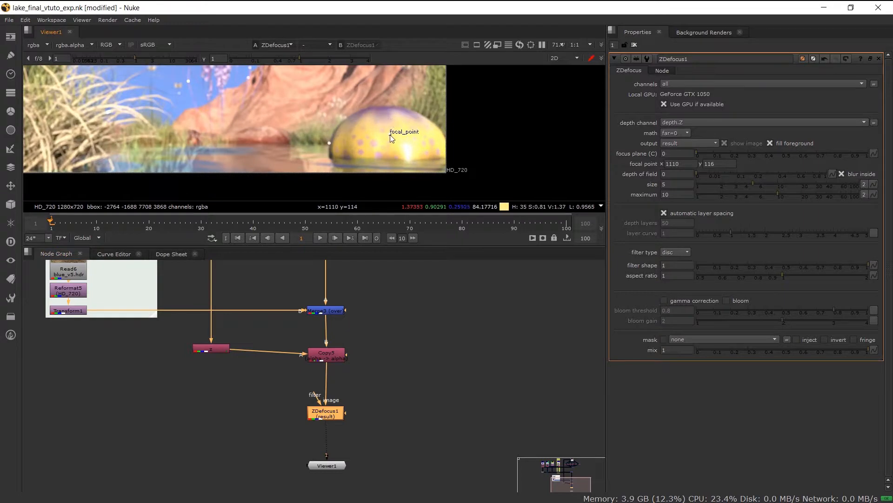
left_click_drag(394, 136, 358, 136)
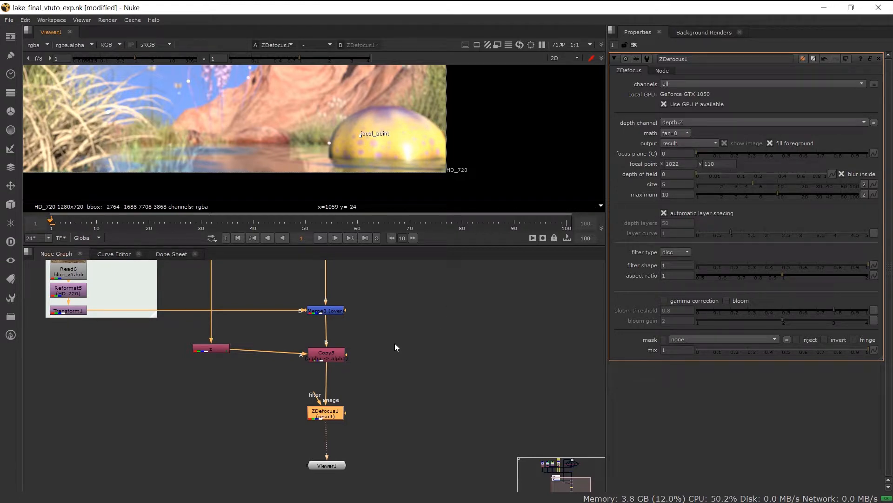
Step: Align the Copy node with the z Shuffle and set it to copy rgba.alpha into depth.Z
left_click(328, 359)
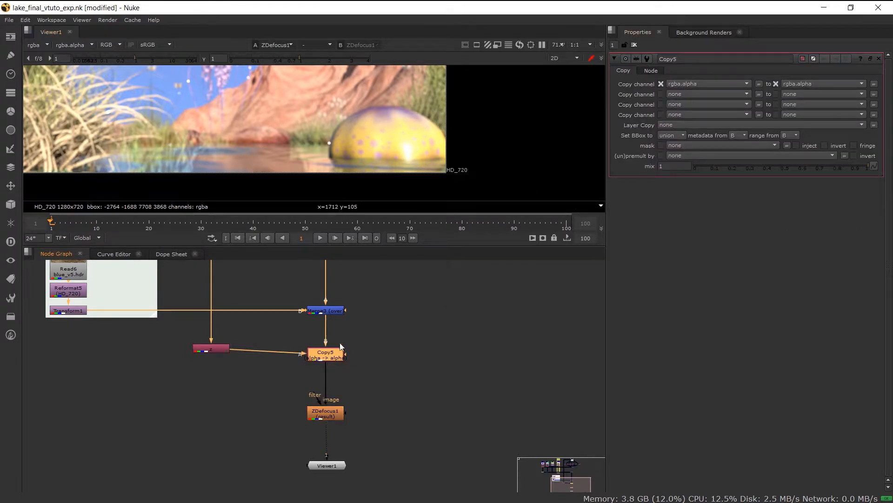
left_click_drag(329, 357, 329, 352)
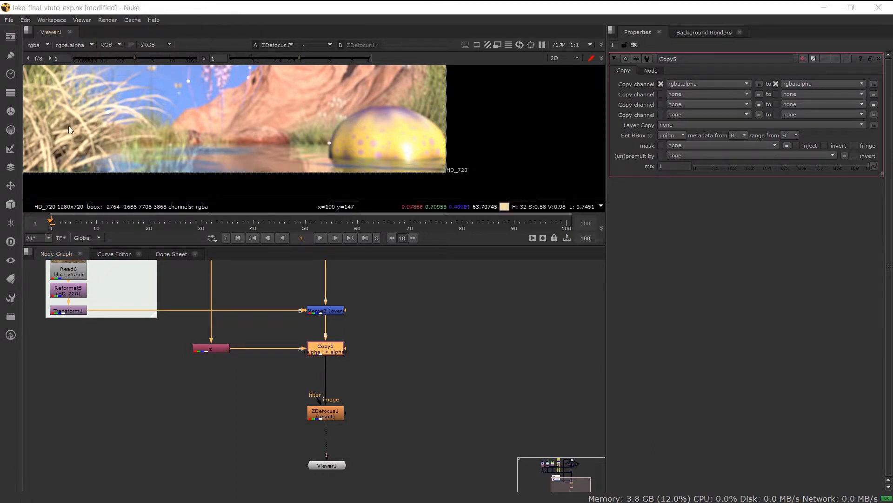
left_click(806, 85)
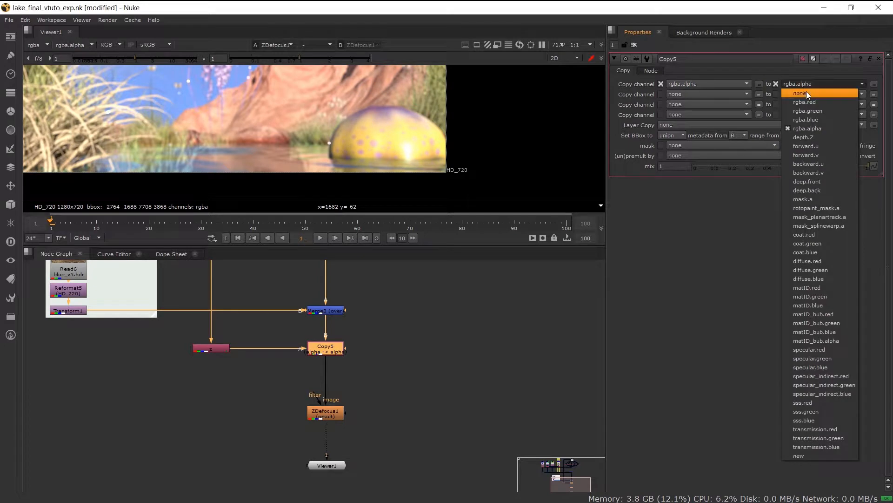
left_click(802, 138)
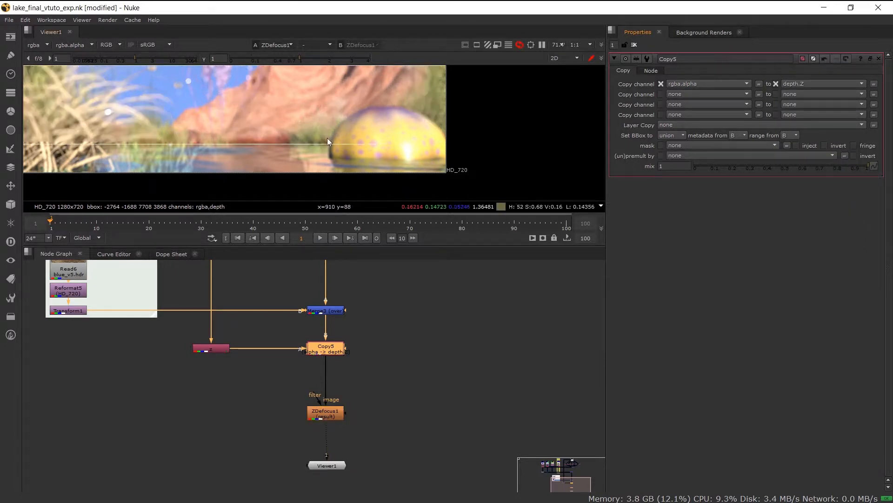
Step: Try the ZDefocus focal point on the red rock and back on the yellow dome at x 1039, y 120
scroll(351, 141, "down", 2)
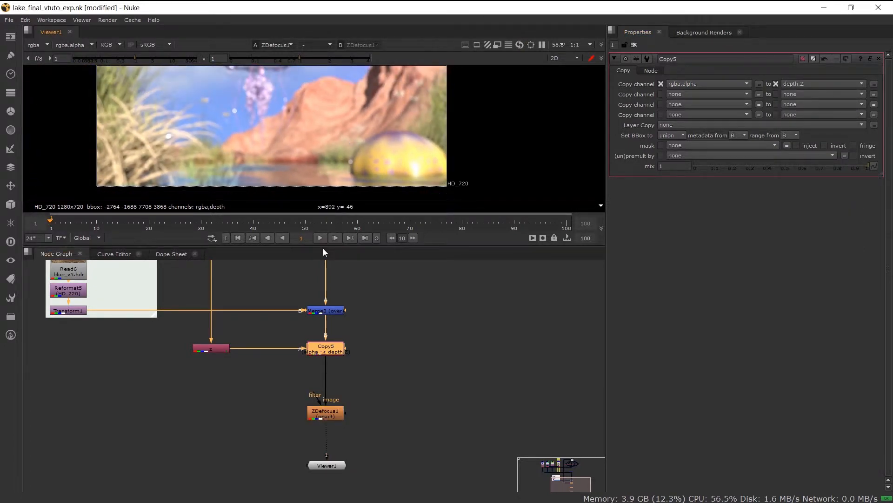
left_click_drag(314, 247, 300, 300)
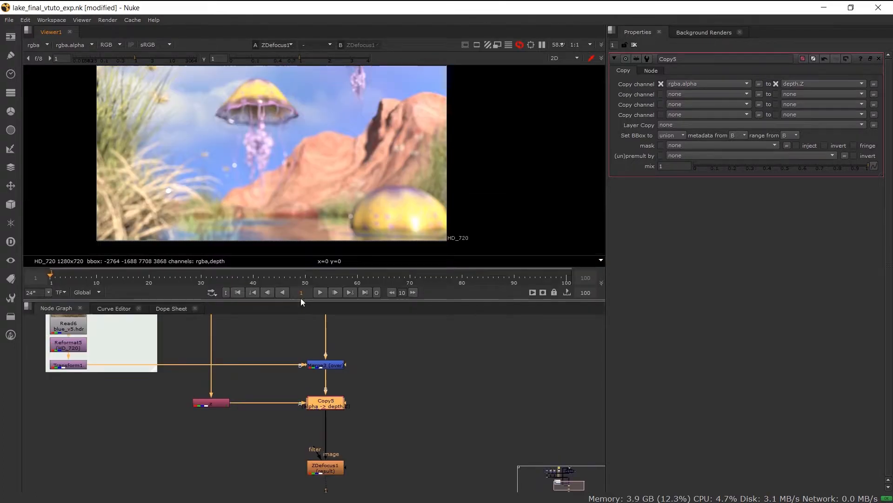
double_click(337, 470)
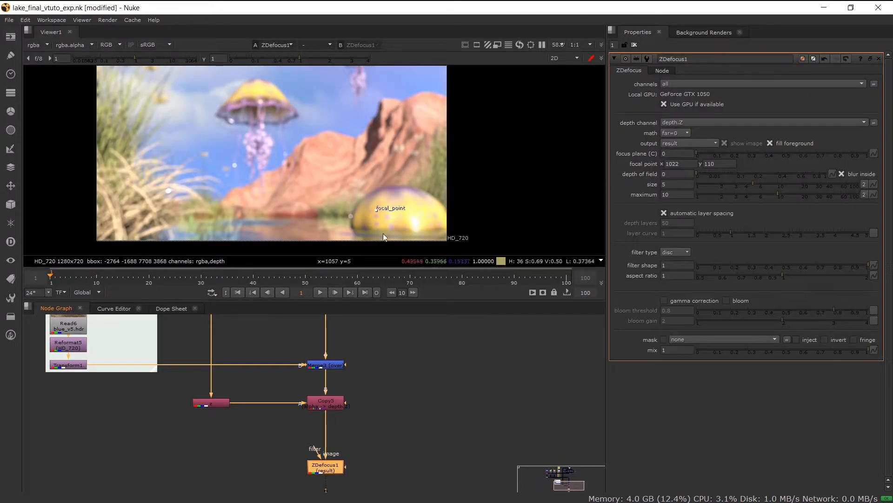
left_click_drag(381, 217, 330, 141)
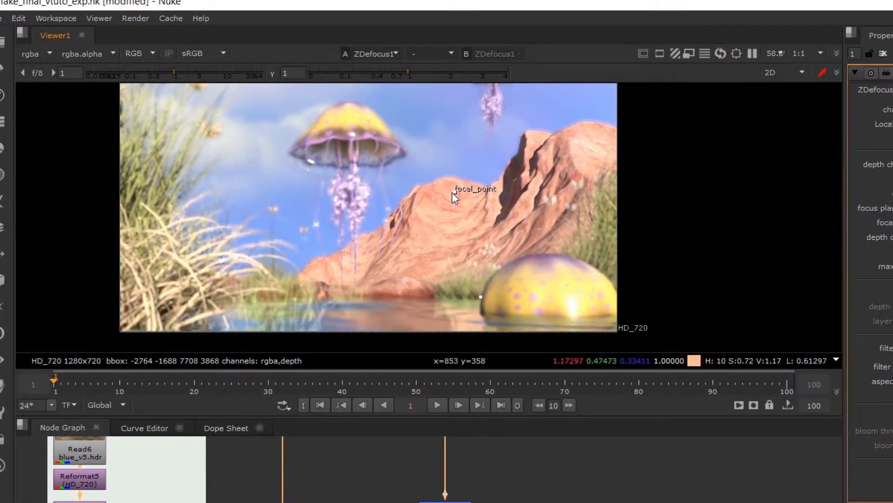
left_click_drag(524, 264, 527, 281)
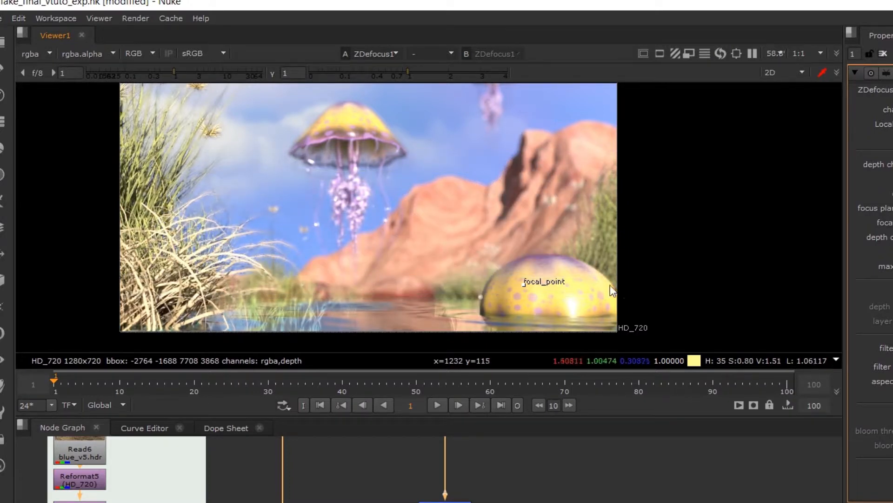
Step: Place the ZDefocus focal point on the hanging tentacles of the large jellyfish, at x 604, y 377
scroll(561, 306, "up", 3)
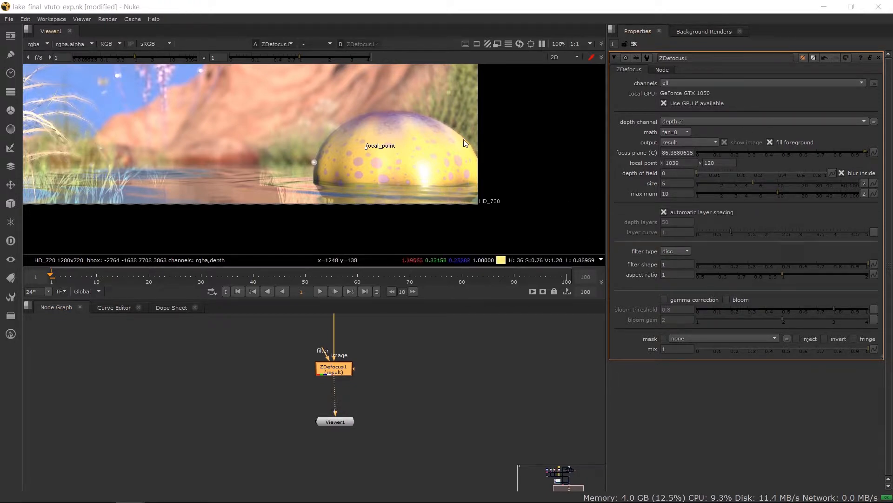
middle_click_drag(446, 99, 463, 163)
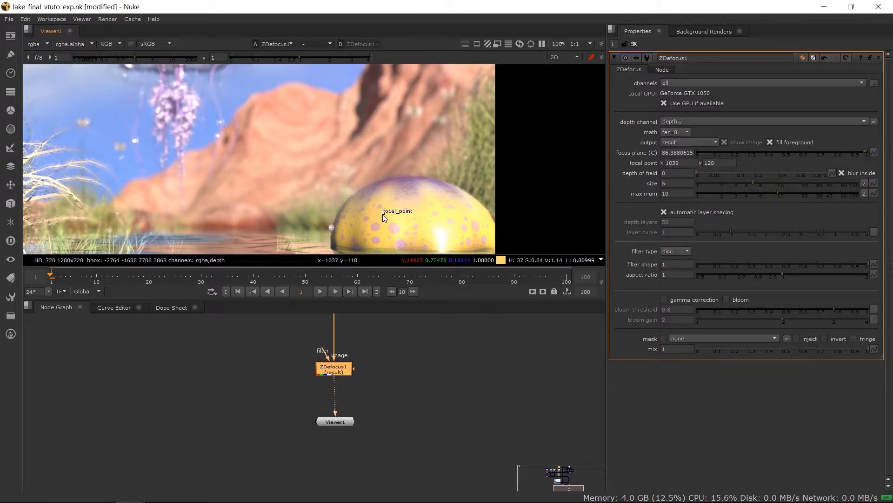
left_click_drag(385, 217, 183, 98)
middle_click_drag(183, 97, 216, 162)
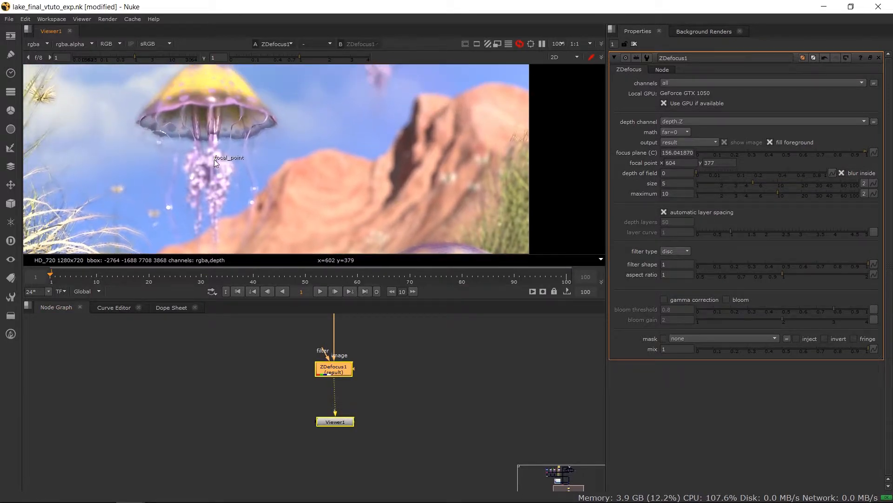
Step: Move the ZDefocus focal point onto the large jellyfish's yellow cap and set the depth of field to about 0.65
left_click_drag(216, 162, 210, 99)
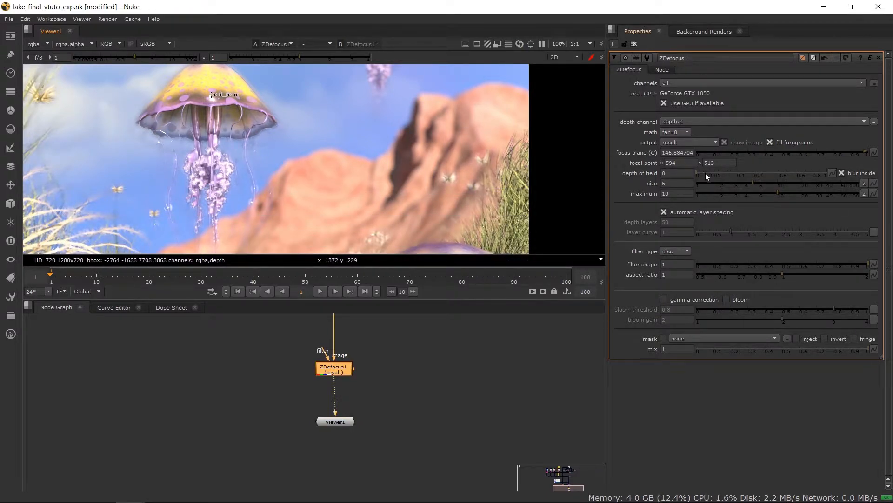
left_click_drag(706, 172, 764, 172)
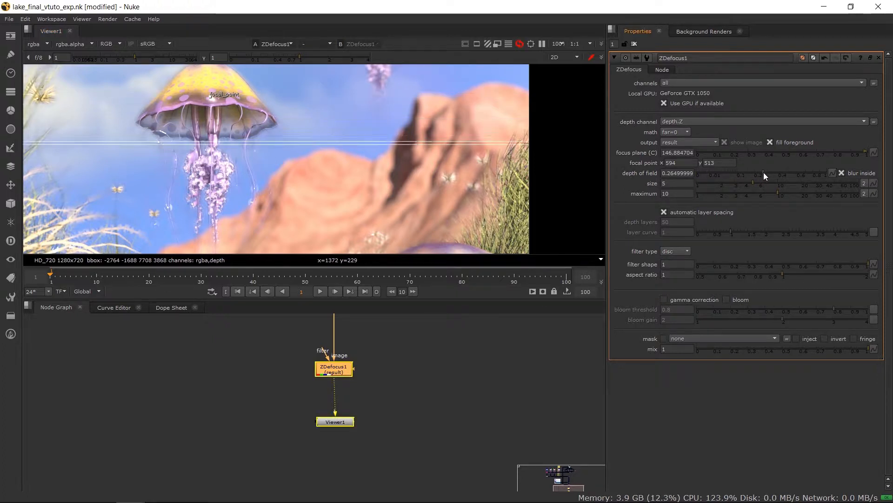
left_click_drag(764, 172, 802, 170)
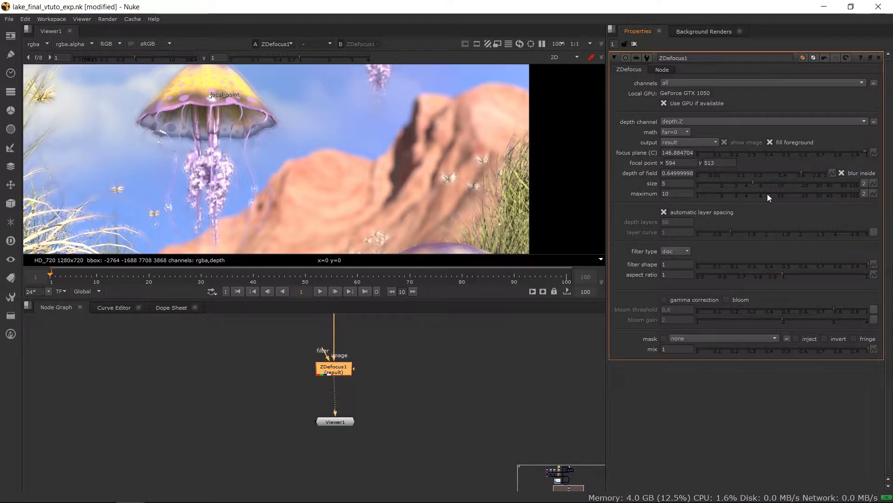
Step: Set the ZDefocus maximum to 4 and move the focal point onto the yellow spotted dome in the water, at about x 1082, y 73
left_click_drag(768, 196, 745, 192)
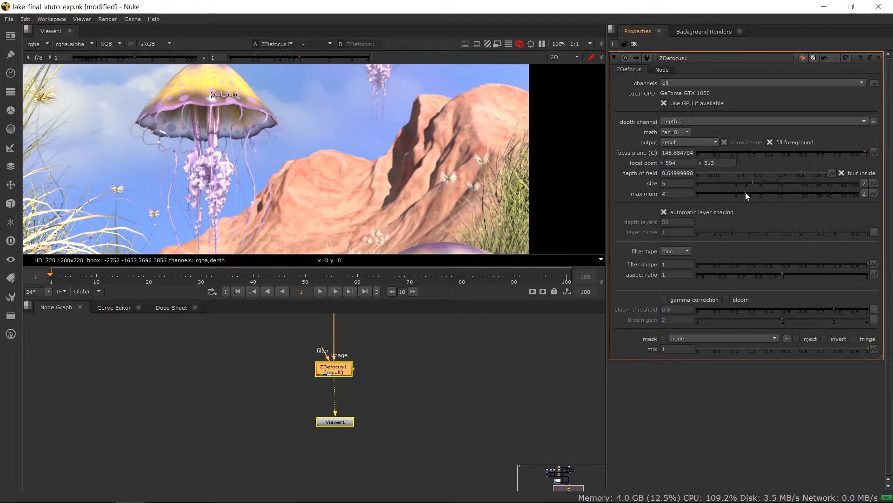
scroll(303, 177, "down", 3)
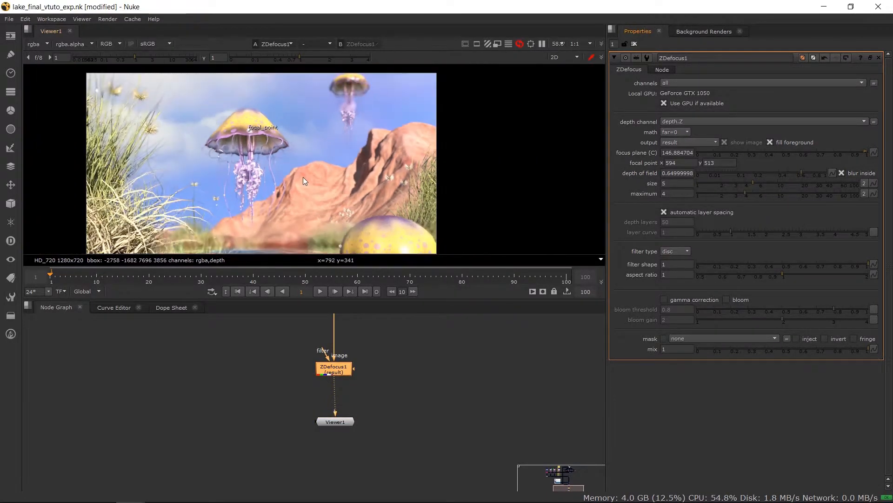
middle_click_drag(303, 153, 298, 118)
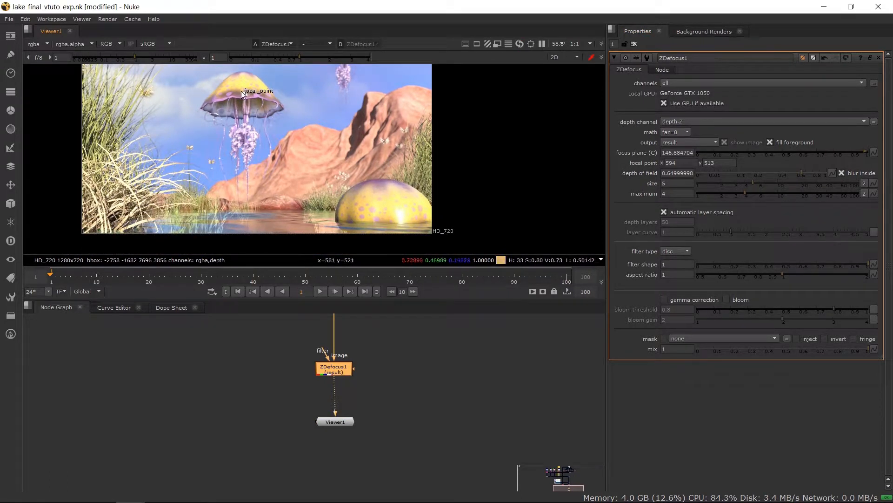
left_click_drag(241, 90, 378, 213)
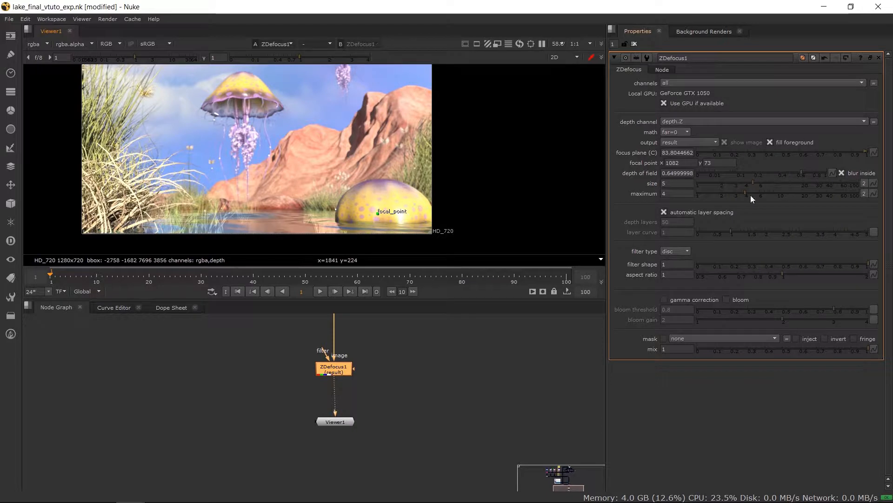
Step: Change the ZDefocus filter type to bladed
left_click(682, 251)
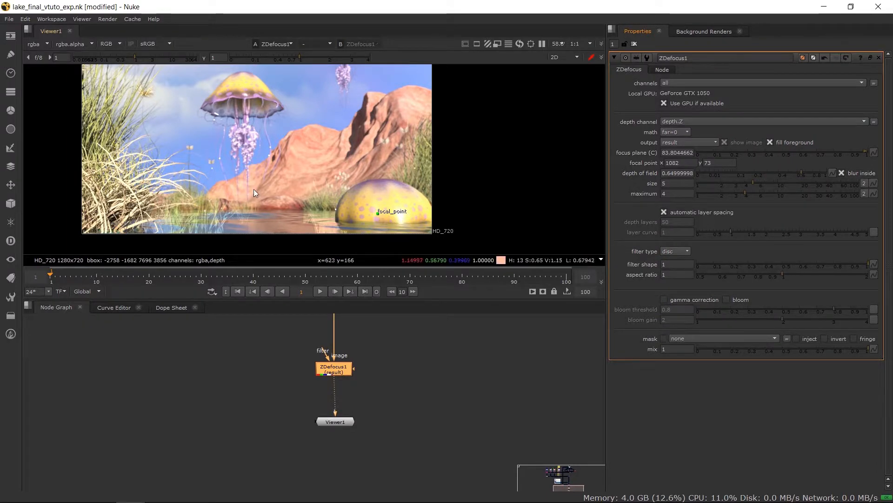
scroll(255, 192, "up", 3)
scroll(393, 219, "up", 3)
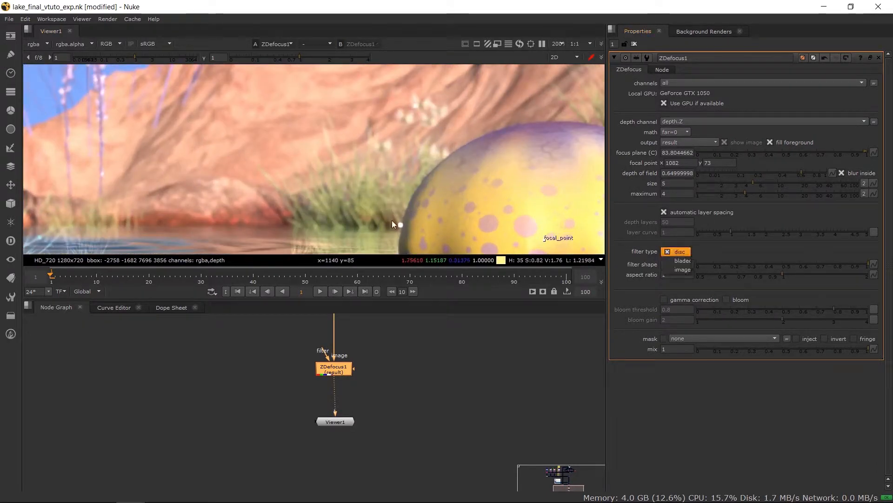
left_click(682, 261)
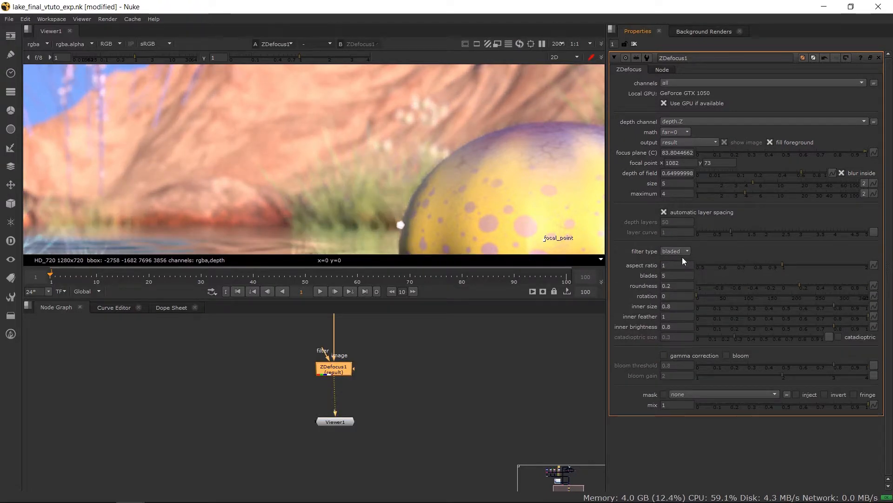
left_click(681, 251)
left_click(682, 252)
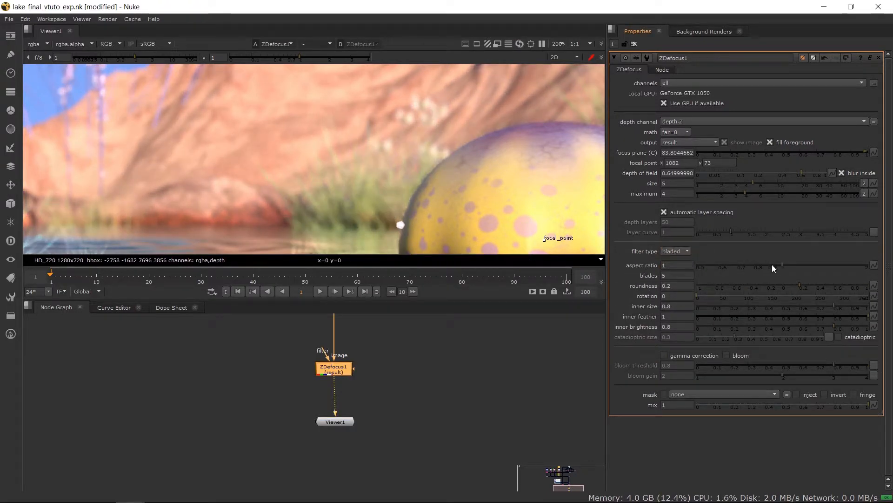
Step: Set the number of blades of the bladed filter to 6
double_click(670, 275)
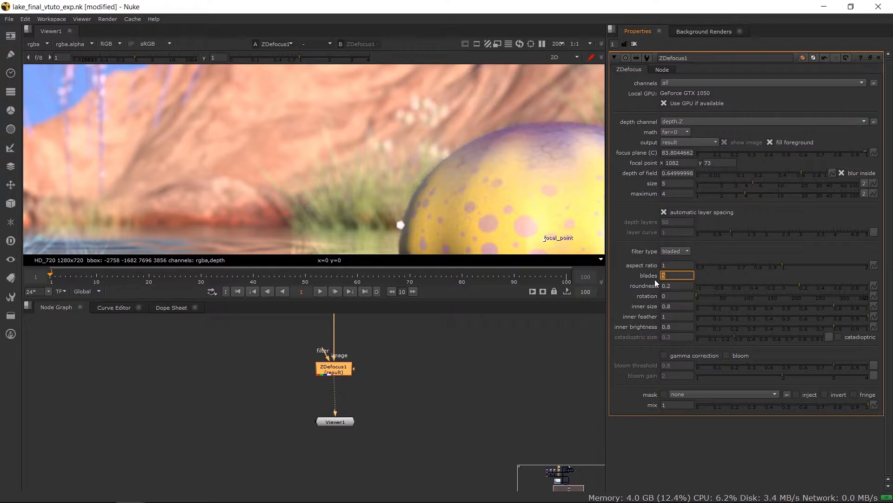
type("8")
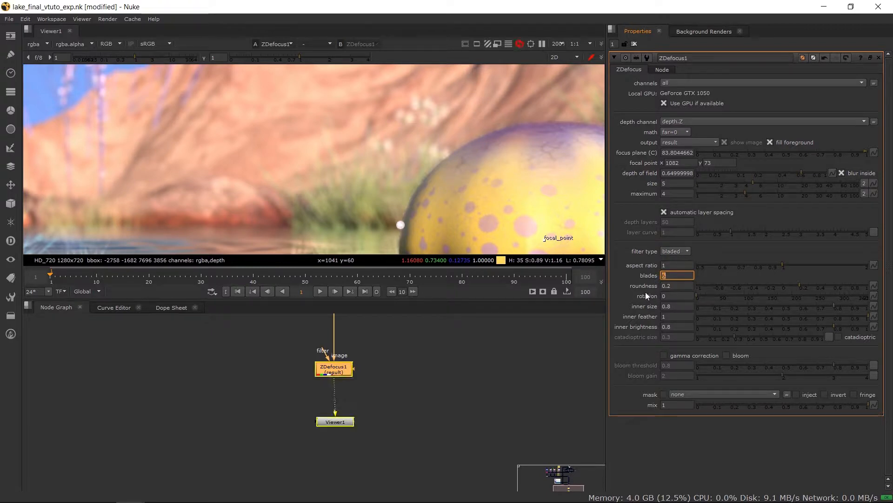
double_click(672, 275)
scroll(279, 155, "down", 7)
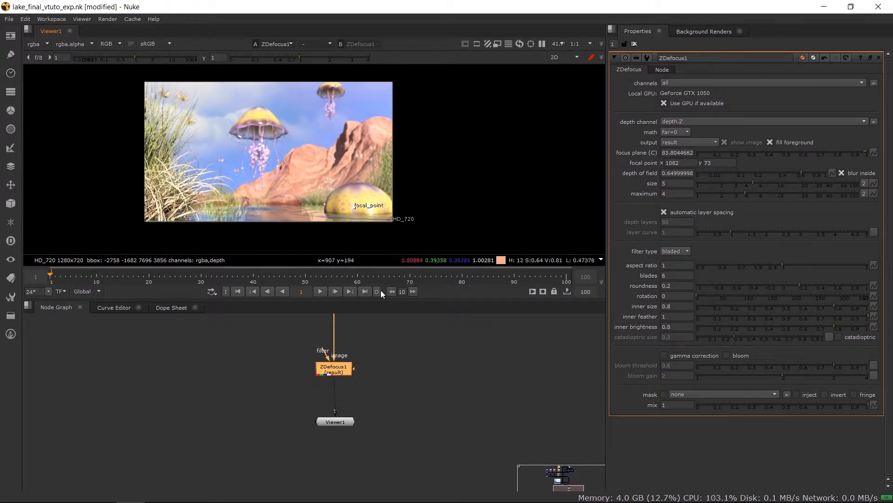
Step: Open the properties of the z Shuffle node that feeds the Copy5 node above ZDefocus1
middle_click_drag(383, 355, 398, 407)
scroll(398, 408, "down", 1)
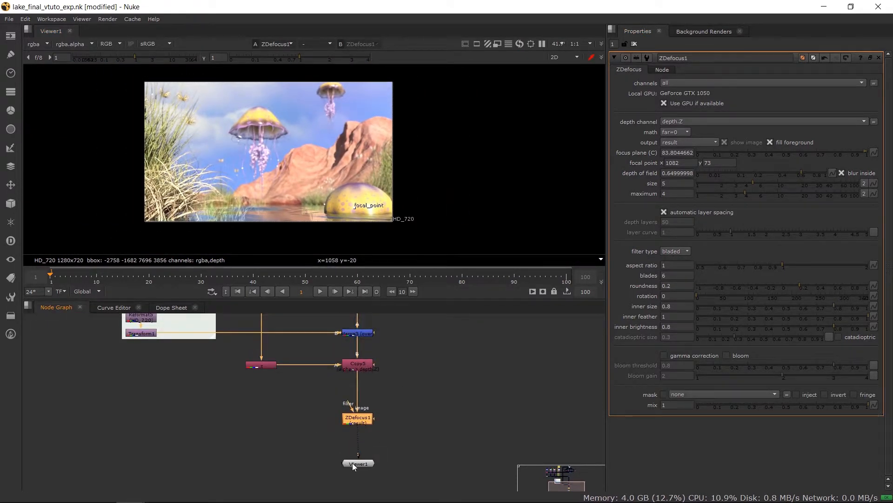
left_click_drag(353, 463, 355, 461)
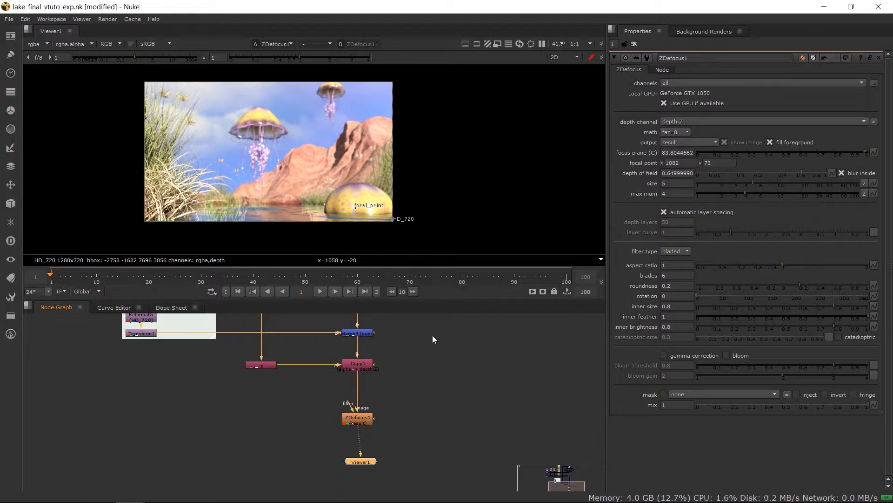
middle_click_drag(468, 383, 468, 409)
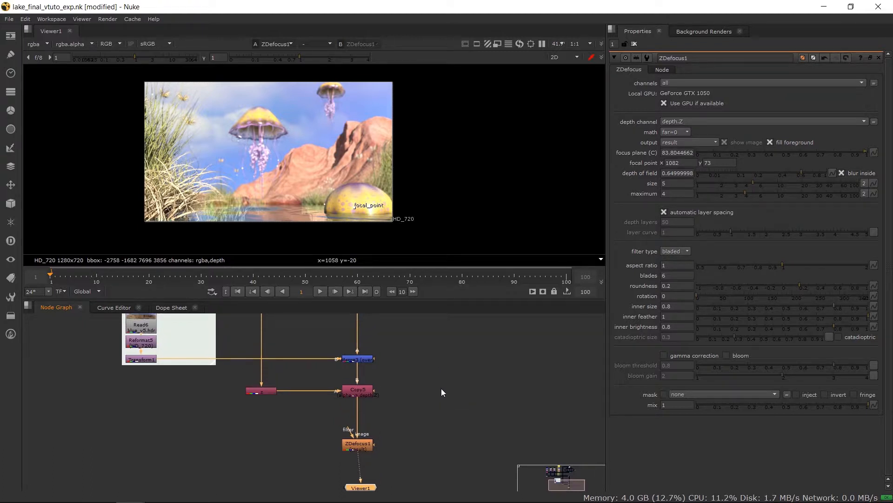
scroll(442, 392, "down", 2)
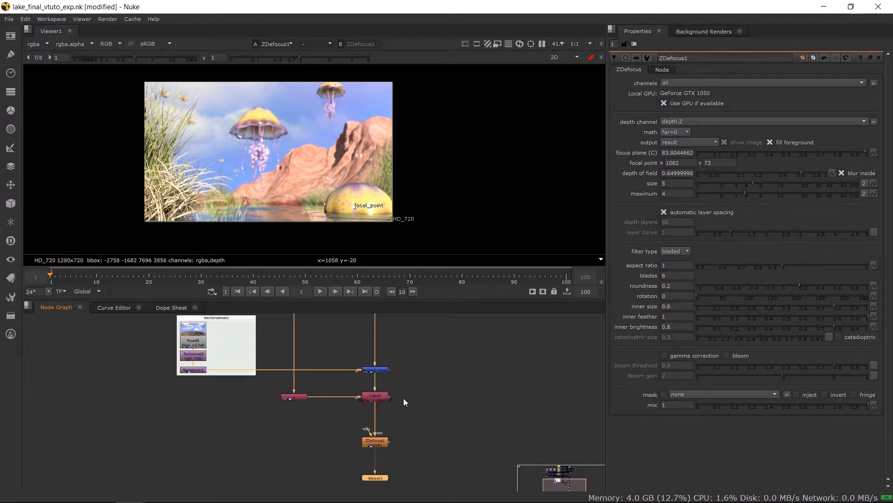
middle_click_drag(404, 403, 394, 440)
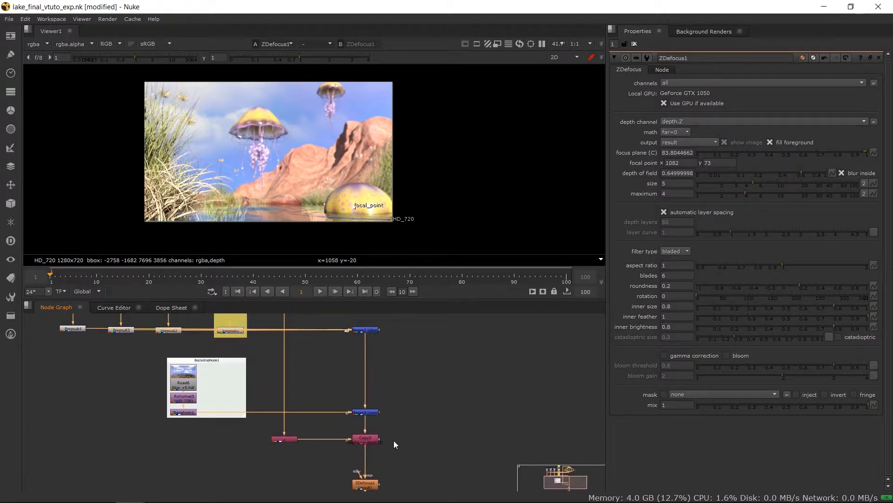
double_click(284, 439)
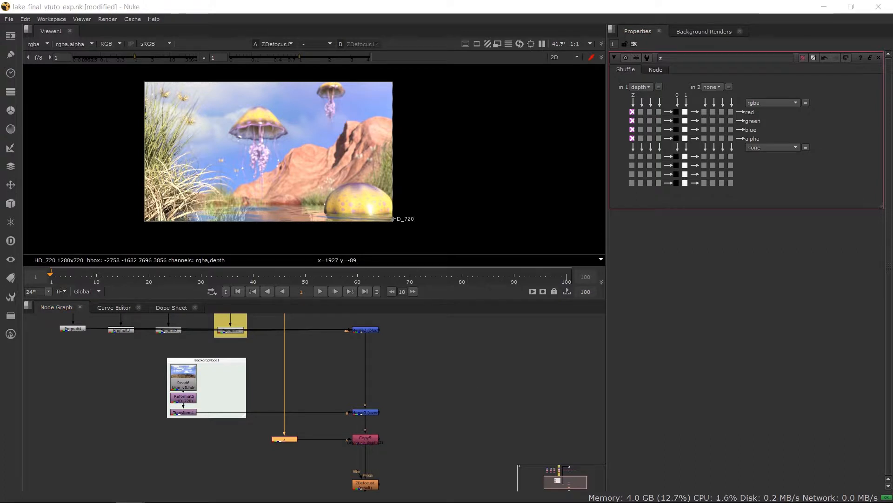
Step: Add a Shuffle node beside the existing render-pass branches and connect its input to the Read1 lake render
middle_click_drag(286, 388, 276, 455)
middle_click_drag(443, 337, 374, 391)
left_click(445, 378)
key("Tab")
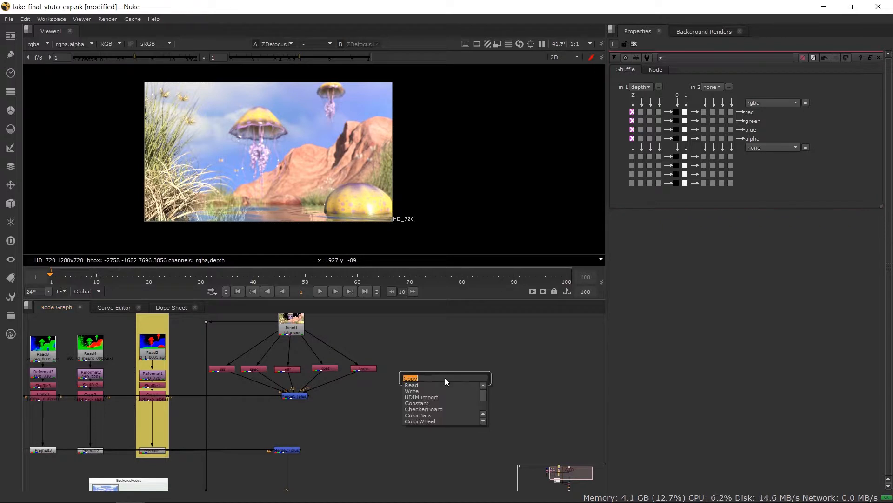
type("sh")
left_click(409, 385)
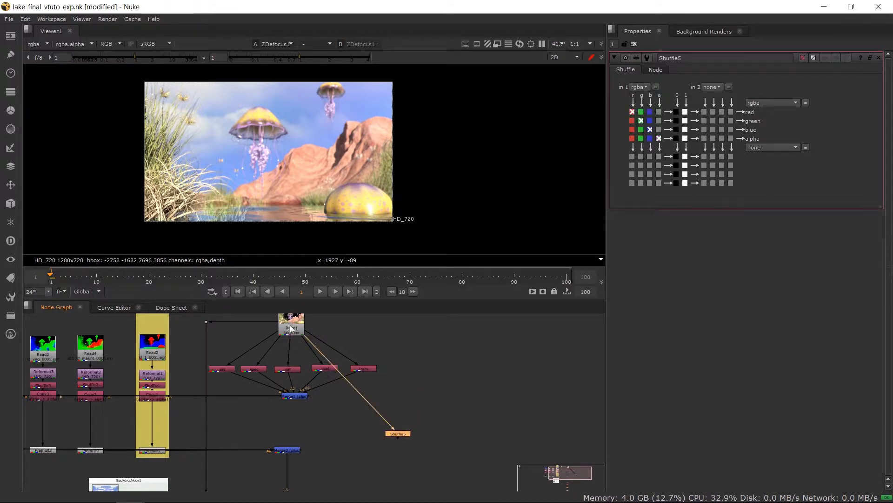
left_click_drag(398, 427, 293, 324)
Step: Rename the new Shuffle node as zFog and set its first input layer to depth
double_click(680, 58)
type("zFog")
key("Return")
left_click(481, 367)
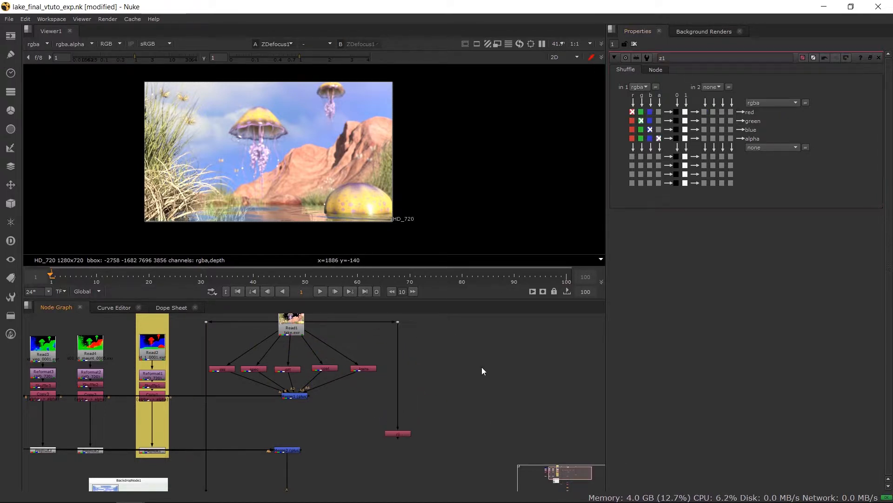
left_click(399, 433)
middle_click_drag(401, 433, 415, 417)
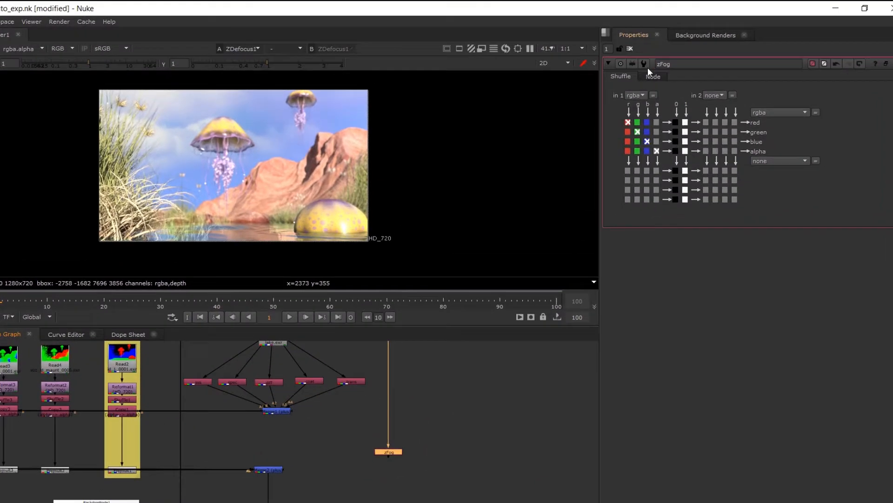
left_click(635, 95)
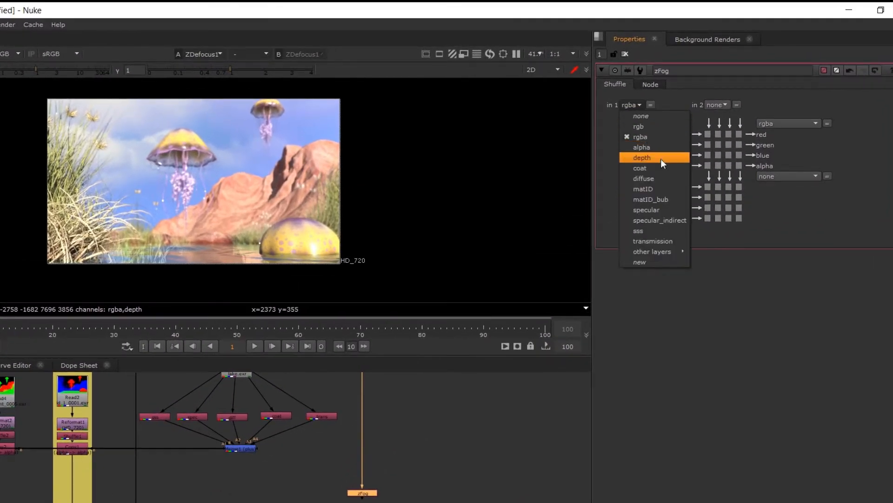
left_click(663, 159)
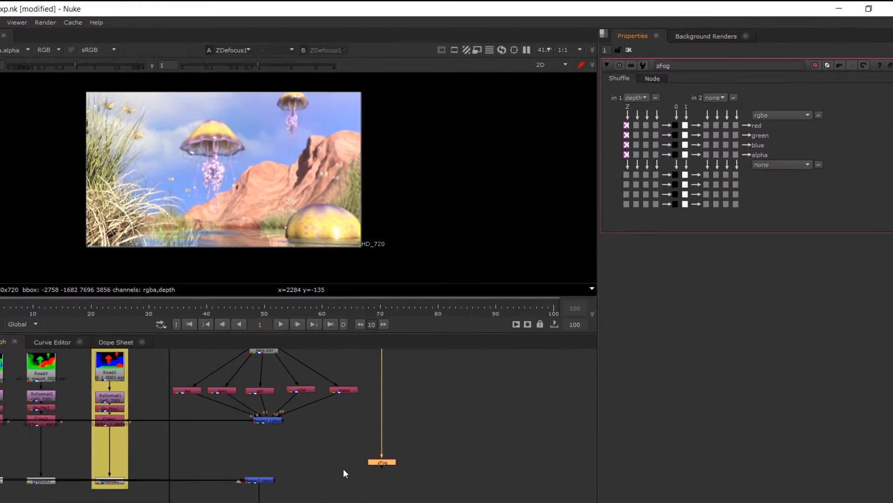
Step: Add a Copy node below the zFog node
key("Tab")
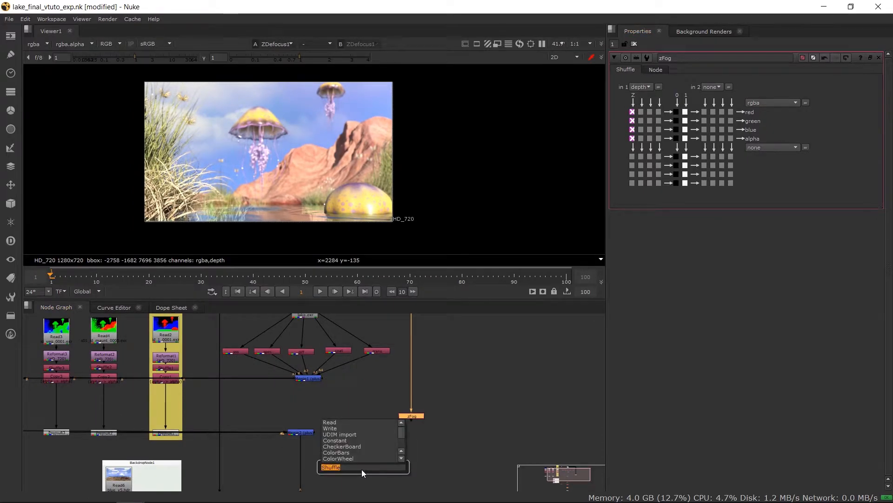
type("cop")
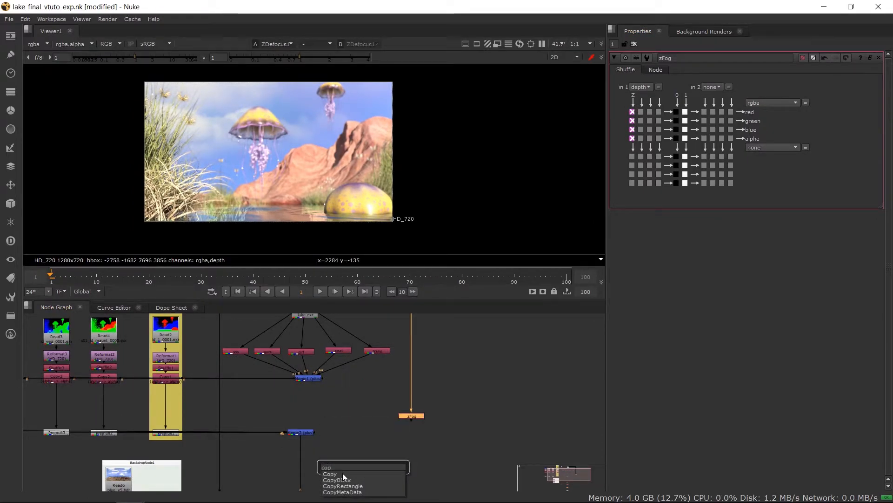
left_click(343, 474)
left_click_drag(440, 417, 392, 462)
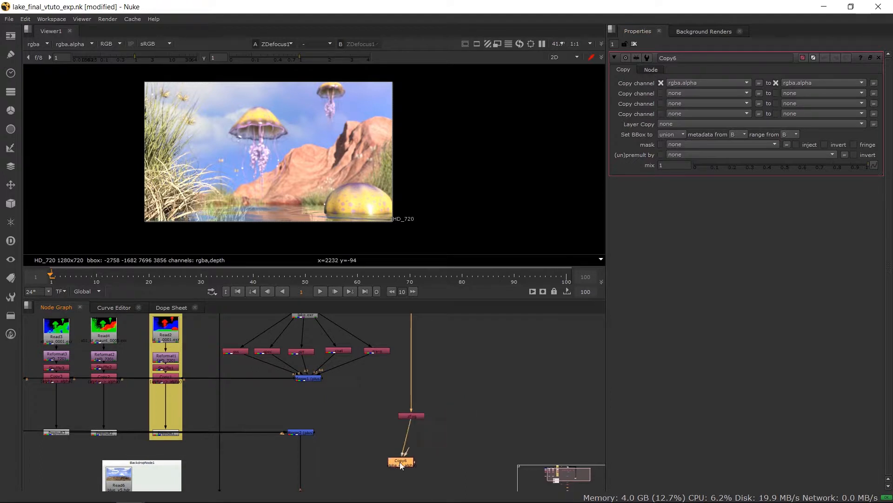
Step: Change the new Copy node's tile colour to a mid grey with a value of about 0.54
left_click(803, 58)
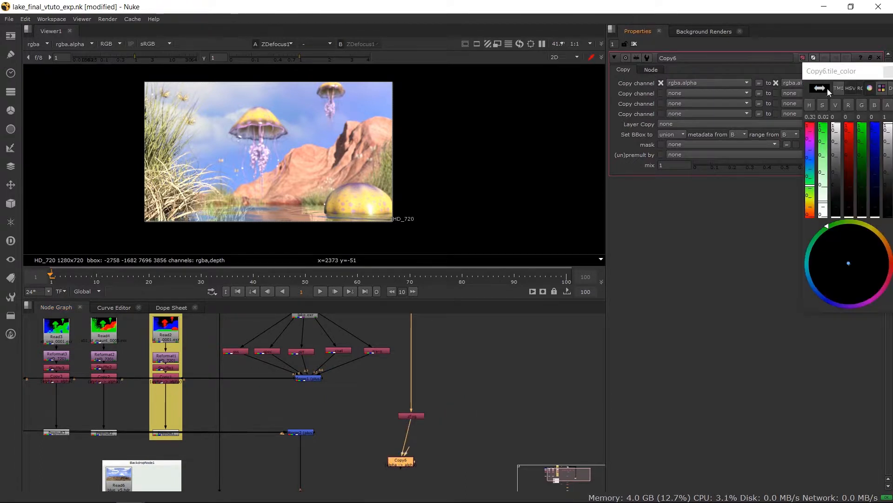
left_click_drag(831, 156, 839, 149)
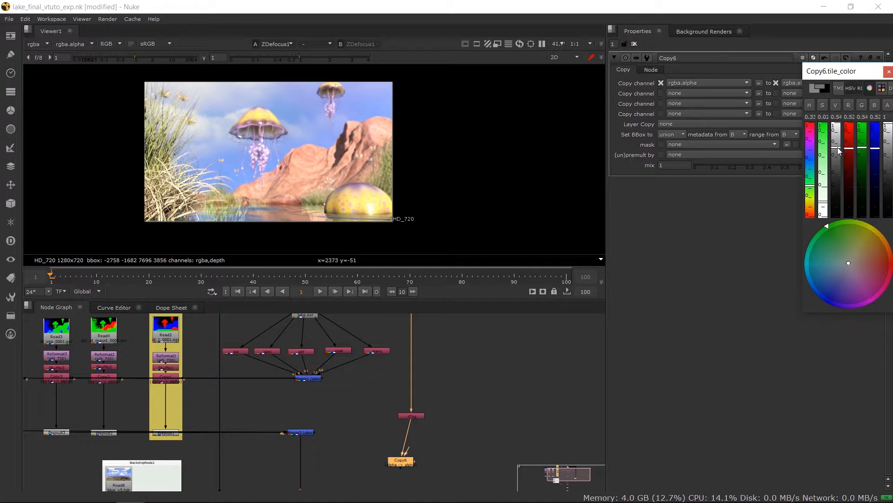
left_click(479, 429)
Step: Detach the grey Copy node from zFog and insert it into the main branch between the two blue merge nodes above Copy5
middle_click_drag(461, 454, 498, 378)
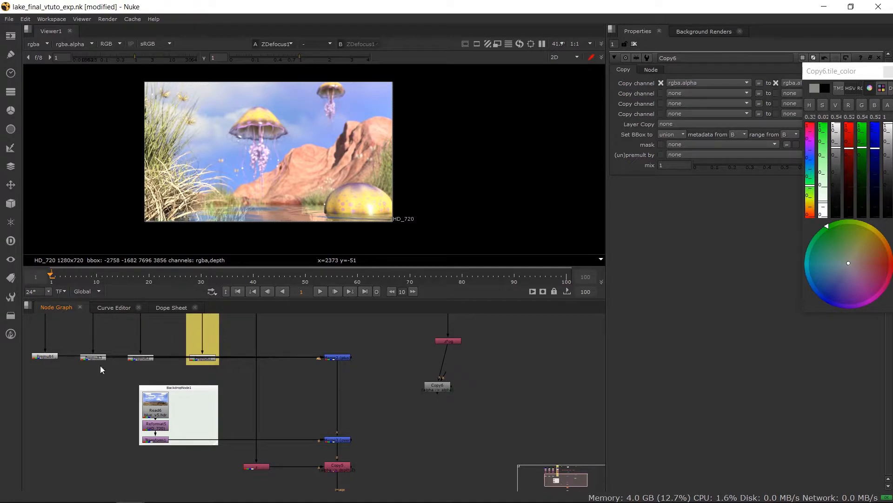
left_click_drag(438, 387, 338, 358)
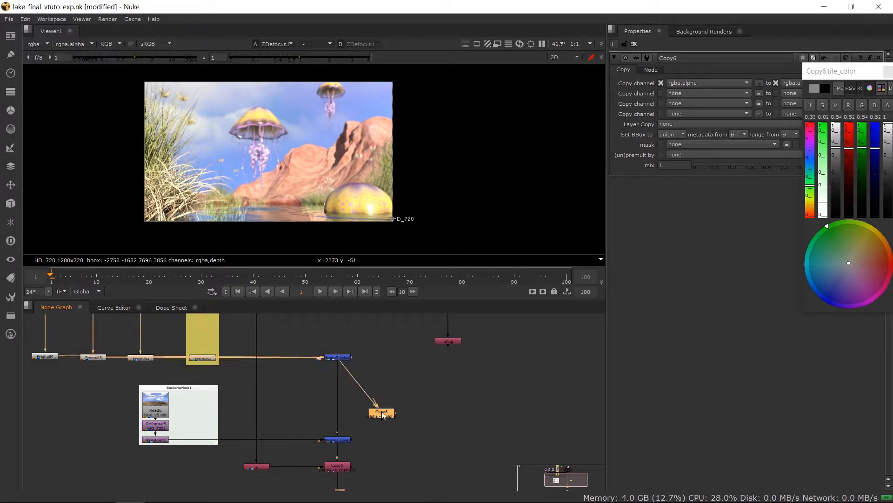
left_click_drag(380, 416, 338, 413)
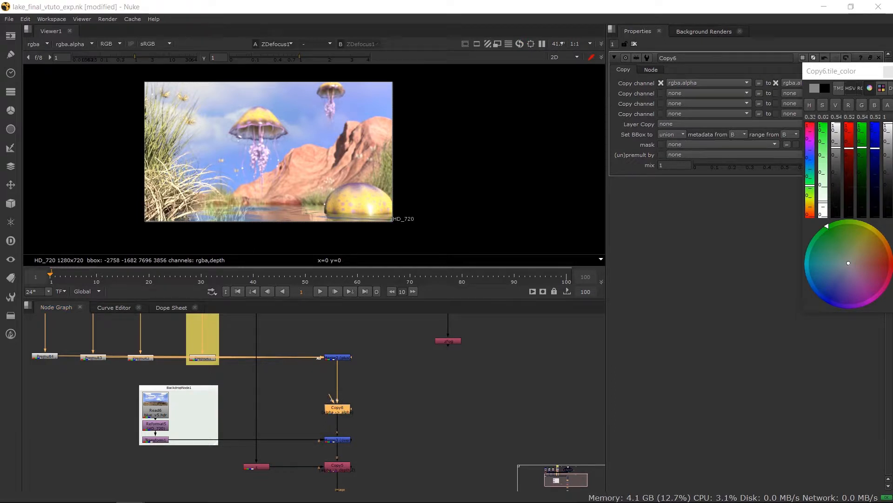
Step: Add a Grade node below zFog, lower it beside Copy6 and connect Copy6's A input to it
left_click(449, 341)
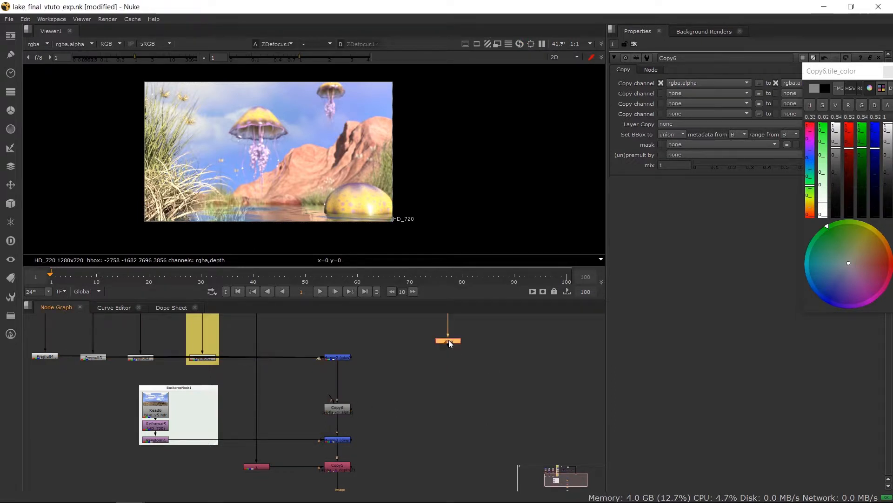
key("g")
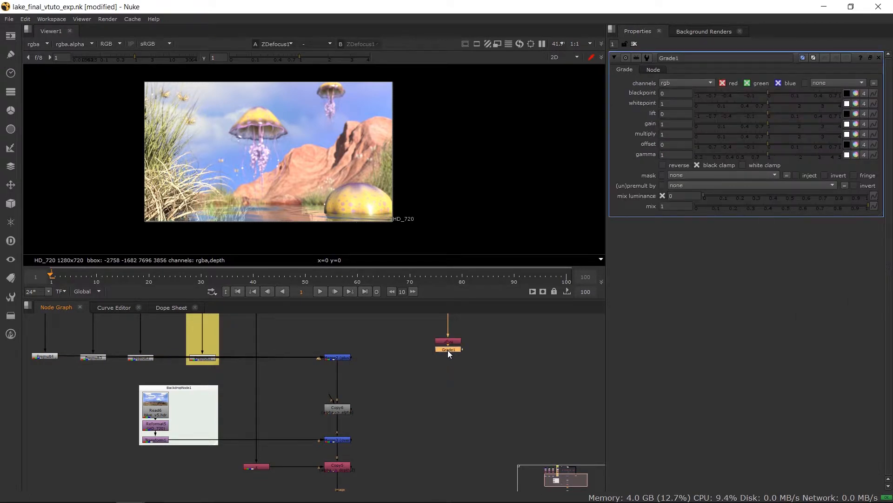
left_click_drag(450, 350, 449, 402)
left_click_drag(331, 394, 440, 401)
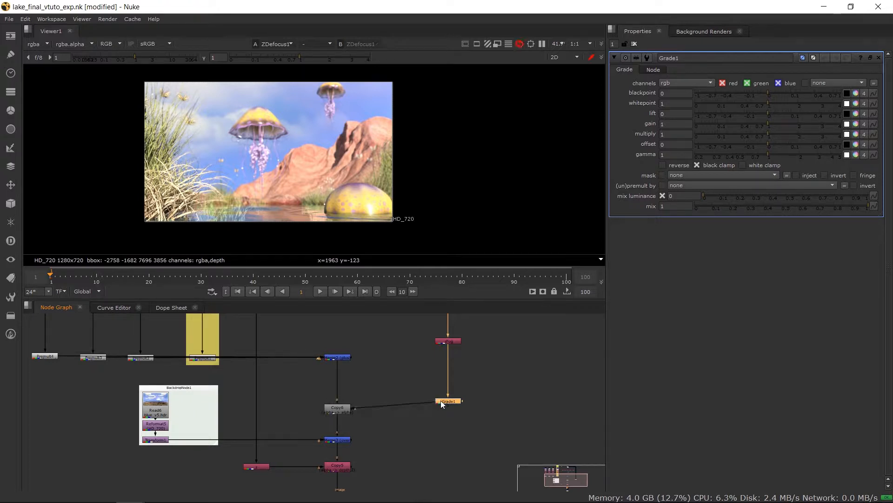
Step: Display the Grade node's output in the viewer and set its whitepoint to 1000
key("1")
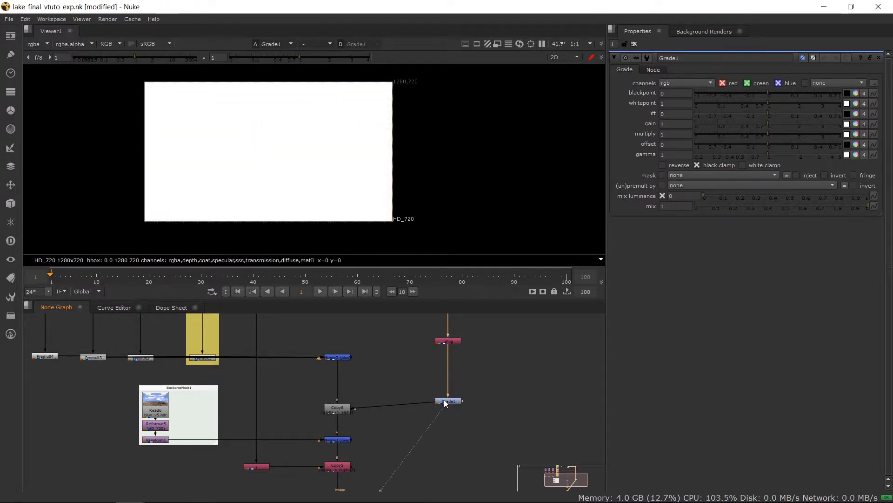
left_click(683, 104)
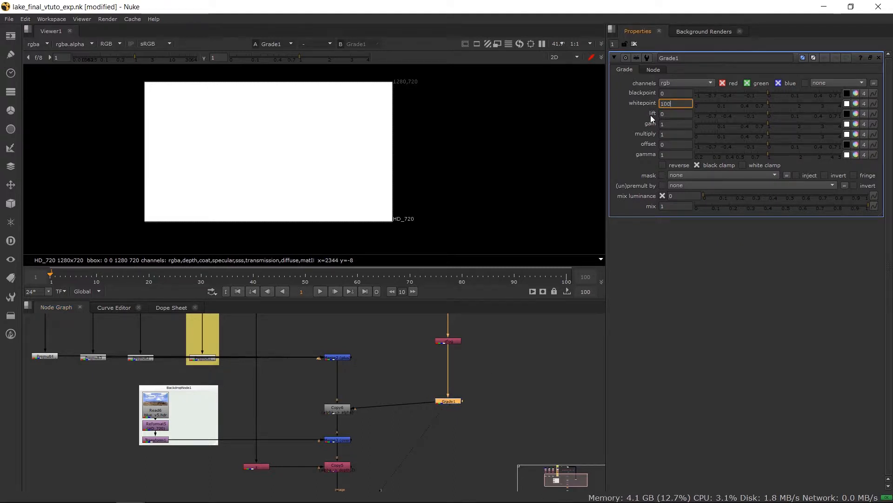
type("000")
key("Return")
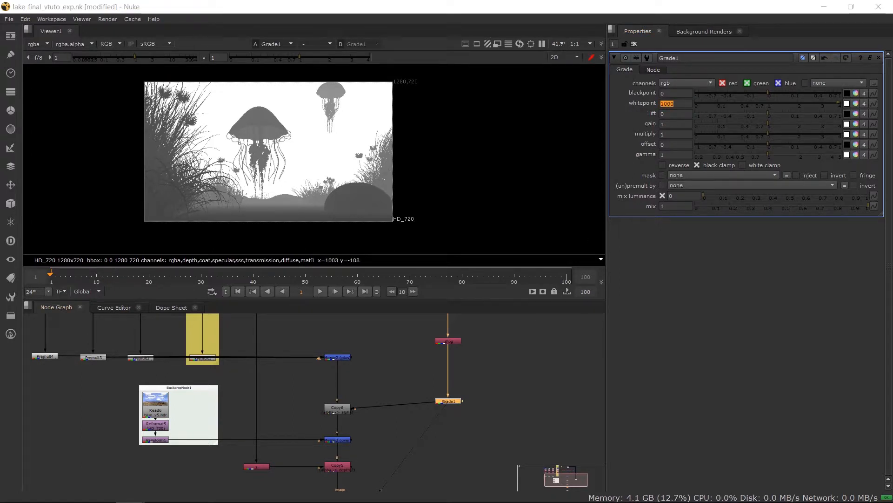
Step: Raise the Grade node's whitepoint to 1500
left_click(450, 403)
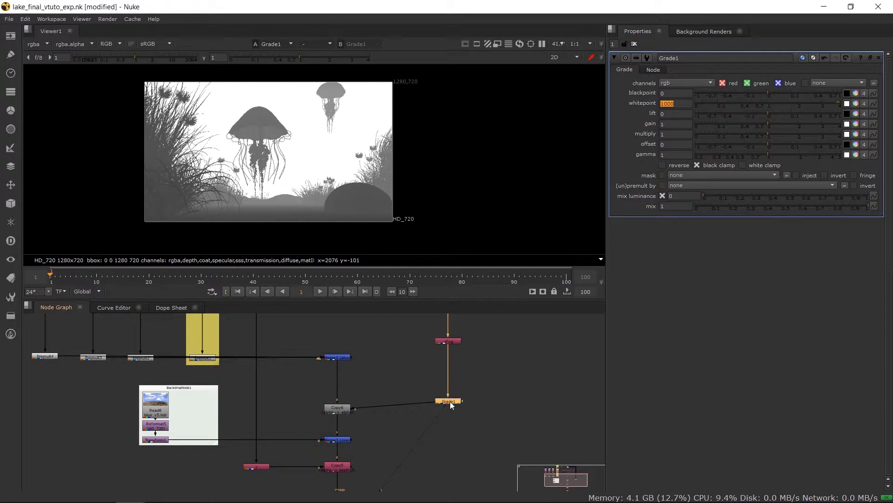
left_click(667, 104)
type("500")
key("Return")
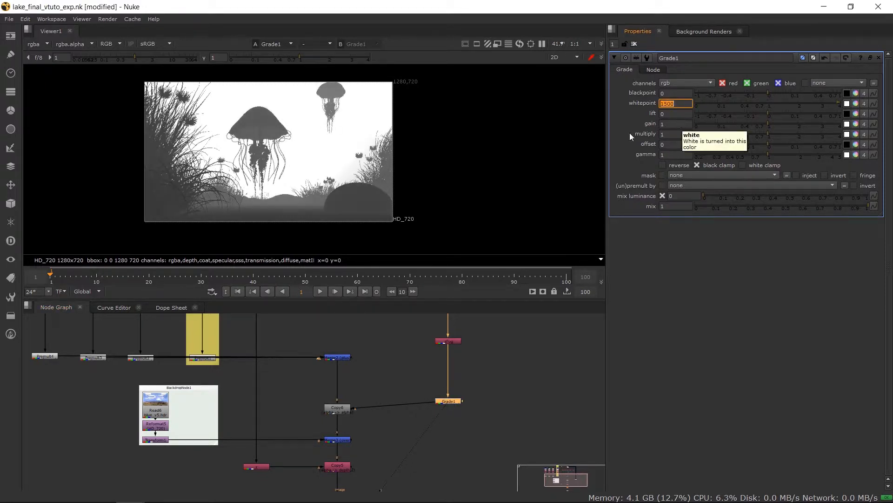
left_click(485, 396)
Step: Set the Grade node's whitepoint to 15000 and align the node horizontally with Copy6
middle_click_drag(396, 435, 401, 428)
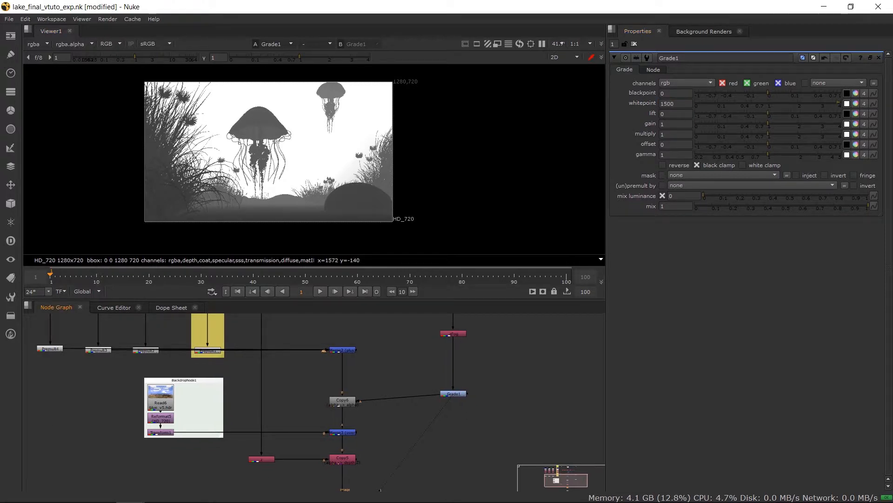
left_click(667, 103)
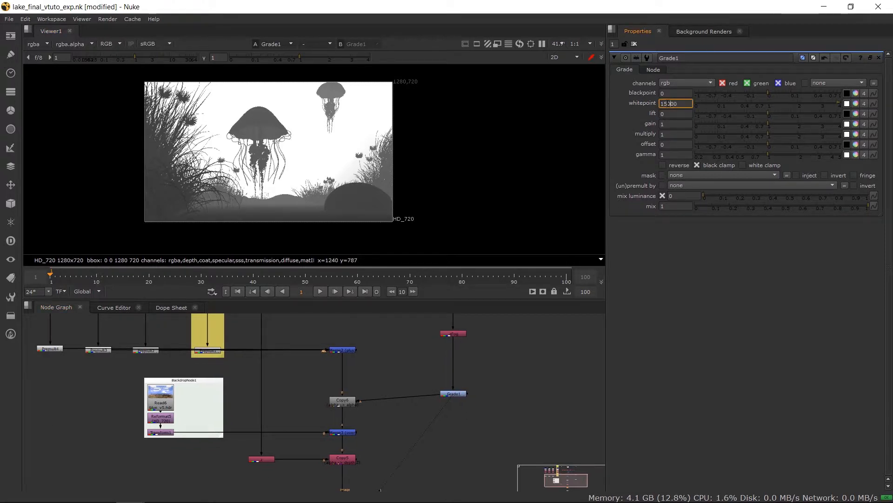
key("Return")
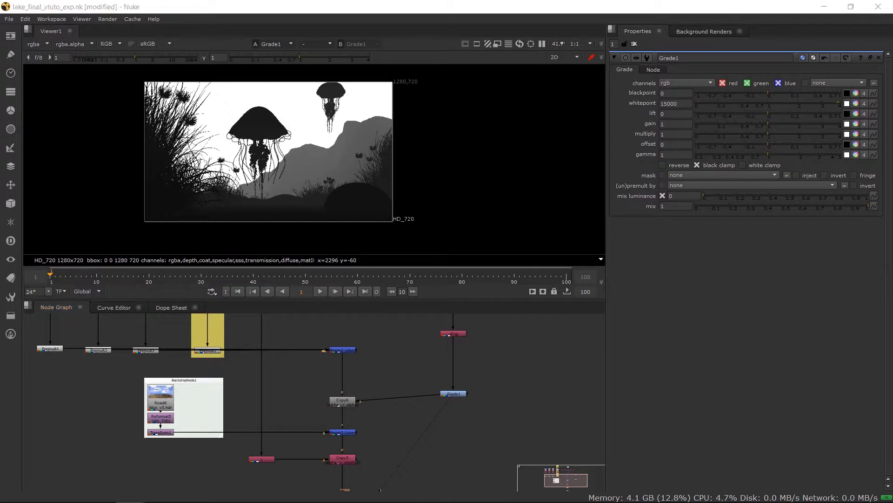
left_click_drag(455, 394, 454, 407)
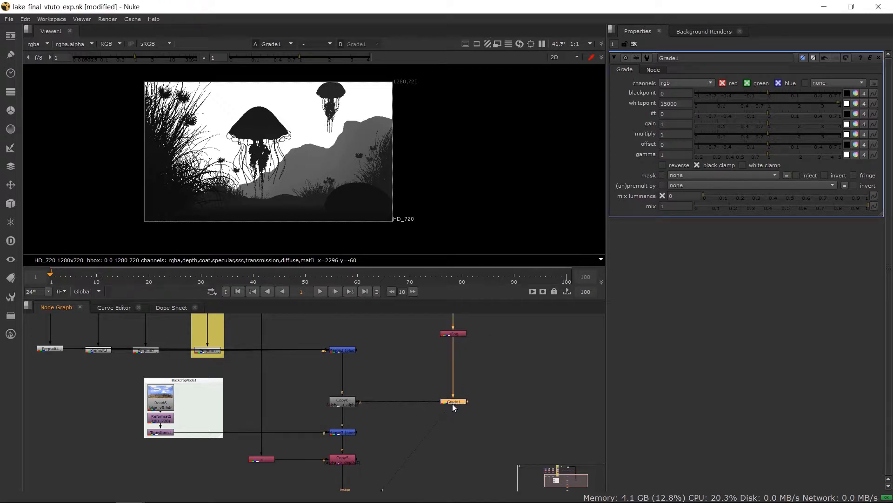
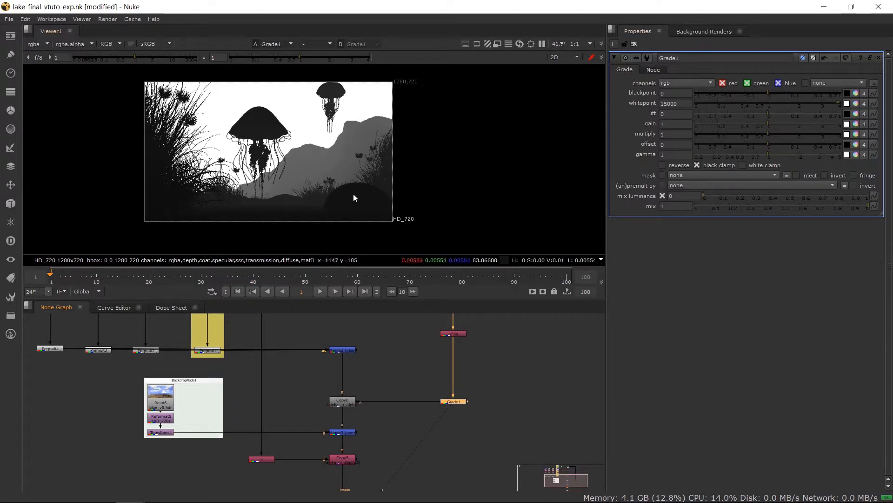
Step: Add a Clamp node directly below the Grade node, with a minimum of 0 and a maximum of 1
key("Tab")
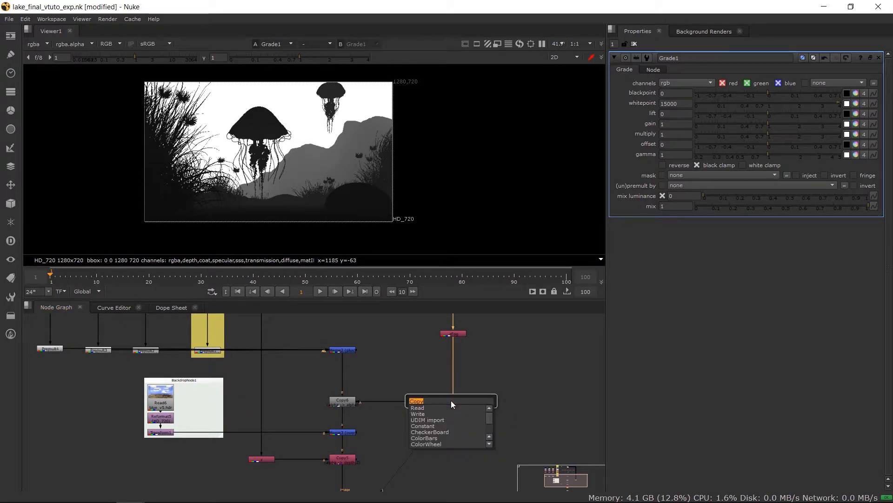
type("cla")
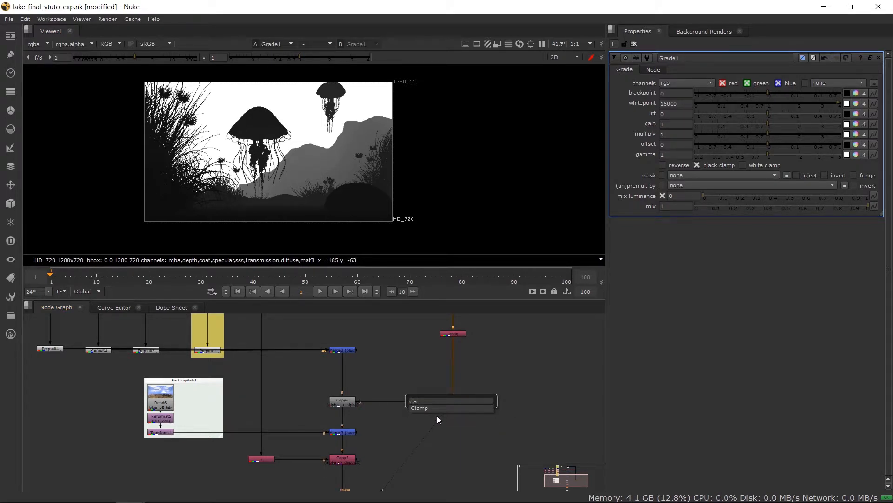
key("Return")
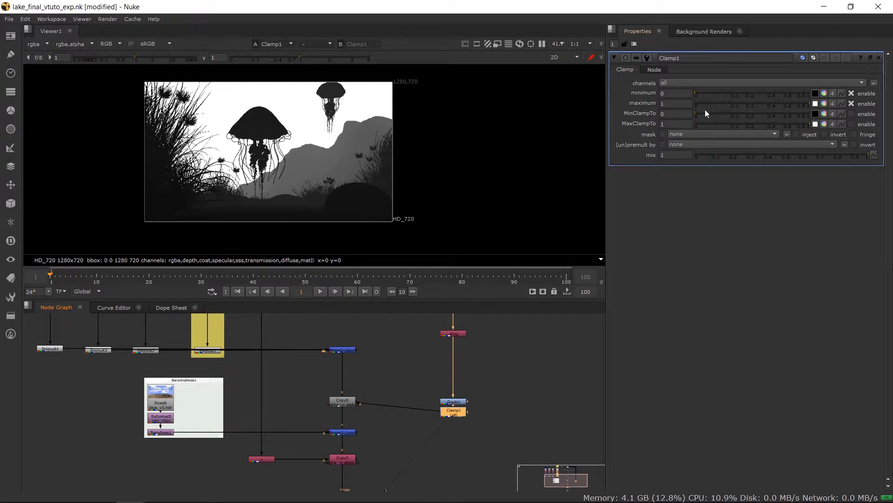
mouse_move(697, 94)
left_mouse_down()
mouse_move(714, 91)
mouse_move(688, 94)
left_mouse_up()
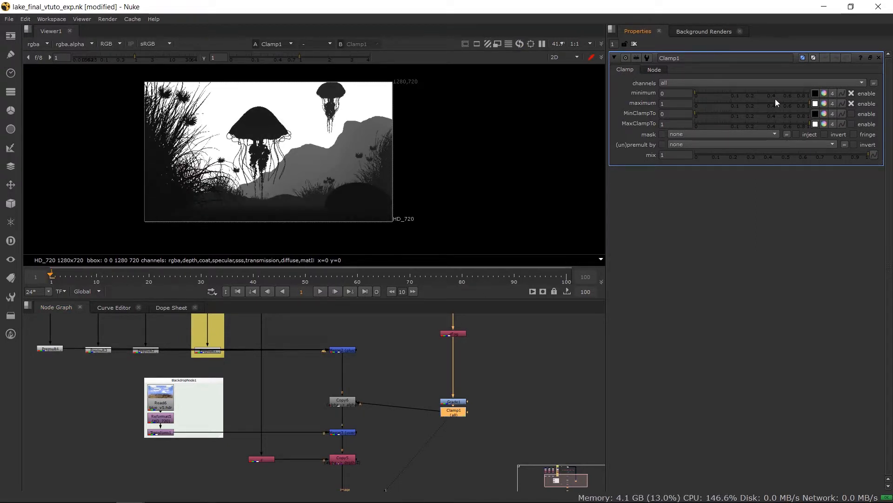
left_click_drag(794, 102, 851, 121)
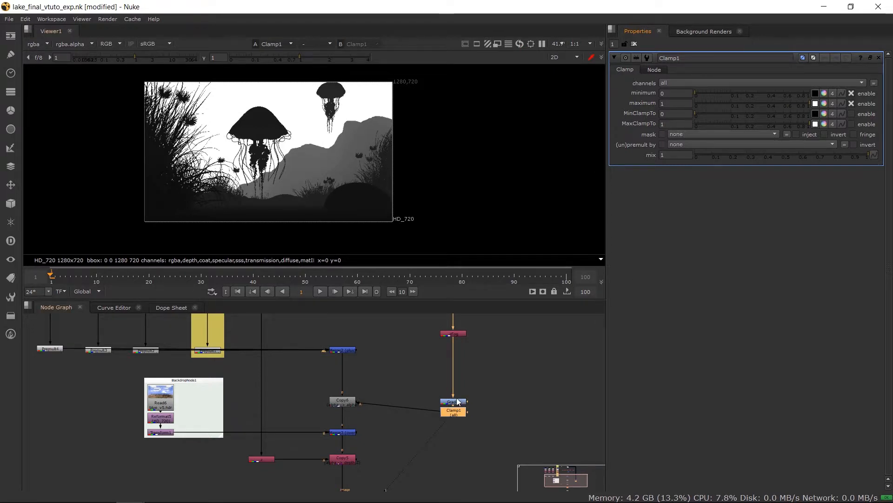
Step: Space the Grade node above the Clamp node and move both up with Copy6 to make room above the lower blue merge
left_click_drag(458, 401, 454, 386)
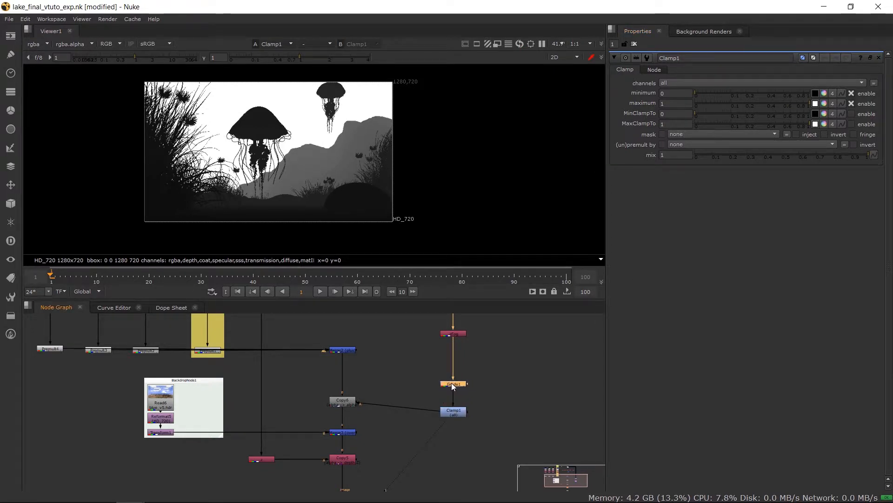
left_click_drag(456, 418, 458, 402)
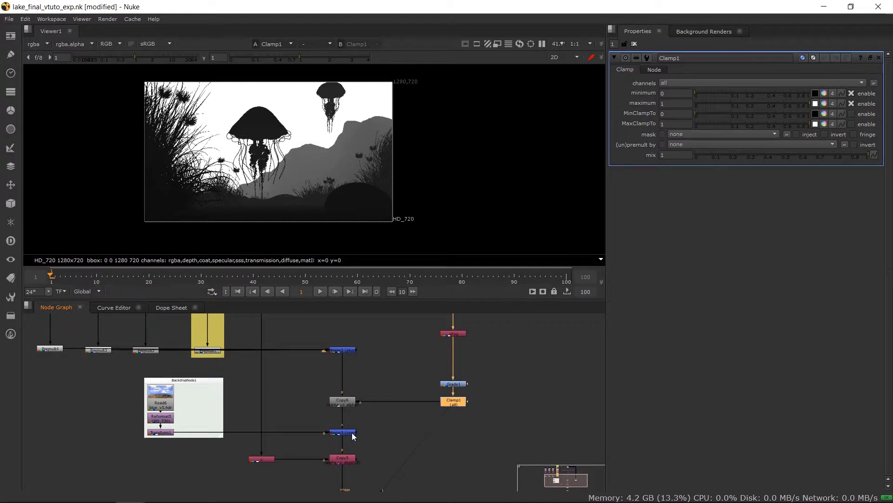
left_click_drag(525, 367, 288, 418)
left_click_drag(349, 403, 349, 382)
Step: Add a Merge node and insert it into the main branch between Copy6 and the lower blue merge
left_click(365, 408)
key("Tab")
type("merge")
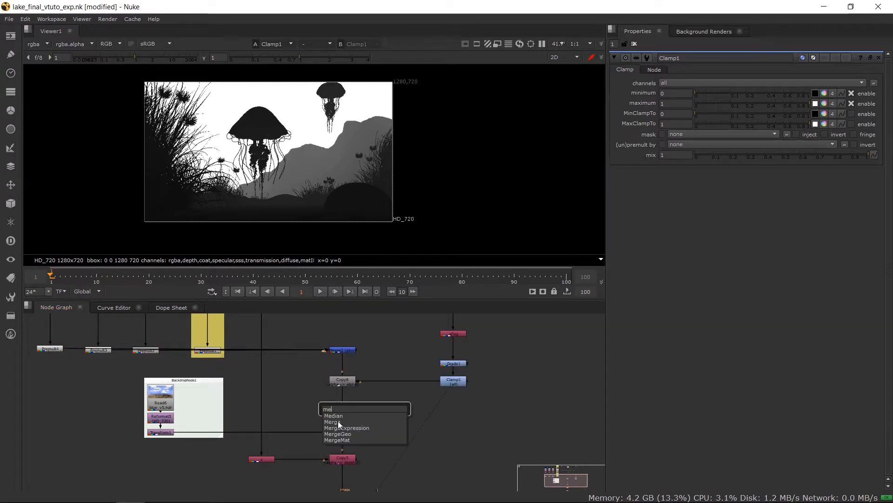
key("Return")
left_click(367, 406)
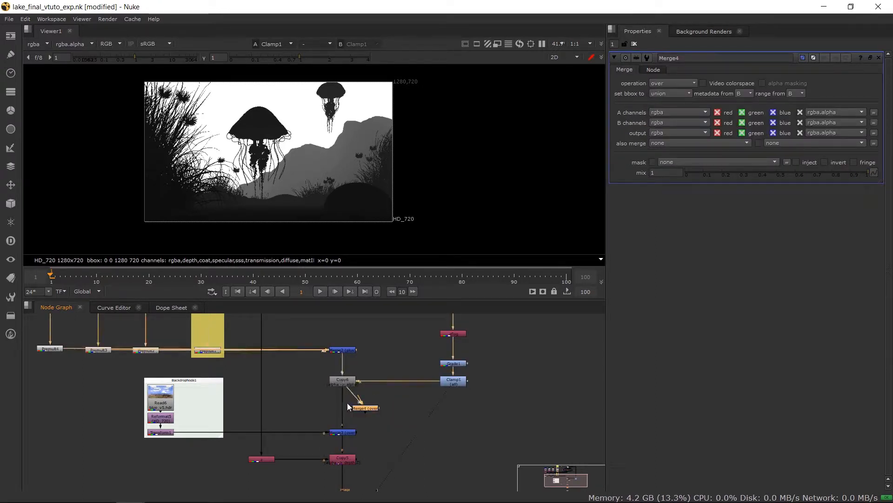
left_click_drag(367, 409, 344, 410)
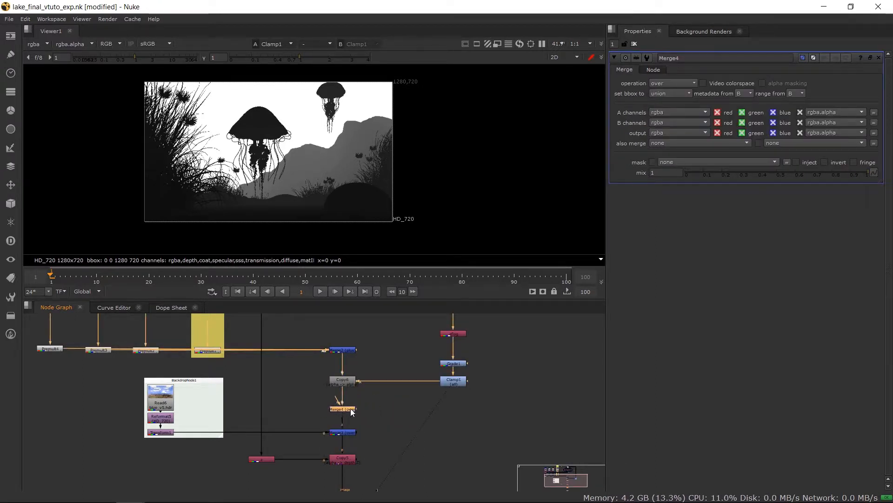
Step: Move the Clamp node down level with the new Merge node and lower the Grade node slightly above it
left_click_drag(455, 384, 455, 410)
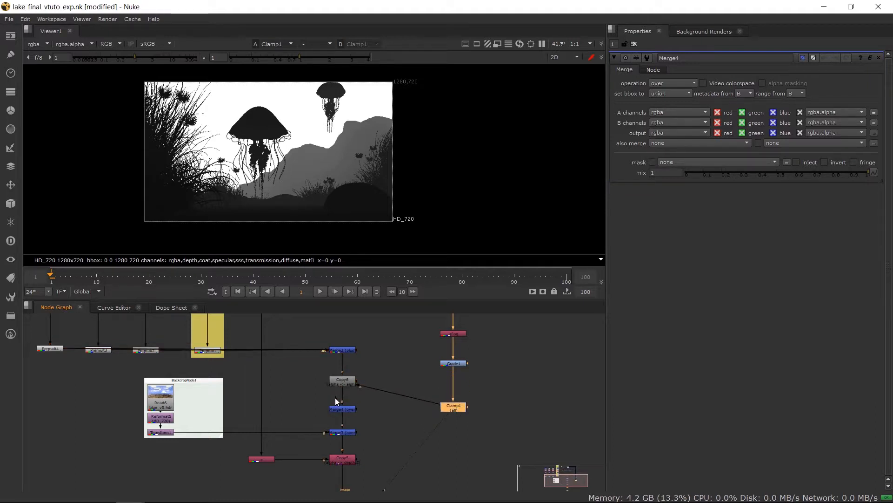
key("ctrl")
left_click(453, 384, "ctrl")
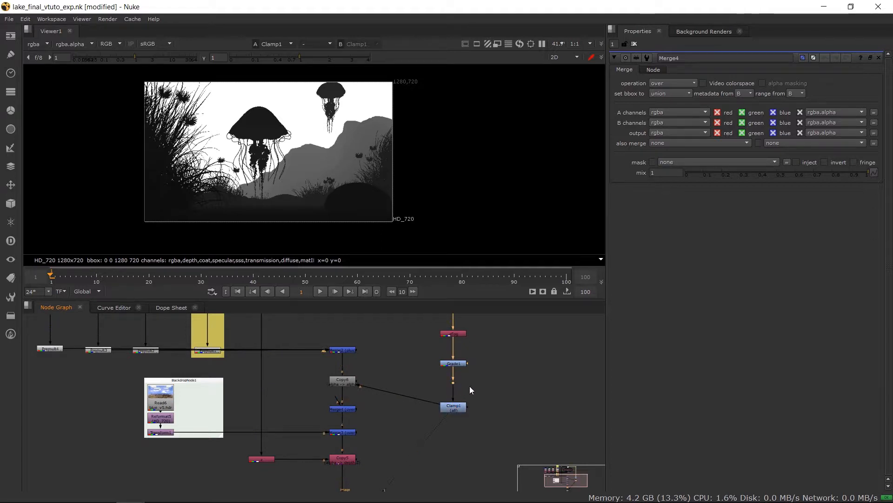
key("Delete")
left_click_drag(454, 364, 454, 376)
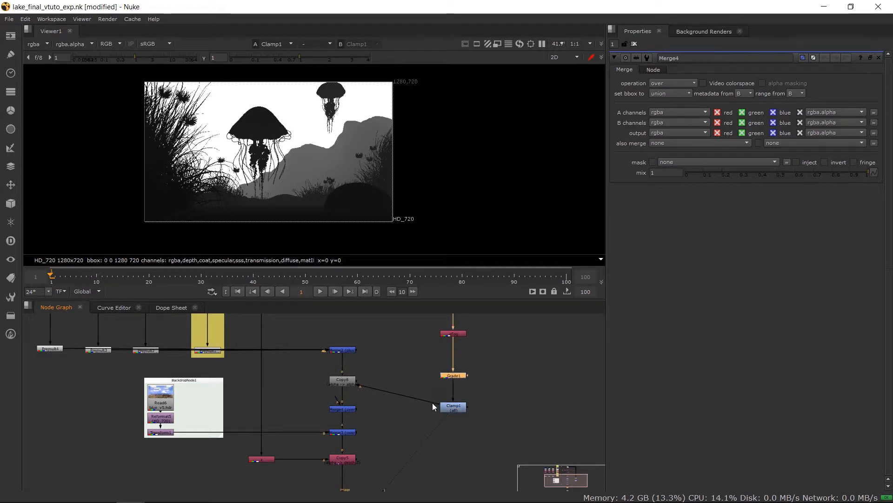
Step: Reconnect Copy6's A input to the Grade node and connect the new Merge node's A input to the Clamp node
left_click_drag(433, 406, 441, 386)
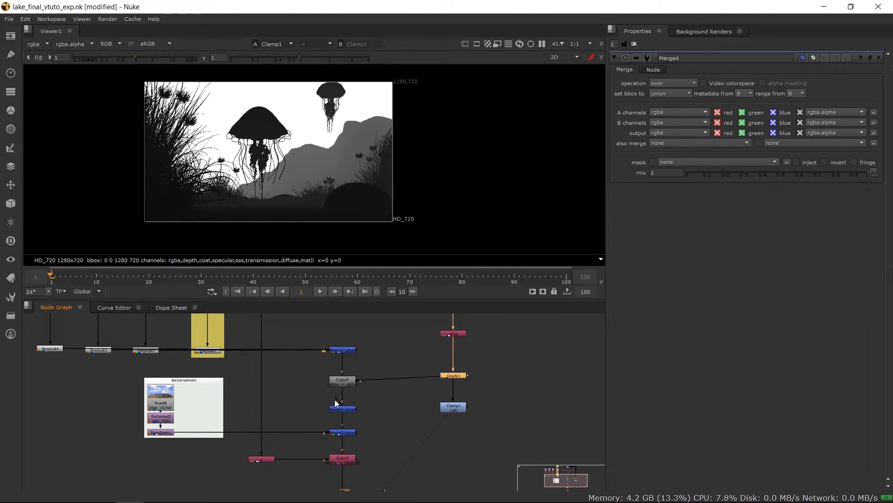
left_click_drag(358, 409, 454, 411)
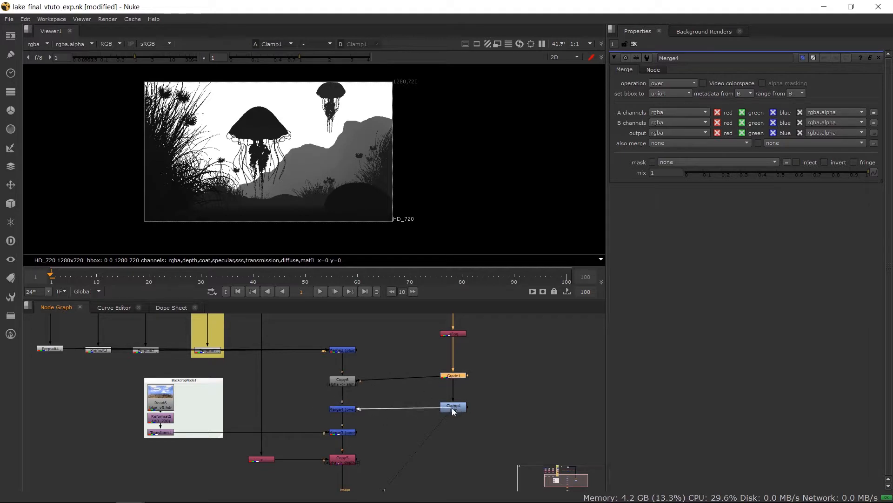
left_click_drag(456, 376, 456, 382)
left_click(454, 407)
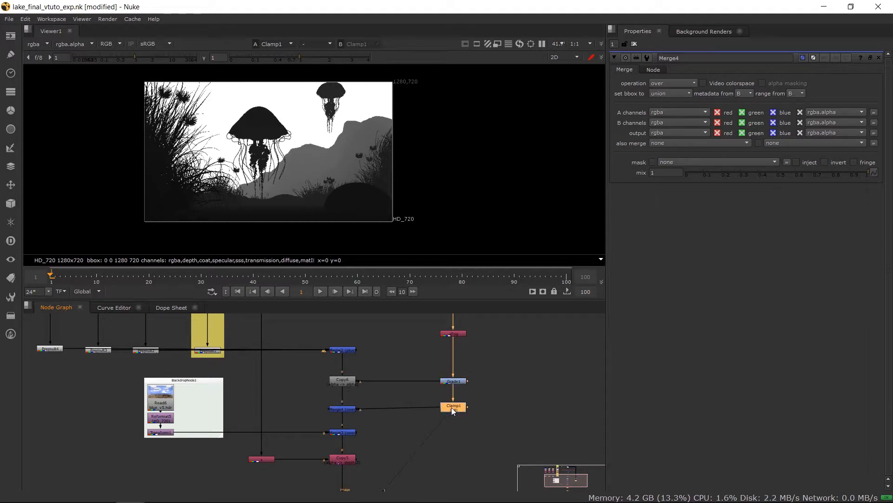
Step: Set the operation of the new Merge node below Copy6 to plus
left_click(346, 409)
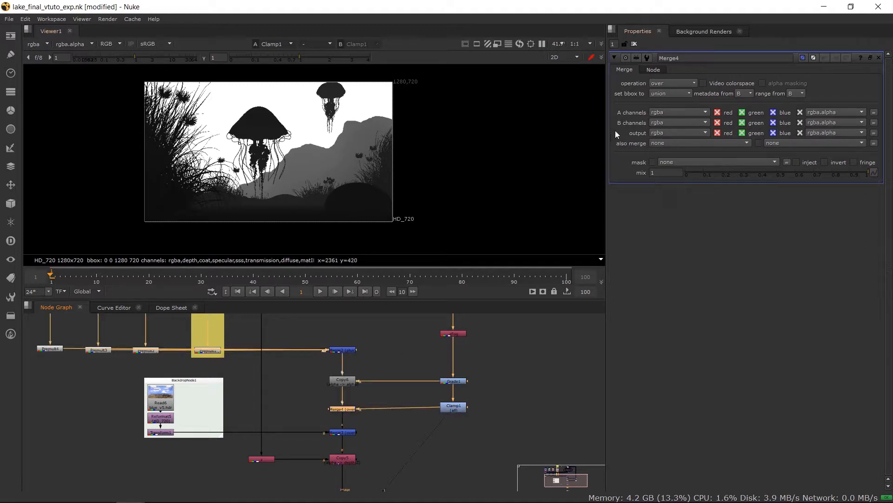
left_click(664, 86)
left_click(672, 212)
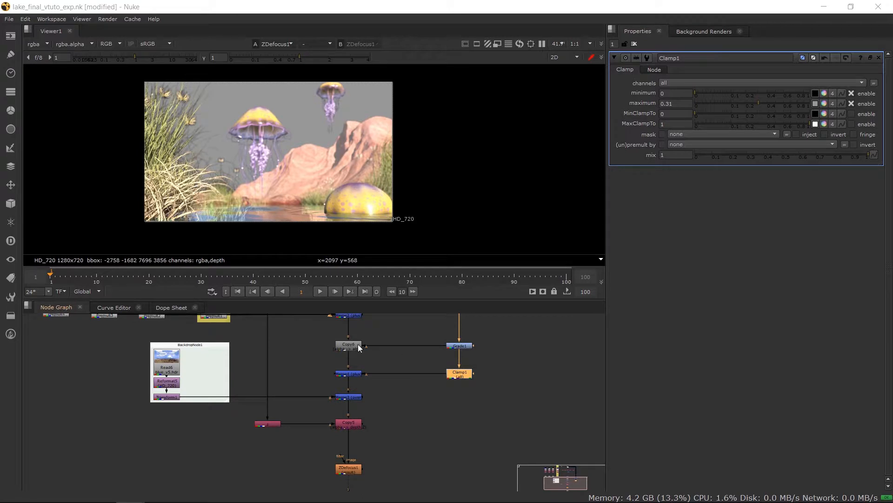
Step: Change Copy6's destination channel to depth.Z so that rgba.alpha is copied into it
left_click(359, 347)
left_click(811, 84)
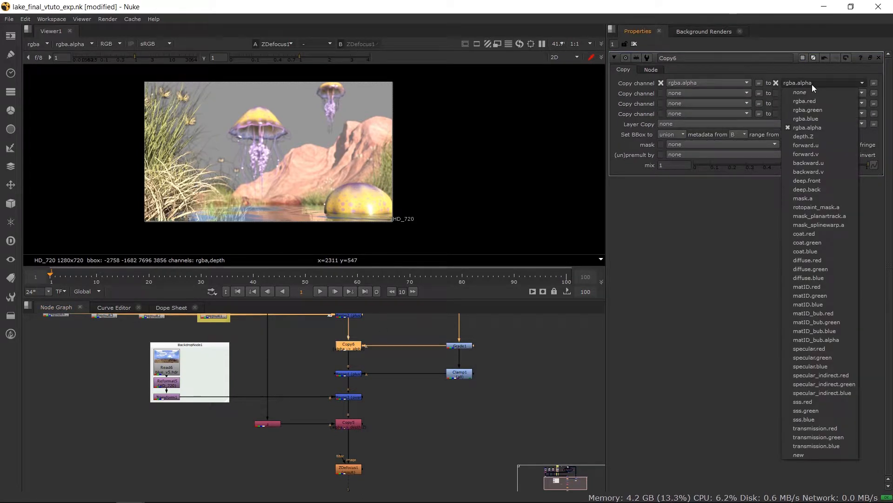
left_click(820, 137)
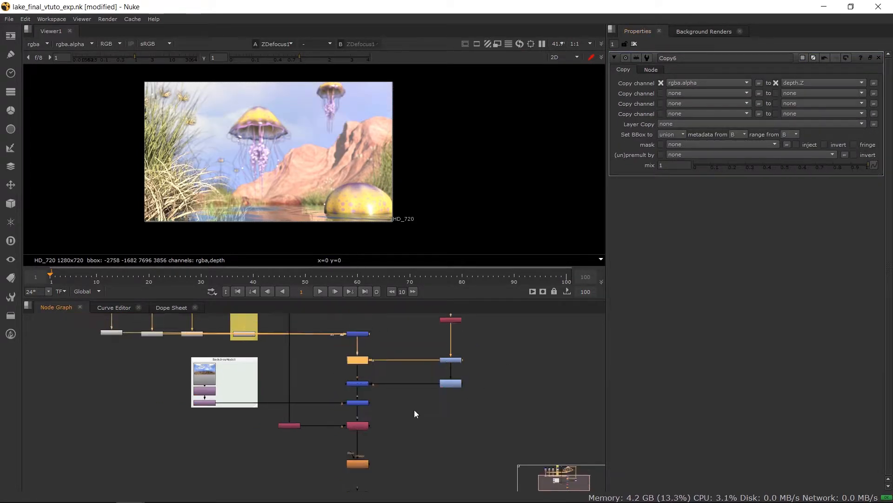
Step: Lower the maximum of Clamp1 to 0.235
left_click(454, 382)
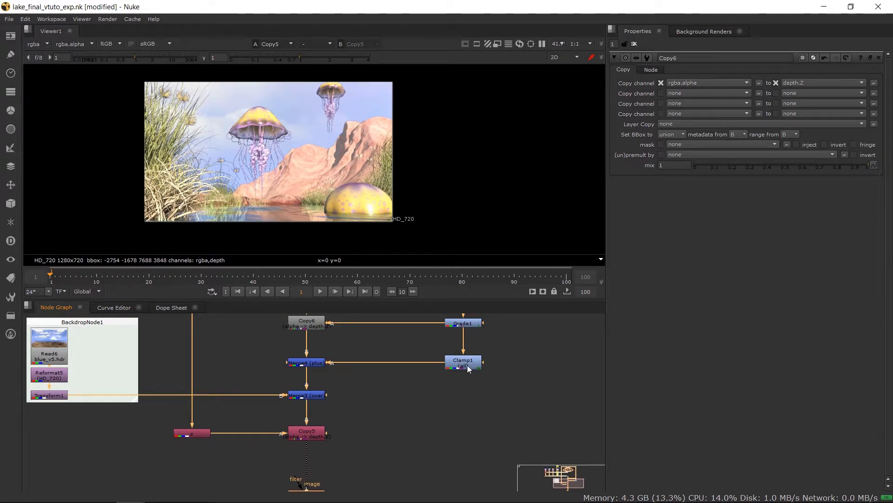
double_click(467, 364)
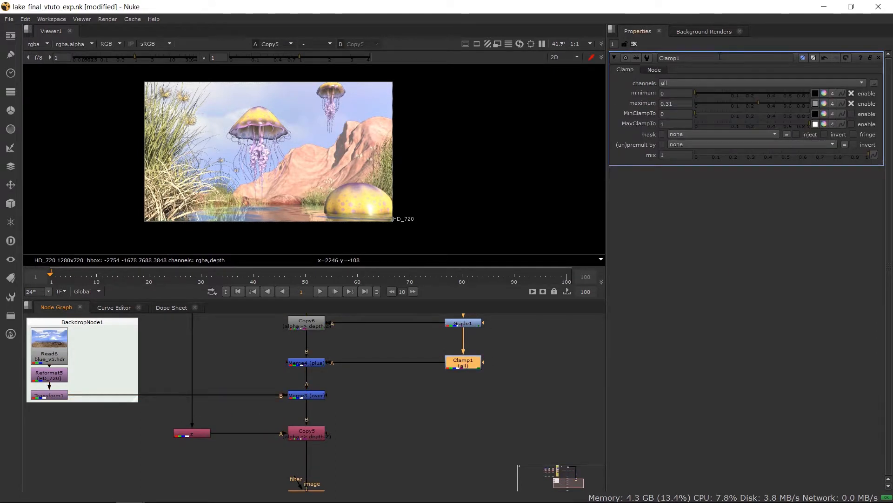
mouse_move(758, 100)
left_mouse_down()
mouse_move(725, 104)
mouse_move(821, 95)
mouse_move(725, 107)
mouse_move(812, 103)
mouse_move(793, 106)
mouse_move(812, 93)
mouse_move(751, 104)
left_mouse_up()
scroll(294, 154, "up", 3)
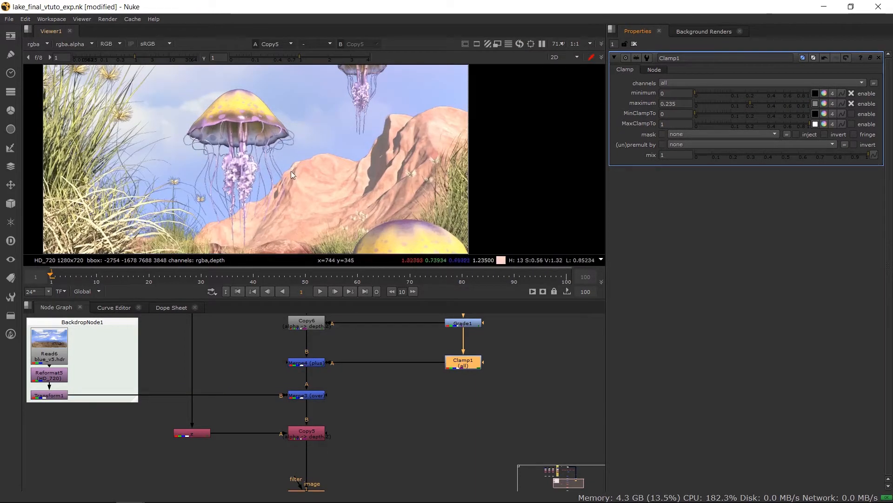
middle_click_drag(292, 171, 319, 105)
Step: Try raising the minimum of Clamp1 slightly above zero, and return it to 0
mouse_move(698, 114)
left_mouse_down()
mouse_move(816, 106)
mouse_move(695, 116)
left_mouse_up()
middle_click_drag(474, 70, 455, 157)
scroll(451, 140, "down", 2)
left_click(700, 92)
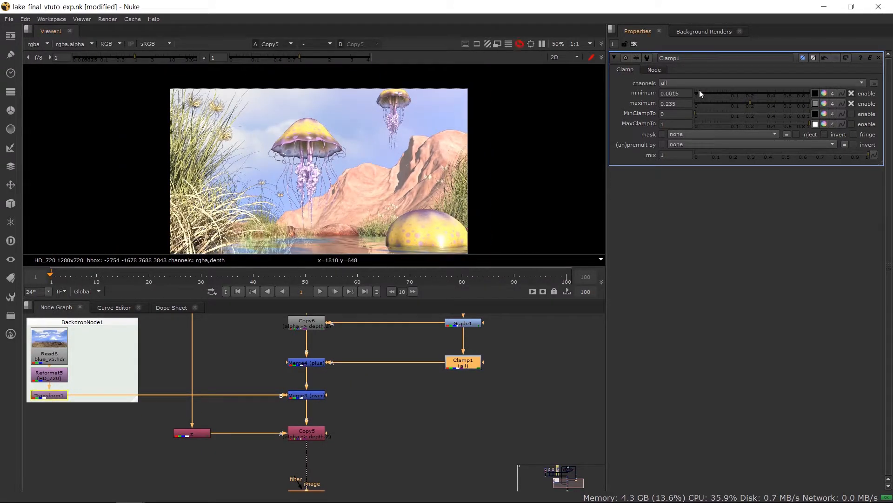
left_click_drag(699, 91, 685, 102)
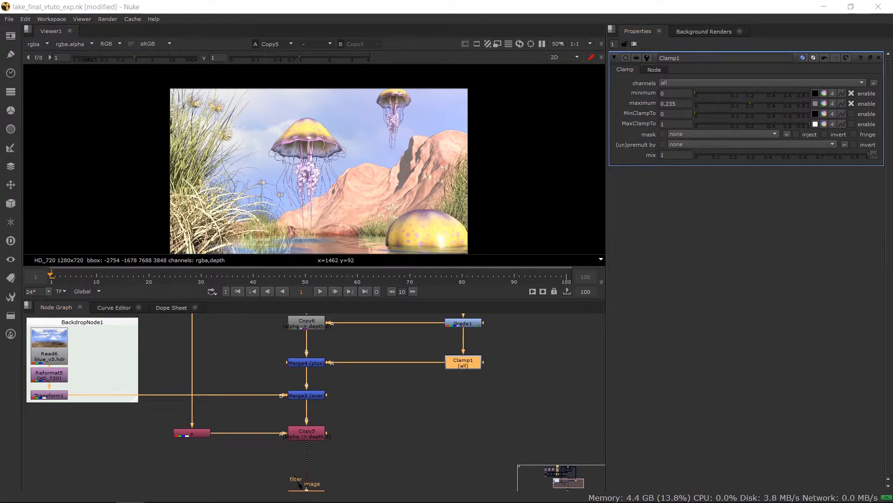
Step: Duplicate Grade1 and insert the copy in the depth branch directly below the fog shuffle node, aligned above Grade1
middle_click_drag(463, 323, 452, 389)
double_click(460, 358)
scroll(486, 355, "down", 1)
middle_click_drag(479, 338, 456, 434)
scroll(478, 360, "down", 1)
left_click_drag(444, 397, 448, 340)
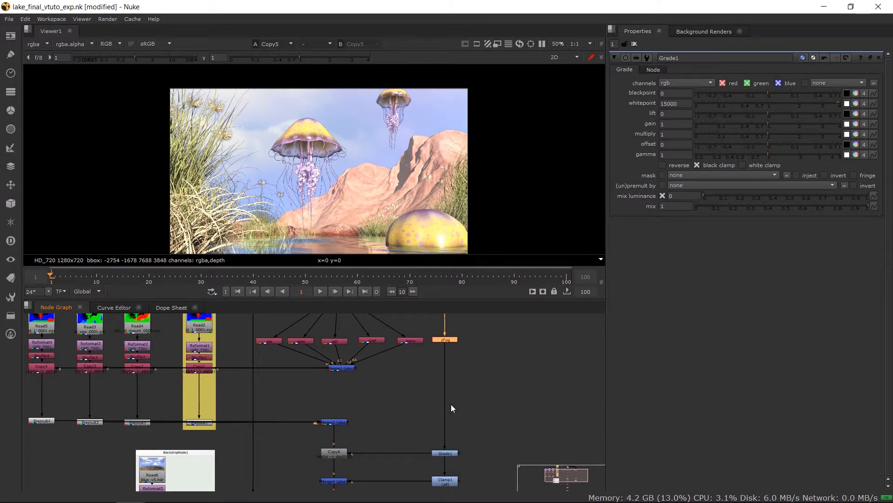
left_click(449, 452)
key("alt+c")
left_click_drag(450, 451, 442, 362)
left_click_drag(409, 448, 443, 451)
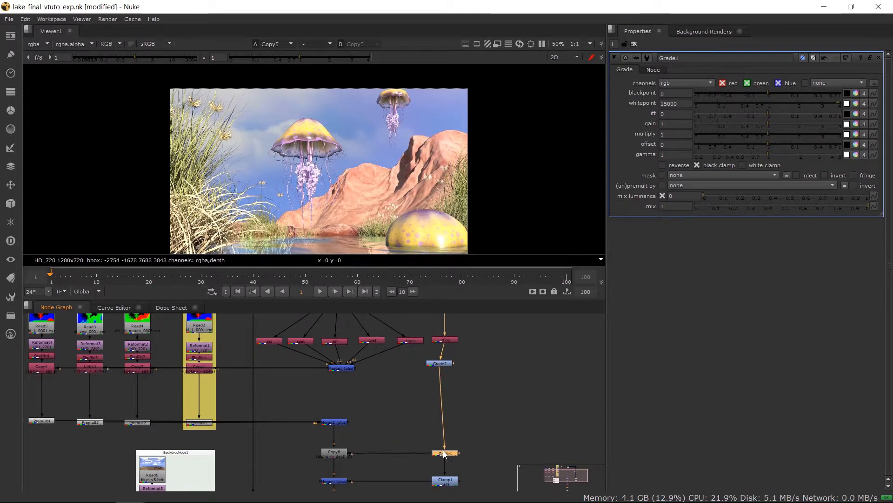
left_click_drag(450, 362, 455, 362)
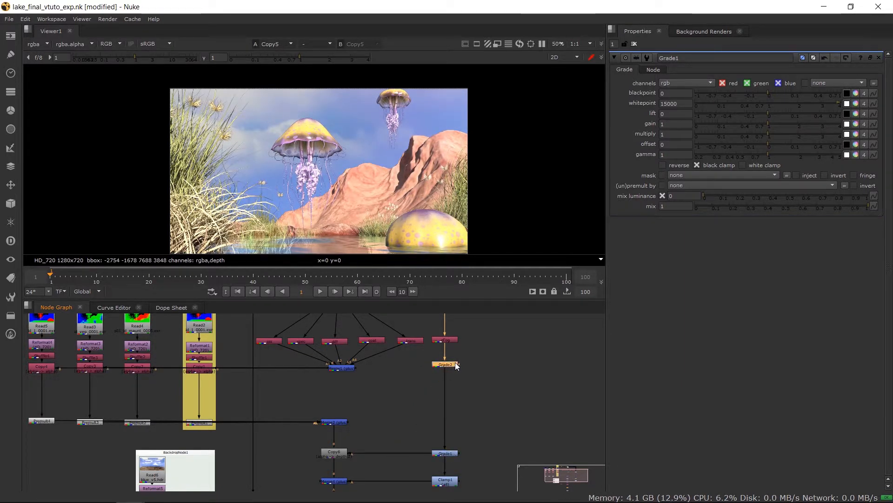
Step: Set the whitepoint of Grade1 to 1
left_click(440, 454)
double_click(674, 103)
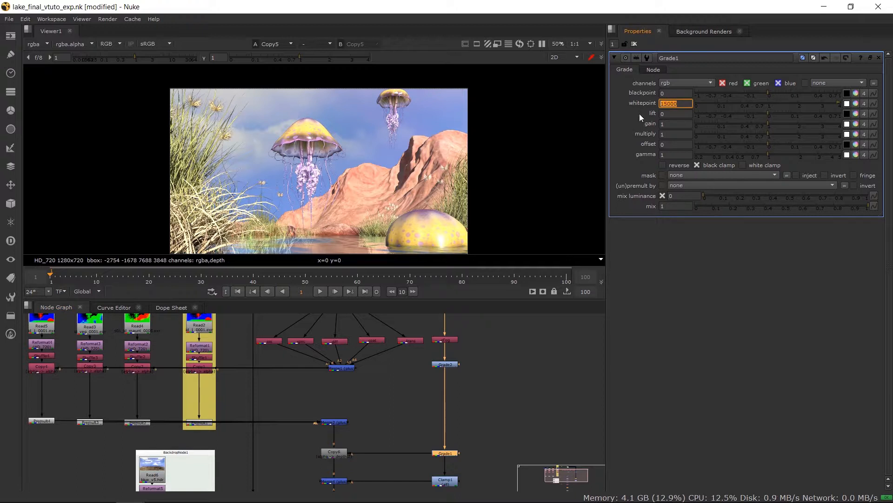
type("1")
key("Return")
left_click(463, 445)
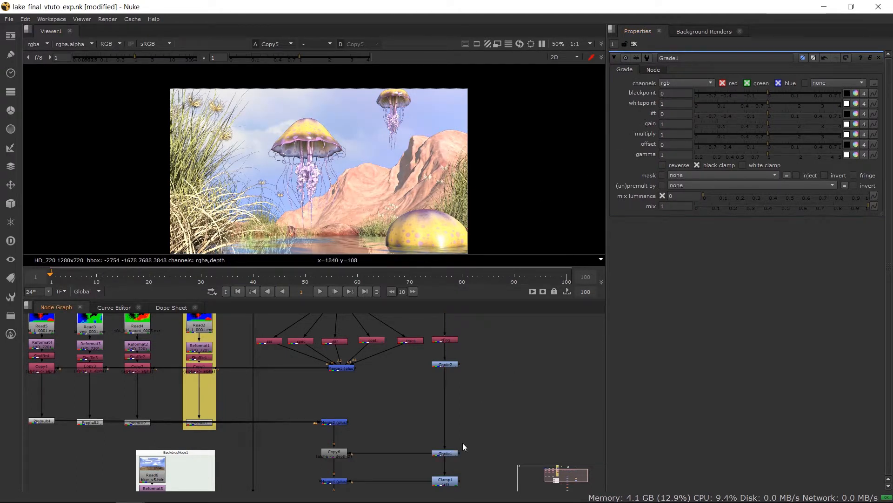
Step: Try a whitepoint of 0.04 in Grade1 and check the settings of Grade2
left_click(453, 457)
left_click_drag(767, 103, 710, 133)
middle_click_drag(473, 375, 454, 362)
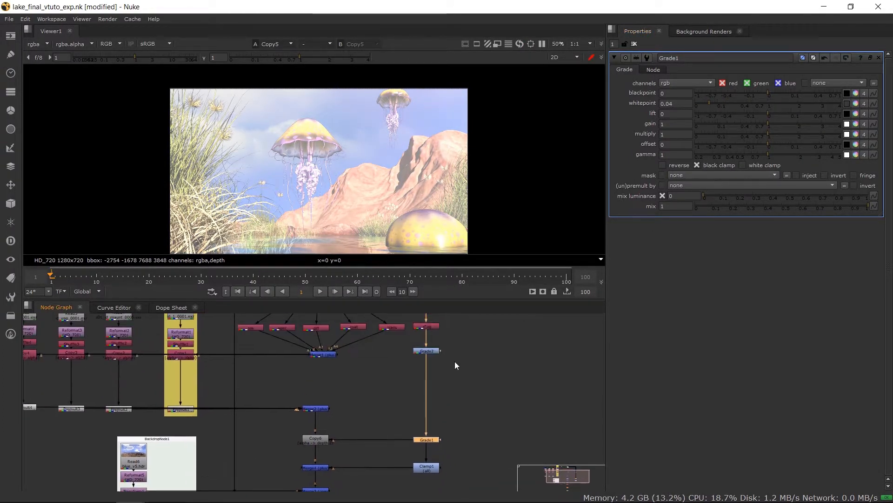
left_click(445, 364)
double_click(435, 351)
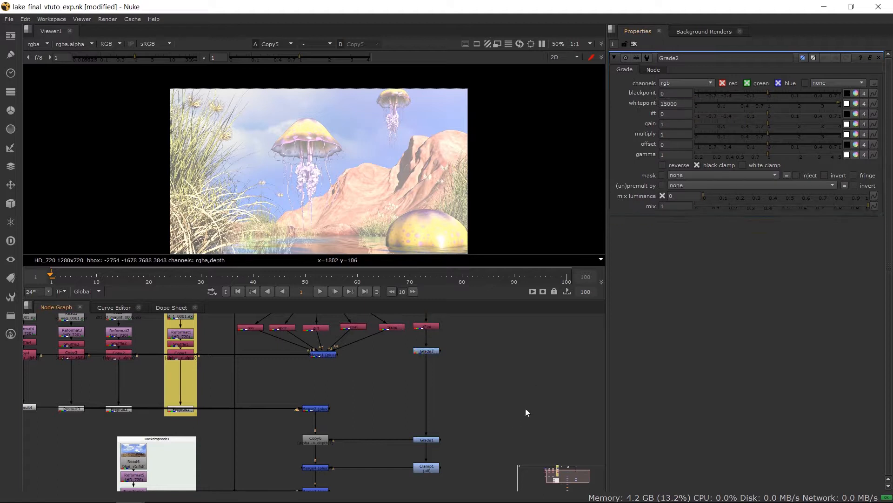
Step: Raise the whitepoint of Grade1 to just under 1 to weaken the fog
middle_click_drag(436, 424, 445, 357)
left_click(434, 371)
double_click(434, 372)
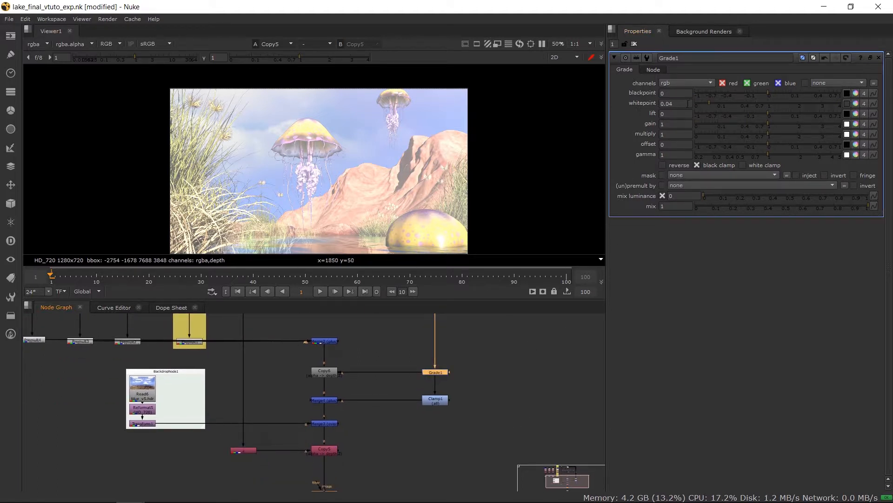
left_click_drag(712, 102, 761, 102)
Step: Review the Clamp1 settings and fog branch, and inspect the composite's water, rocks and plants up close
double_click(440, 399)
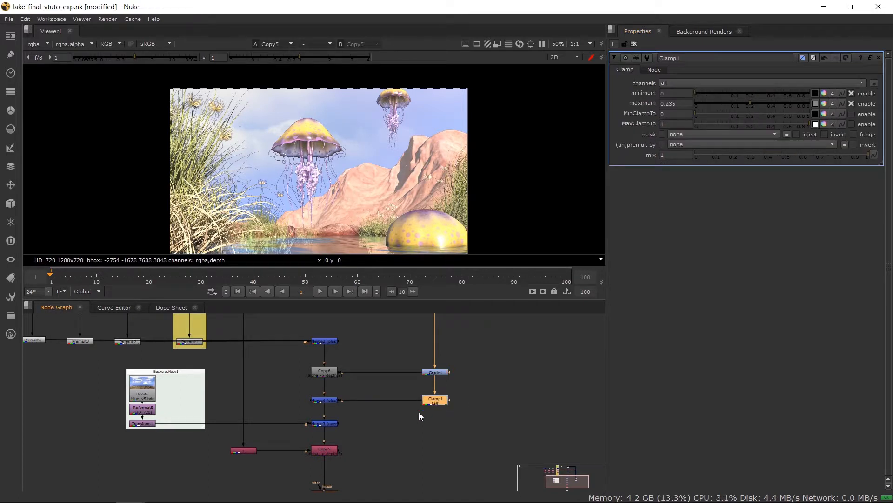
middle_click_drag(431, 412, 456, 389)
middle_click_drag(450, 412, 434, 437)
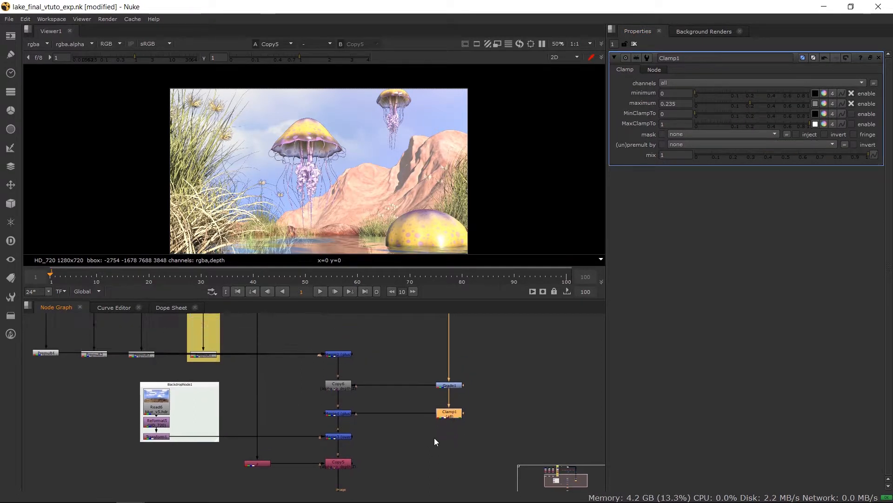
scroll(416, 443, "down", 2)
scroll(412, 403, "down", 2)
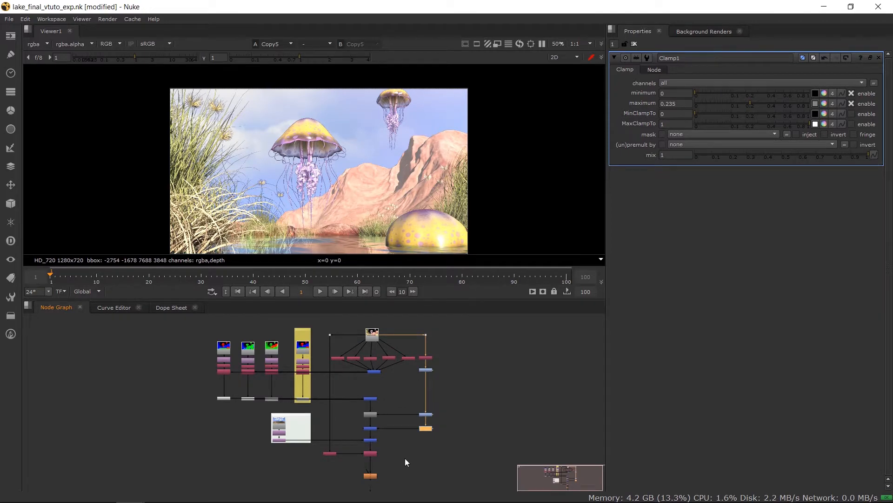
scroll(406, 419, "up", 5)
scroll(329, 179, "up", 2)
scroll(340, 141, "down", 2)
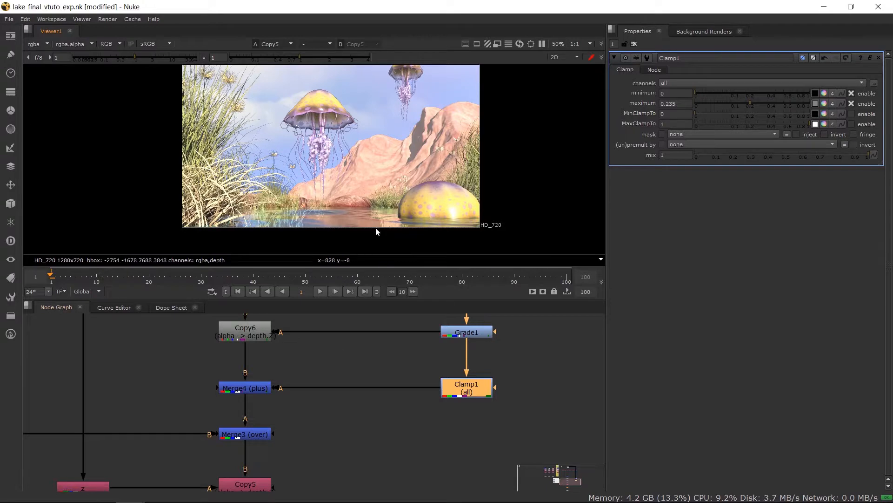
scroll(353, 214, "up", 3)
middle_click_drag(421, 170, 333, 188)
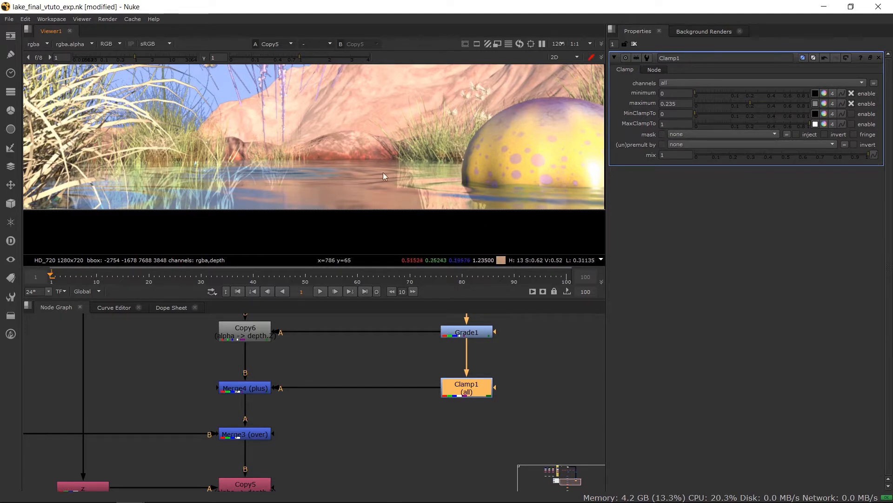
scroll(375, 151, "down", 3)
middle_click_drag(351, 132, 359, 169)
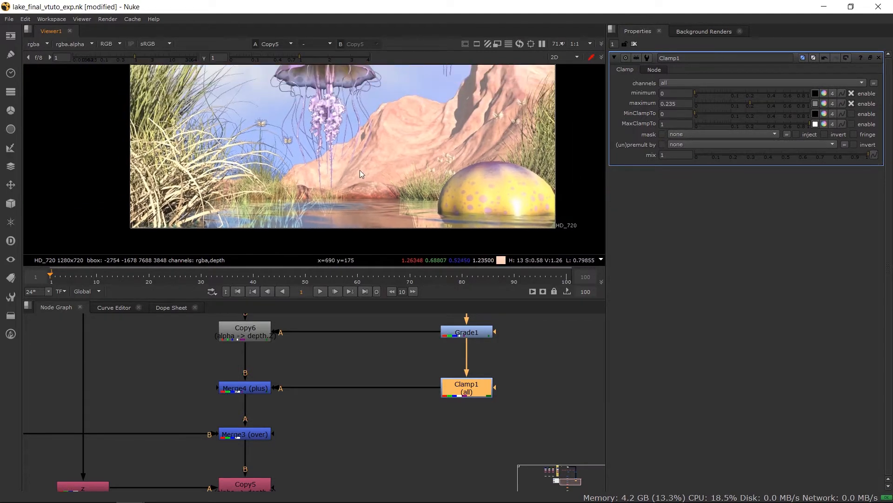
scroll(348, 158, "down", 3)
middle_click_drag(345, 134, 341, 173)
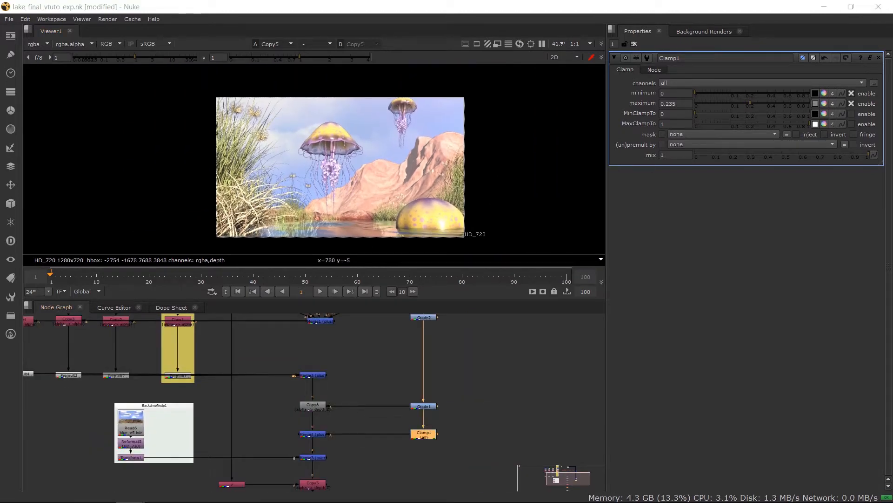
Step: Add a Grade node below Copy1 in the highlighted Read2 branch
scroll(173, 419, "down", 1)
middle_click_drag(172, 323, 246, 375)
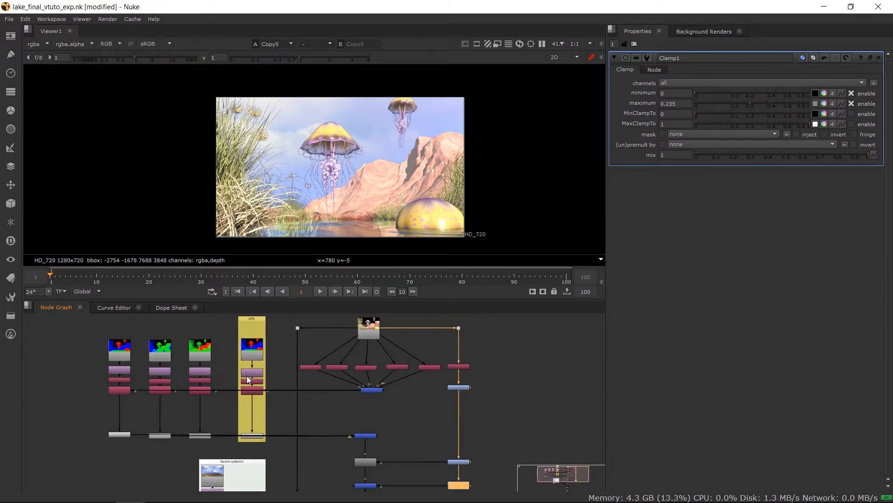
scroll(247, 375, "up", 2)
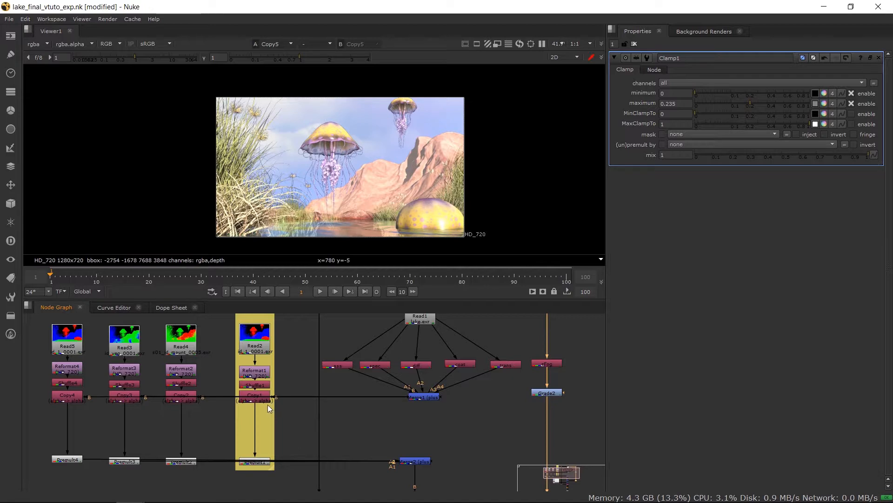
middle_click_drag(235, 439, 262, 449)
scroll(276, 412, "up", 3)
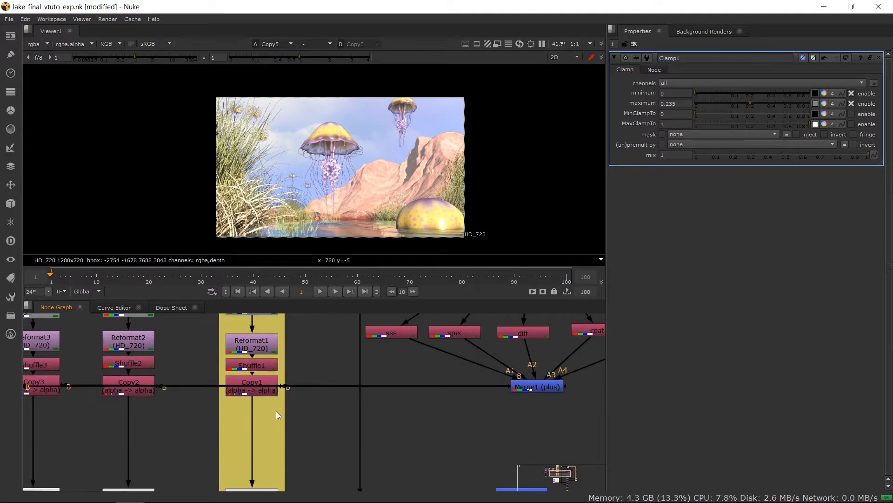
scroll(276, 411, "down", 2)
left_click(272, 400)
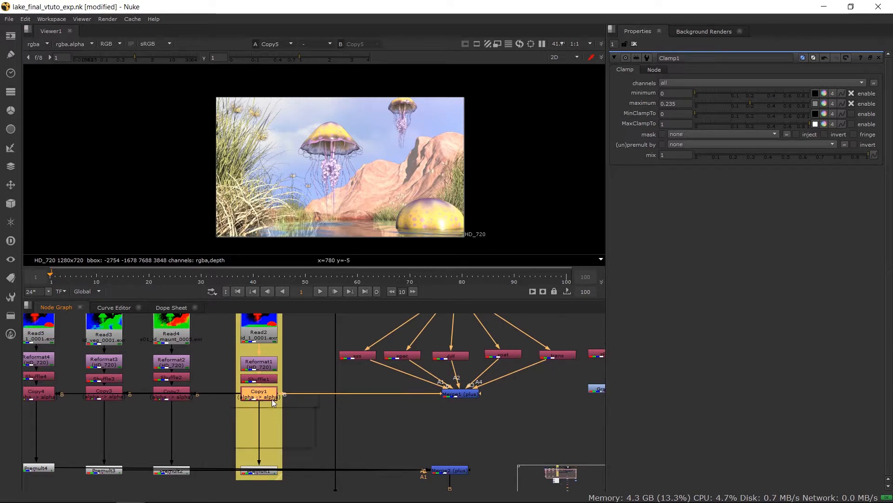
key("Tab")
type("g")
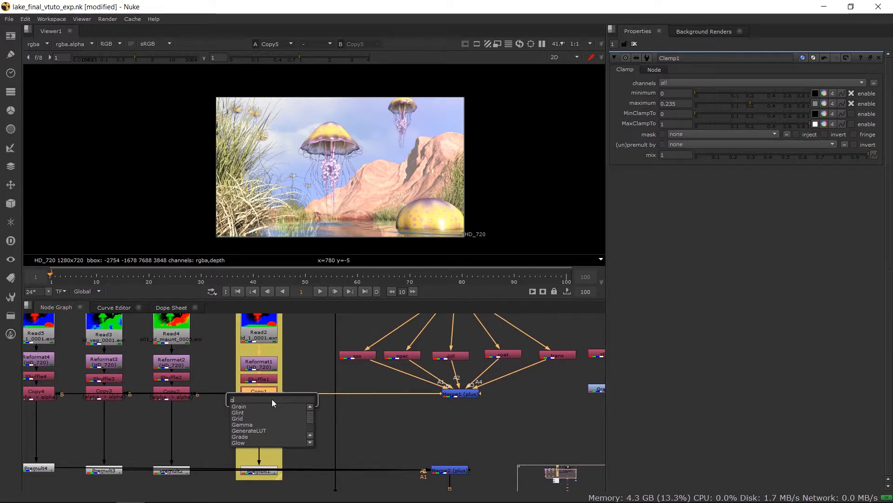
type("ra")
left_click(242, 412)
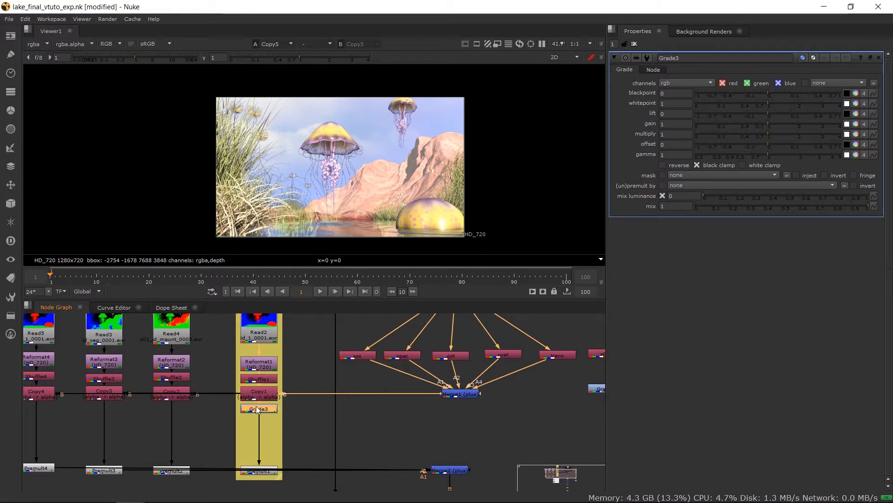
Step: Add a ColorCorrect node below the new Grade node in the Read2 branch
key("Tab")
type("c")
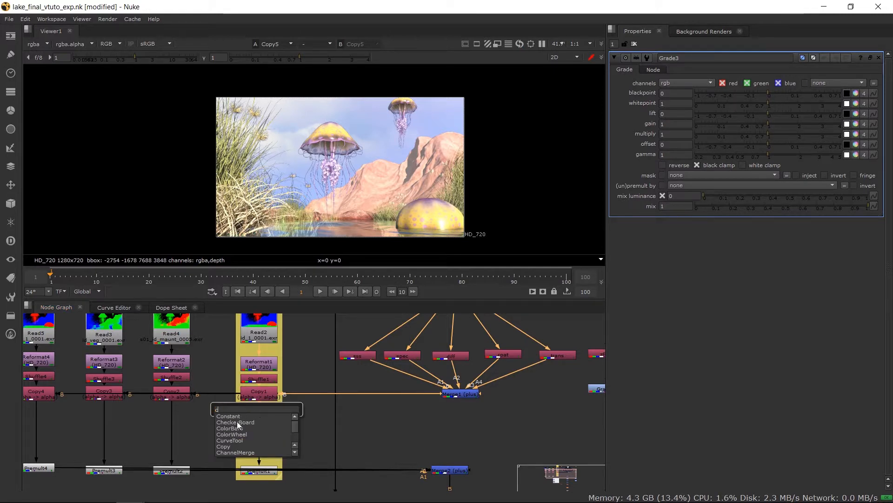
type("olo")
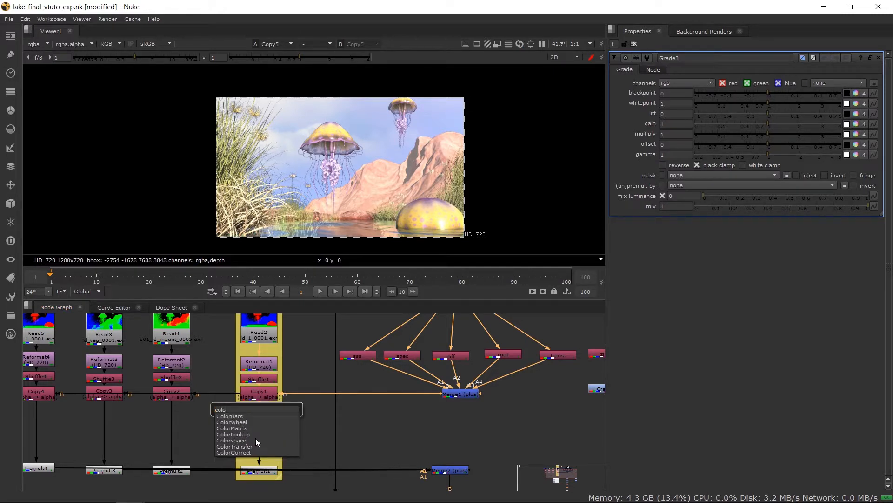
type("r")
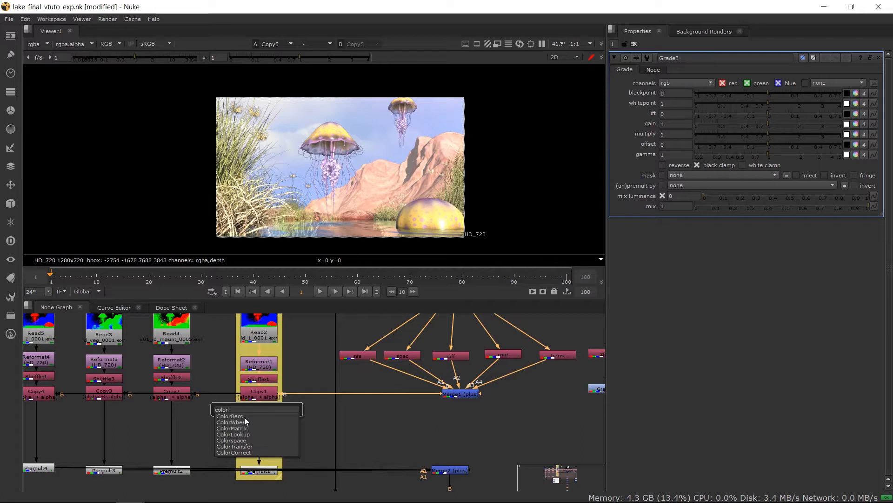
left_click(247, 452)
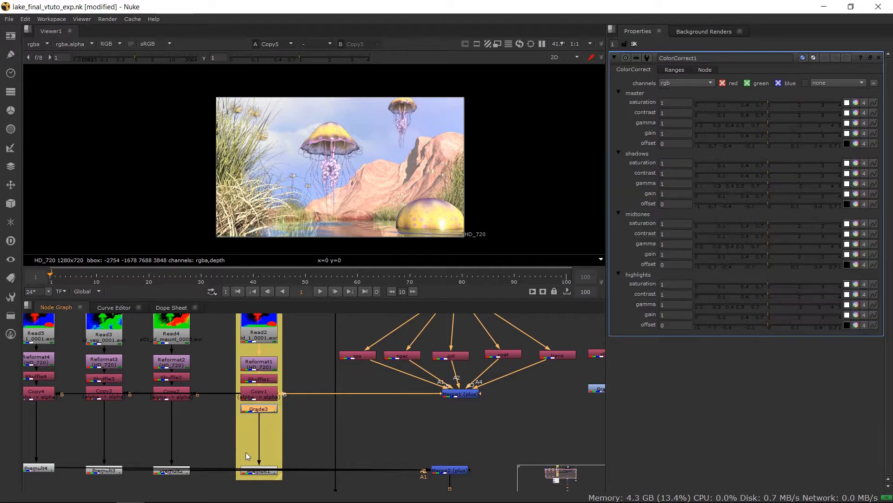
Step: Copy the Read2 branch's Grade and ColorCorrect pair and paste it below Copy2, Copy3 and Copy4
left_click(261, 410, "shift")
key("ctrl+c")
left_click(156, 438)
key("ctrl+v")
left_click_drag(173, 429, 173, 422)
left_click(103, 391)
key("ctrl+v")
left_click(37, 391)
key("ctrl+v")
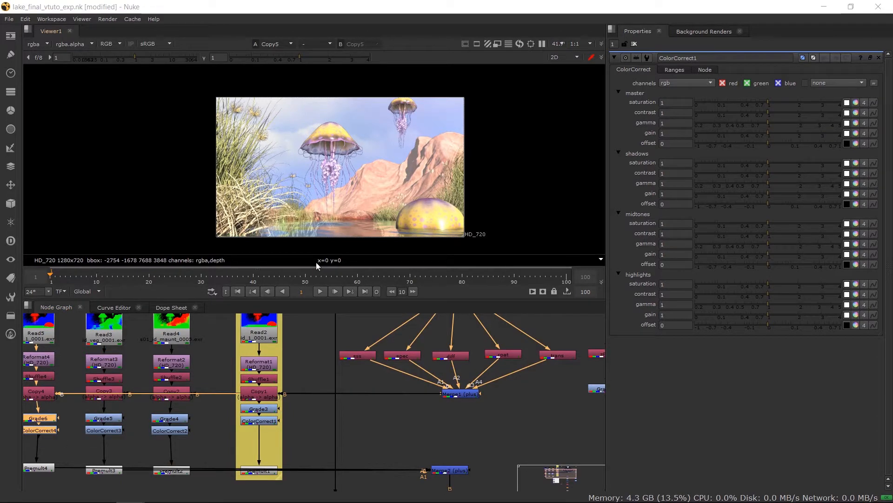
Step: Move the whole Read5 and Read3 branches further left to widen the spacing between the ID-mask columns
key("f")
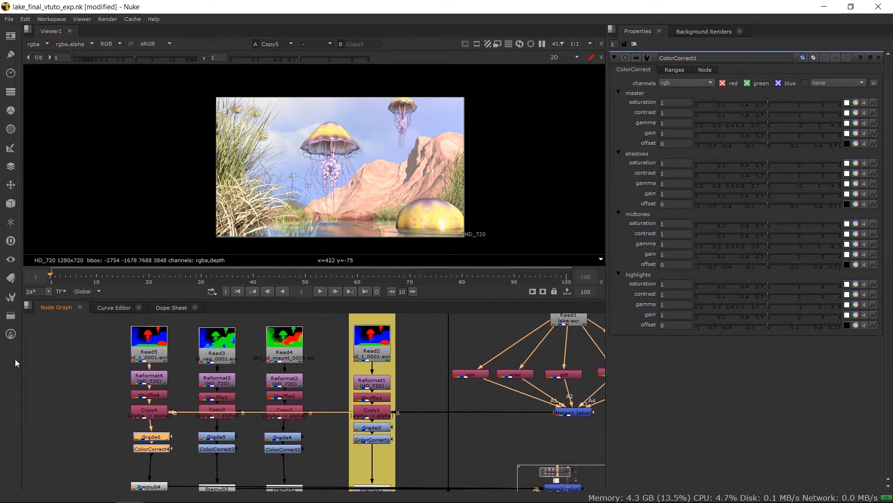
left_click_drag(73, 327, 161, 459)
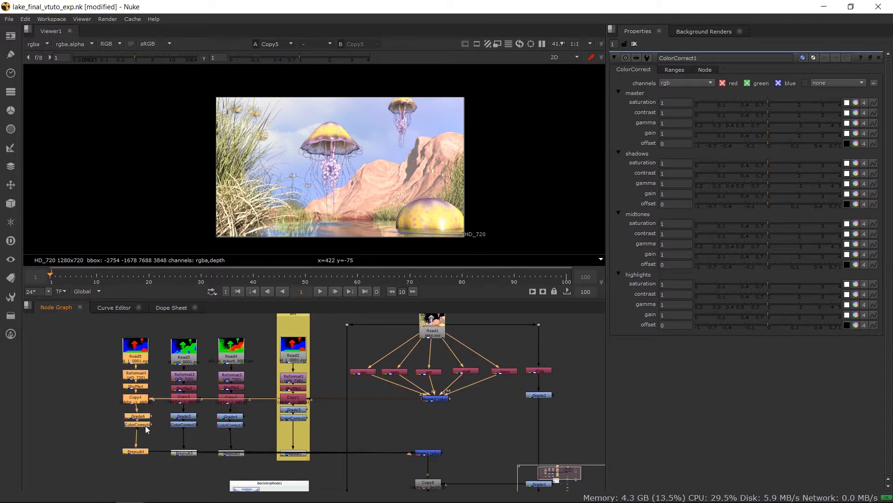
left_click_drag(144, 427, 126, 428)
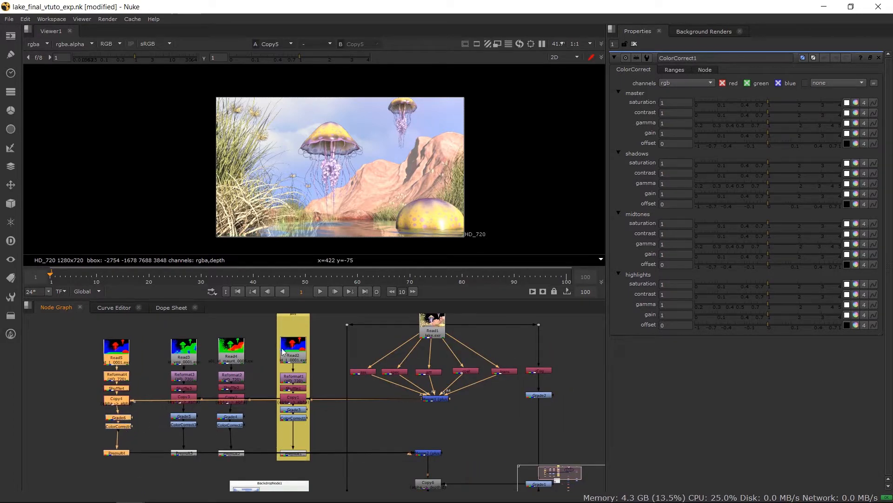
left_click_drag(205, 325, 152, 481)
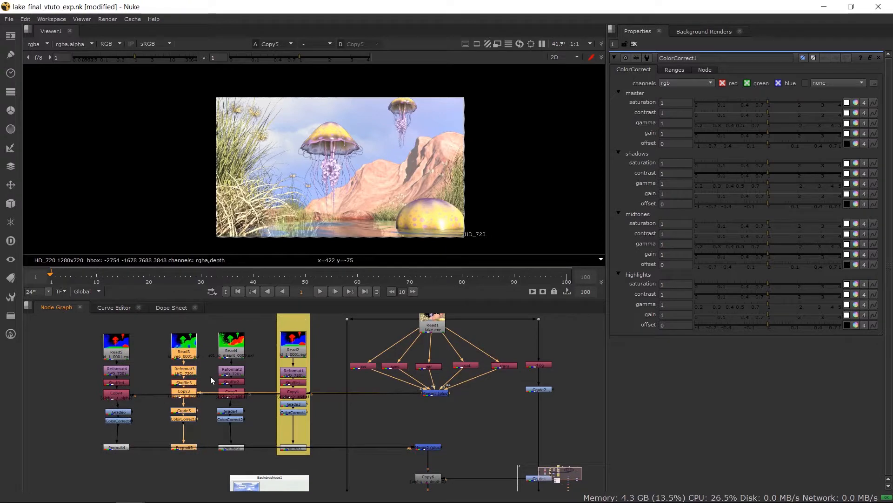
left_click_drag(191, 350, 184, 350)
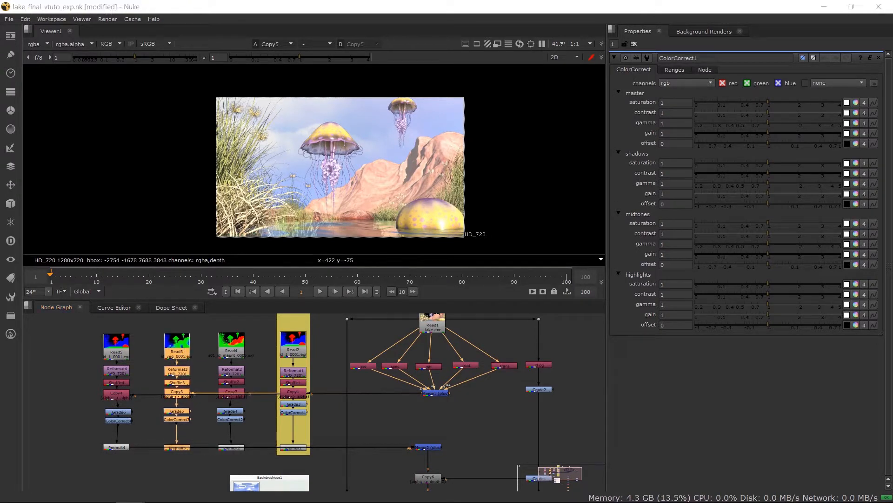
Step: Open Grade5 in the Read3 branch, try its whitepoint at 4, and undo the change
scroll(206, 417, "up", 2)
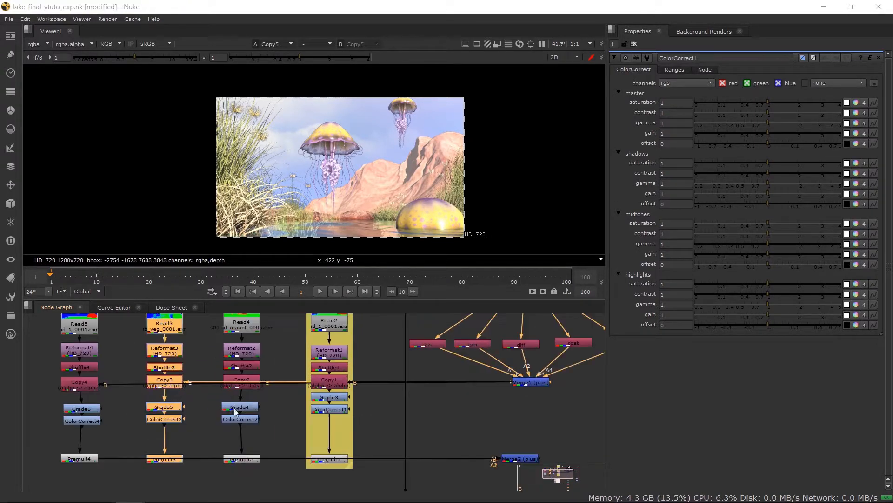
left_click(202, 412)
double_click(163, 408)
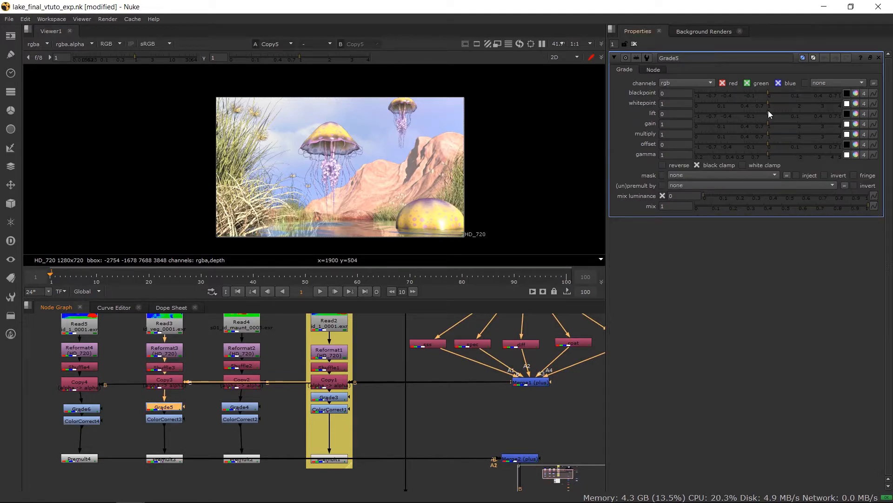
left_click_drag(768, 103, 867, 93)
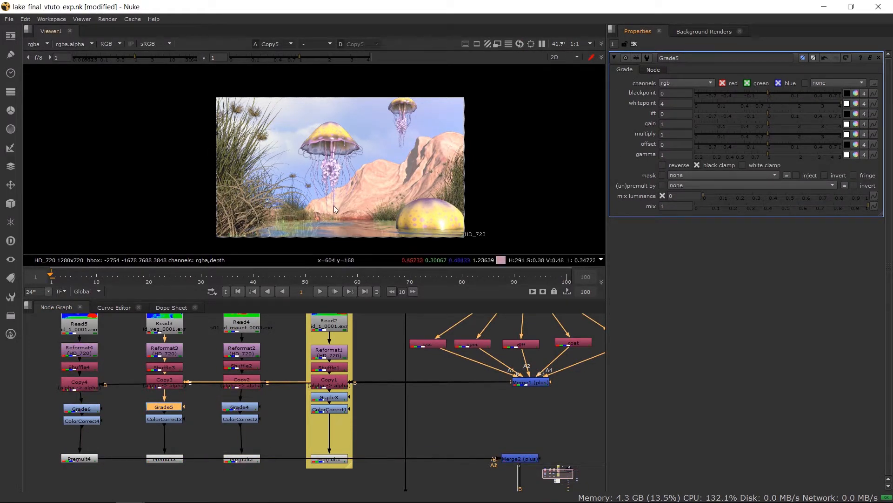
key("ctrl+z")
Step: Test Grade5's whitepoint at 4 and 10 with the vegetation viewed close up, and undo both changes
scroll(337, 193, "up", 4)
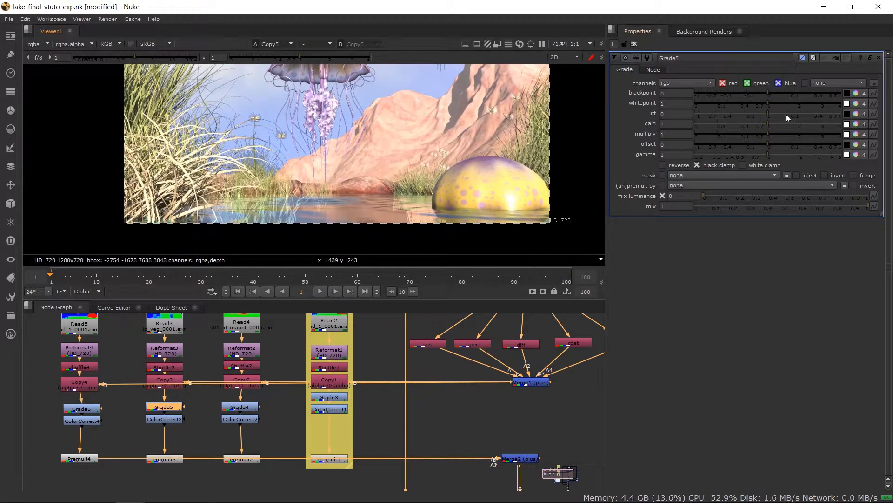
left_click_drag(768, 101, 865, 103)
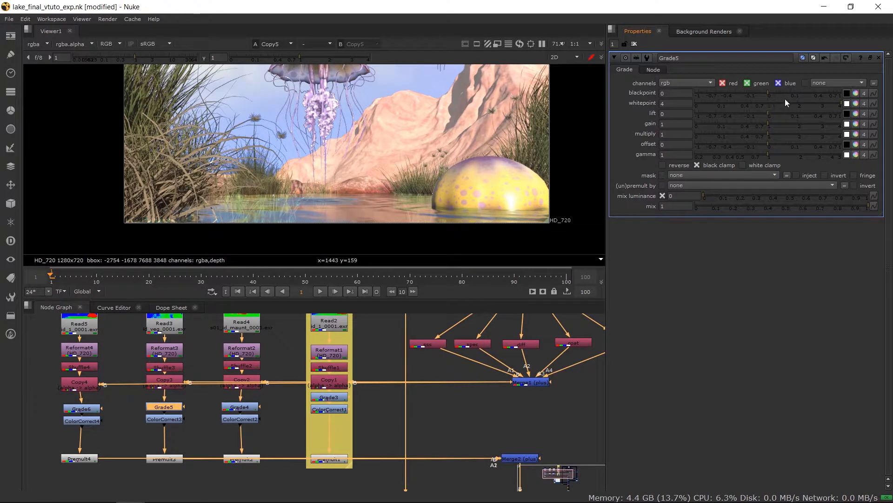
left_click_drag(785, 101, 873, 110)
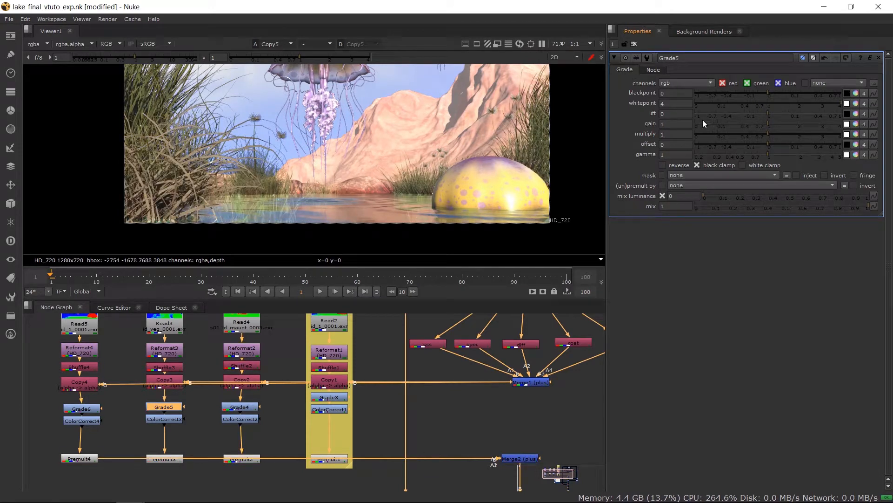
left_click(674, 103)
type("10")
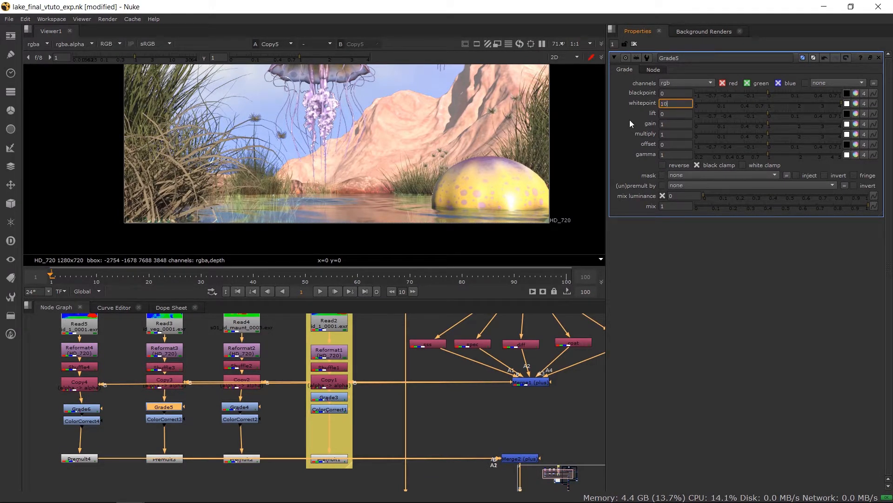
key("Return")
key("ctrl+z")
key("ctrl+z")
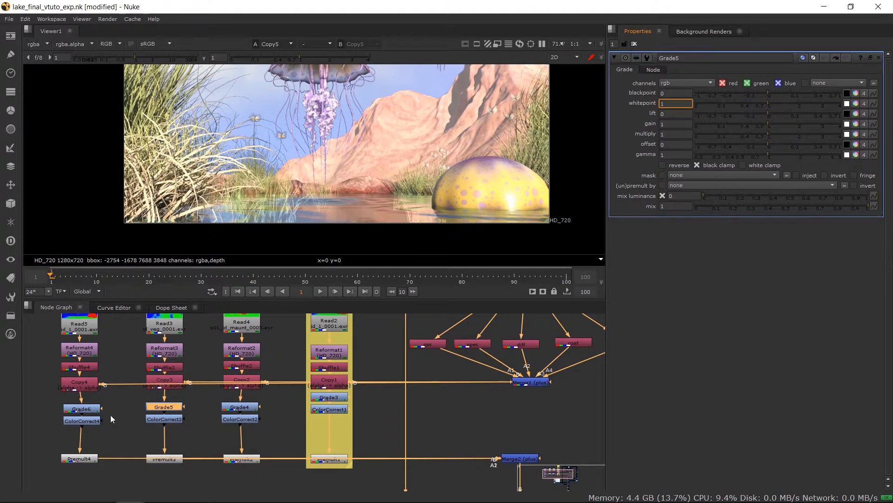
Step: Duplicate the Read2 node and place the copy between the Read5 and Read3 branches, beside Grade5
scroll(453, 424, "down", 1)
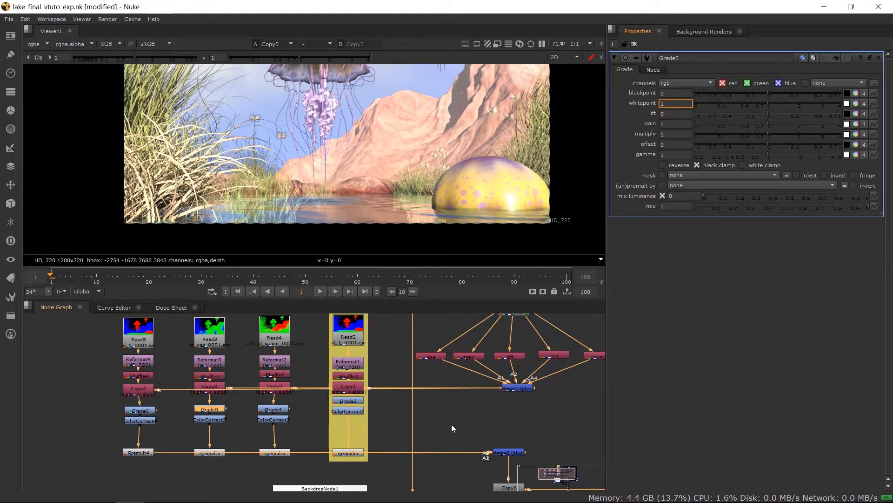
middle_click_drag(452, 425, 470, 444)
left_click(371, 350)
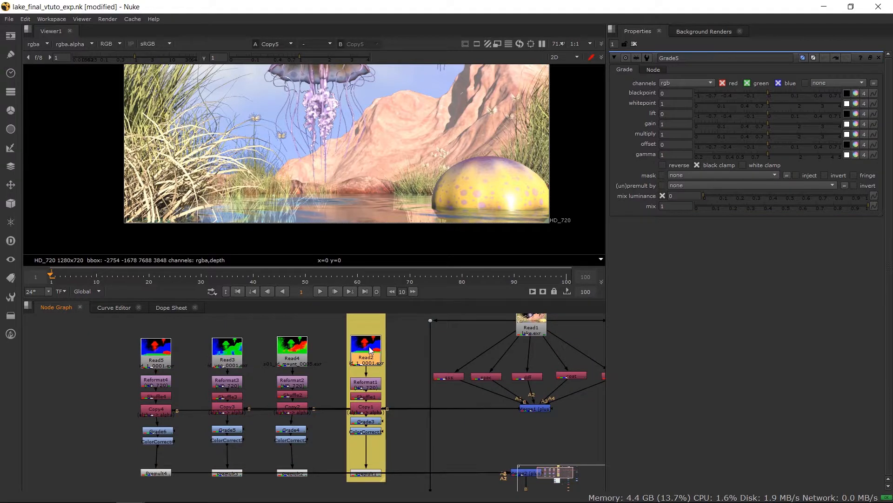
key("ctrl+v")
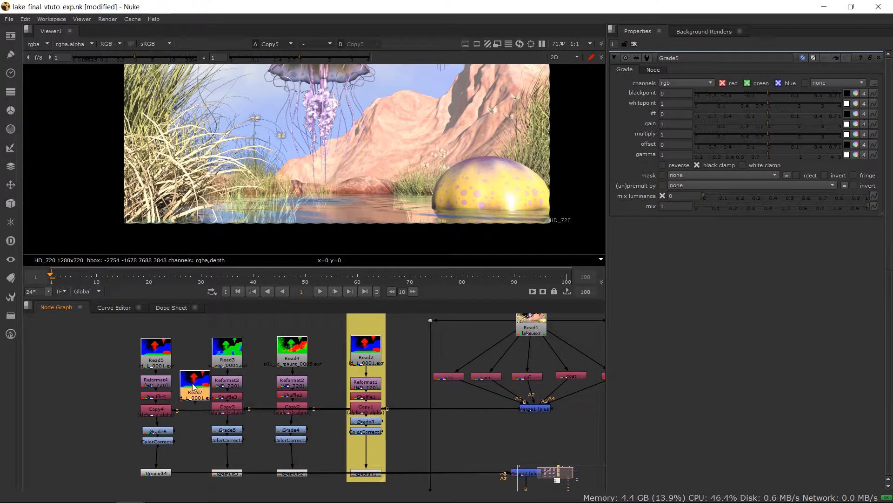
left_click_drag(116, 348, 105, 454)
left_click_drag(189, 373, 168, 418)
scroll(189, 426, "up", 3)
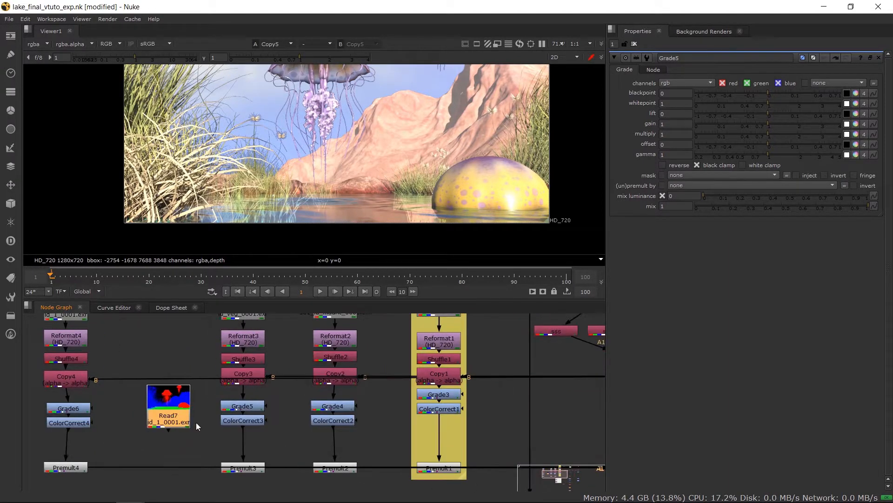
Step: Add a Grade node below ColorCorrect3, shift Grade5 and ColorCorrect3 up, and connect Read7 to the new Grade
left_click(244, 418)
key("Tab")
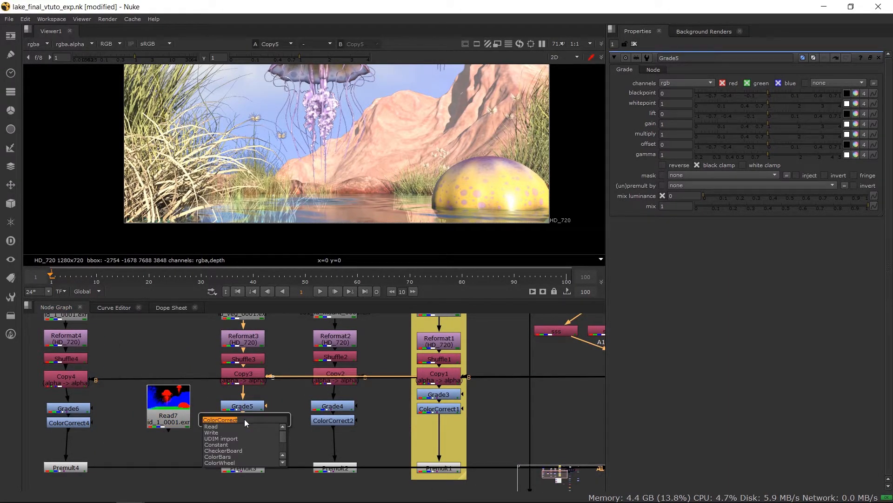
type("g")
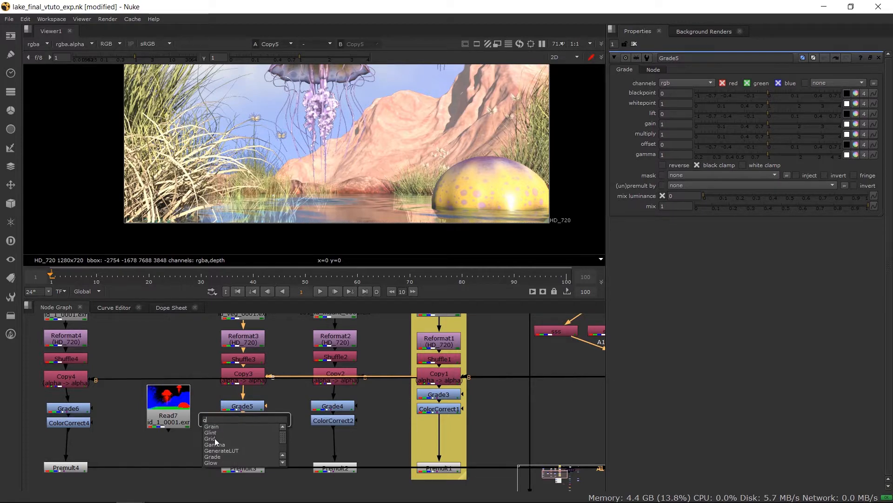
type("r")
left_click(220, 439)
left_click_drag(278, 393, 245, 397)
left_click(235, 424)
left_click(246, 408, "shift")
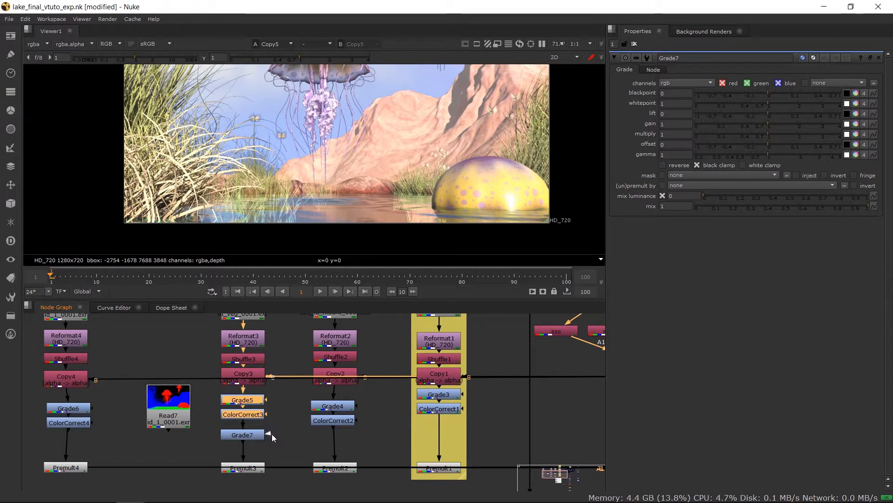
left_click_drag(255, 434, 254, 436)
left_click_drag(169, 426, 232, 437)
Step: Add a Reformat node below Read7 and set its output format to HD_720 1280x720
left_click(163, 418)
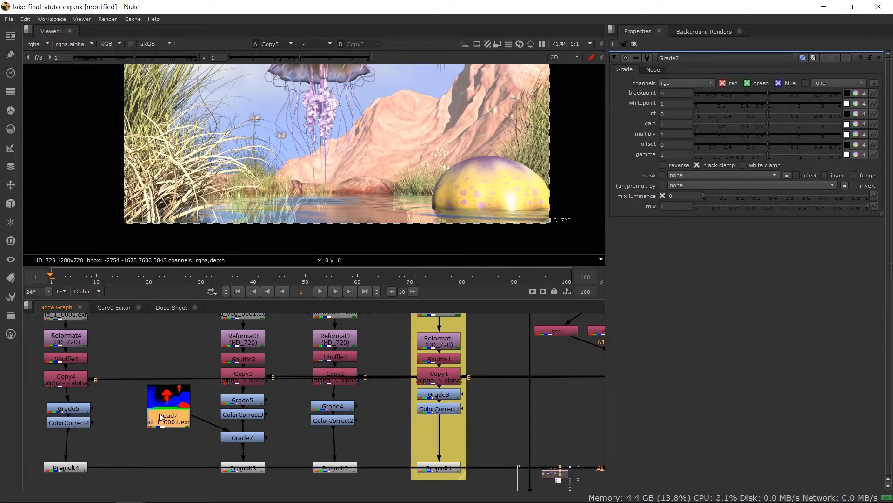
left_click_drag(160, 417, 149, 410)
key("Tab")
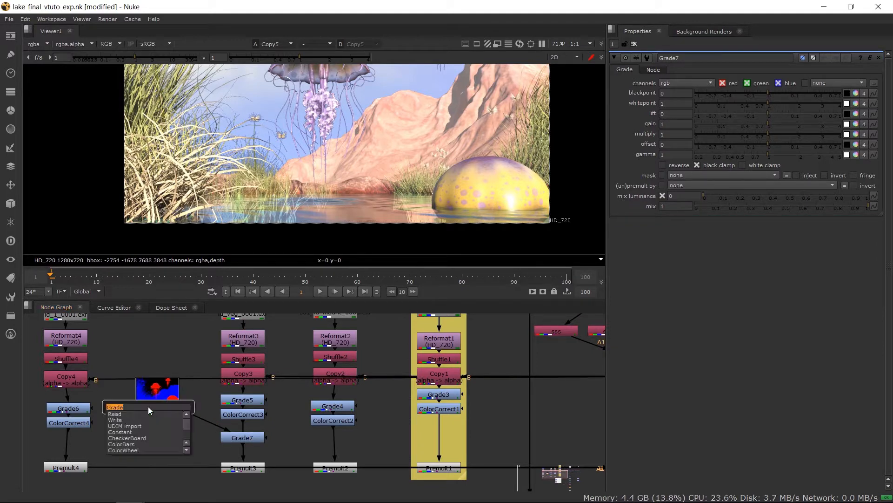
type("ref")
key("Return")
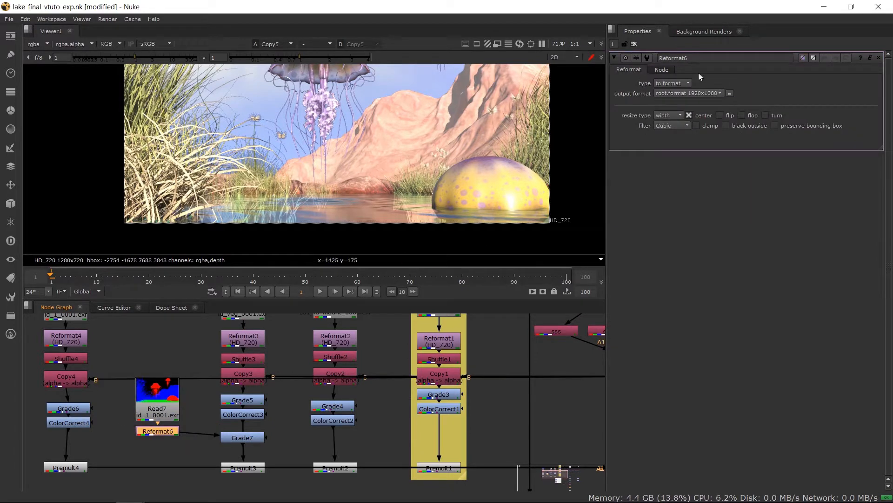
left_click(696, 93)
left_click(701, 159)
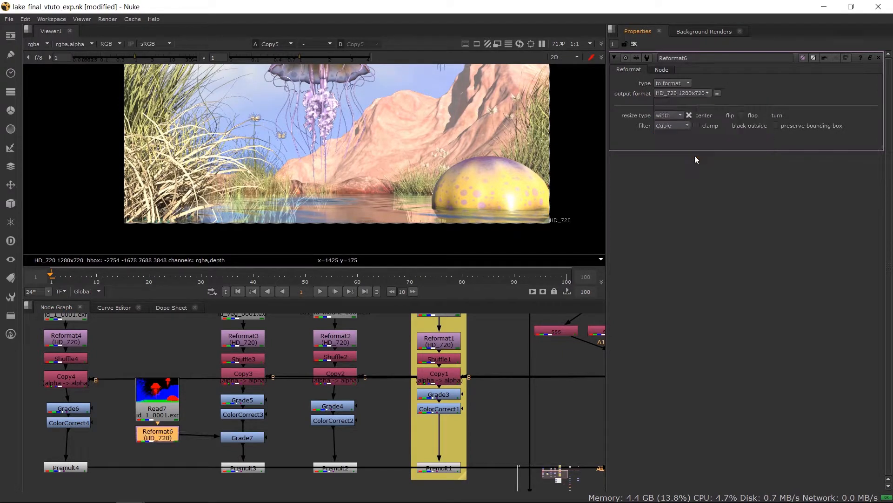
Step: Try Grade7's whitepoint at 0 and multiply at 1.12, undoing each change
left_click(241, 436)
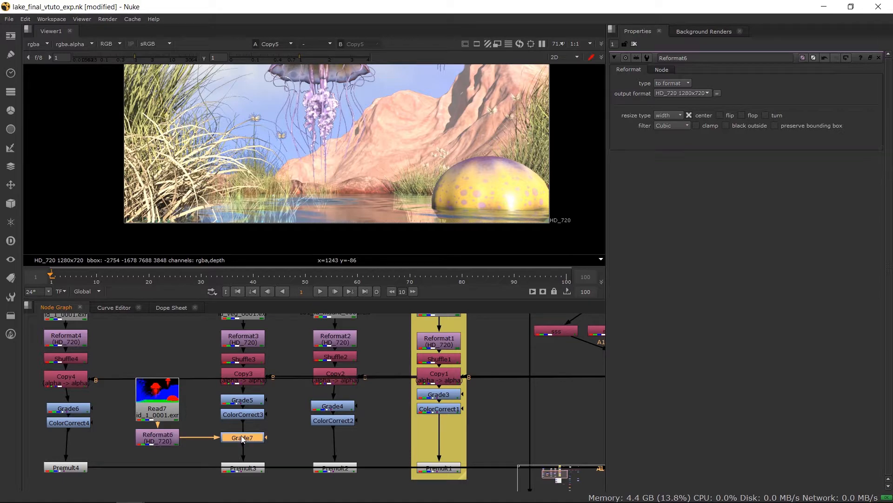
double_click(241, 435)
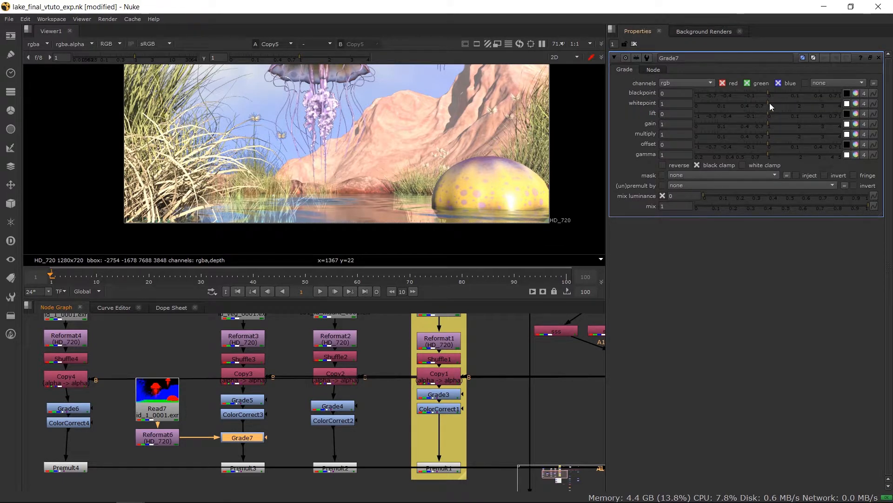
left_click_drag(769, 103, 822, 106)
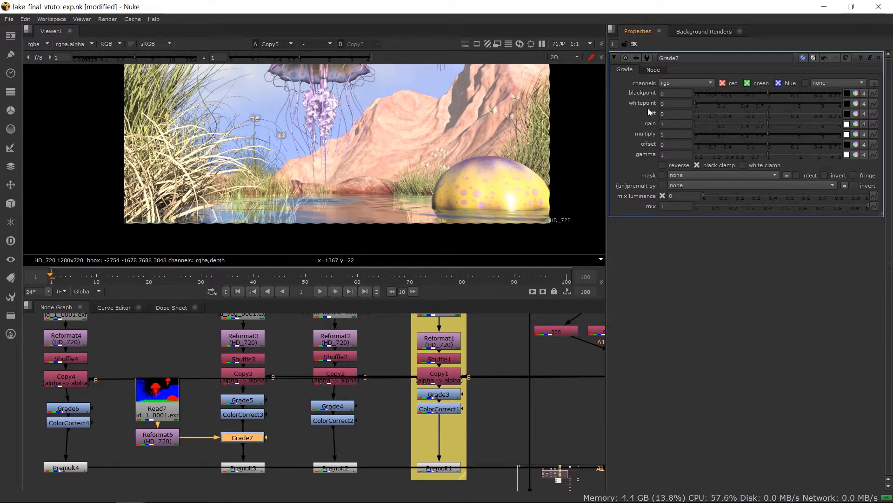
key("ctrl+z")
middle_click_drag(336, 142, 340, 165)
scroll(340, 165, "down", 2)
left_click_drag(767, 135, 773, 134)
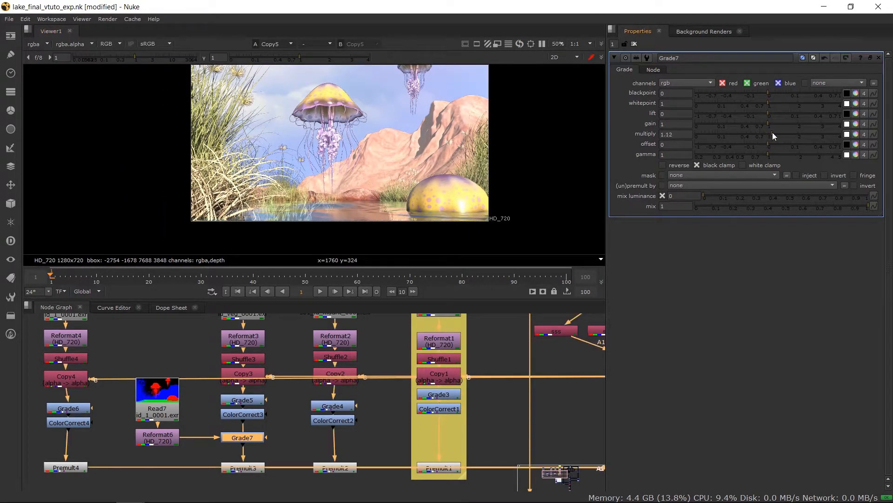
key("ctrl+z")
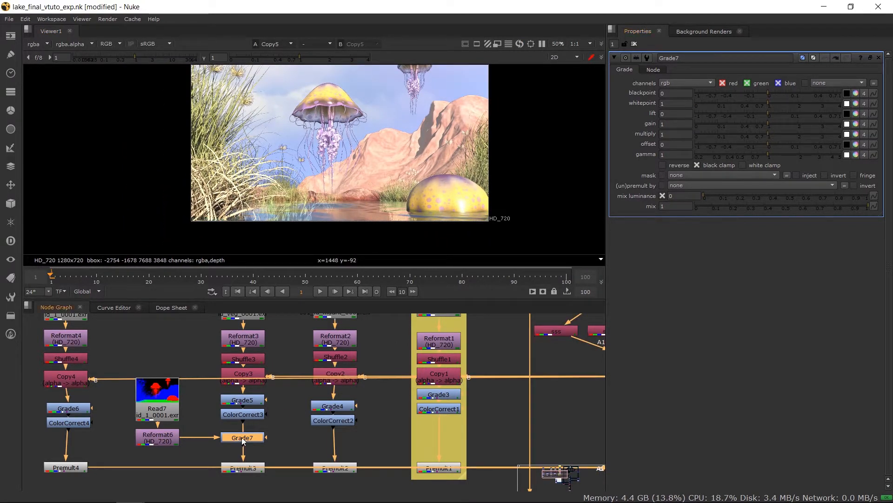
Step: Disconnect Reformat6 from Grade7's main input and connect it to Grade7's mask input instead
mouse_move(243, 438)
left_mouse_down()
mouse_move(207, 438)
mouse_move(252, 439)
mouse_move(244, 439)
left_mouse_up()
left_click(205, 436)
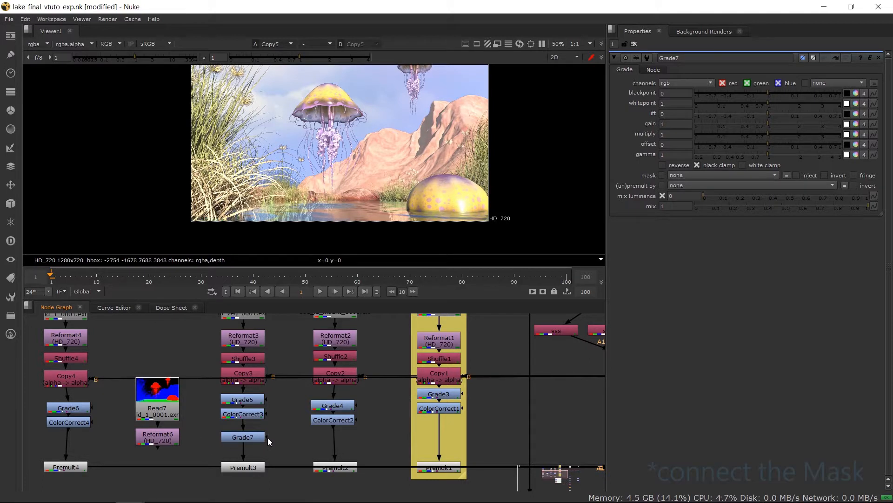
left_click_drag(266, 437, 164, 444)
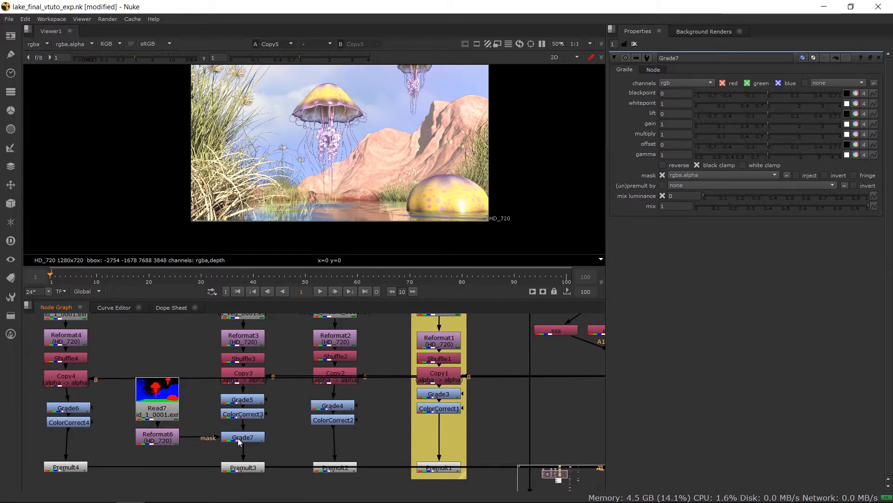
Step: Set Grade7's mask channel to rgba.green
left_click(238, 437)
mouse_move(770, 114)
left_mouse_down()
mouse_move(817, 110)
mouse_move(764, 122)
mouse_move(789, 118)
mouse_move(758, 107)
mouse_move(766, 102)
left_mouse_up()
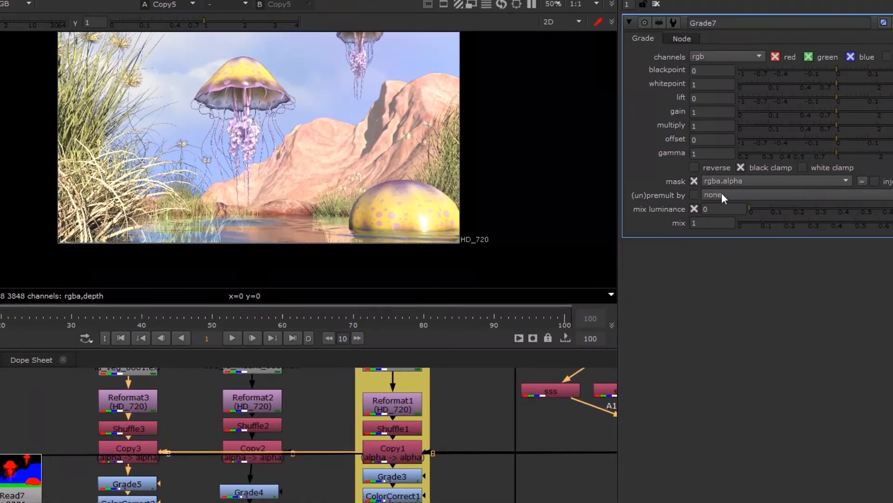
left_click(735, 178)
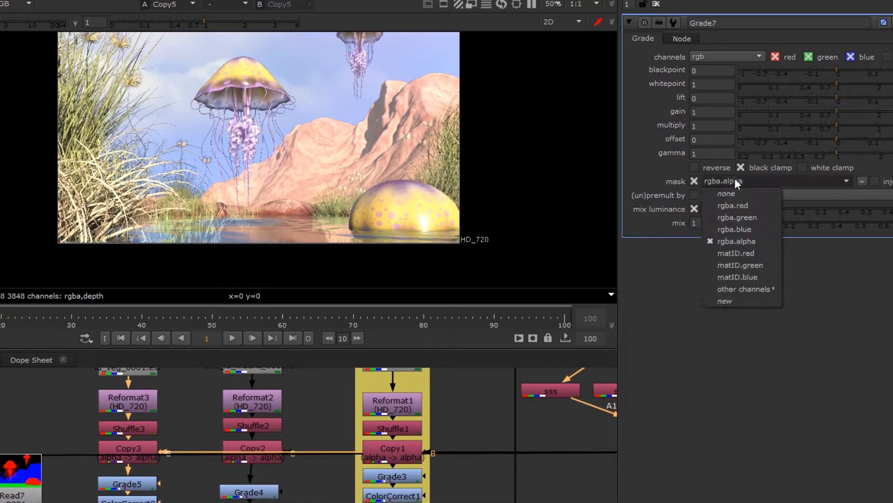
left_click(756, 217)
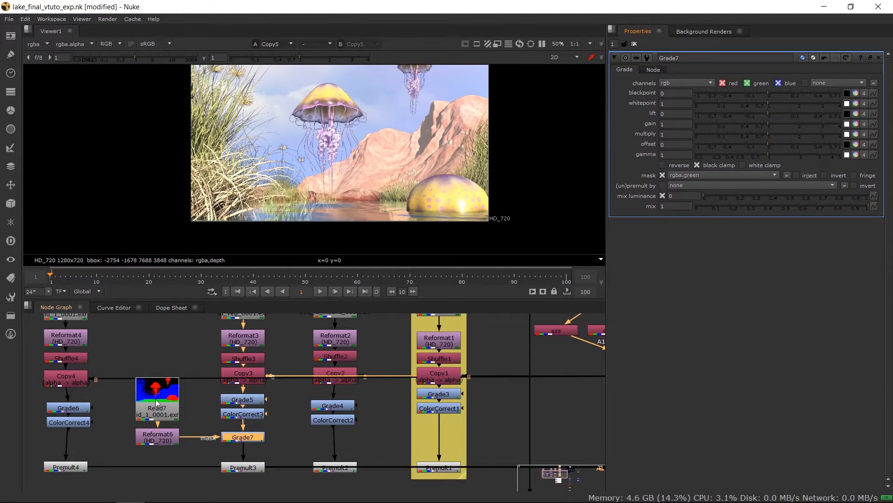
scroll(167, 401, "up", 4)
scroll(167, 400, "down", 4)
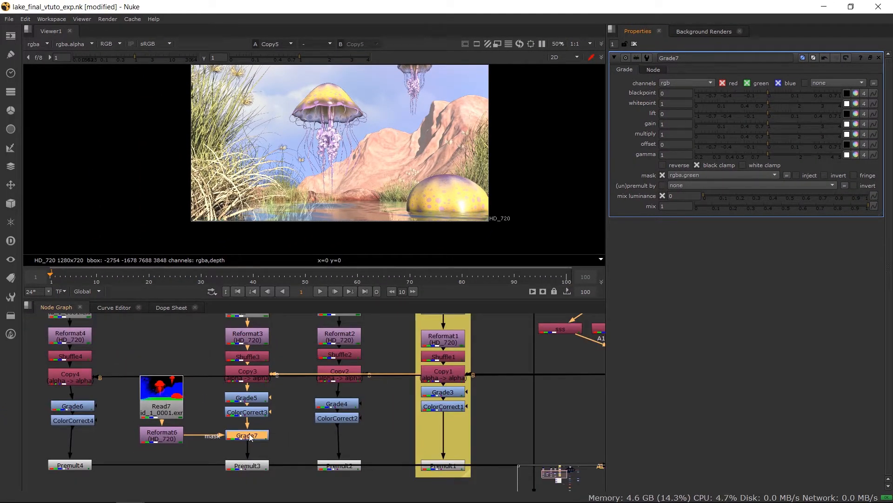
Step: Try Grade7's whitepoint at 4 and 8, and set it to 10
left_click_drag(773, 104, 885, 106)
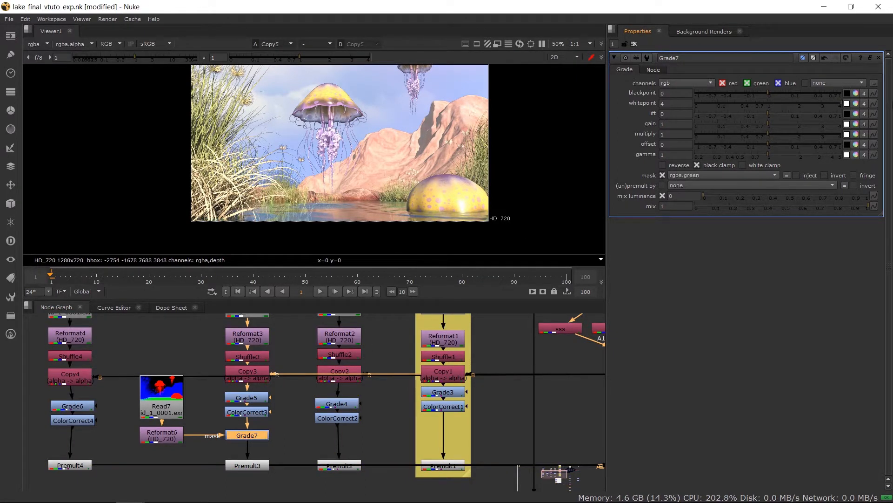
double_click(685, 103)
type("8")
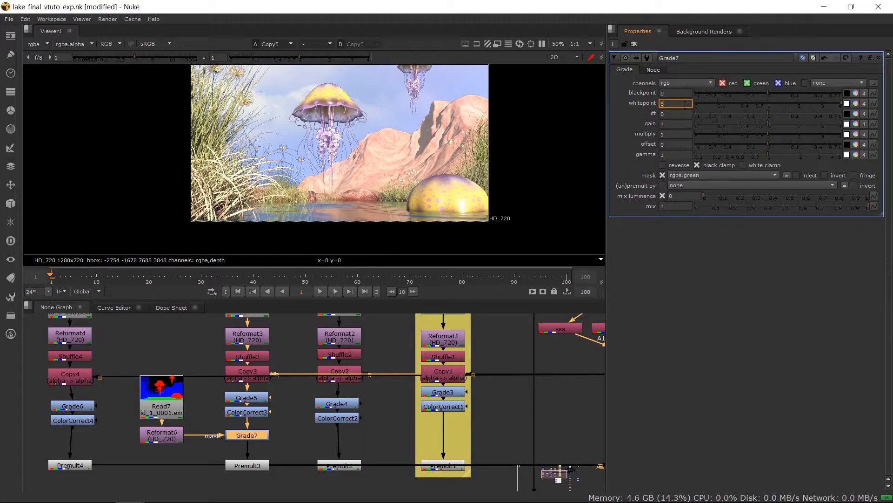
key("Return")
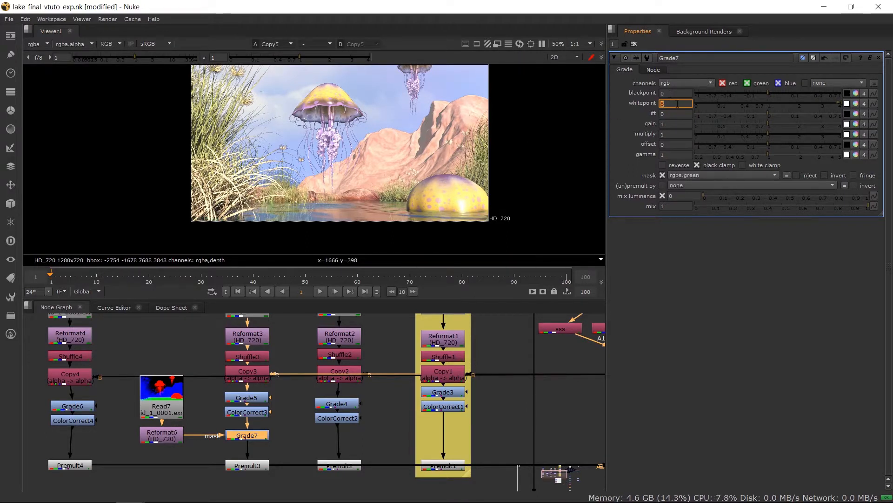
type("10")
key("Return")
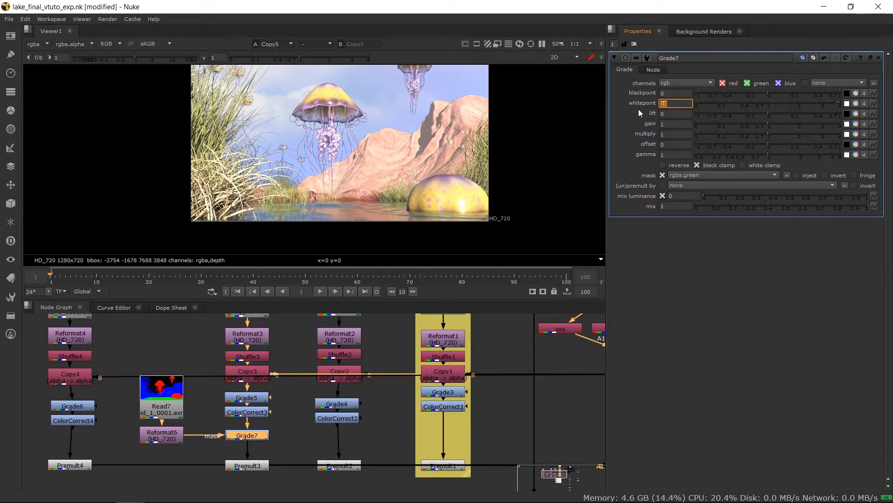
scroll(407, 158, "down", 2)
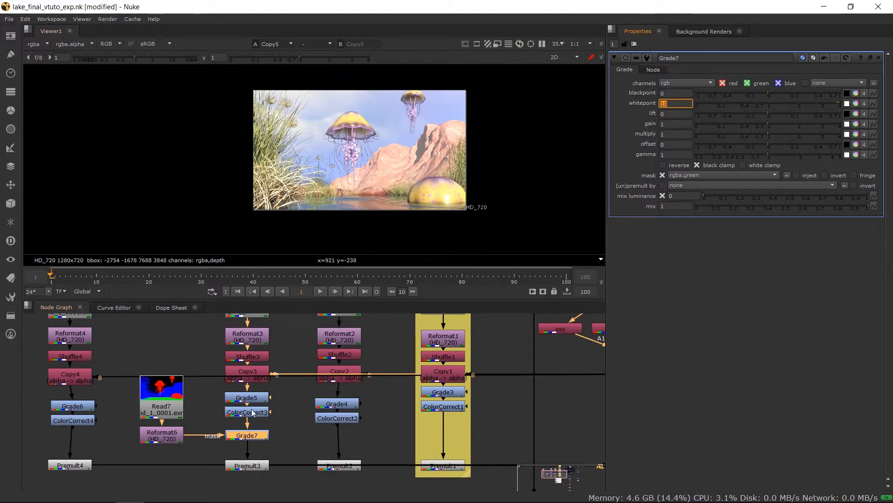
scroll(321, 144, "up", 2)
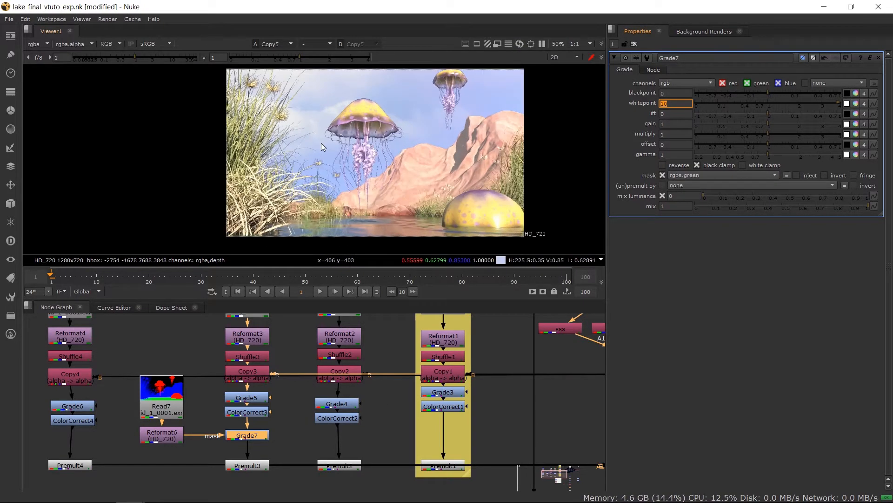
Step: Detach ColorCorrect4 and reinsert it between Grade6 and Premult4, and place ColorCorrect2 farther below Grade4
middle_click_drag(398, 374, 387, 426)
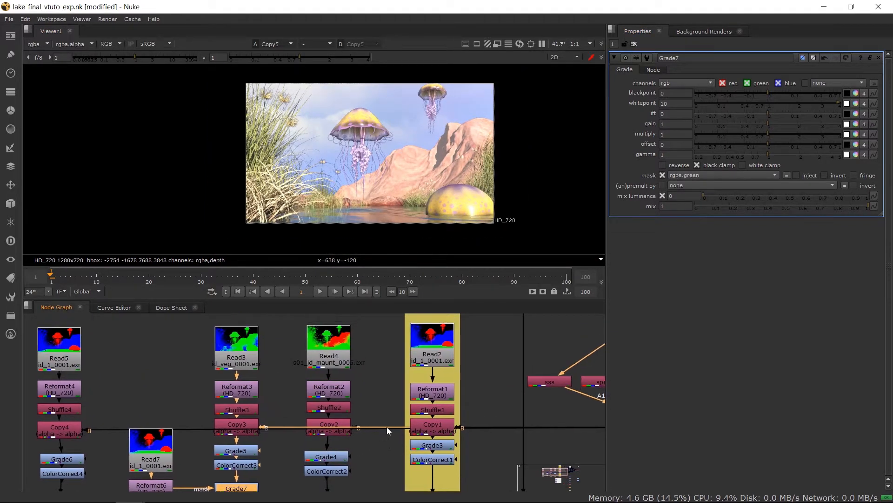
middle_click_drag(146, 372, 382, 322)
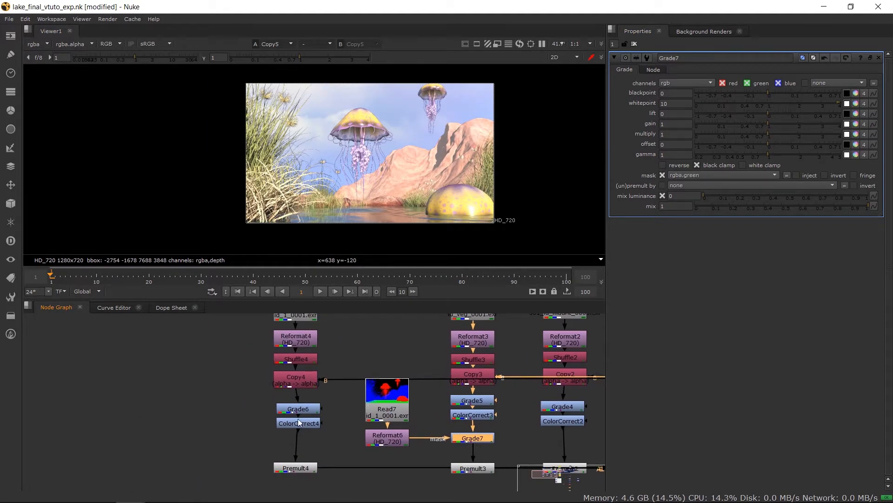
left_click_drag(298, 423, 243, 441)
key("ctrl+d")
left_click_drag(308, 404, 308, 400)
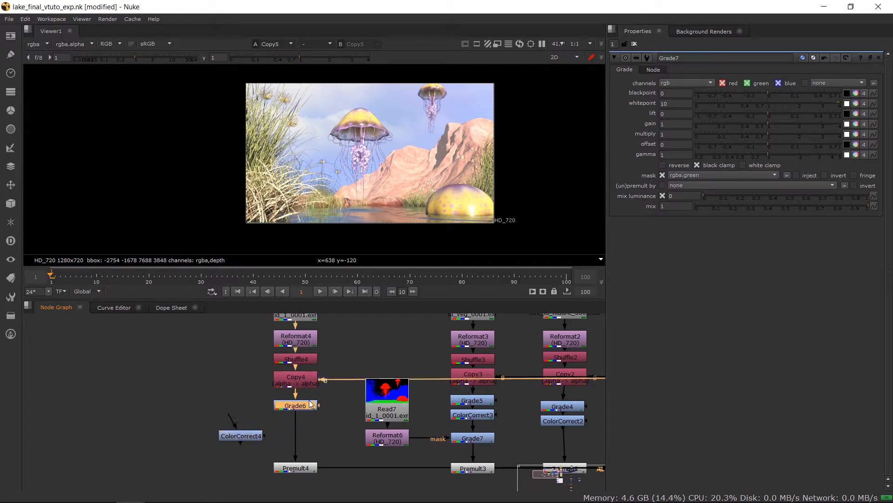
left_click_drag(241, 436, 289, 434)
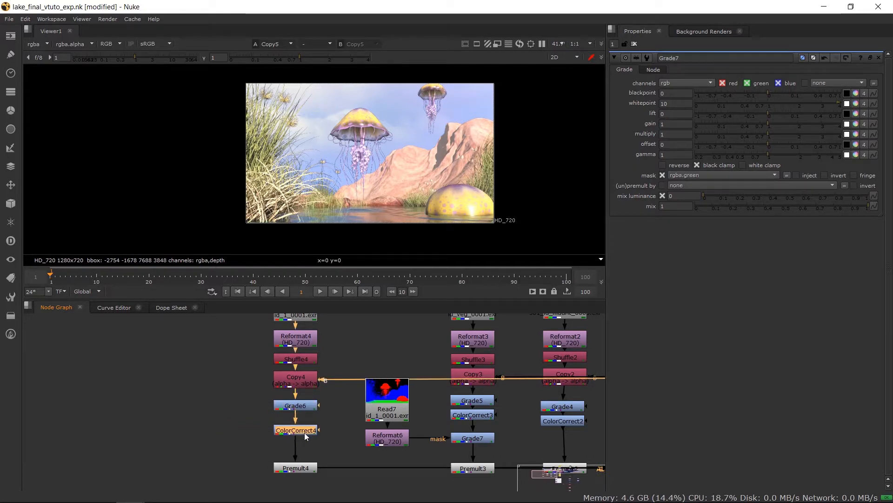
middle_click_drag(552, 421, 494, 418)
mouse_move(493, 417)
left_mouse_down()
mouse_move(519, 432)
mouse_move(493, 430)
left_mouse_up()
middle_click_drag(544, 422, 519, 418)
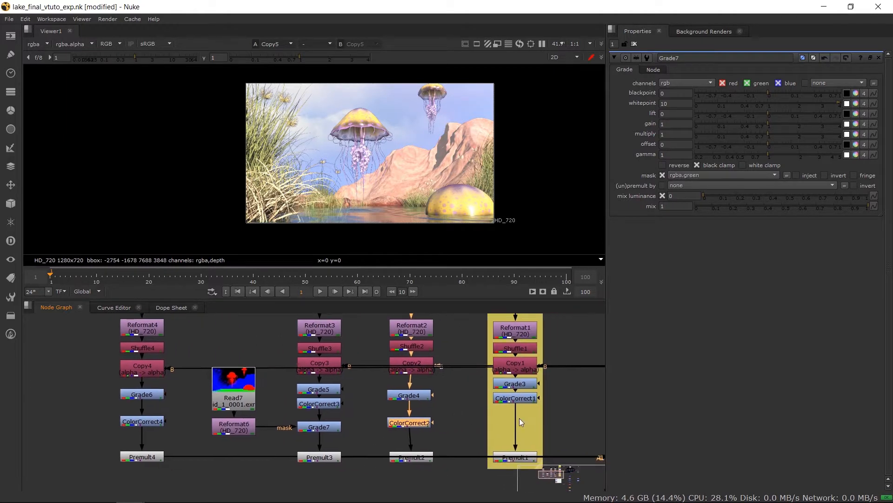
Step: Move ColorCorrect4 closer to Grade6 and add a Saturation node between ColorCorrect4 and Premult4
middle_click_drag(85, 406, 155, 425)
double_click(211, 440)
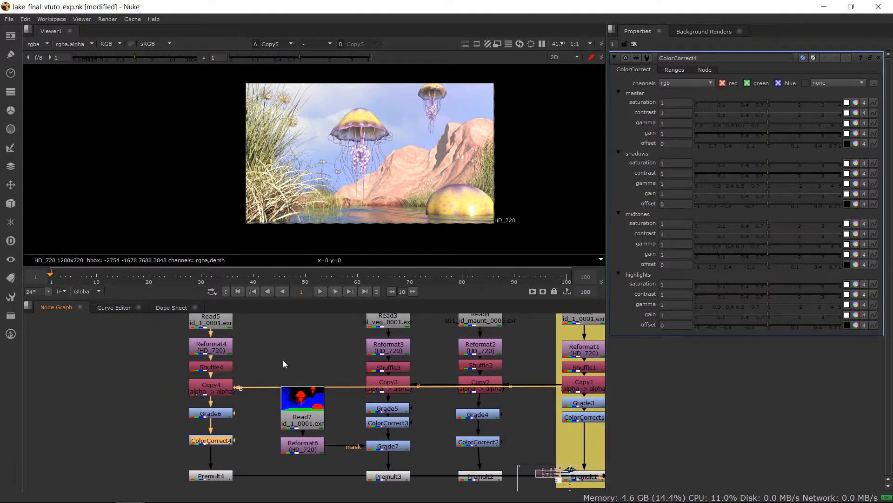
left_click_drag(215, 436, 216, 425)
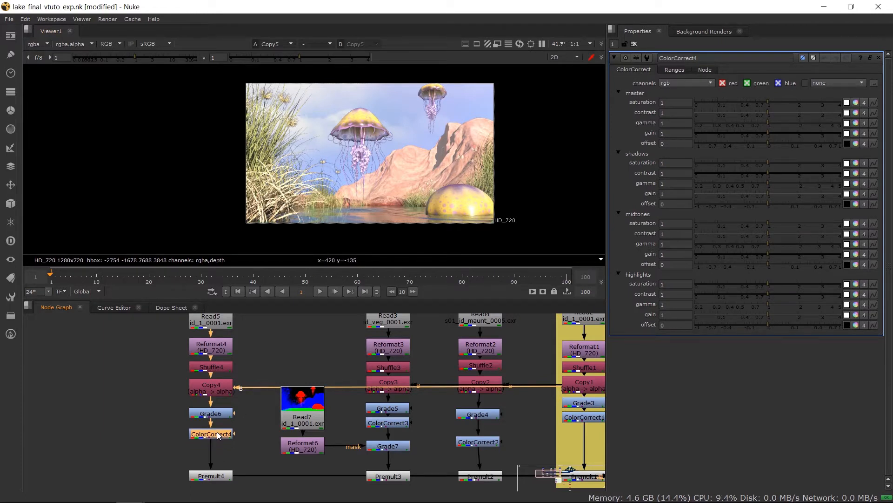
key("Tab")
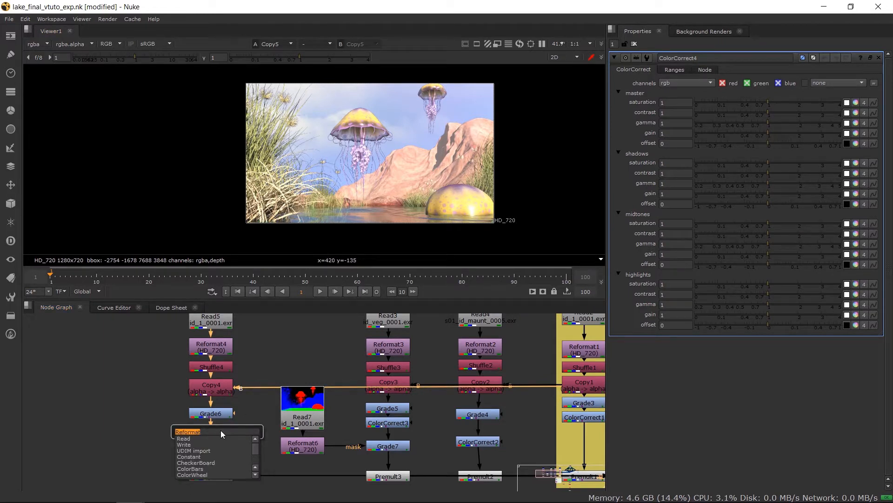
type("s")
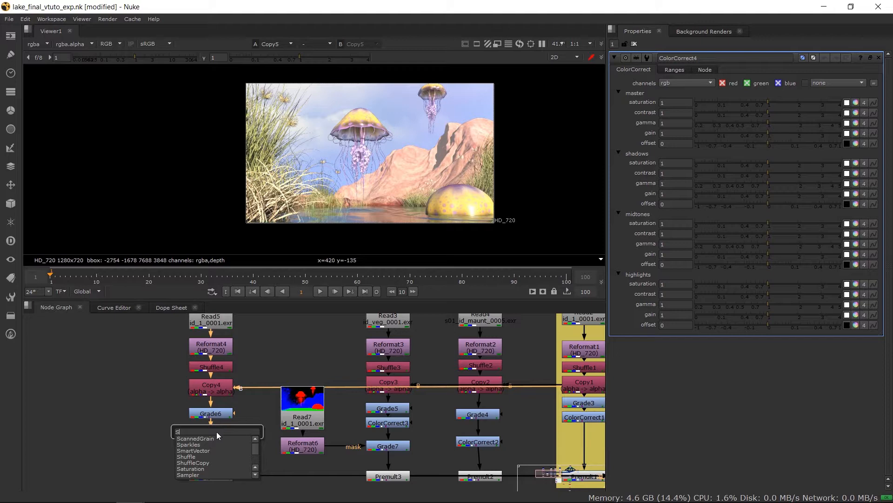
left_click(195, 468)
Step: Try a saturation of 0.94 on Saturation1, undo it, and set the saturation to 1.04
scroll(389, 189, "up", 4)
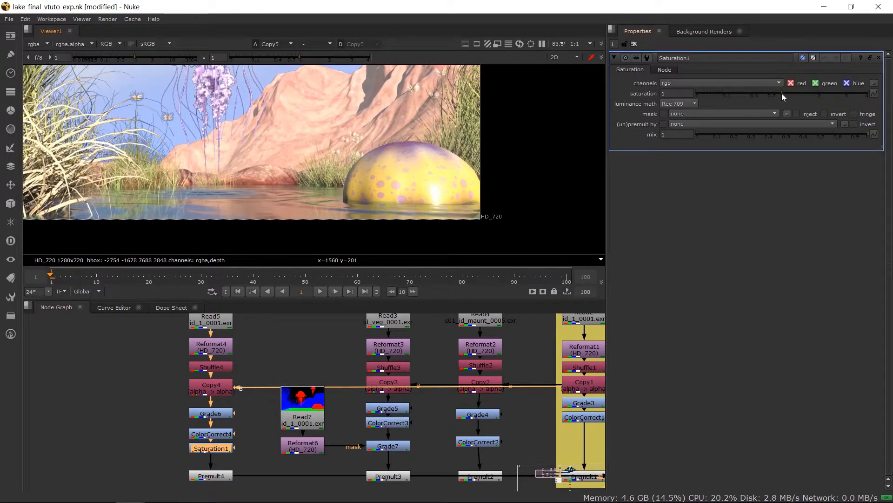
mouse_move(782, 93)
left_mouse_down()
mouse_move(796, 92)
mouse_move(779, 94)
left_mouse_up()
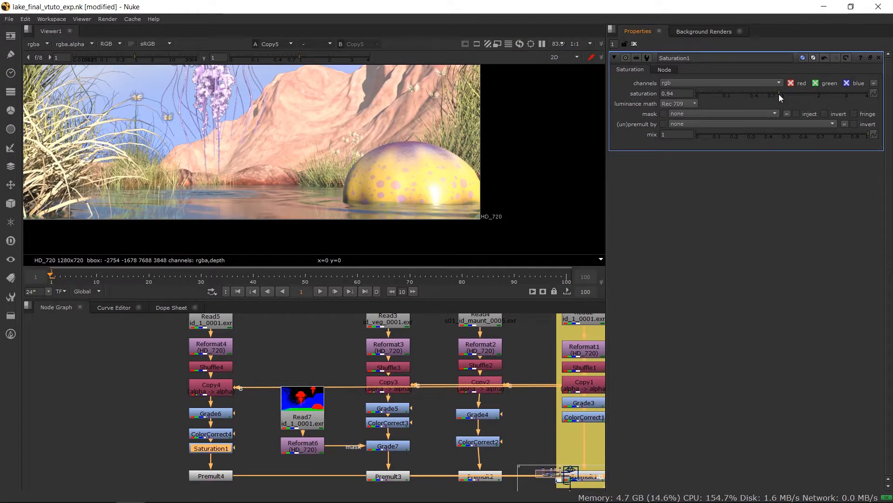
scroll(463, 145, "down", 3)
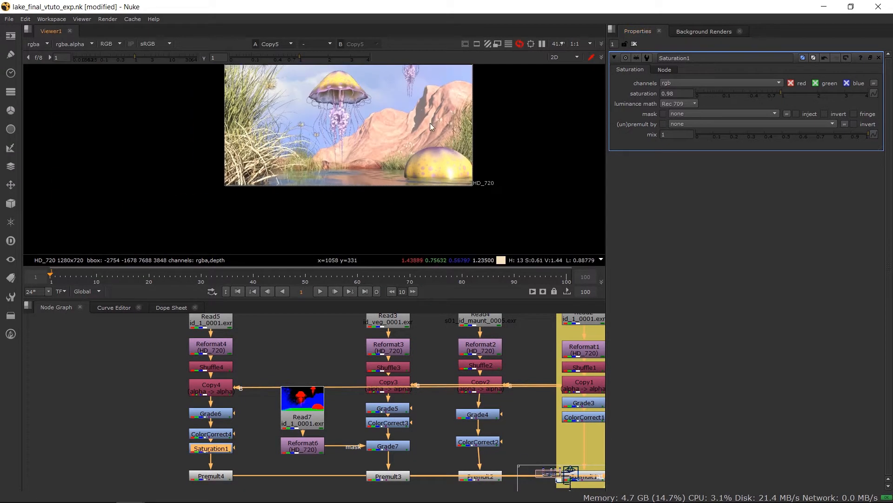
middle_click_drag(430, 123, 431, 147)
key("ctrl+z")
left_click(783, 92)
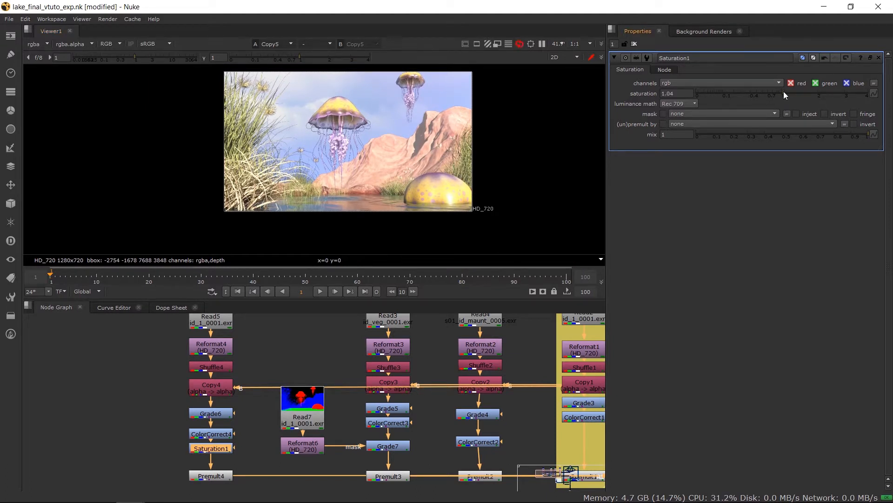
Step: Try raising ColorCorrect4's highlights saturation, inspect the yellow dome in the water up close, and undo the change
double_click(210, 435)
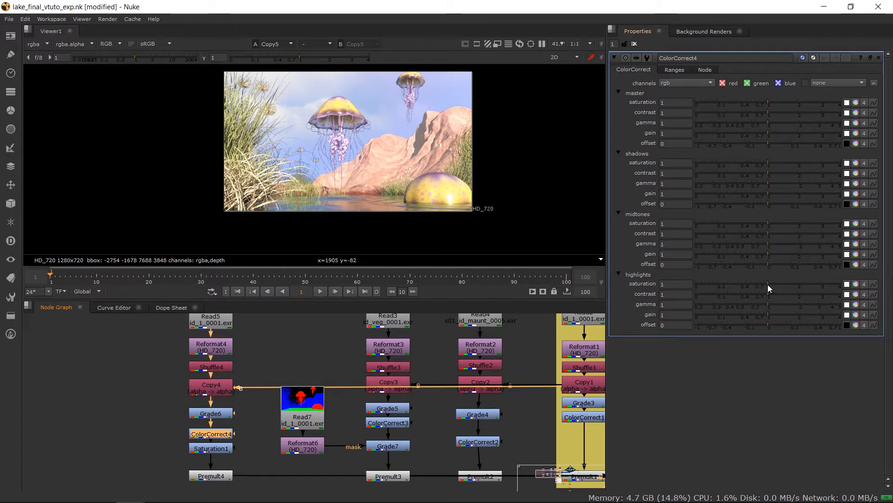
left_click_drag(768, 284, 845, 267)
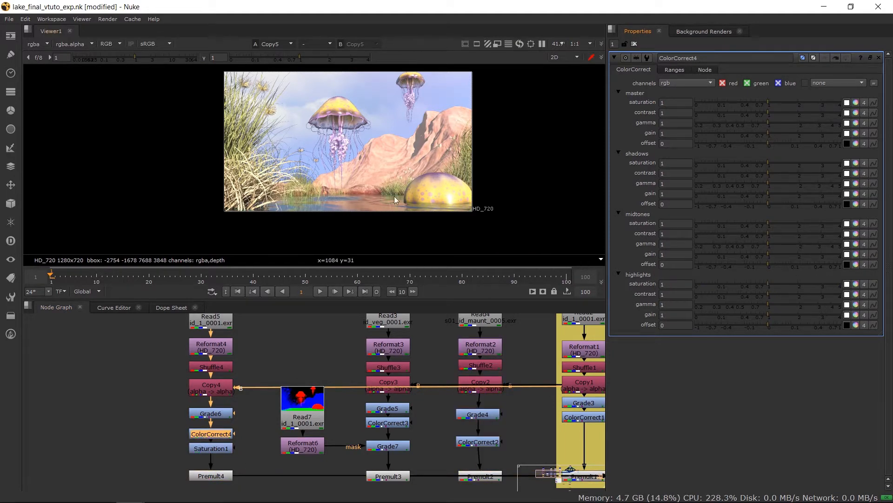
scroll(401, 205, "up", 5)
middle_click_drag(526, 184, 363, 167)
scroll(365, 163, "up", 3)
key("ctrl+z")
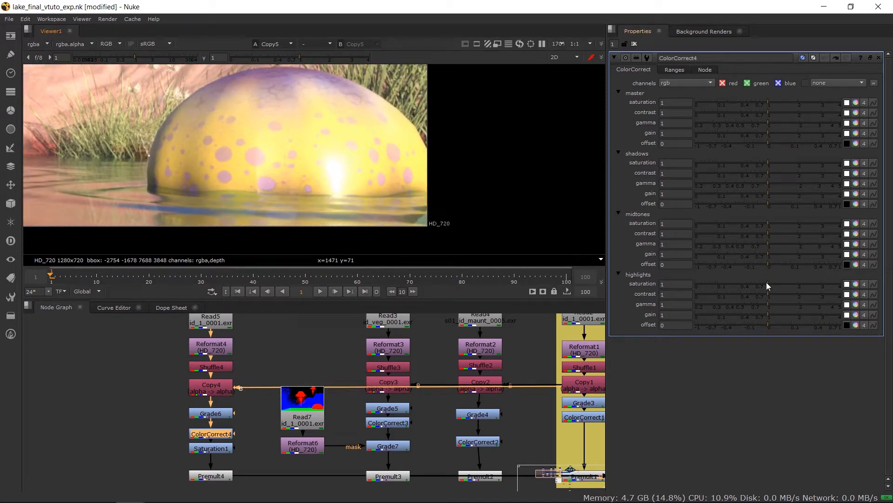
Step: Try ColorCorrect4's highlights saturation at 0.24 and its shadows saturation at 3.95, undoing each change
left_click_drag(775, 288, 733, 282)
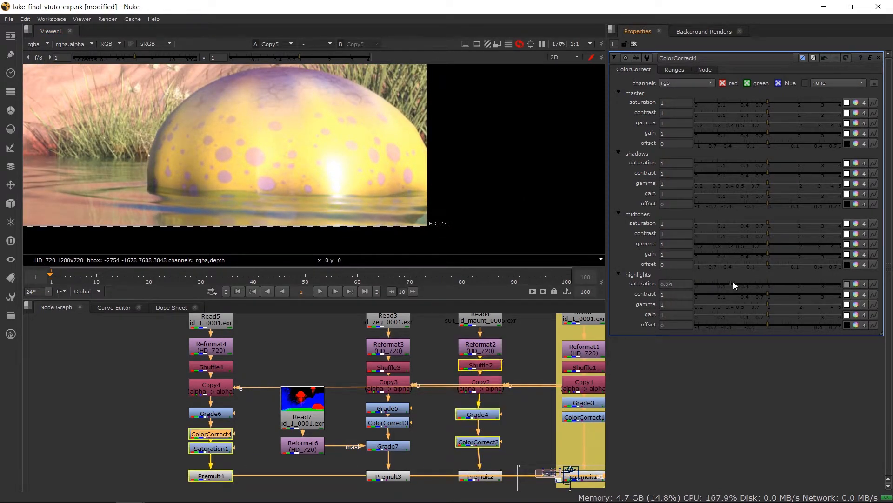
key("ctrl+z")
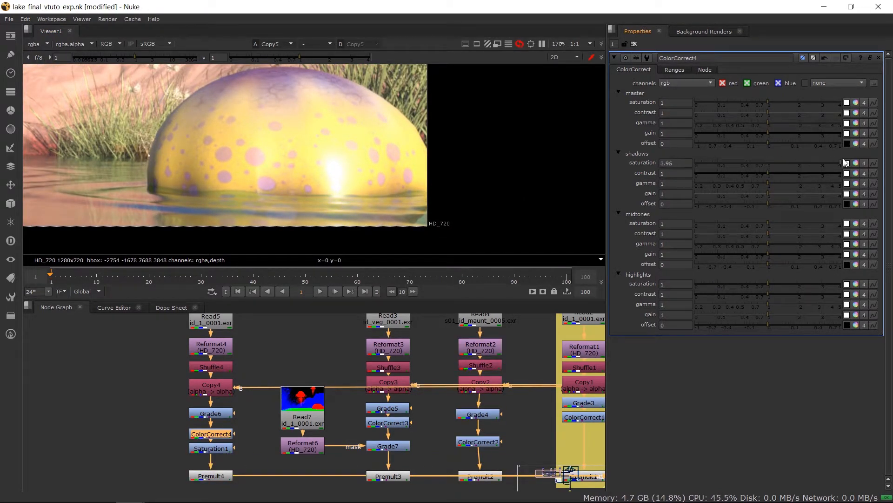
scroll(303, 172, "down", 4)
key("f")
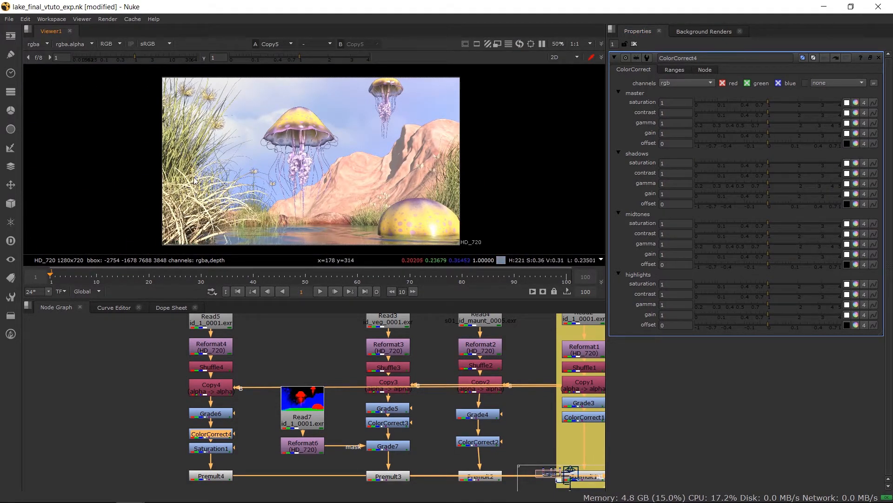
Step: Space Grade5 and ColorCorrect3 apart below Copy3 and open ColorCorrect3's properties
scroll(178, 183, "up", 1)
middle_click_drag(268, 351, 173, 354)
scroll(213, 112, "down", 3)
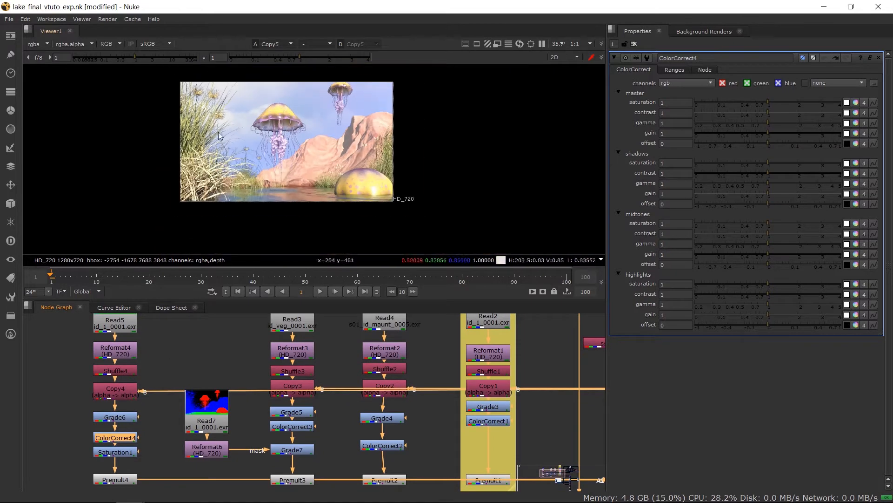
middle_click_drag(340, 366, 273, 397)
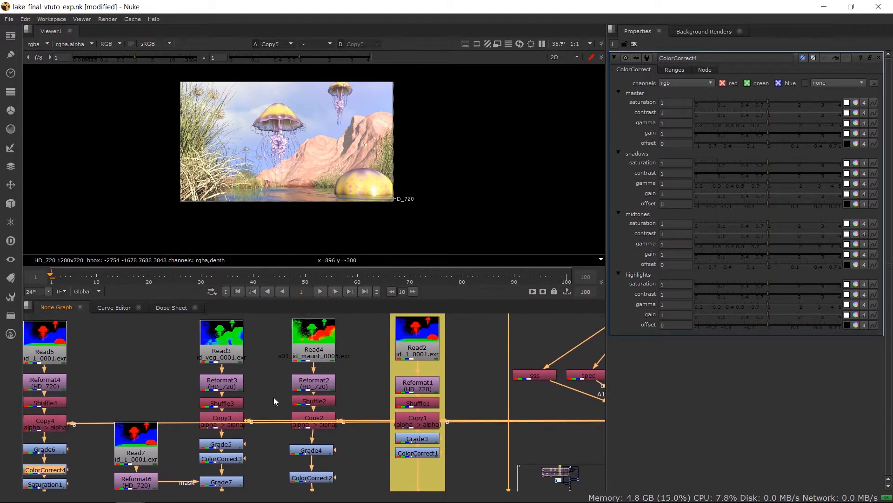
scroll(279, 413, "up", 2)
scroll(215, 213, "up", 3)
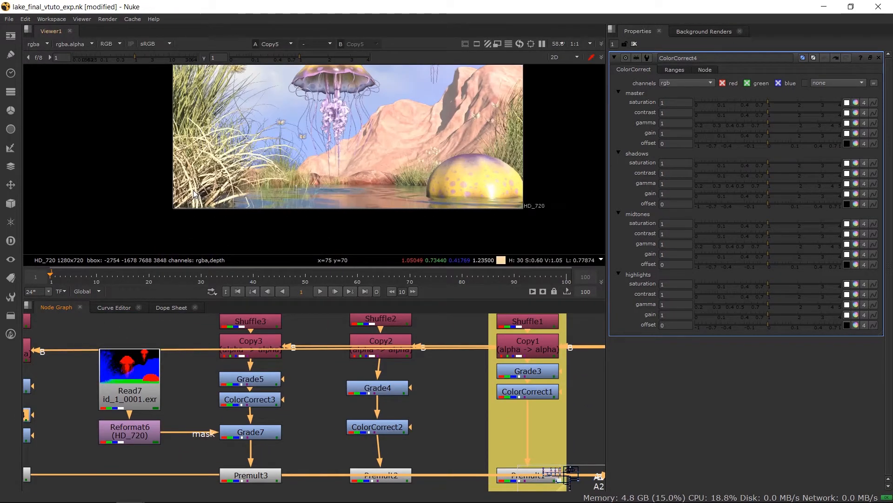
mouse_move(258, 379)
left_mouse_down()
mouse_move(258, 372)
mouse_move(258, 394)
left_mouse_up()
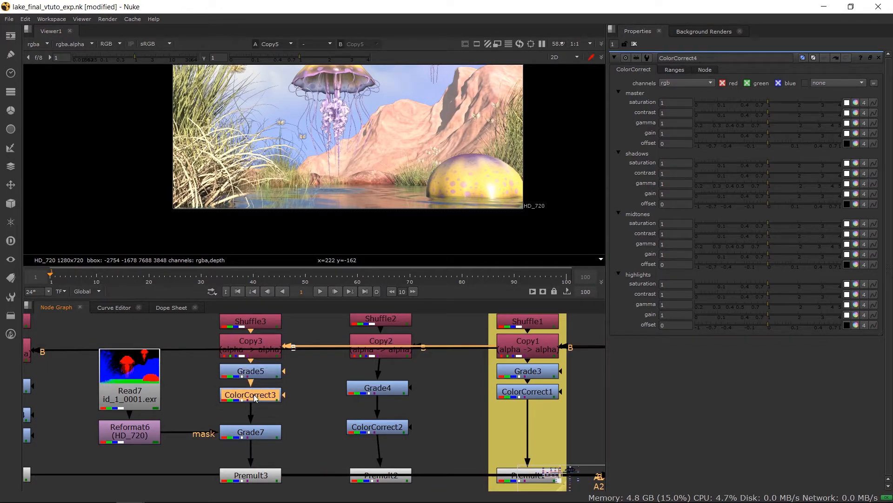
double_click(250, 397)
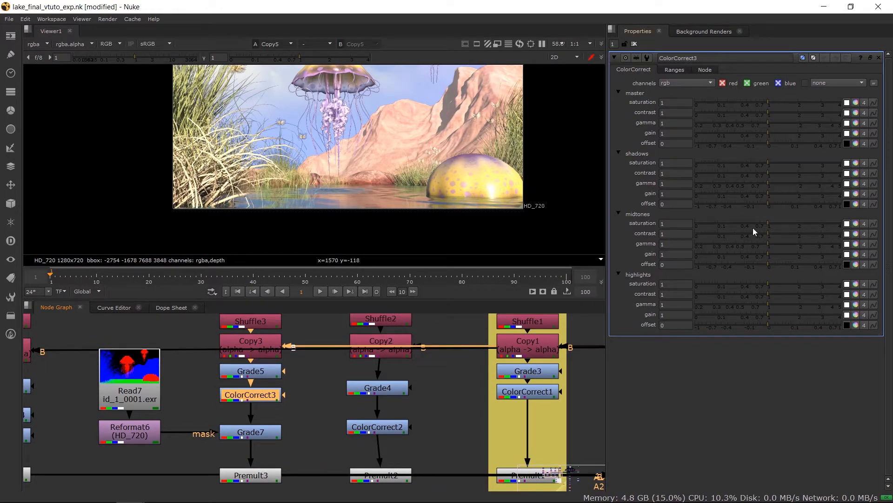
Step: Try raising ColorCorrect3's highlights saturation and lowering its shadows saturation to 0.001, undoing each change
left_click_drag(773, 286, 844, 289)
key("ctrl+z")
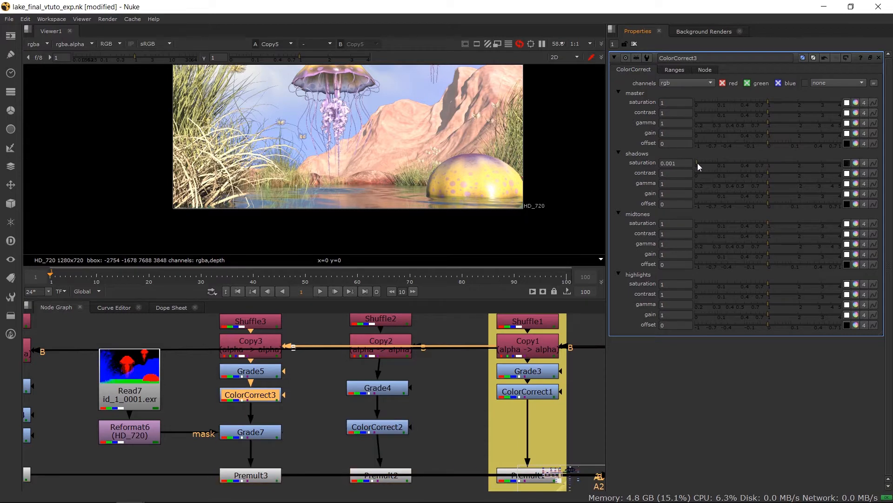
scroll(177, 73, "up", 5)
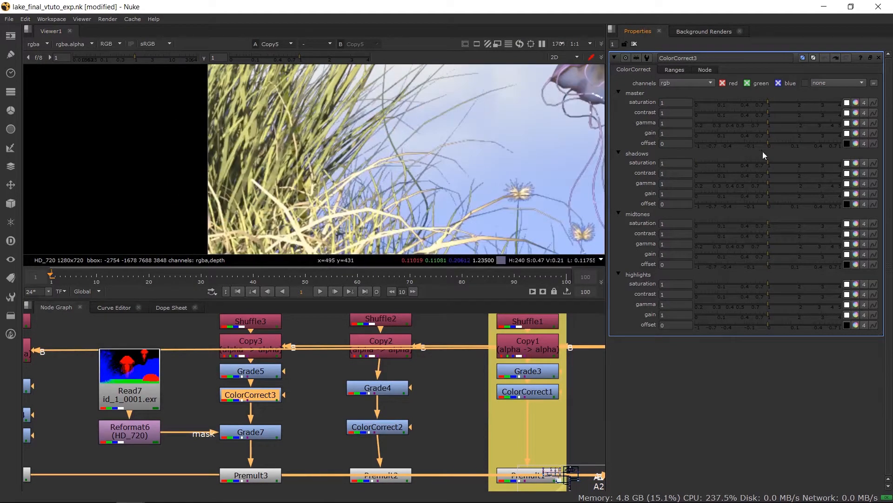
left_click_drag(766, 163, 696, 164)
key("ctrl+z")
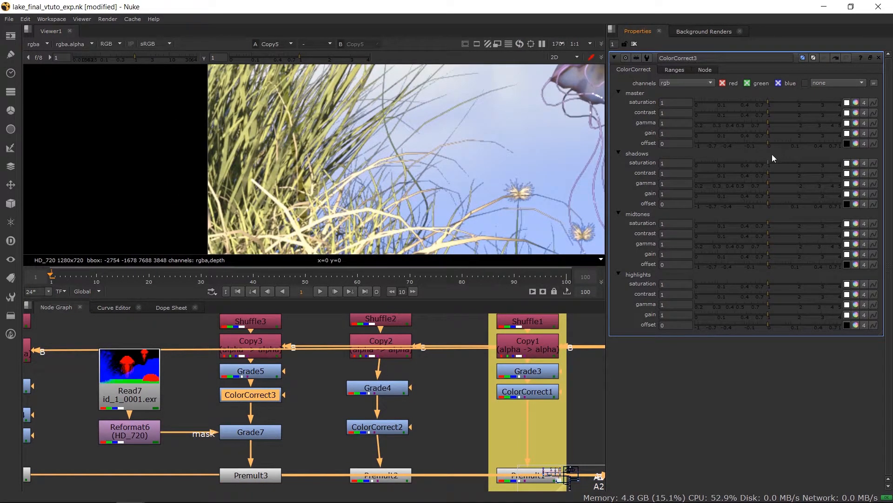
Step: Try ColorCorrect3's shadows saturation at 0.41, and set it to 1.82
left_click_drag(768, 163, 740, 168)
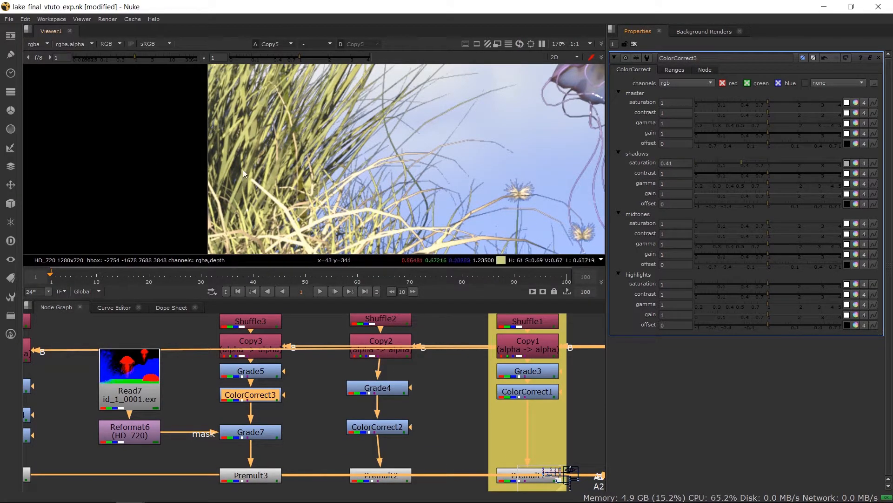
mouse_move(739, 166)
left_mouse_down()
mouse_move(833, 153)
mouse_move(793, 161)
mouse_move(806, 141)
mouse_move(745, 154)
left_mouse_up()
key("ctrl+z")
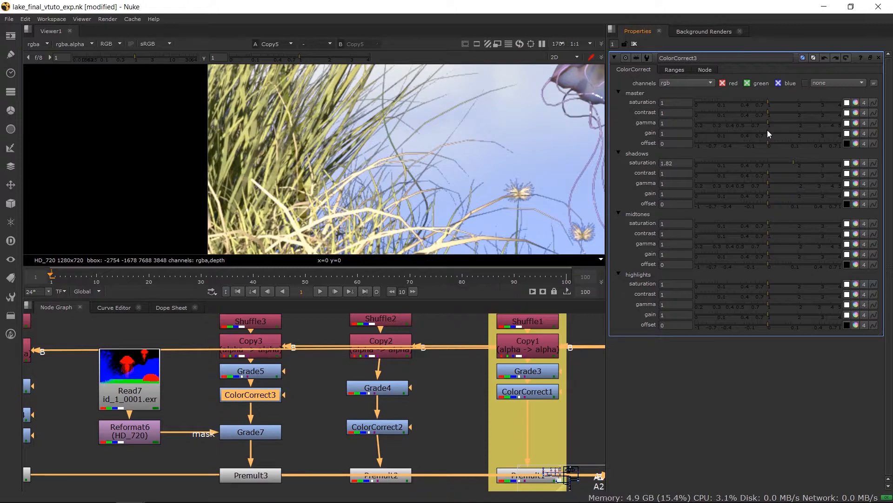
Step: Set ColorCorrect3's master saturation to 1.14 and check the whole composite
left_click_drag(768, 102, 774, 102)
scroll(201, 183, "down", 7)
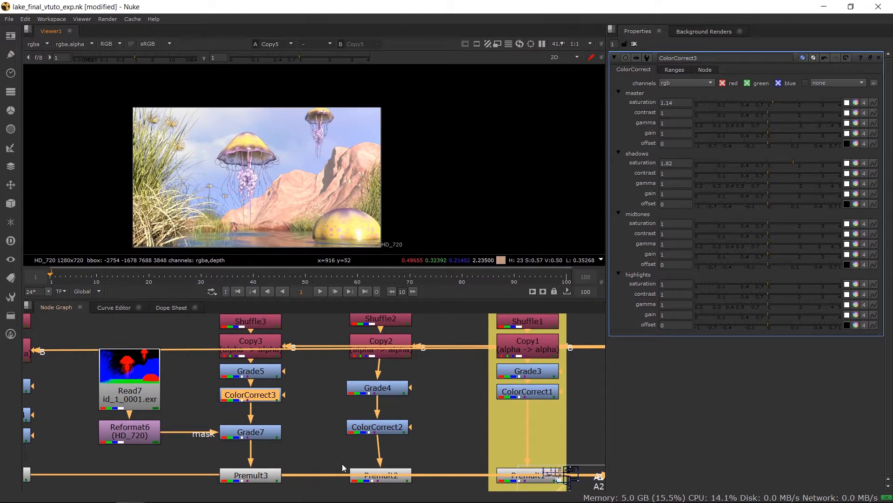
middle_click_drag(341, 415, 333, 440)
scroll(333, 436, "down", 2)
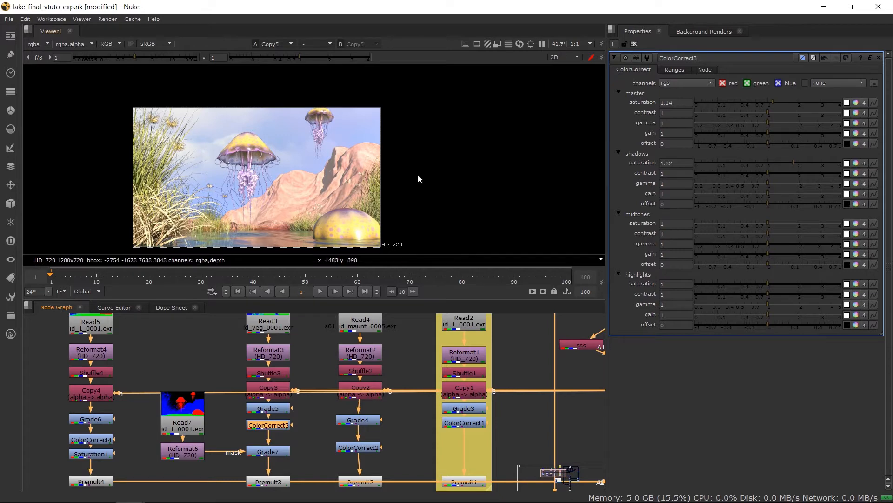
scroll(308, 186, "up", 2)
middle_click_drag(319, 201, 331, 87)
Step: Open the properties of ZDefocus1 below Copy5 and view its output
middle_click_drag(383, 433, 375, 356)
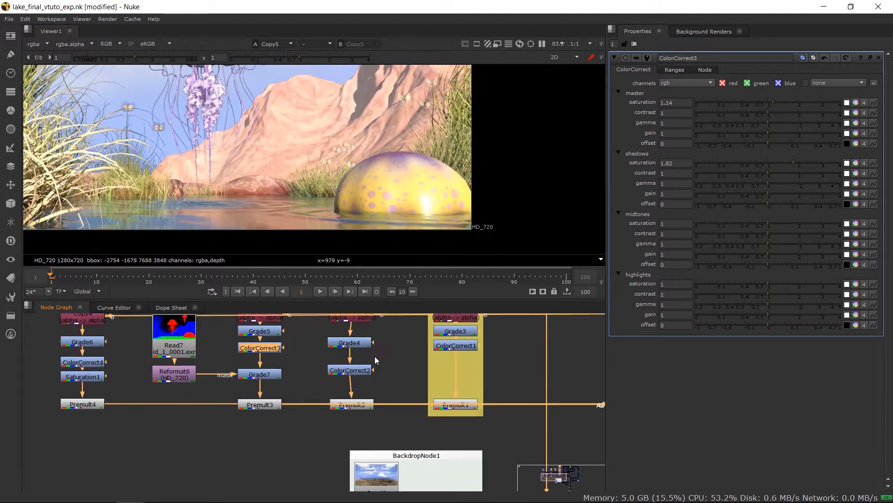
middle_click_drag(383, 471, 134, 309)
left_click(134, 310)
left_click(49, 307)
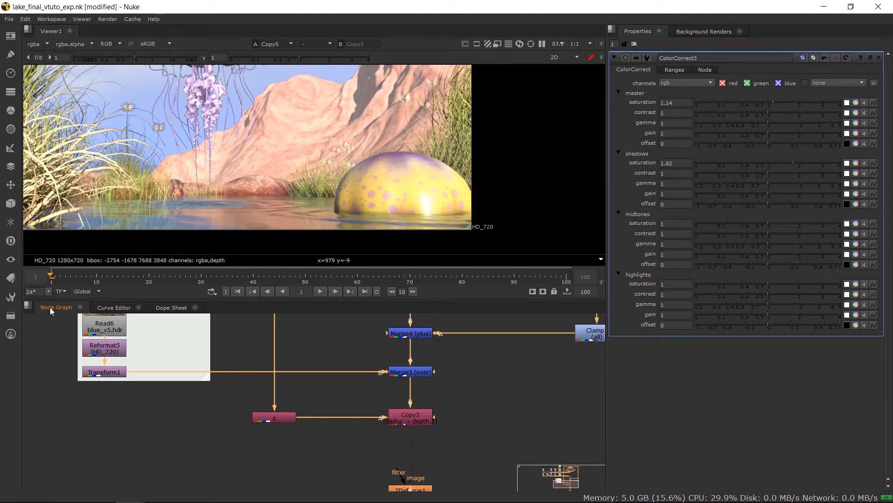
middle_click_drag(361, 483, 312, 430)
scroll(315, 443, "up", 1)
double_click(402, 436)
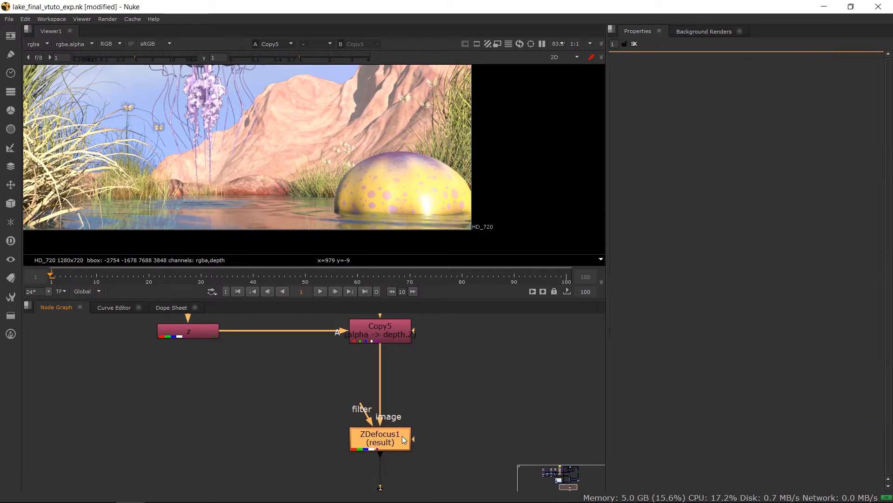
key("1")
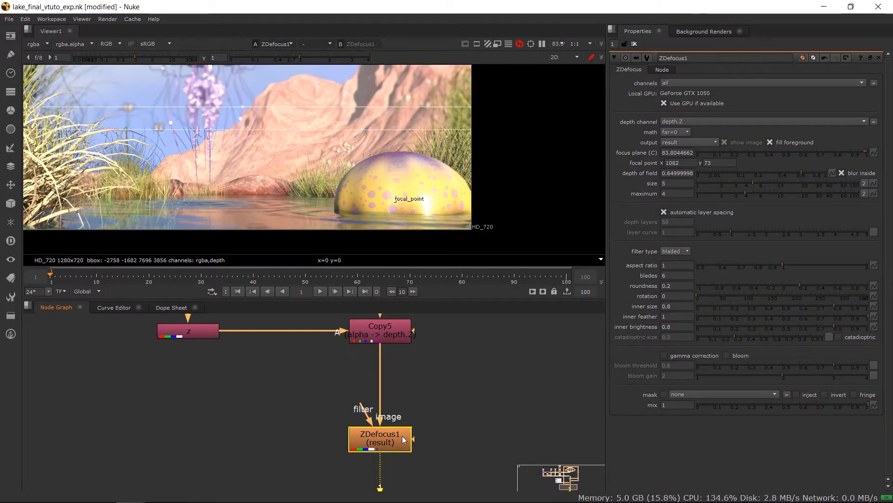
scroll(264, 116, "down", 3)
scroll(261, 152, "down", 2)
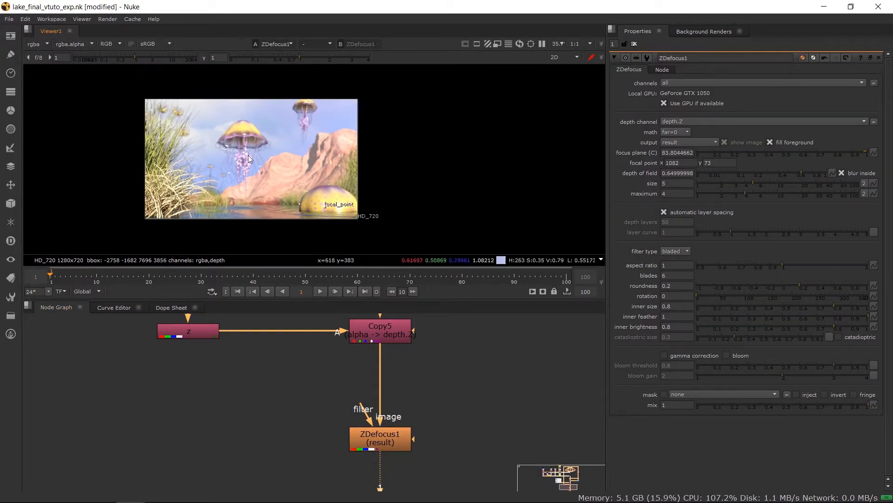
Step: Move ZDefocus1's focal point from the yellow dome onto the nearer jellyfish's cap, at about x 584, y 496
left_click(389, 445)
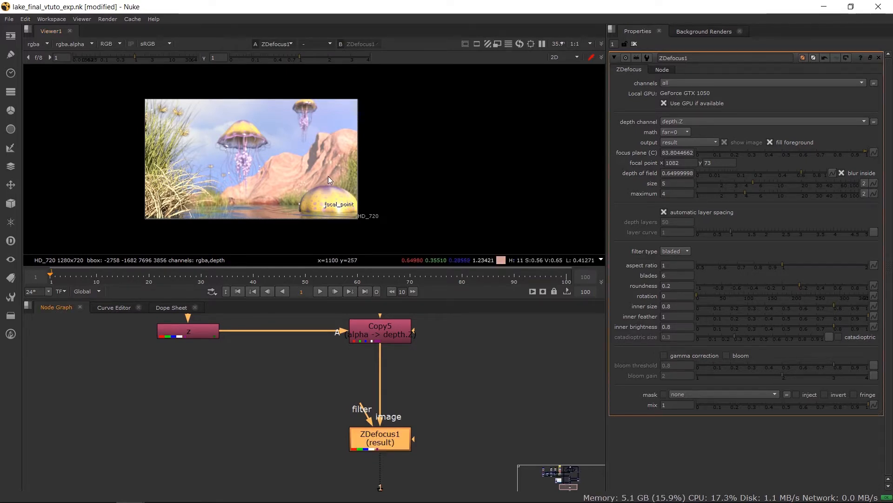
scroll(197, 208, "up", 2)
scroll(197, 208, "up", 1)
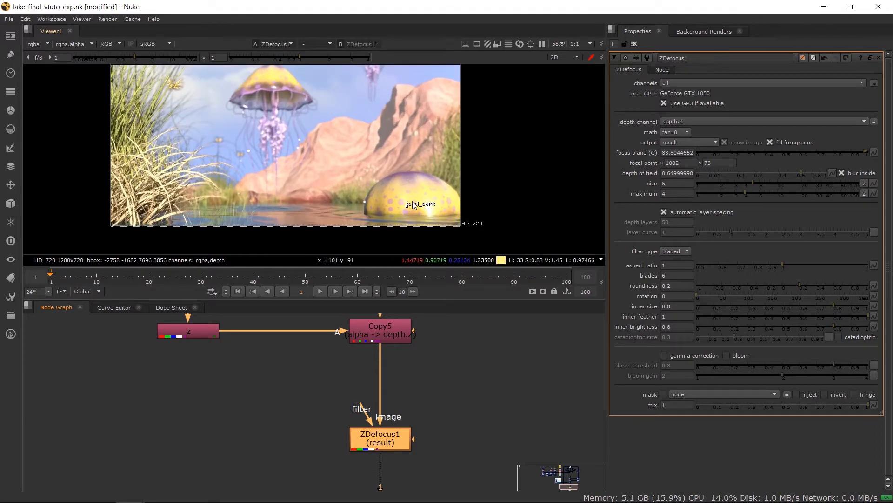
left_click_drag(404, 204, 271, 90)
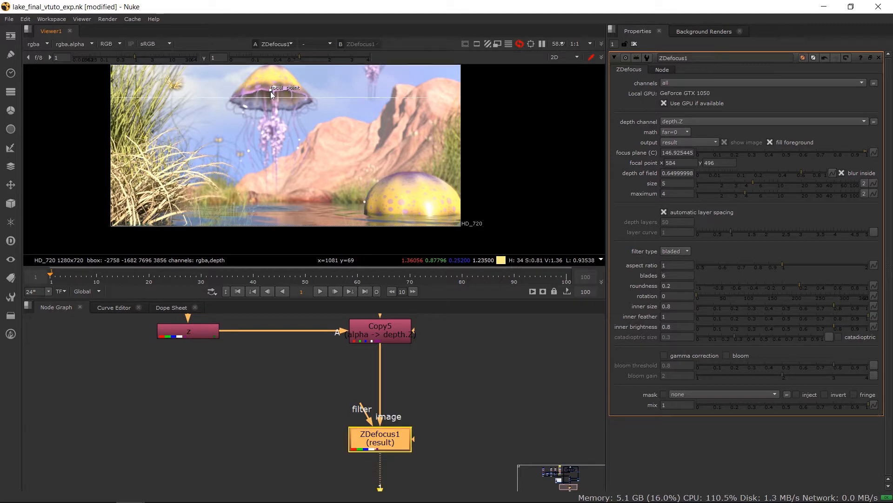
scroll(358, 94, "up", 6)
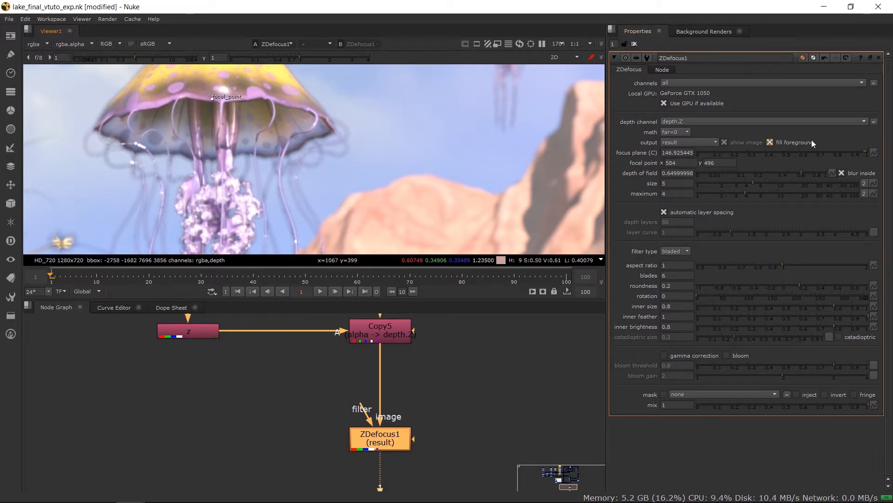
Step: Try other depth of field values on ZDefocus1, undoing the changes
left_click_drag(805, 173, 821, 173)
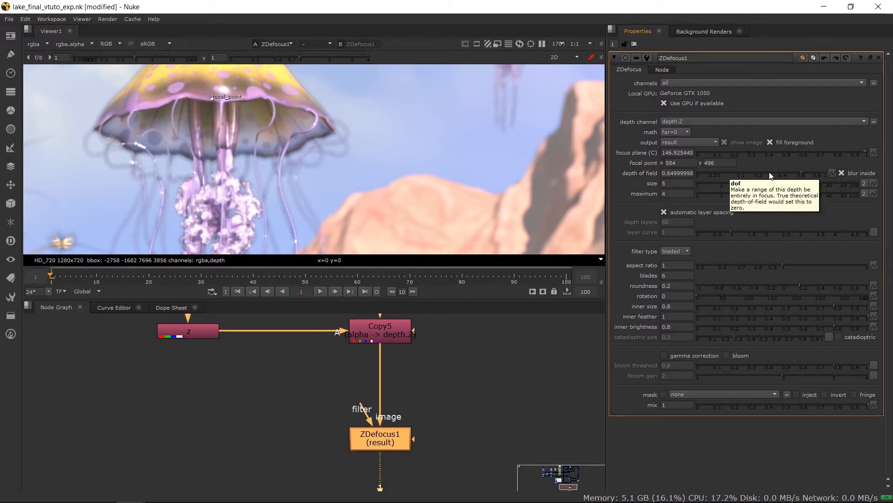
left_click(736, 176)
key("ctrl+z")
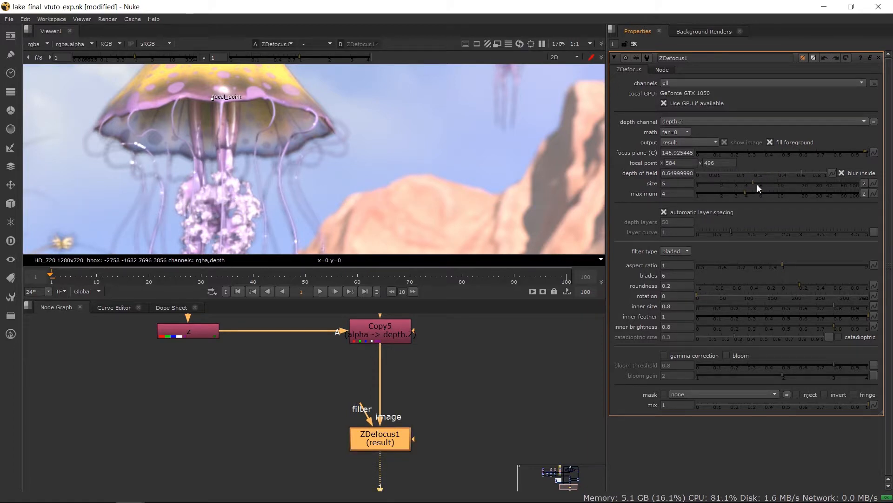
Step: Set ZDefocus1's maximum to 1.65 and its depth of field to about 0.77, undoing a try at 0
left_click(737, 191)
left_click_drag(734, 193, 714, 193)
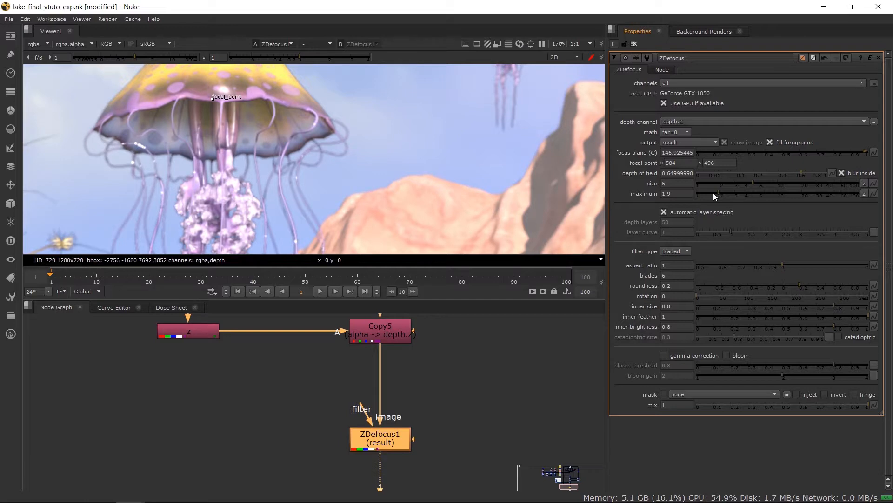
scroll(291, 172, "down", 2)
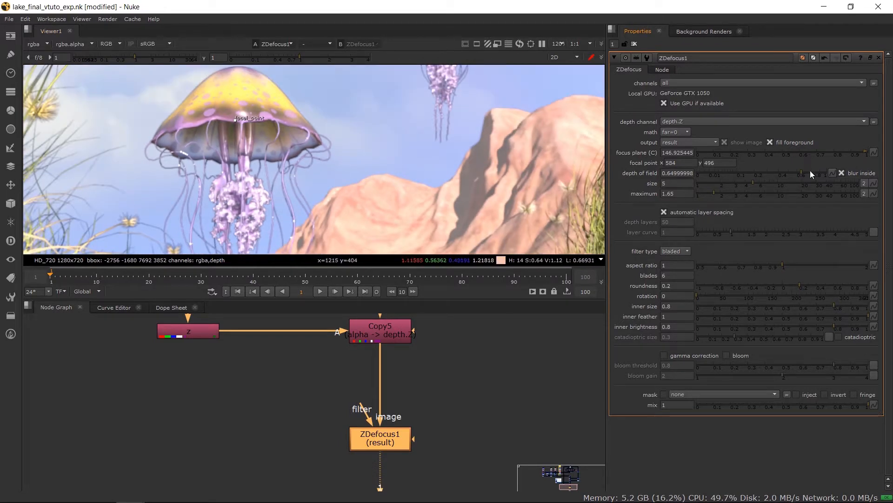
left_click_drag(811, 172, 667, 197)
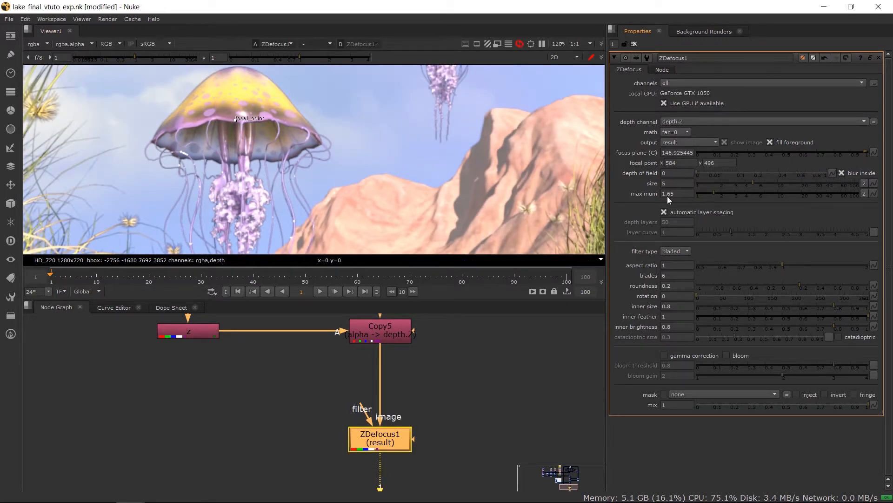
key("ctrl+z")
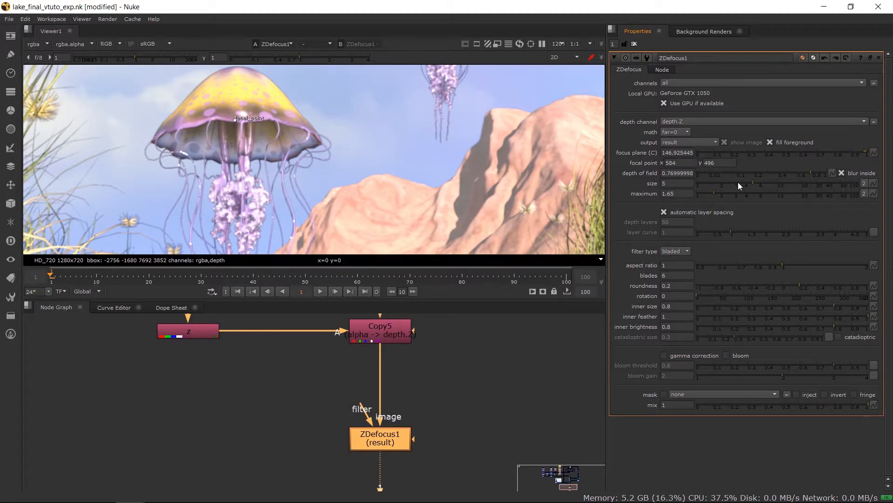
Step: Try larger and smaller size values on ZDefocus1, undoing each change
left_click_drag(738, 183, 796, 176)
key("ctrl+z")
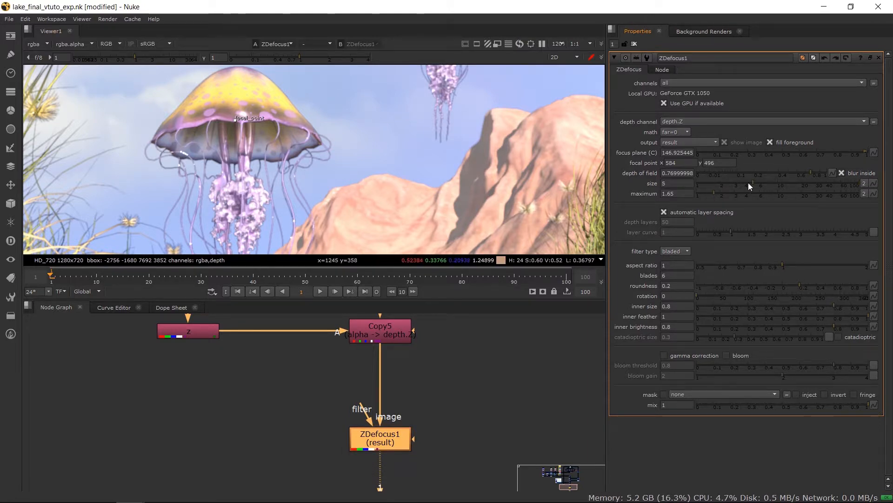
left_click_drag(749, 182, 714, 185)
key("ctrl+z")
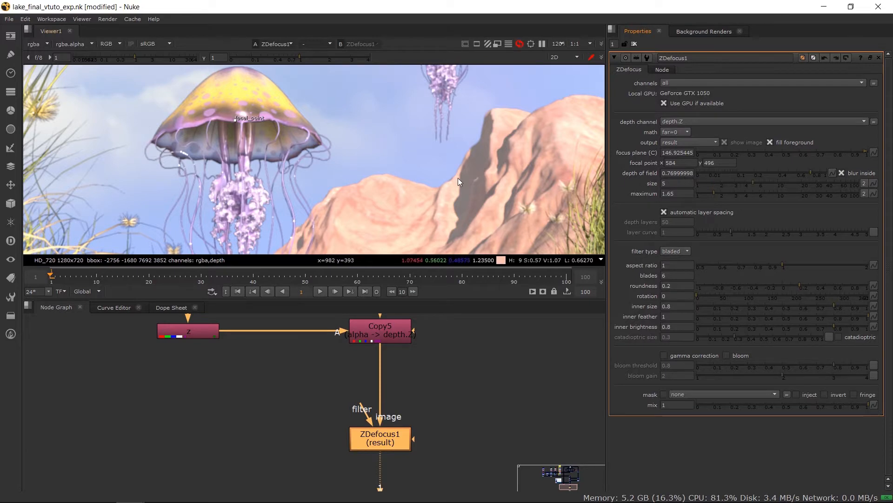
Step: Move Grade4 and ColorCorrect2 up slightly below Copy2 to make room above Premult2
scroll(458, 178, "down", 2)
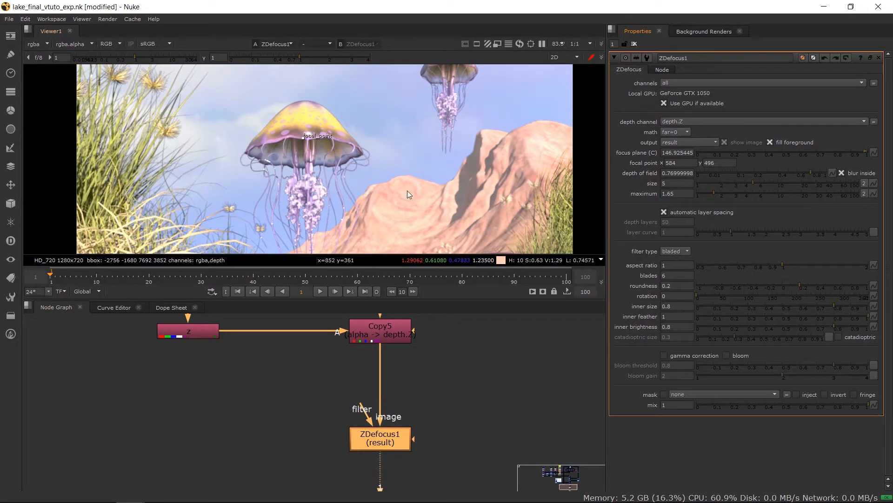
scroll(260, 374, "down", 2)
middle_click_drag(225, 323, 357, 451)
scroll(356, 386, "down", 2)
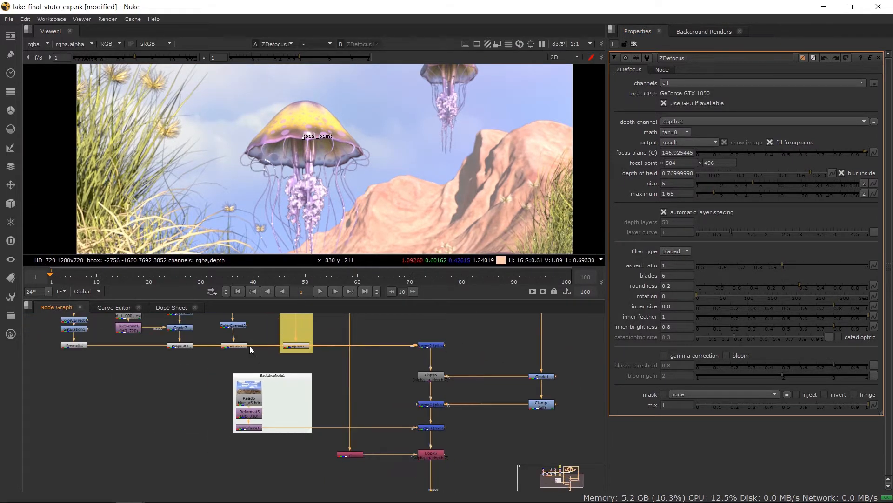
middle_click_drag(178, 343, 184, 434)
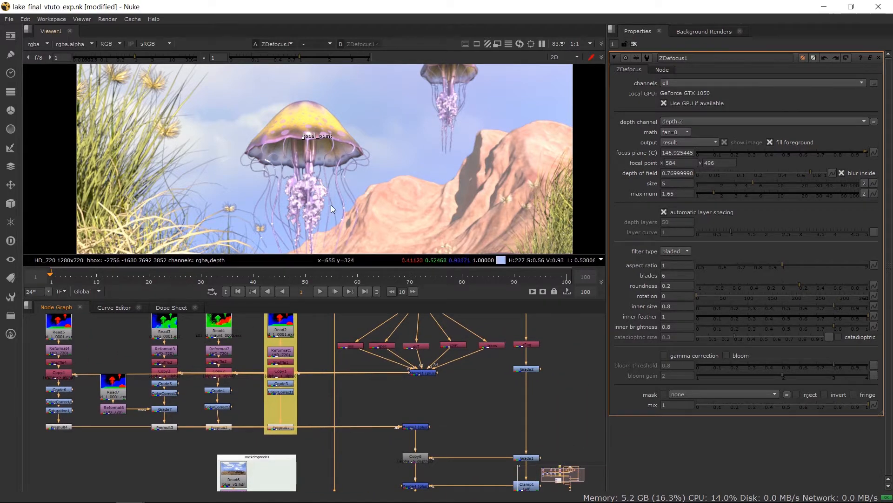
middle_click_drag(331, 204, 325, 152)
scroll(175, 413, "up", 2)
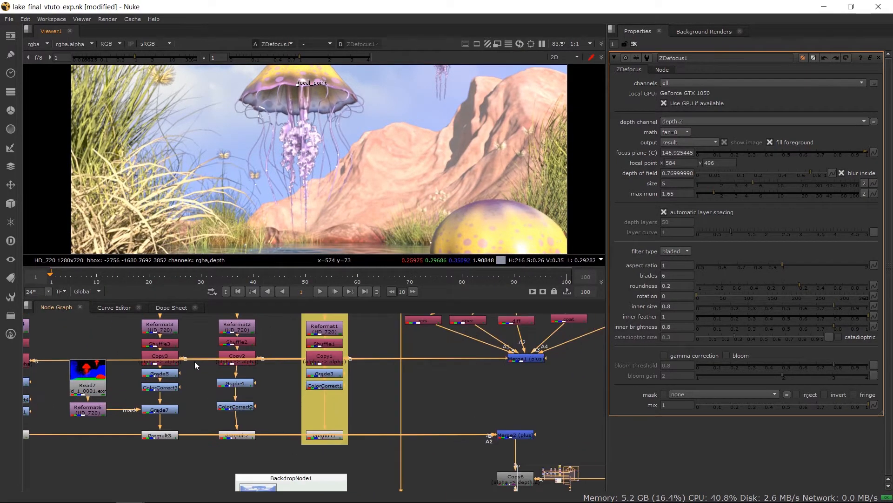
middle_click_drag(201, 391, 247, 453)
scroll(247, 452, "up", 1)
scroll(306, 454, "up", 1)
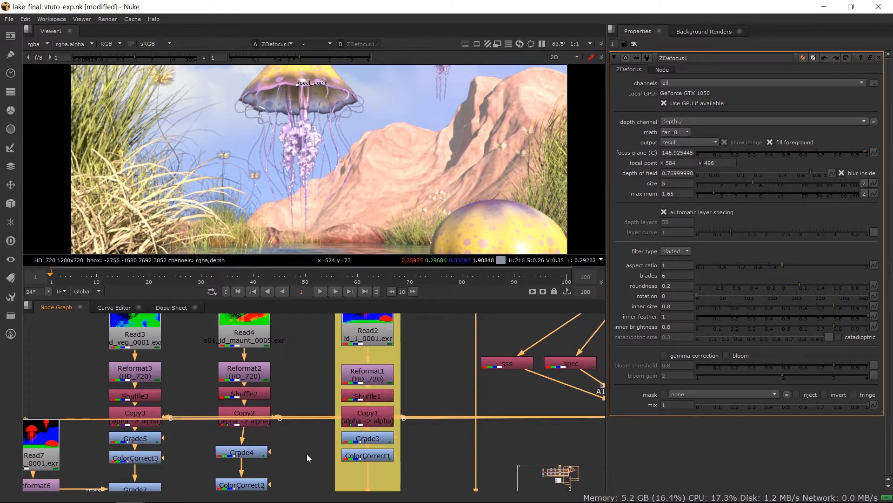
middle_click_drag(299, 439, 302, 382)
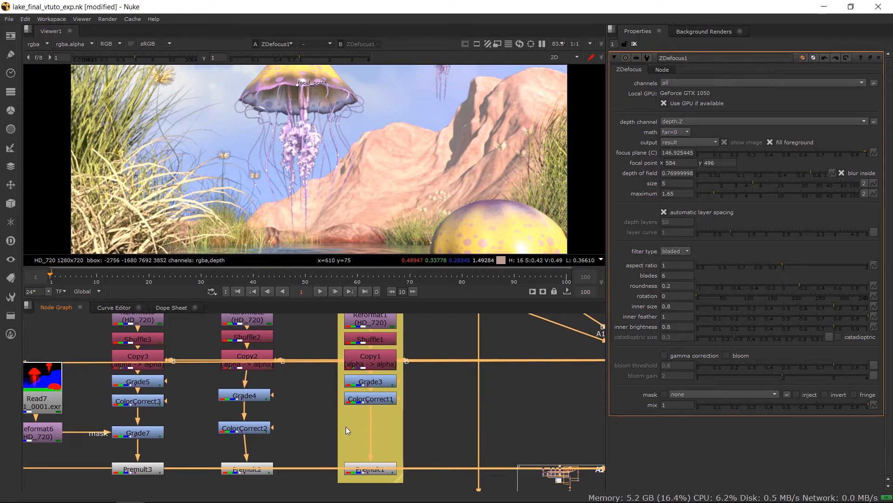
left_click_drag(260, 428, 258, 426)
left_click_drag(255, 394, 255, 390)
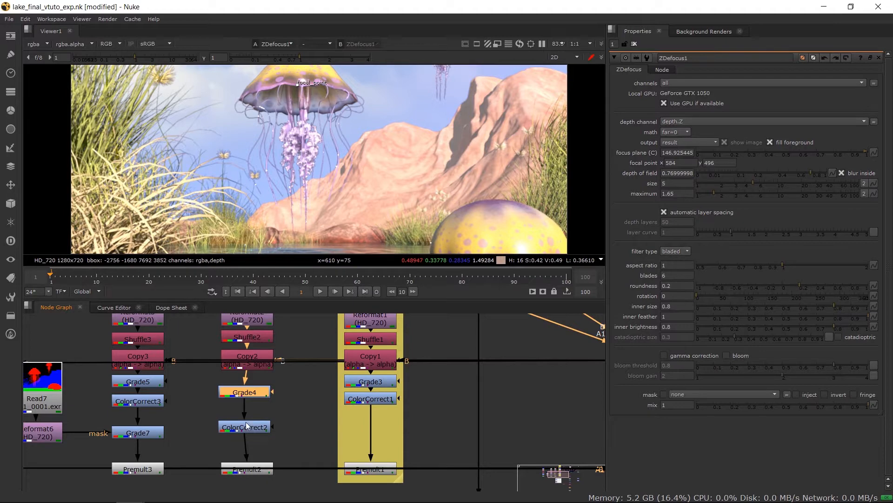
left_click_drag(247, 426, 249, 420)
Step: Insert a Blur node between ColorCorrect2 and Premult2 in the mountain branch
key("Tab")
type("B")
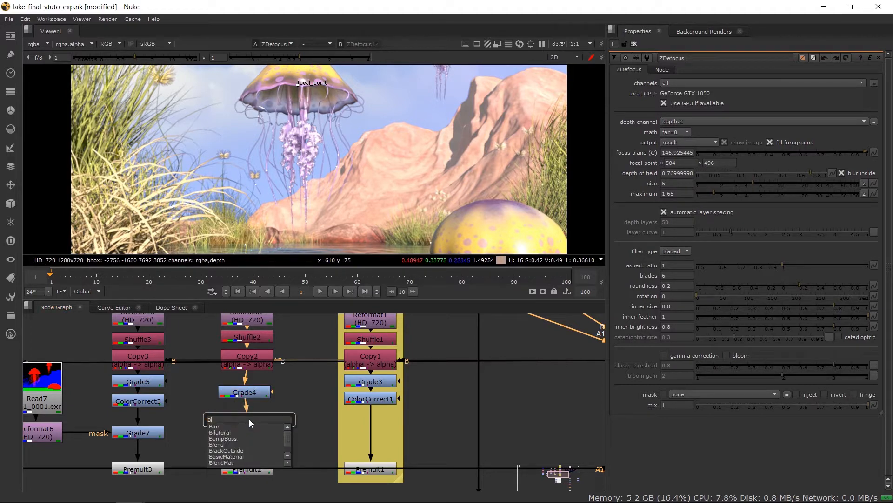
left_click(225, 427)
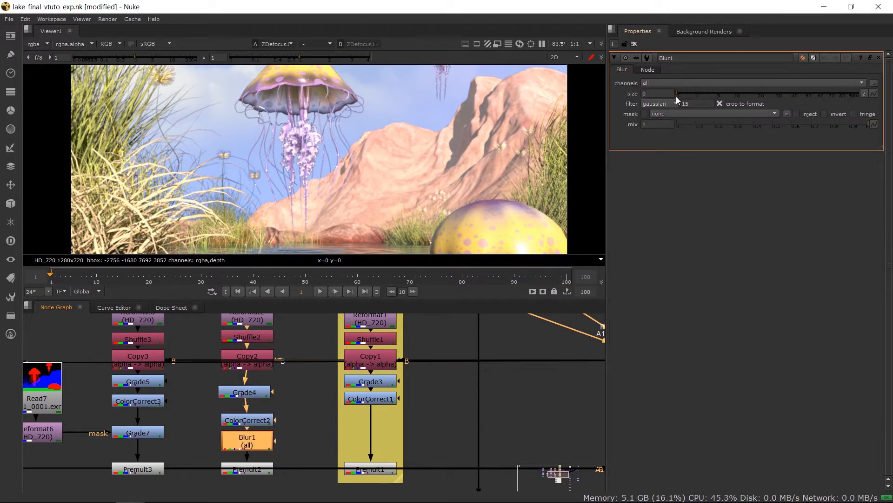
Step: Try the mountain branch's Blur size at 2.6, and set it to 3.8
left_click_drag(677, 93, 705, 98)
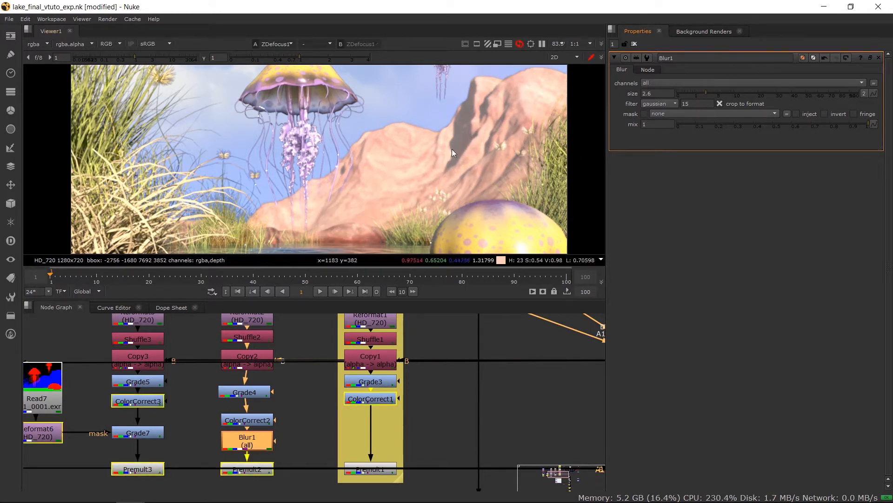
scroll(422, 151, "down", 1)
scroll(422, 151, "down", 1)
left_click(711, 93)
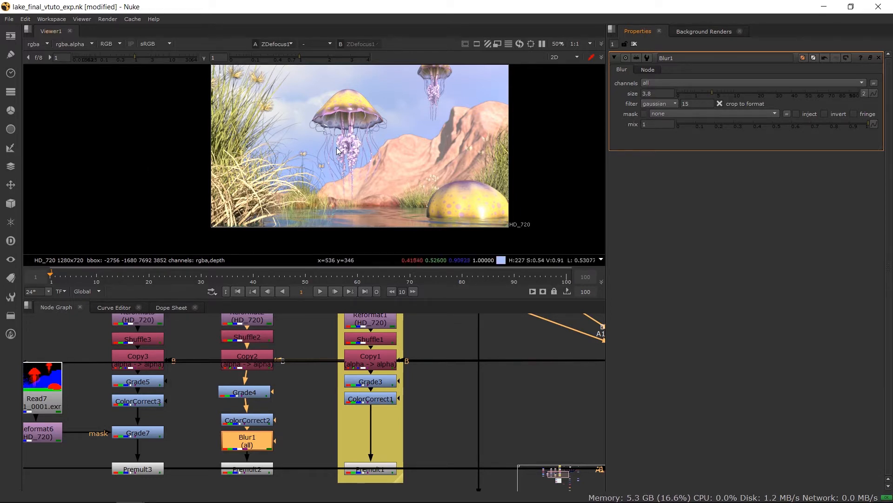
scroll(378, 144, "down", 1)
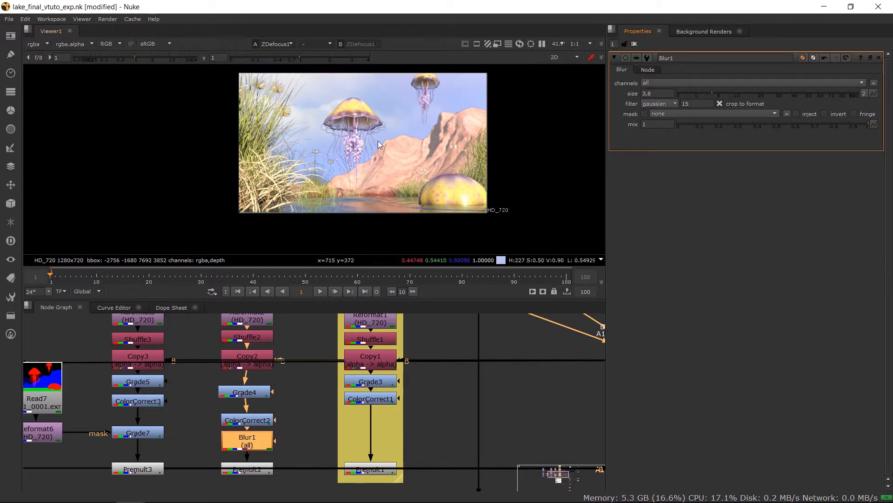
middle_click_drag(380, 141, 377, 163)
scroll(392, 359, "down", 6)
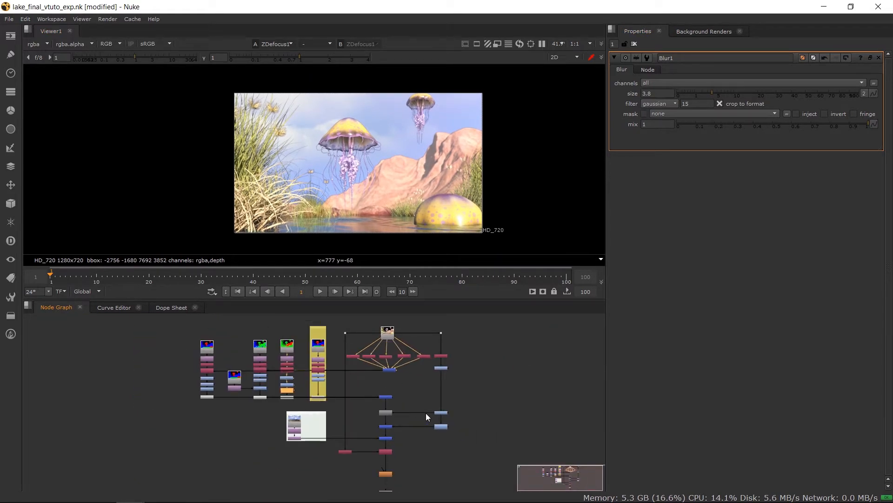
scroll(436, 470, "up", 1)
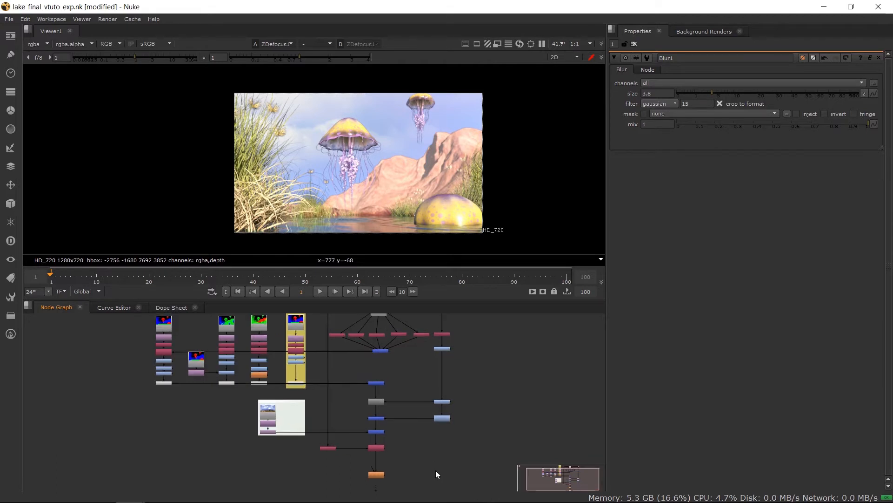
scroll(441, 433, "up", 2)
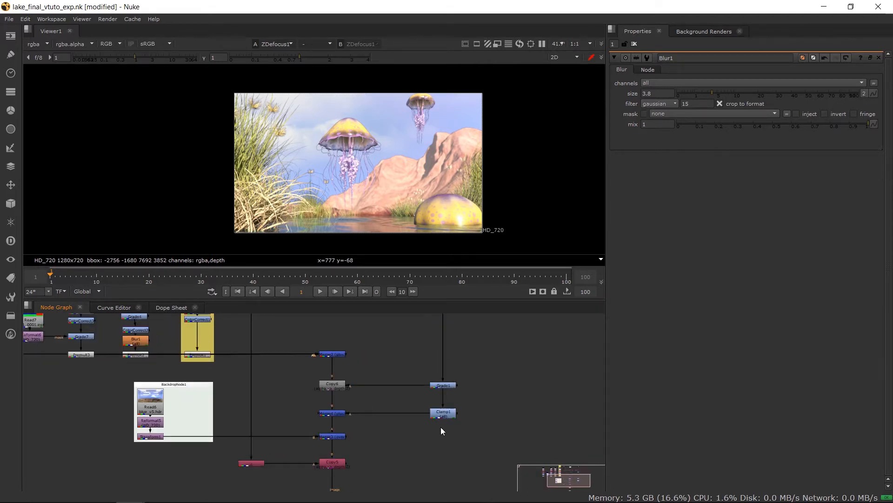
scroll(409, 360, "up", 1)
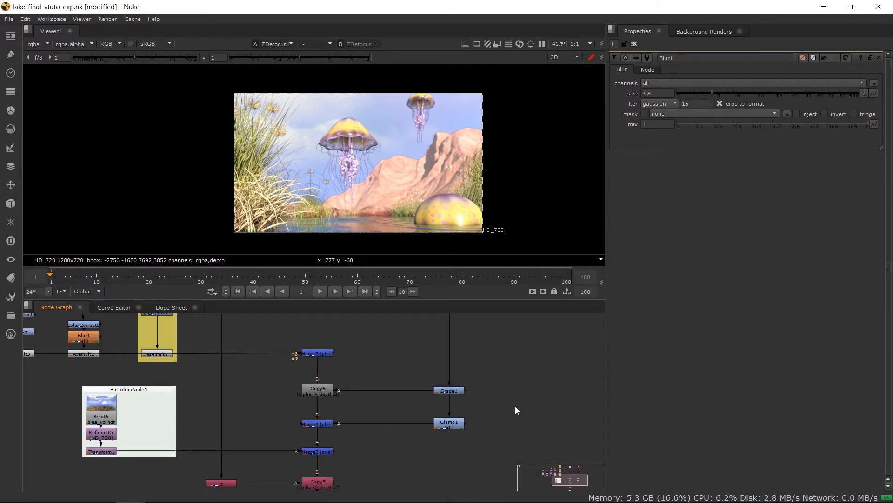
Step: Move the Viewer node slightly down to make room below ZDefocus1, and select ZDefocus1
scroll(381, 373, "down", 4)
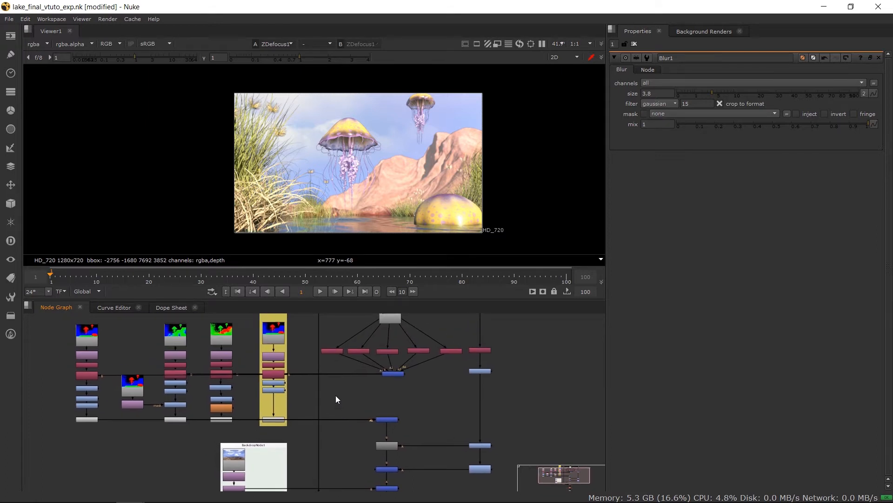
middle_click_drag(419, 396, 413, 308)
middle_click_drag(468, 411, 458, 365)
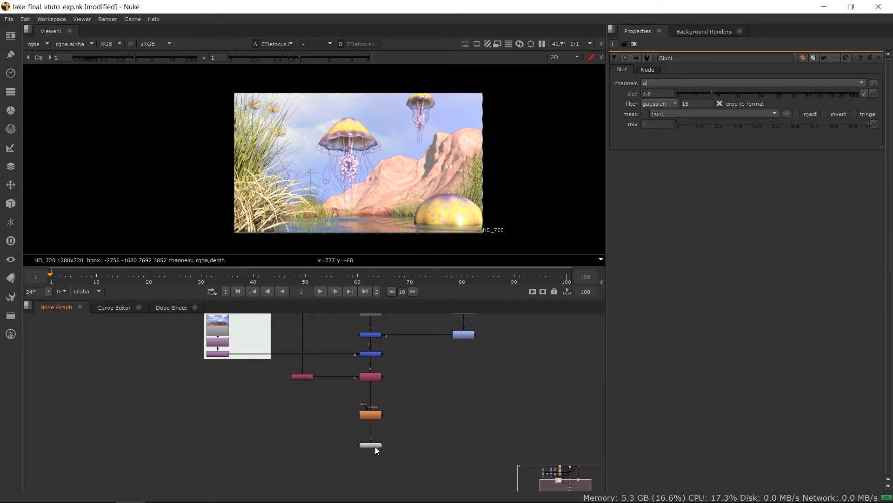
left_click_drag(375, 446, 373, 464)
left_click(370, 415)
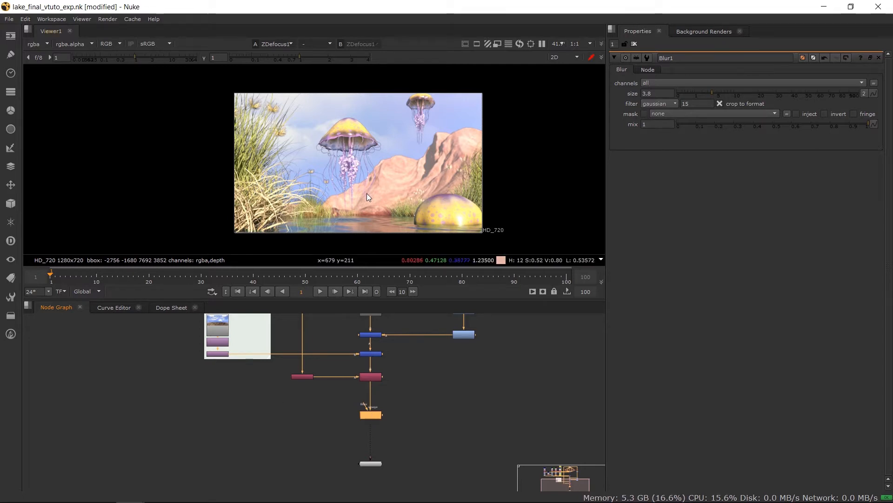
key("Tab")
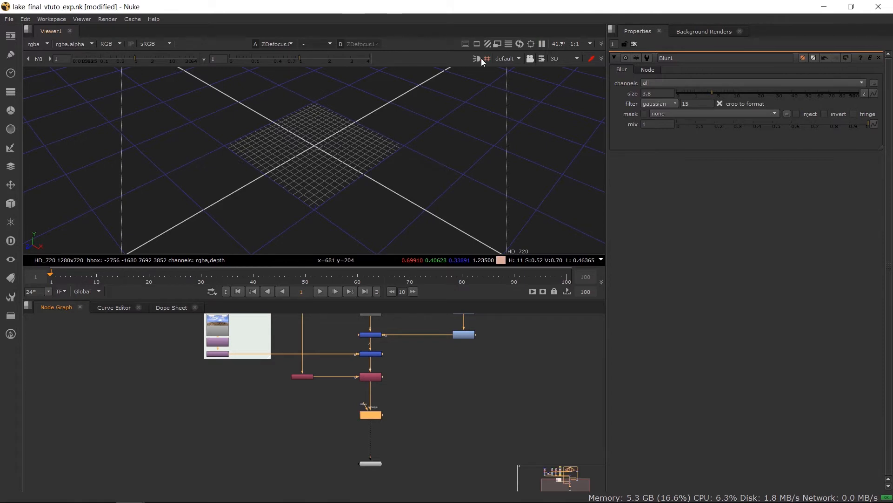
left_click(559, 58)
left_click(568, 67)
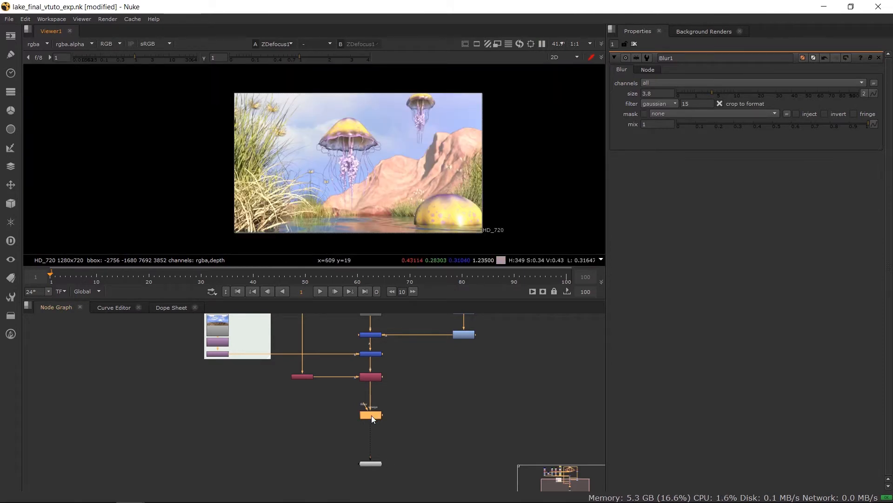
Step: Insert a Write node between ZDefocus1 and the Viewer
key("Tab")
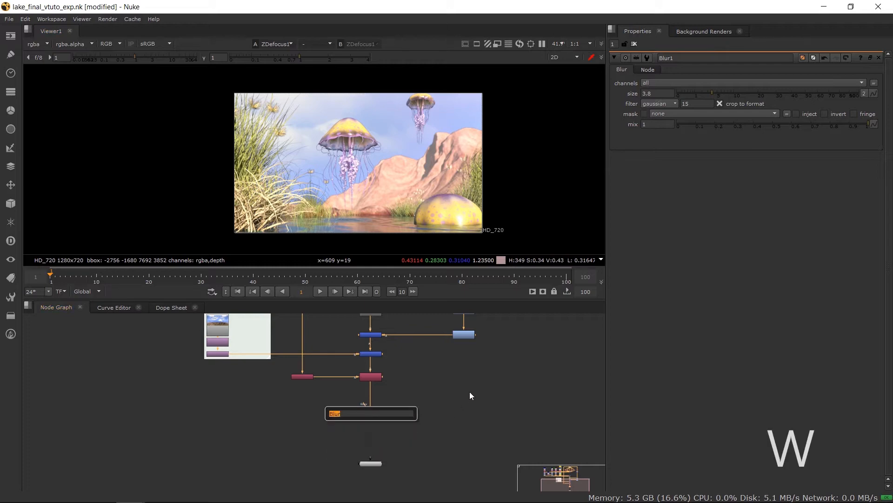
key("Return")
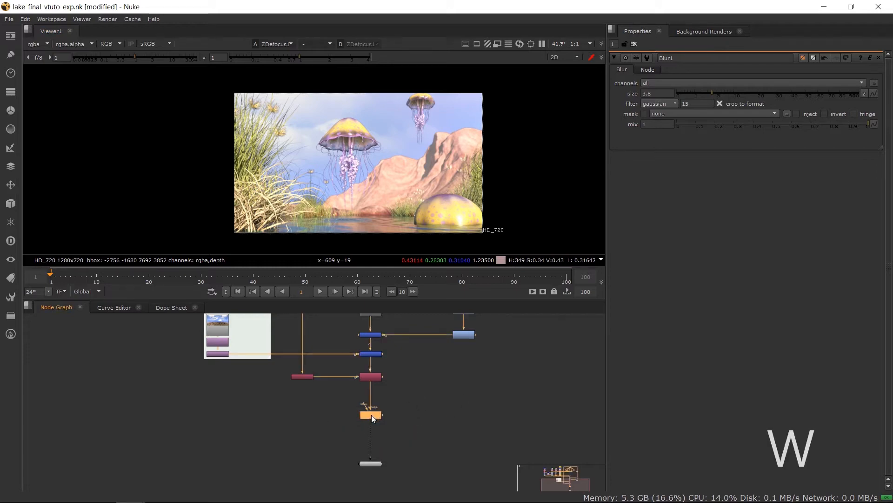
key("r")
left_click(606, 333)
key("w")
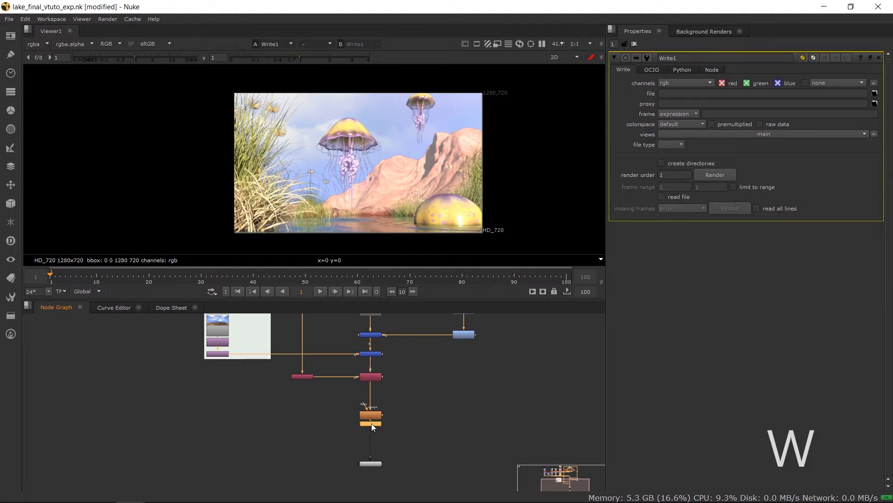
scroll(371, 423, "up", 5)
scroll(373, 452, "down", 2)
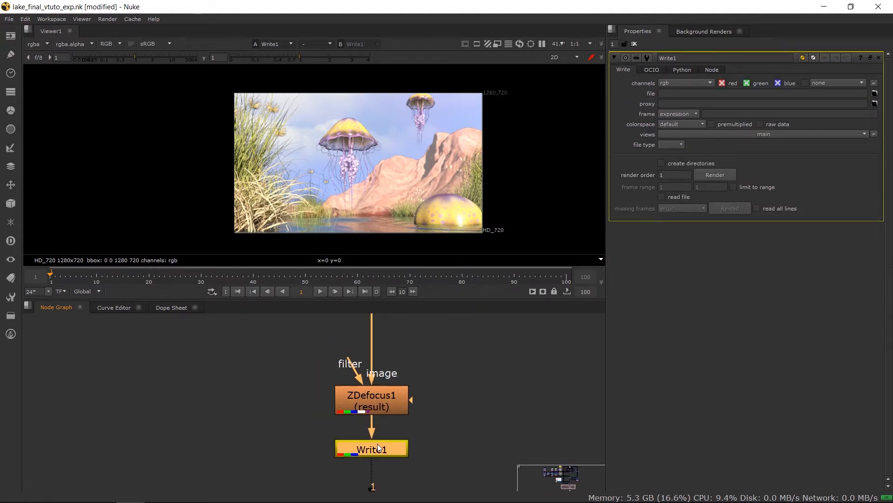
Step: Set Write1's output file to D:/jellywander back up/Comp/Still/sigle/Tutorial_1.jpeg
left_click(874, 94)
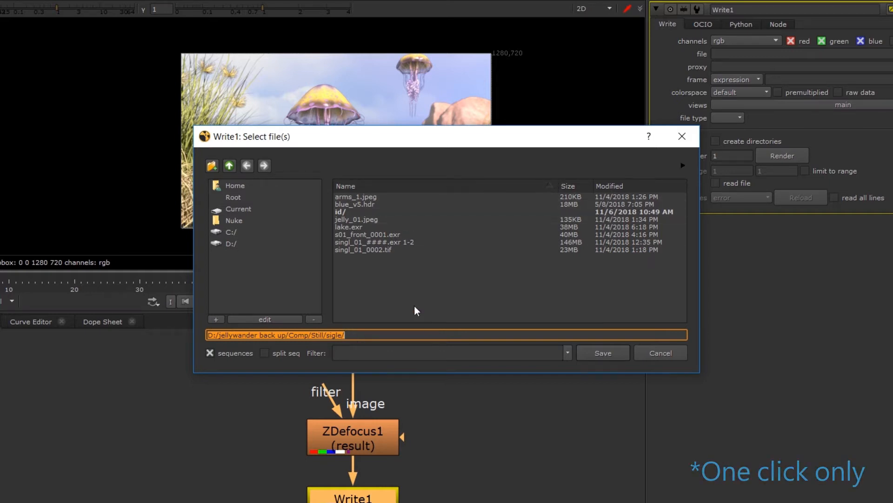
left_click(358, 334)
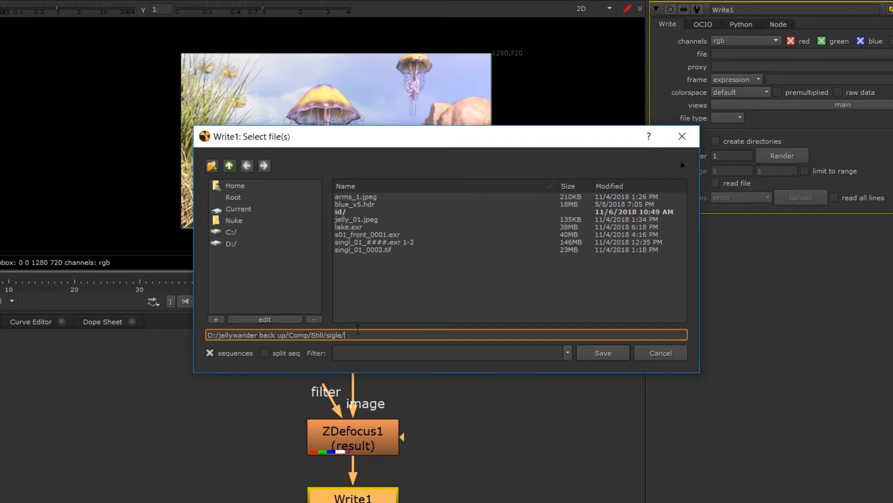
type("TU")
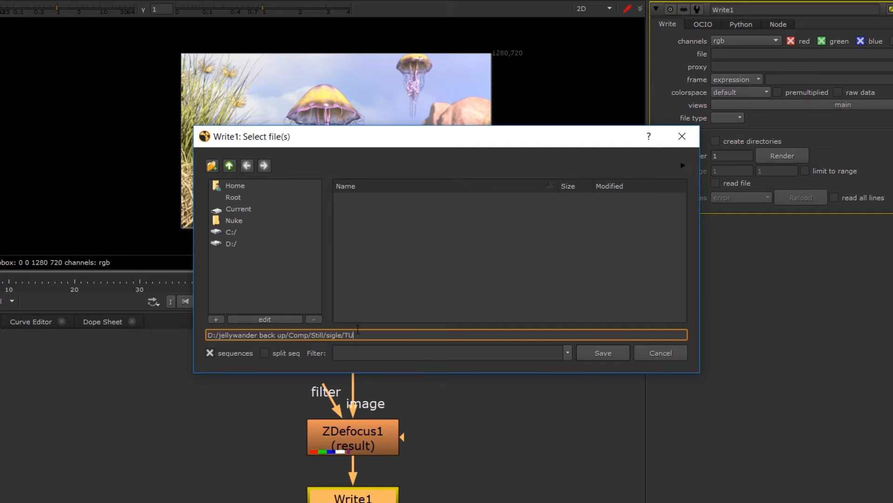
key("BackSpace")
type("utorial_1")
left_click(346, 336)
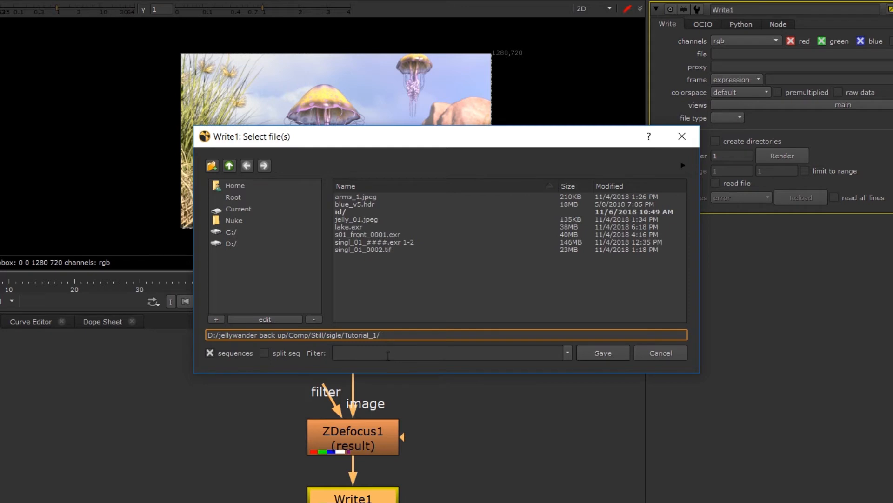
type(".")
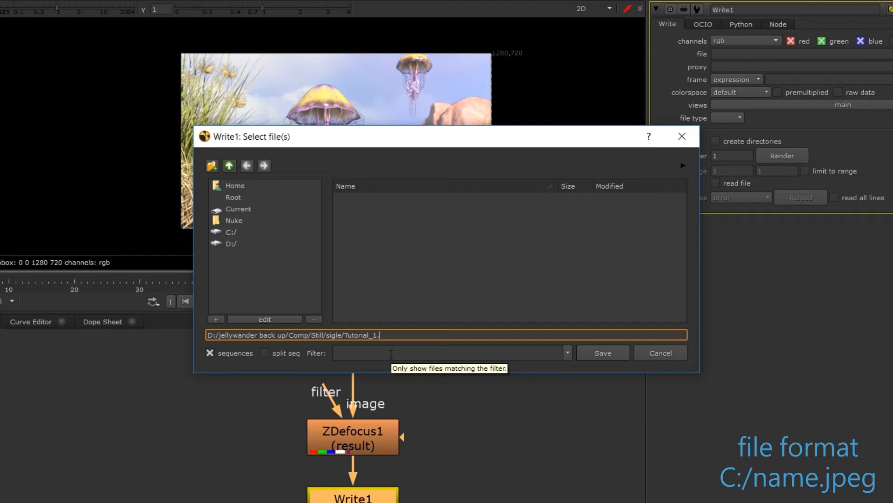
type("jrpg")
key("BackSpace")
key("BackSpace")
key("BackSpace")
type("peg")
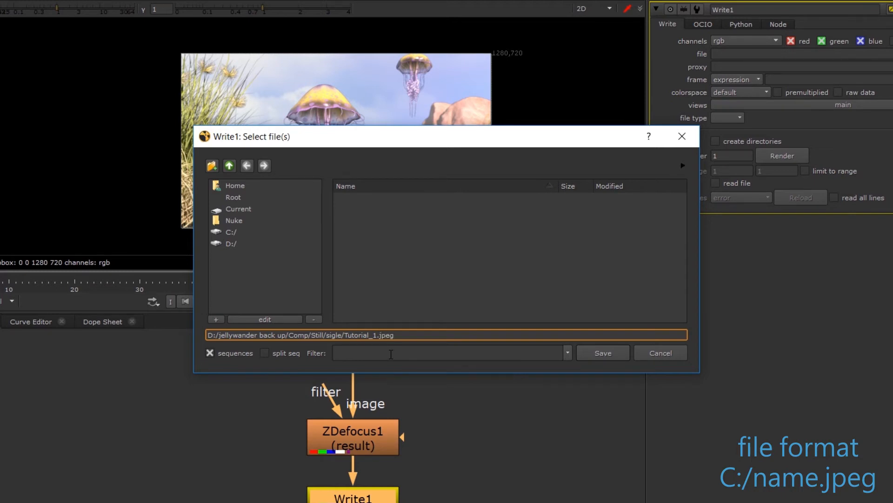
left_click(602, 355)
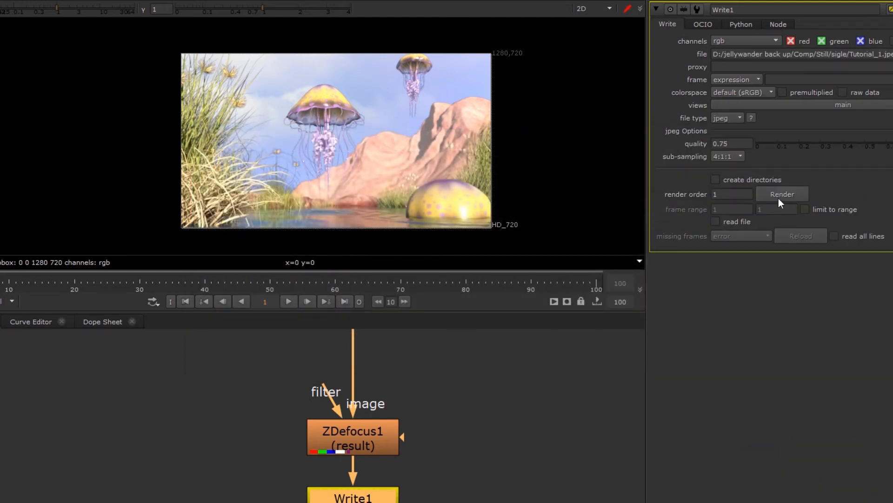
Step: Render frame range 1-1 from Write1, and check the rendered Tutorial_1.jpeg in Photos before closing it
left_click(777, 194)
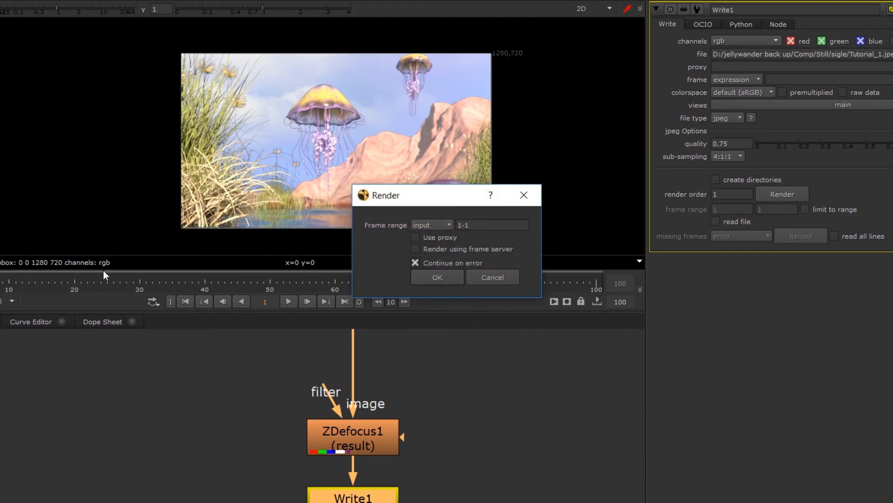
left_click(428, 279)
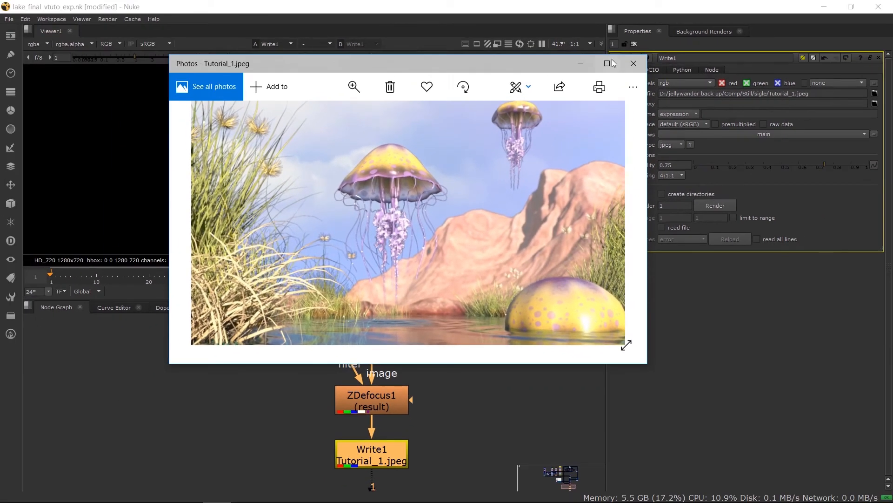
left_click(611, 60)
double_click(786, 13)
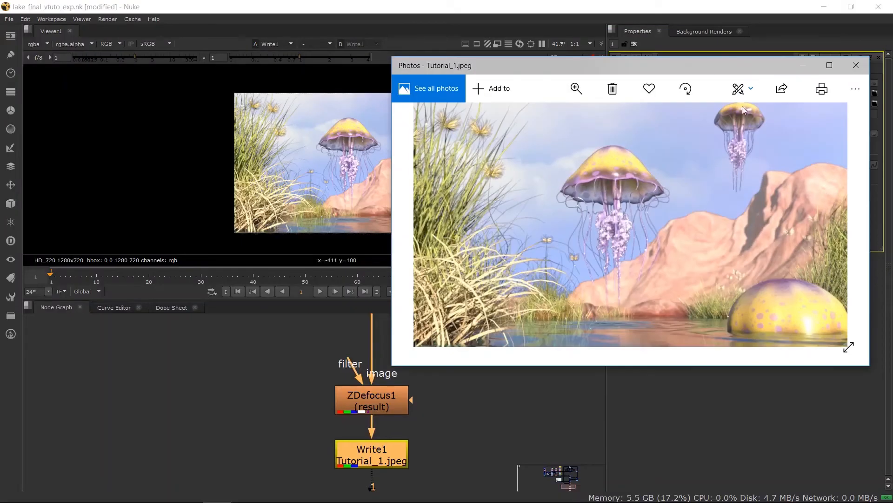
left_click(857, 66)
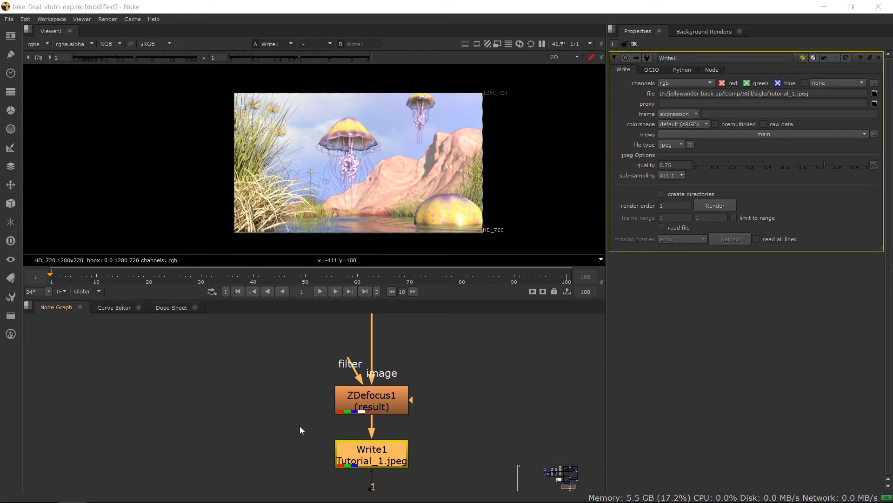
scroll(270, 393, "down", 8)
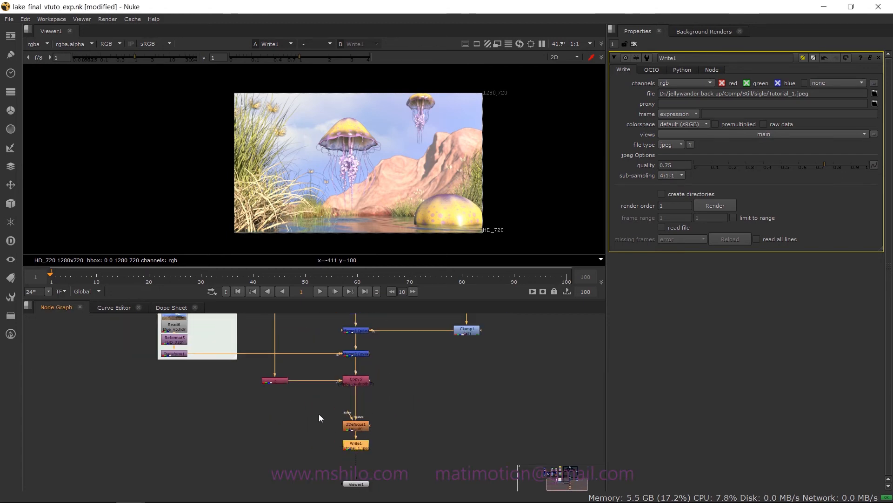
scroll(128, 423, "up", 6)
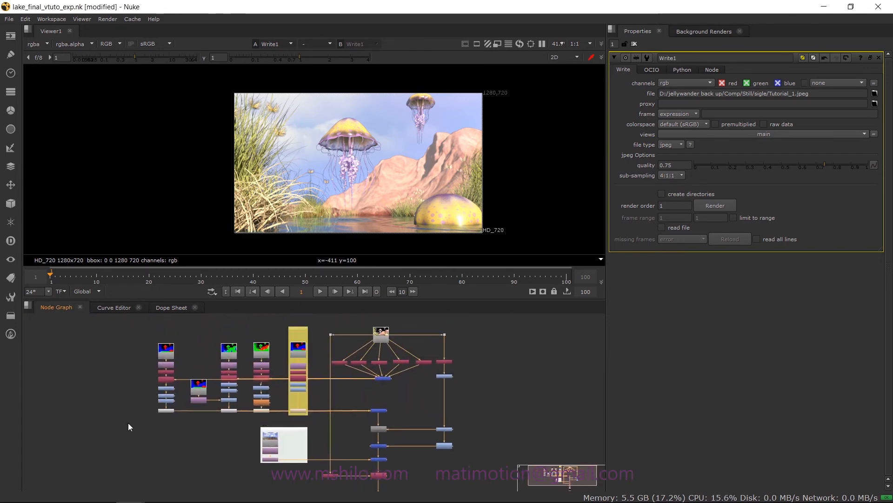